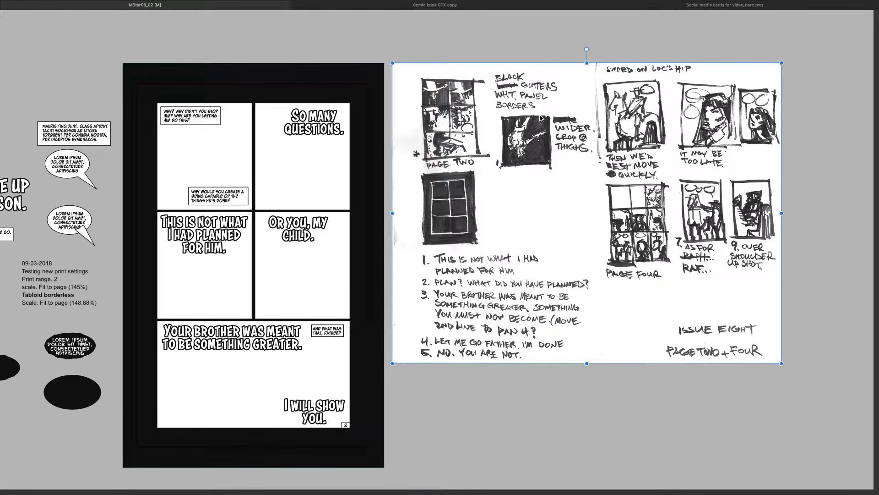
{"action": "key", "text": "Tab"}
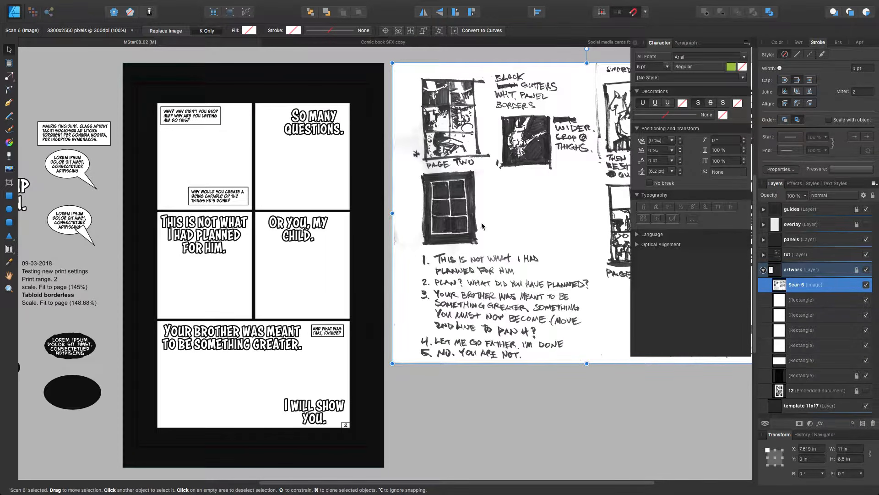
{"action": "key", "text": "Escape"}
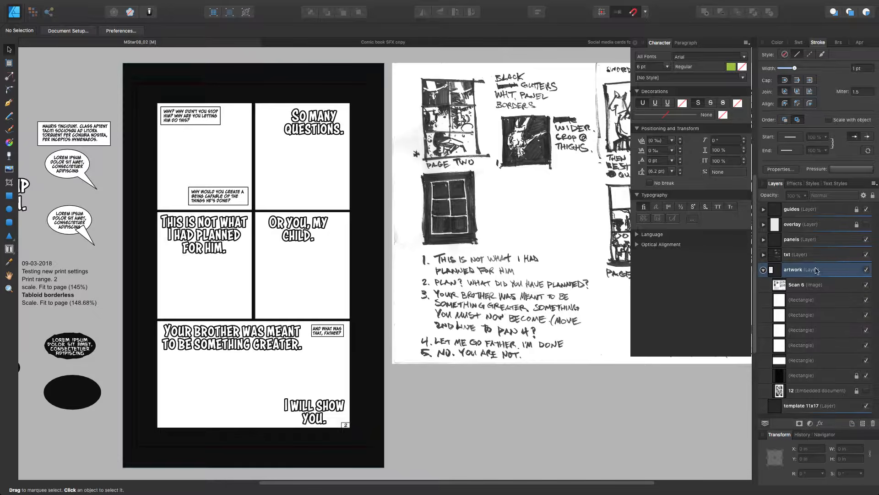
{"action": "left_click", "coordinate": [426, 241]}
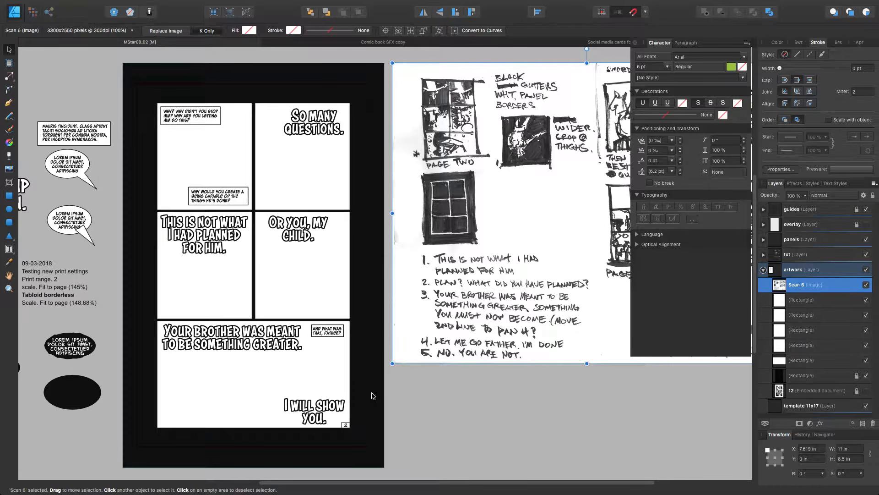
{"action": "key", "text": "Tab"}
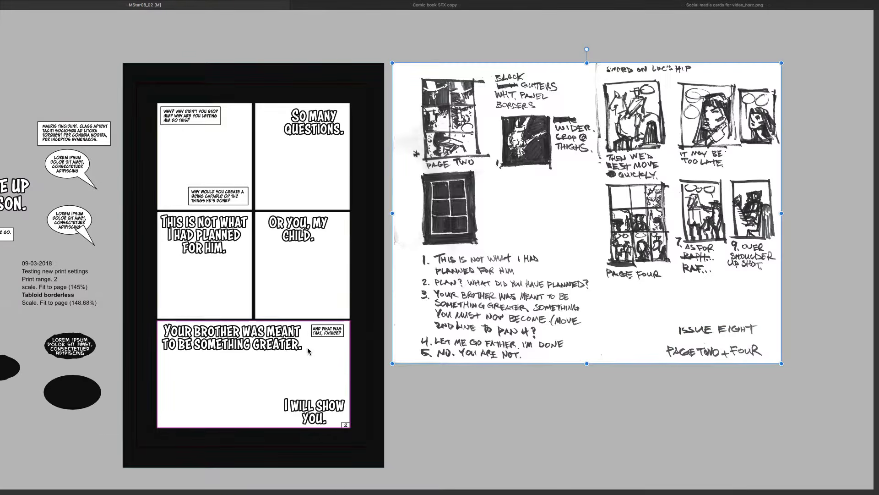
{"action": "left_click_drag", "start_coordinate": [215, 303], "coordinate": [294, 309]}
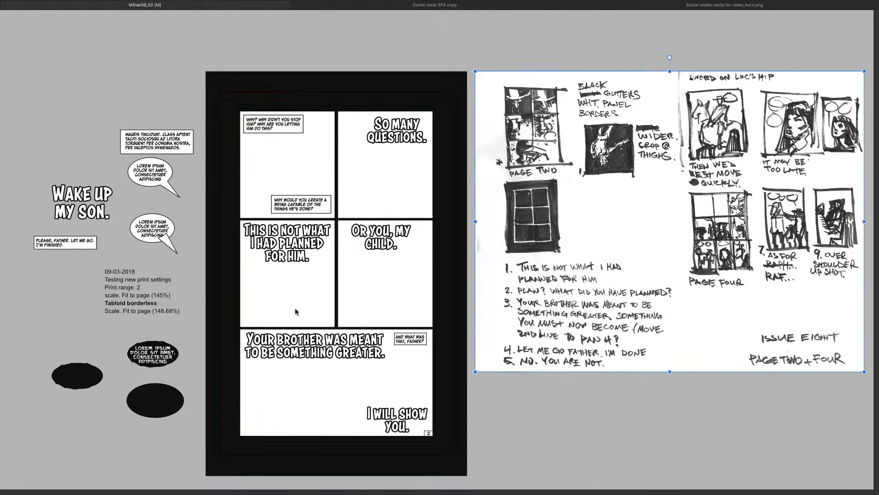
Hide the black background rectangle in the artwork layer, together with the txt and panels layers
{"action": "key", "text": "Tab"}
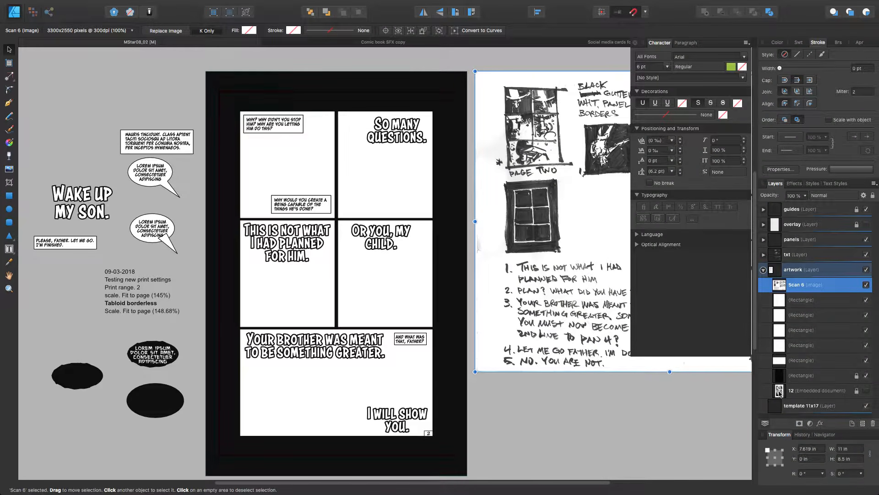
{"action": "left_click", "coordinate": [867, 376]}
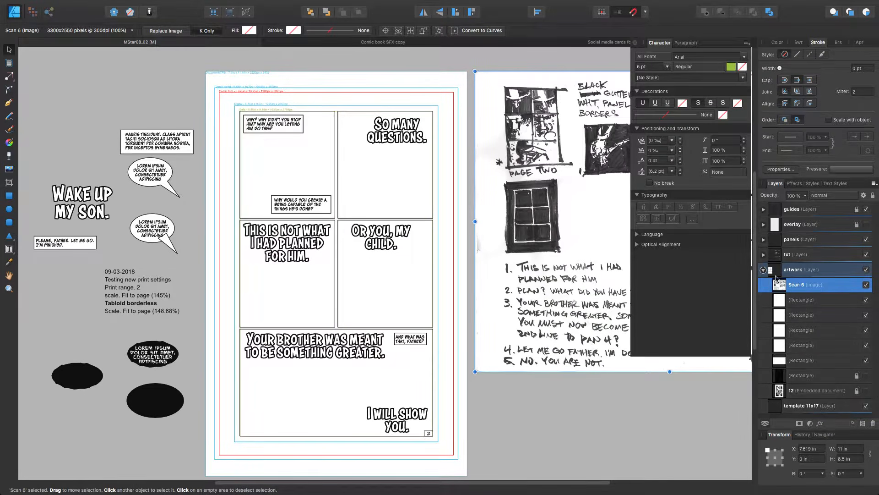
{"action": "left_click", "coordinate": [867, 254]}
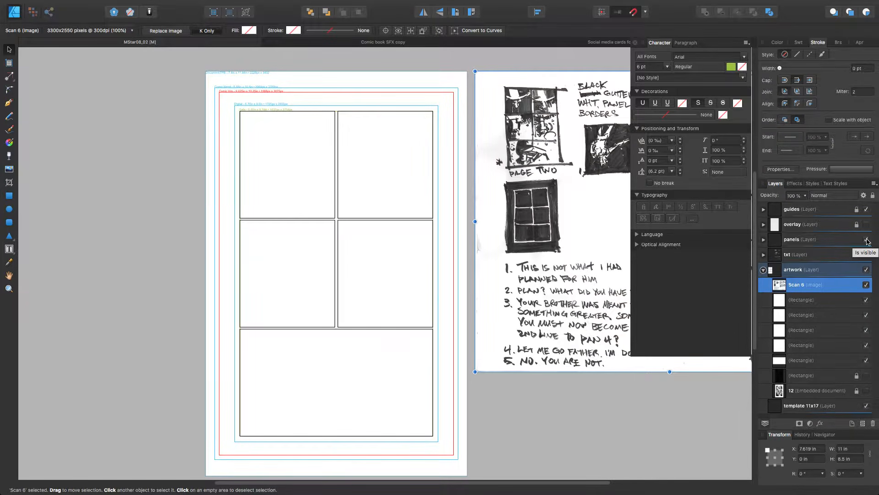
{"action": "left_click", "coordinate": [867, 241]}
Move the five white panel rectangles from the artwork layer into the panels layer
{"action": "left_click", "coordinate": [816, 300]}
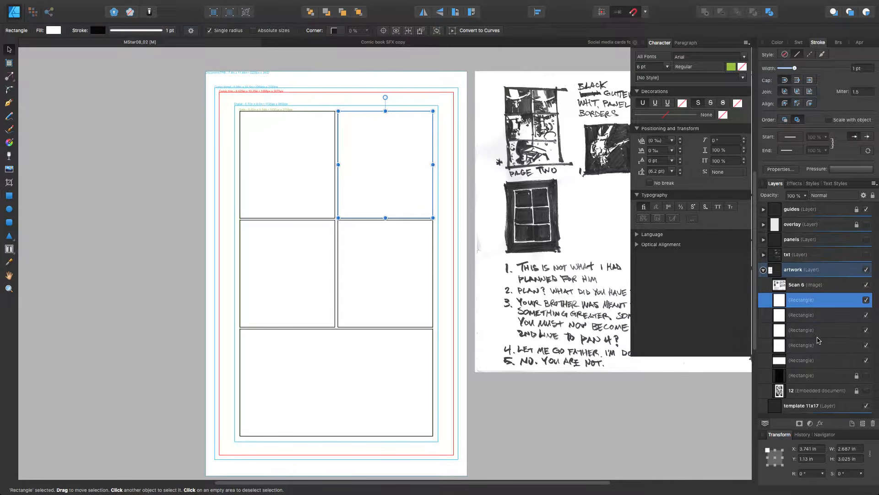
{"action": "left_click", "coordinate": [815, 364]}
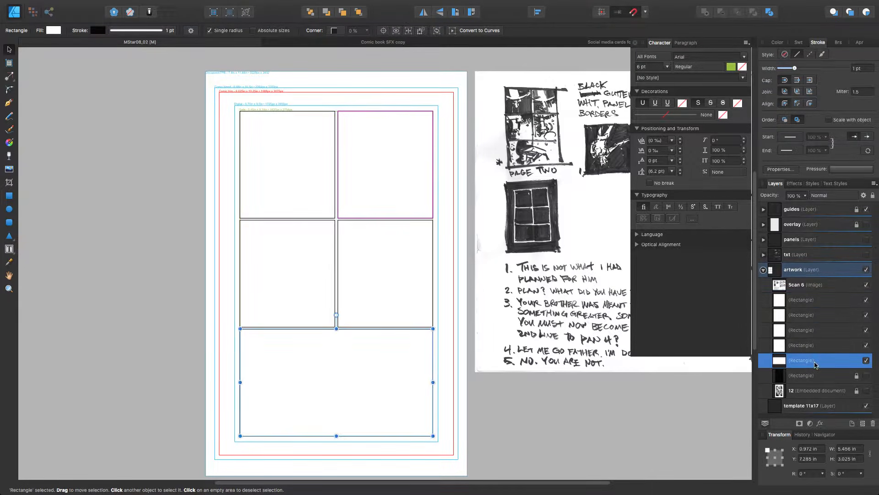
{"action": "left_click", "coordinate": [820, 301], "text": "shift"}
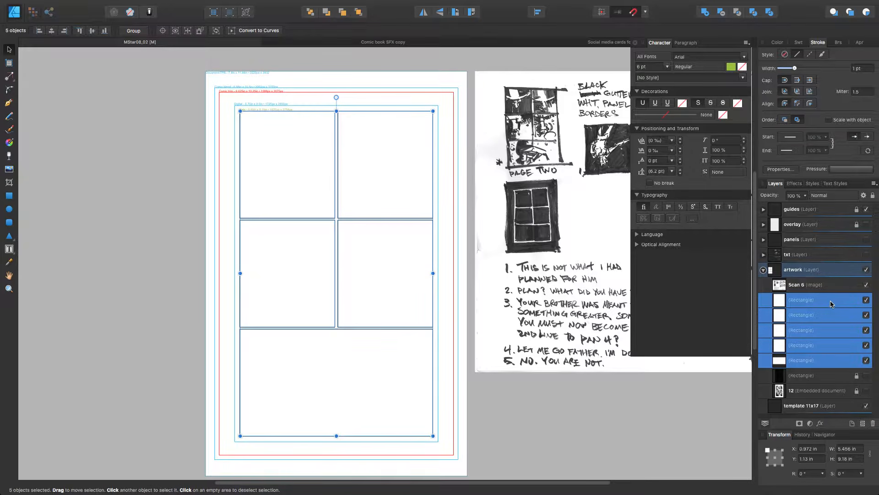
{"action": "left_click_drag", "start_coordinate": [831, 303], "coordinate": [837, 241]}
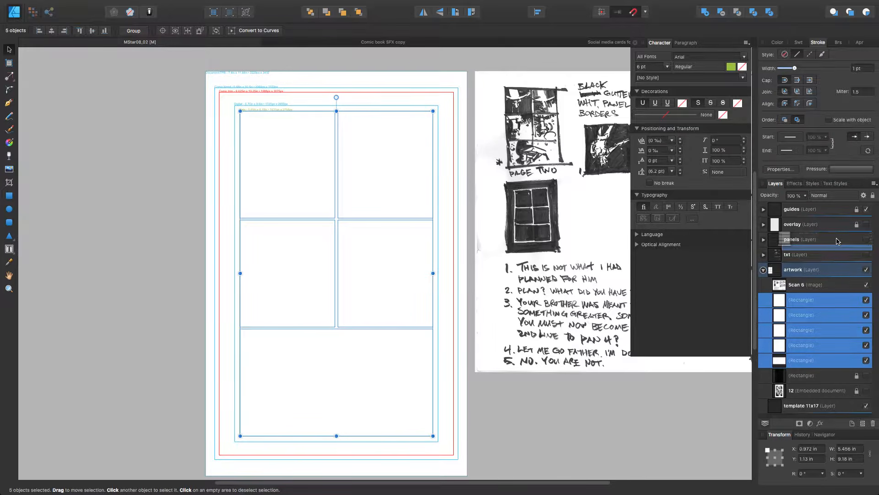
{"action": "left_click_drag", "start_coordinate": [838, 241], "coordinate": [837, 241]}
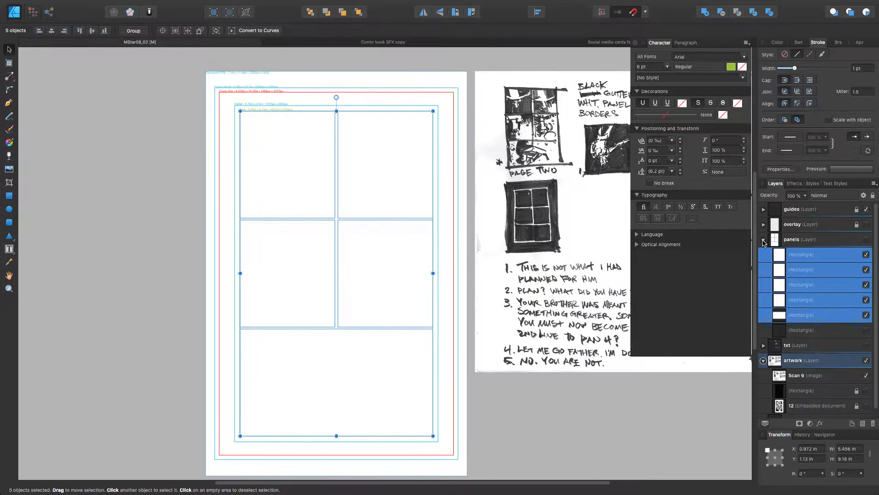
{"action": "left_click", "coordinate": [763, 239]}
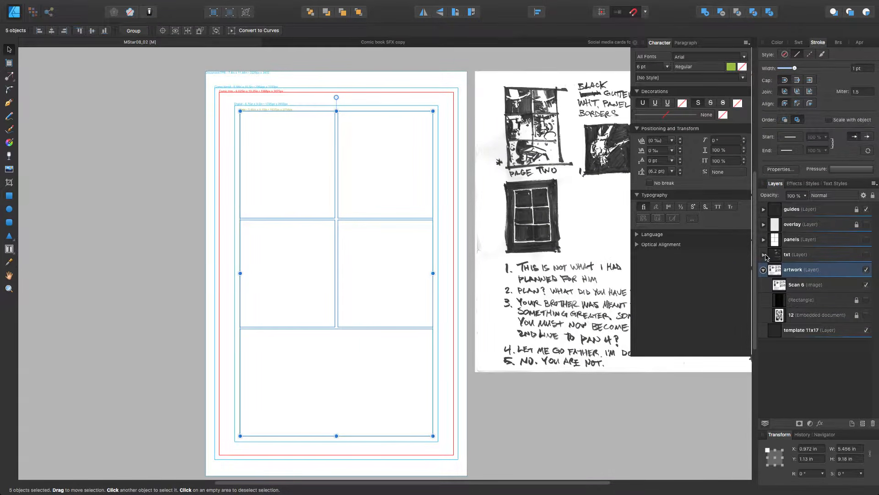
Show the txt and panels layers and remove the fill from the five panel rectangles
{"action": "left_click", "coordinate": [865, 254]}
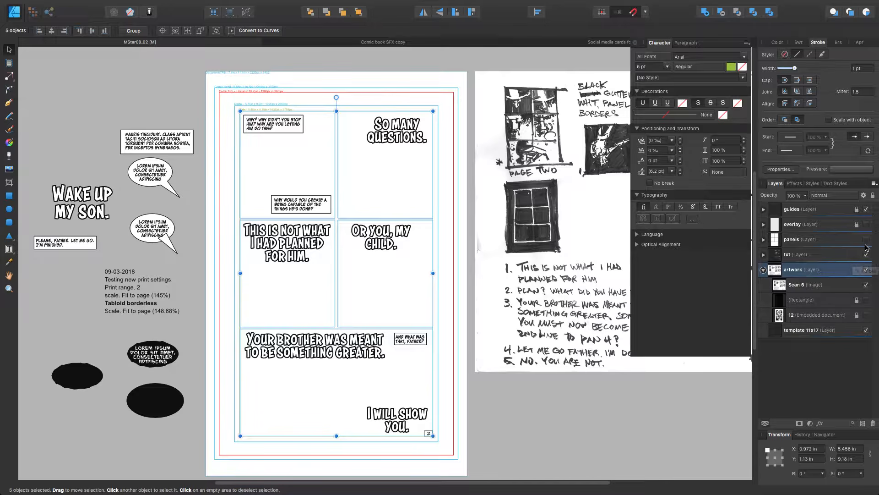
{"action": "left_click", "coordinate": [866, 239]}
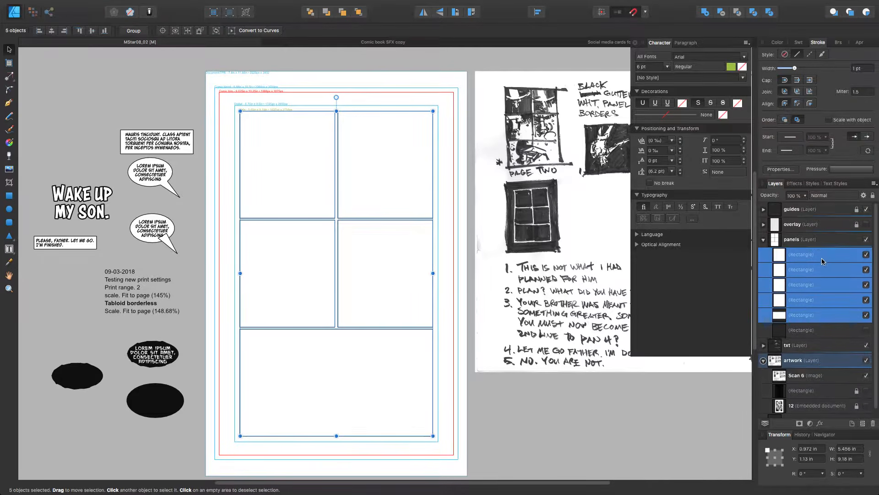
{"action": "left_click", "coordinate": [817, 315]}
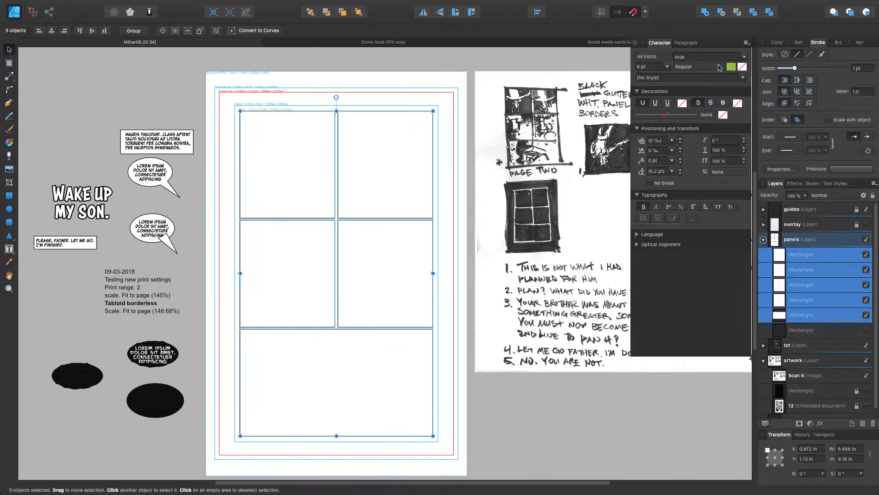
{"action": "left_click", "coordinate": [775, 42]}
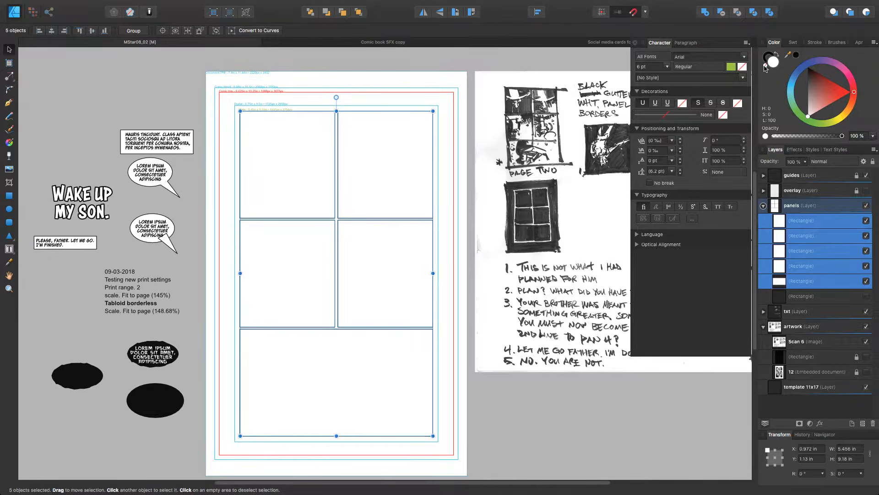
{"action": "left_click", "coordinate": [765, 67]}
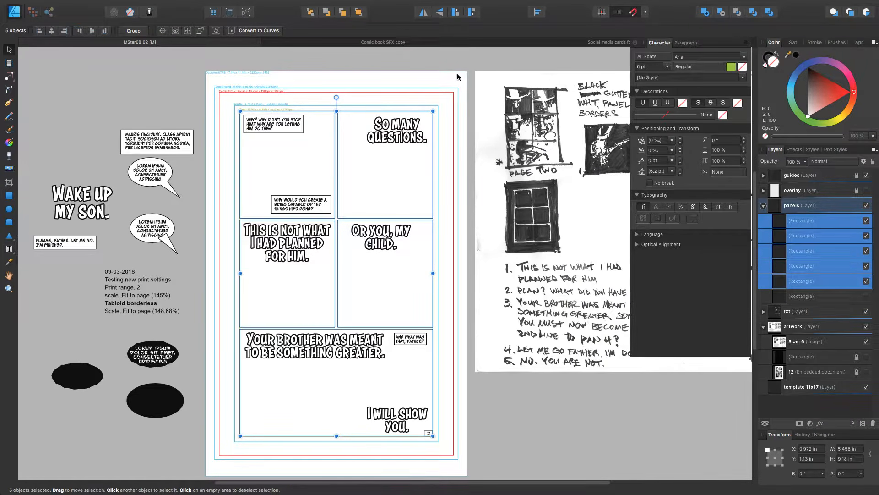
{"action": "left_click", "coordinate": [414, 52]}
Move the Scan 6 sketch image down beside the page, to about X 7.683 in and Y 1.606 in
{"action": "left_click", "coordinate": [515, 143]}
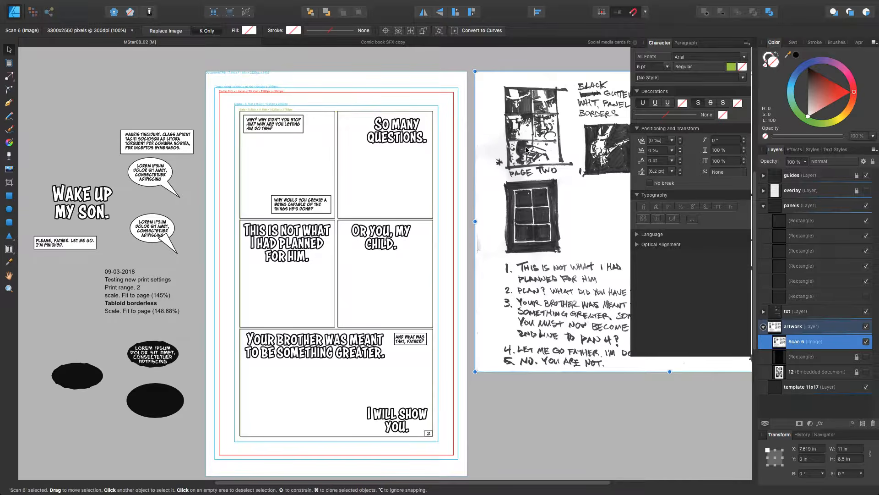
{"action": "left_click_drag", "start_coordinate": [525, 157], "coordinate": [528, 210]}
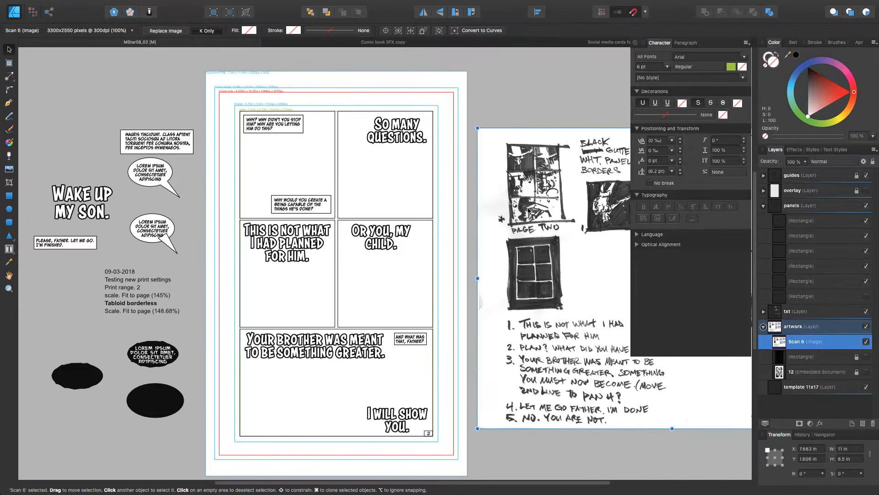
{"action": "key", "text": "Tab"}
{"action": "left_click", "coordinate": [507, 88]}
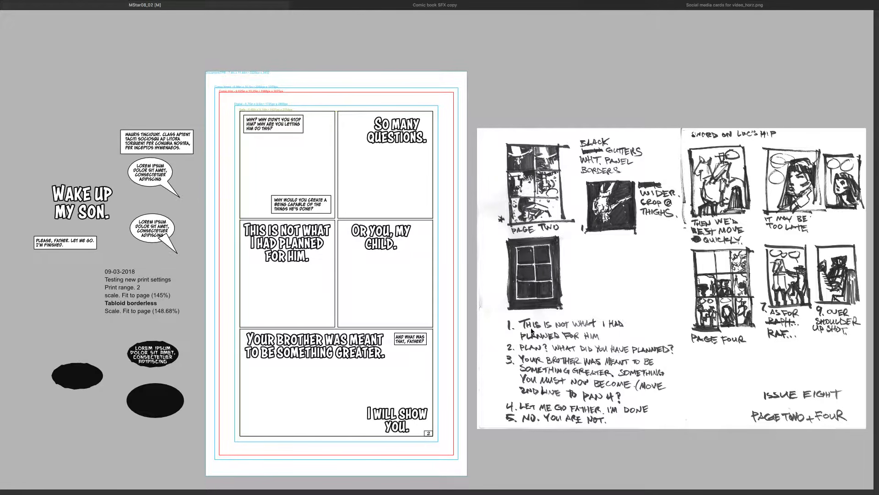
{"action": "left_click", "coordinate": [529, 199]}
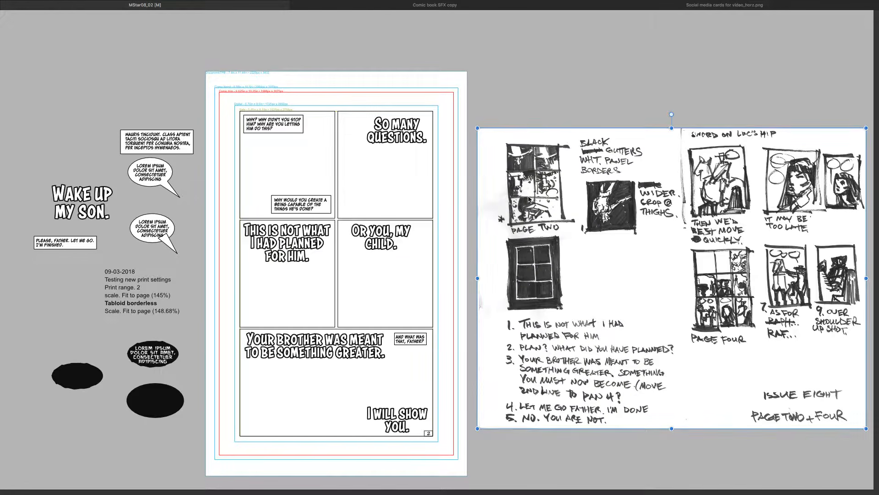
{"action": "mouse_move", "coordinate": [477, 428]}
{"action": "left_mouse_down"}
{"action": "mouse_move", "coordinate": [460, 475]}
{"action": "mouse_move", "coordinate": [511, 441]}
{"action": "mouse_move", "coordinate": [463, 481]}
{"action": "mouse_move", "coordinate": [368, 494]}
{"action": "left_mouse_up"}
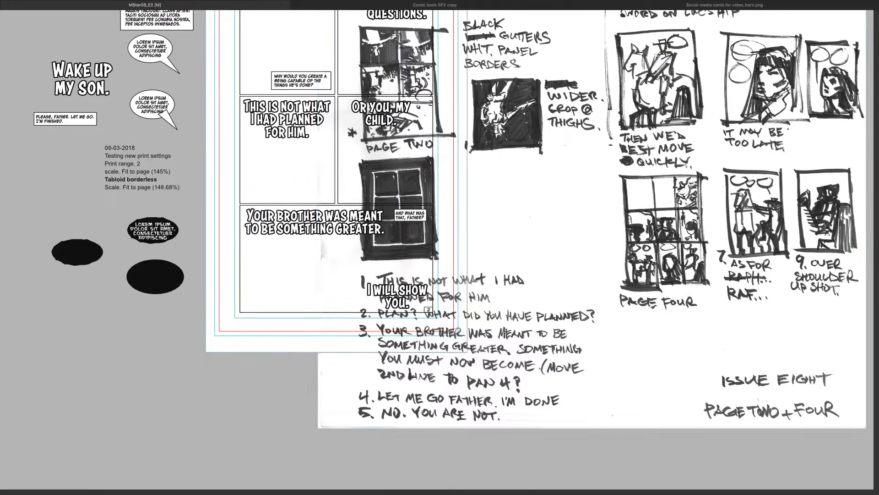
{"action": "scroll", "coordinate": [474, 198], "scroll_direction": "up", "scroll_amount": 5}
{"action": "left_click_drag", "start_coordinate": [474, 197], "coordinate": [681, 163]}
{"action": "key", "text": "super+z"}
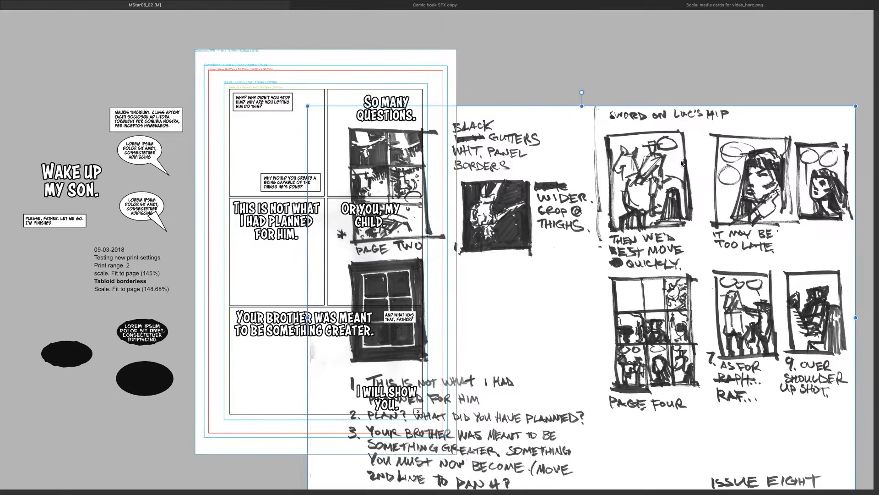
{"action": "key", "text": "super+z"}
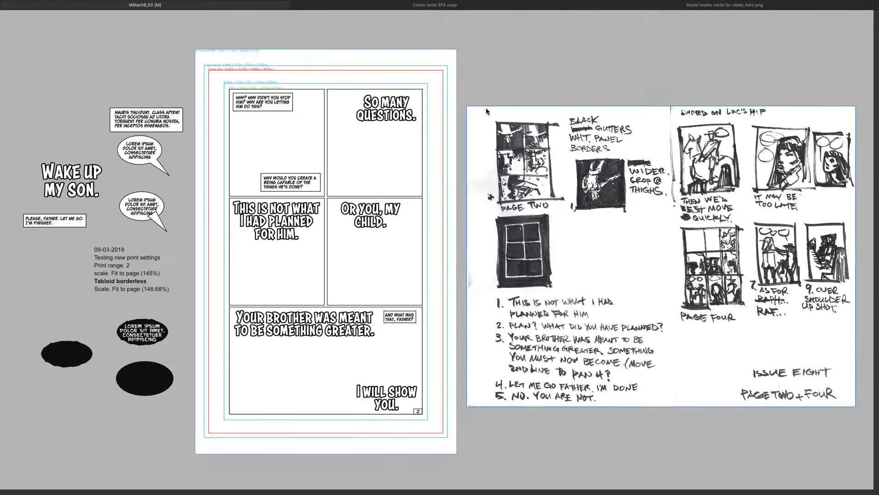
Examine the page two thumbnail sketch on the scan at close range for its panel layout
{"action": "left_click", "coordinate": [508, 100]}
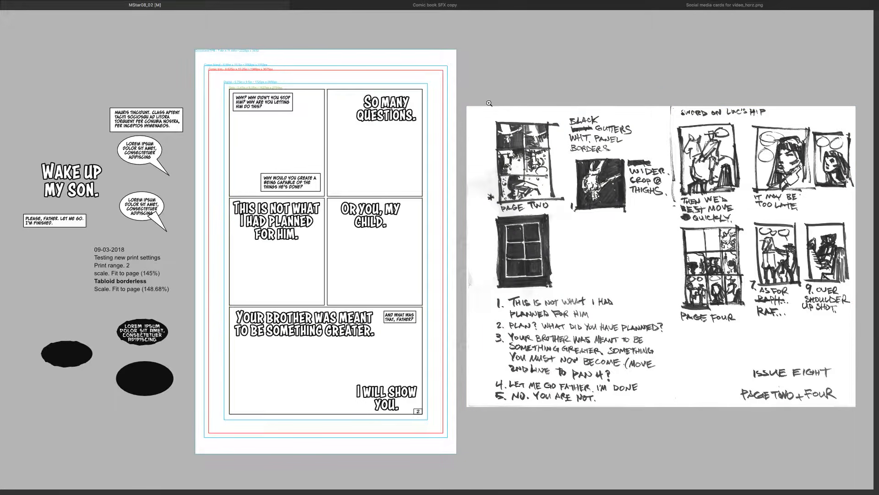
{"action": "left_click_drag", "start_coordinate": [476, 97], "coordinate": [568, 217]}
{"action": "scroll", "coordinate": [435, 290], "scroll_direction": "down", "scroll_amount": 3}
{"action": "scroll", "coordinate": [435, 290], "scroll_direction": "right", "scroll_amount": 2}
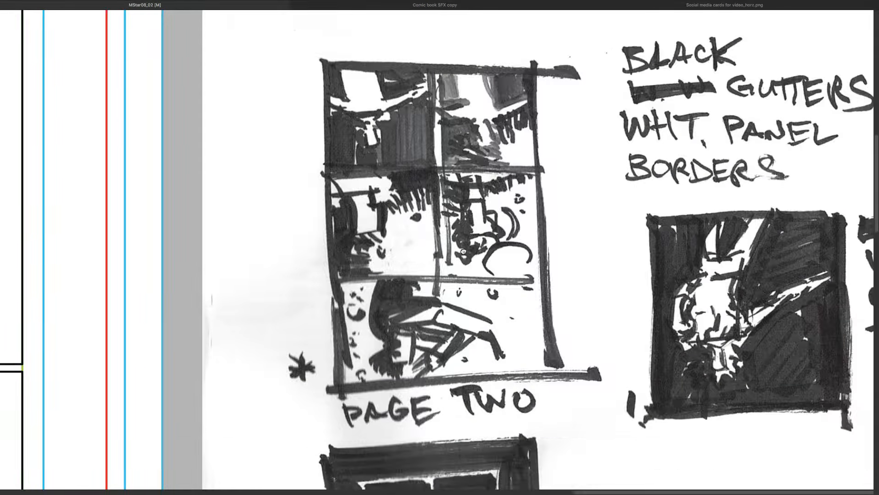
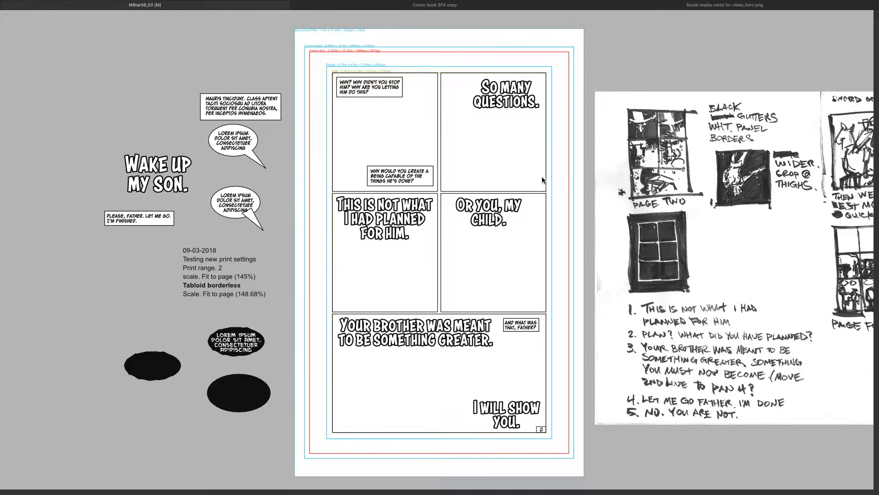
Collapse the panels layer and hide the txt layer so only the panel borders and guides show on the page
{"action": "key", "text": "Tab"}
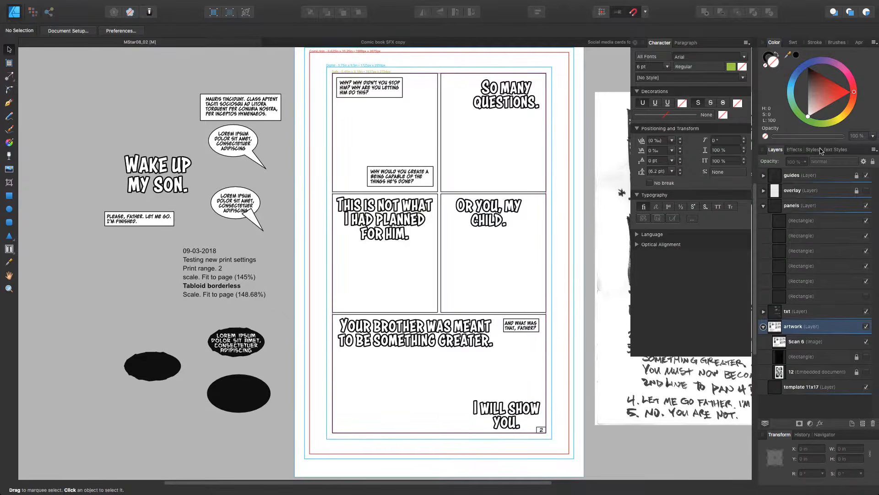
{"action": "left_click", "coordinate": [764, 206]}
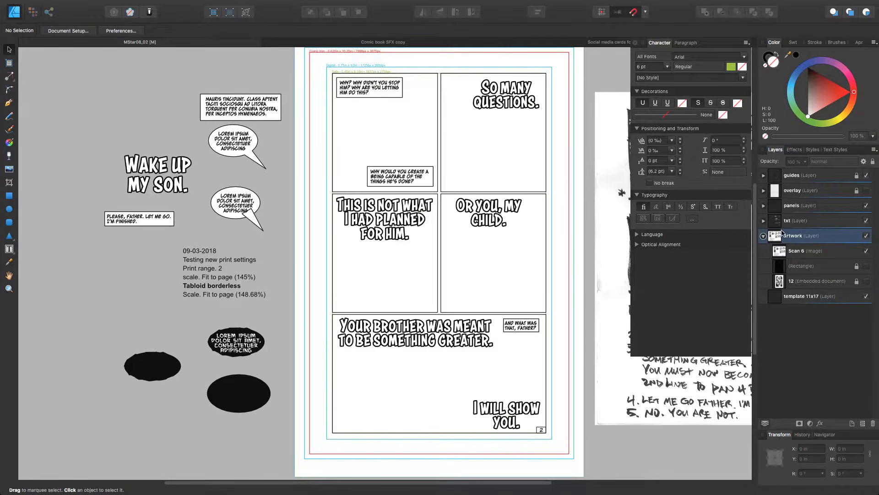
{"action": "left_click", "coordinate": [866, 220]}
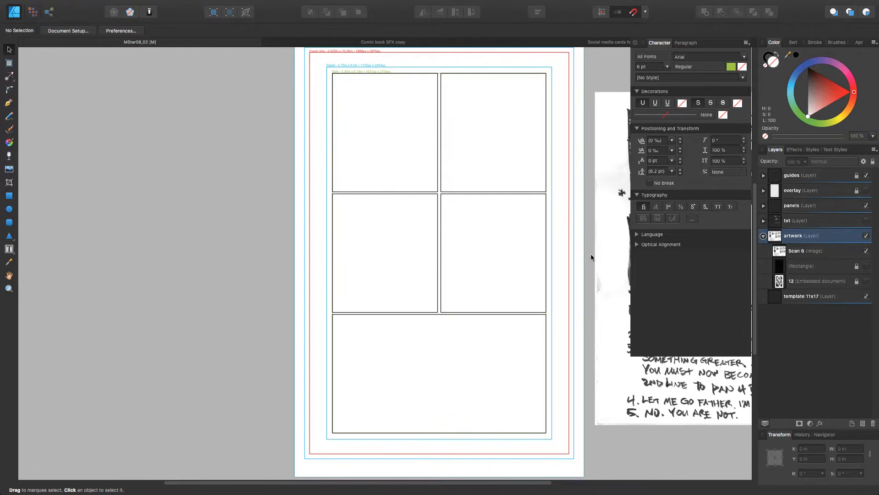
Examine the size labels of the page guides at close range, from document and comic bleed down to the safe area
{"action": "scroll", "coordinate": [591, 253], "scroll_direction": "right", "scroll_amount": 6}
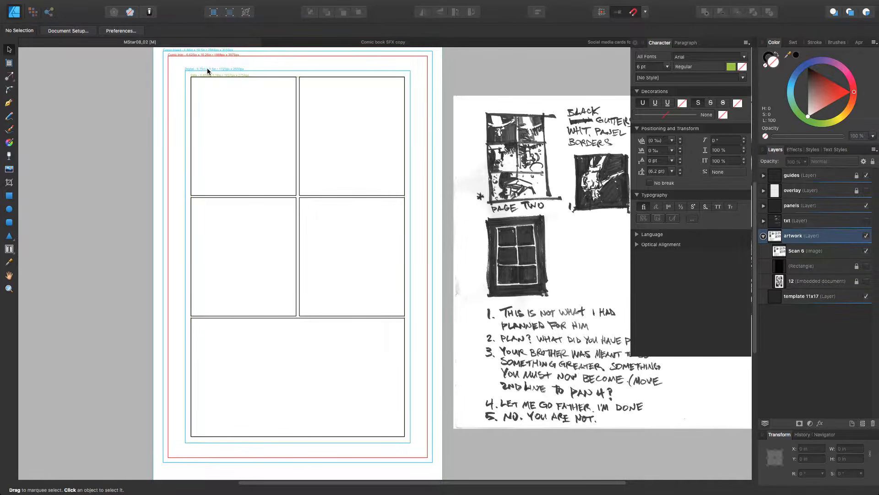
{"action": "scroll", "coordinate": [209, 68], "scroll_direction": "up", "scroll_amount": 1}
{"action": "scroll", "coordinate": [270, 104], "scroll_direction": "up", "scroll_amount": 1}
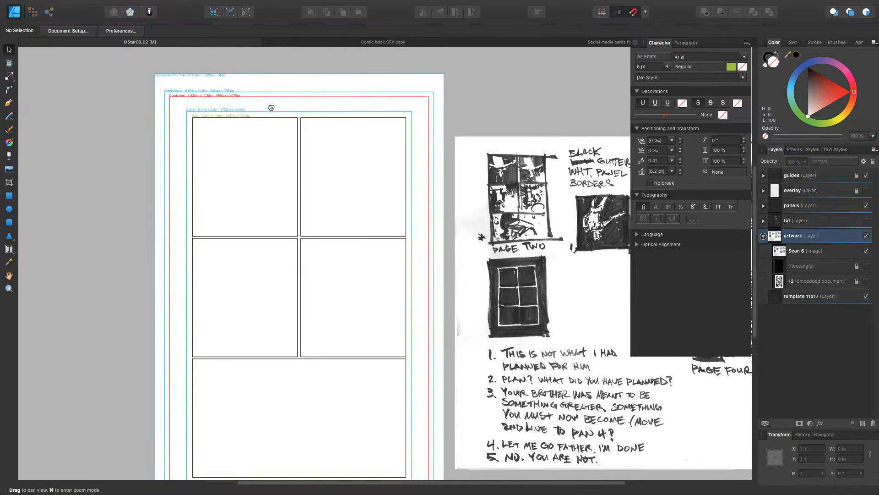
{"action": "key", "text": "z"}
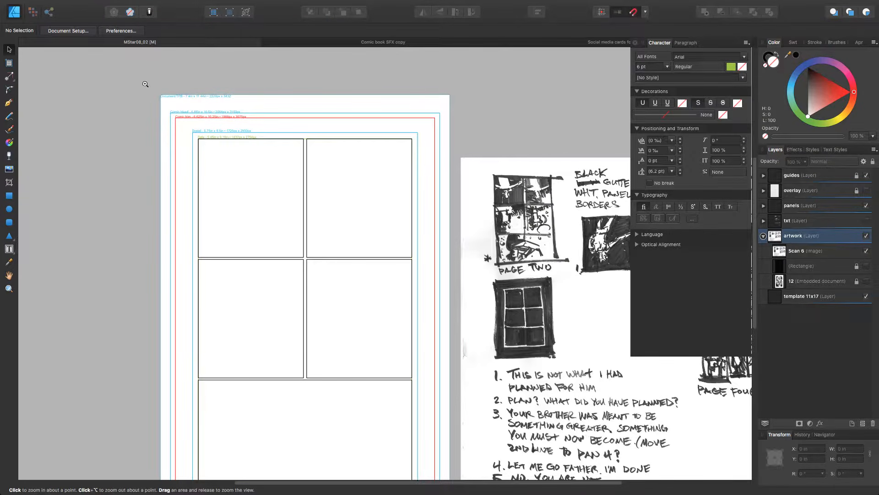
{"action": "left_click_drag", "start_coordinate": [146, 80], "coordinate": [302, 162]}
{"action": "key", "text": "h"}
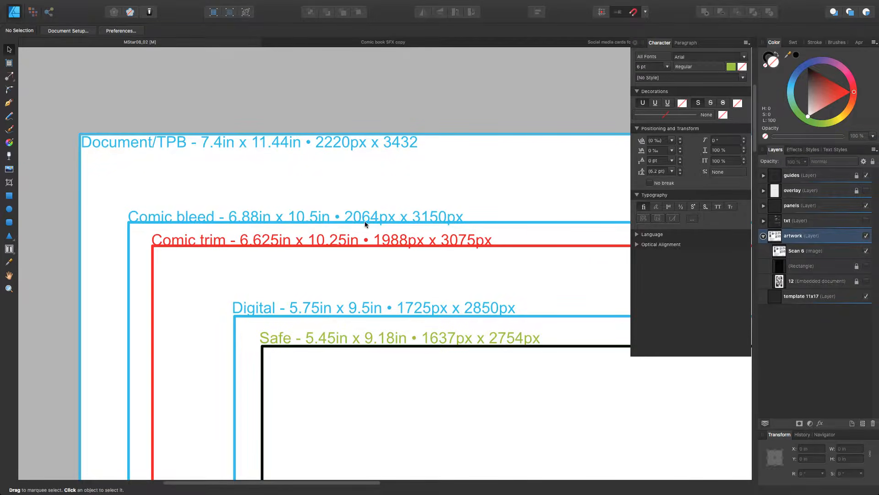
{"action": "key", "text": "ctrl+0"}
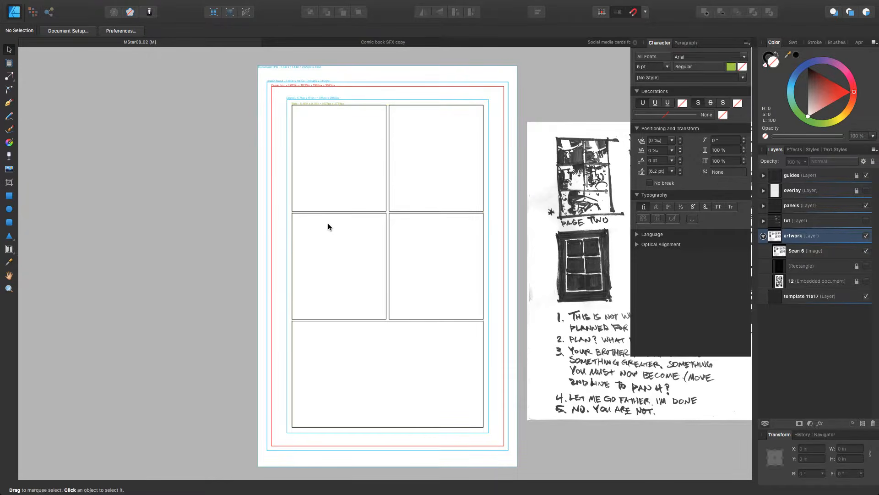
Switch to Google Chrome, where the Morningstar issue 8 script is open
{"action": "key", "text": "super+Tab"}
{"action": "key", "text": "super+Tab"}
{"action": "key", "text": "super+Tab"}
{"action": "key", "text": "super+Tab"}
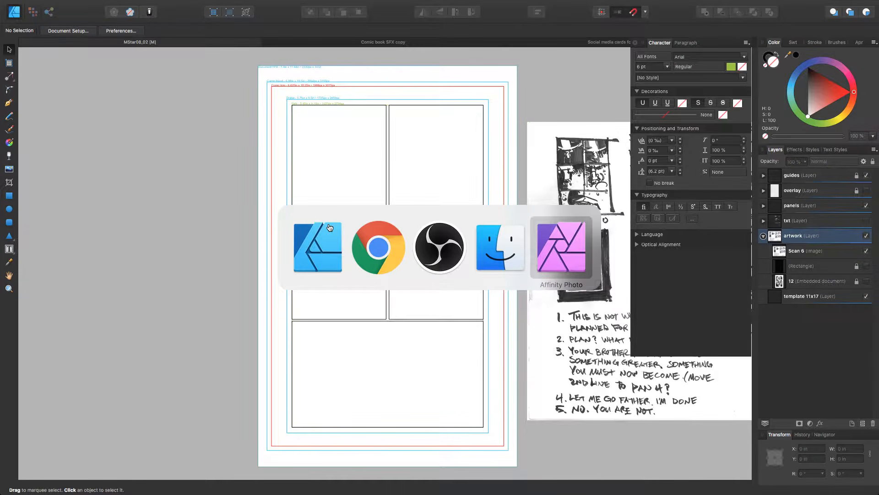
{"action": "key", "text": "super+Tab"}
{"action": "key", "text": "super+Tab"}
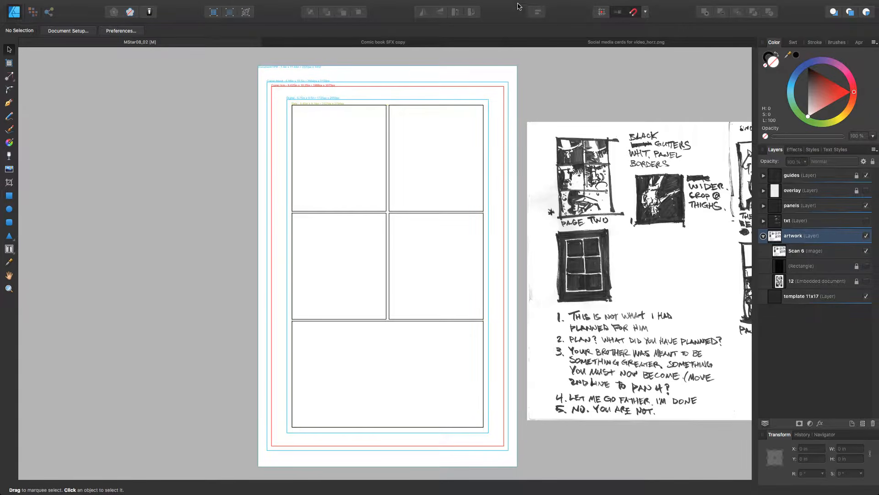
{"action": "key", "text": "super+t"}
{"action": "mouse_move", "coordinate": [521, 3]}
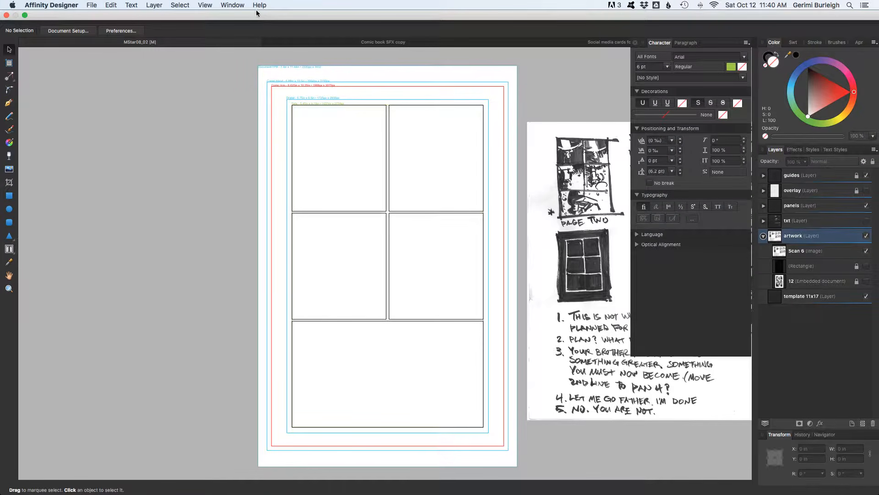
{"action": "key", "text": "super+Tab"}
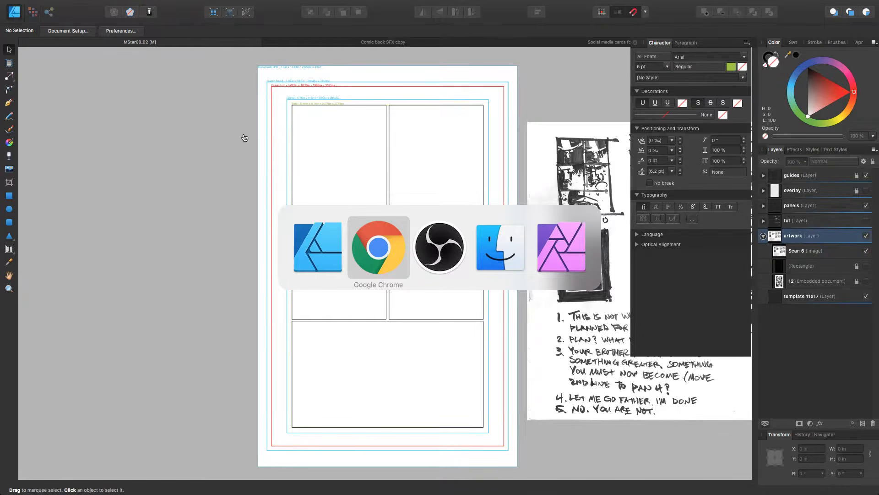
{"action": "left_click", "coordinate": [254, 4]}
{"action": "mouse_move", "coordinate": [253, 3]}
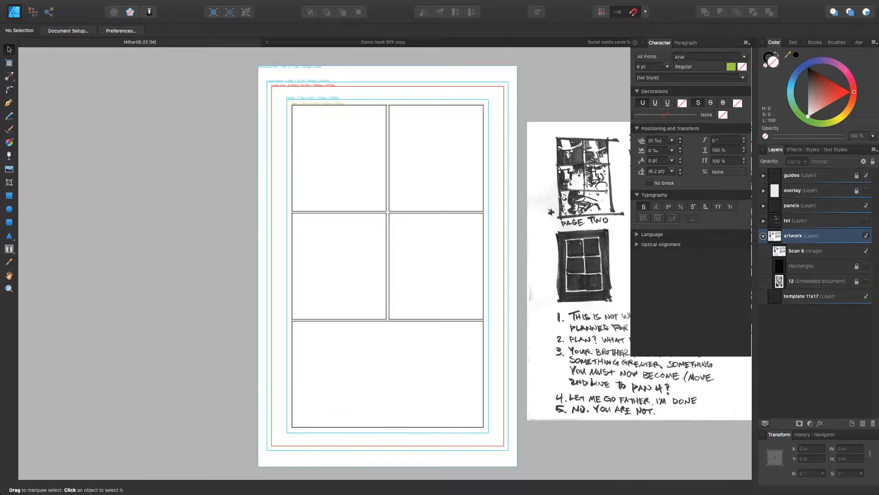
{"action": "key", "text": "super+Tab"}
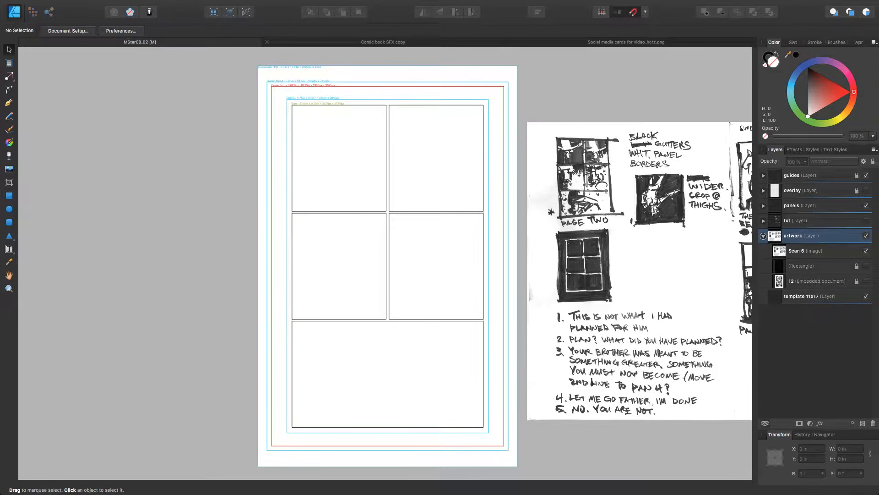
{"action": "key", "text": "super+Tab"}
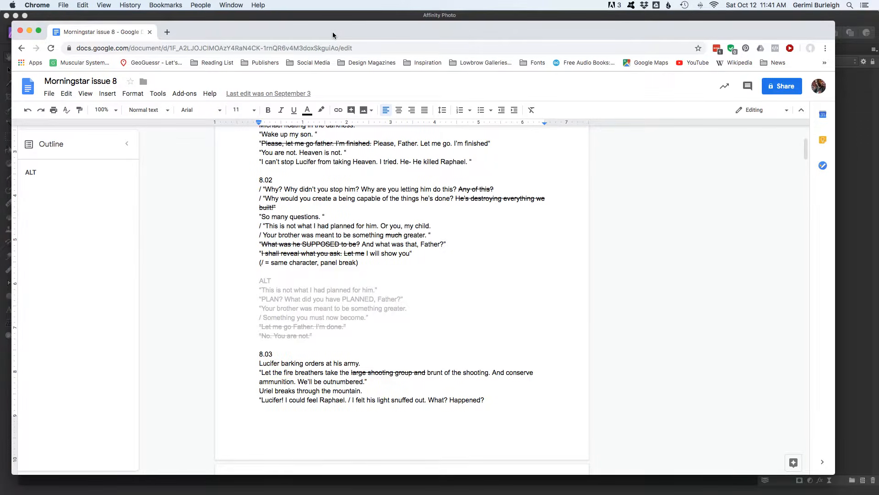
Move the script window higher on the desktop and read through the dialogue lines of page 8.02
{"action": "left_click_drag", "start_coordinate": [333, 34], "coordinate": [333, 34]}
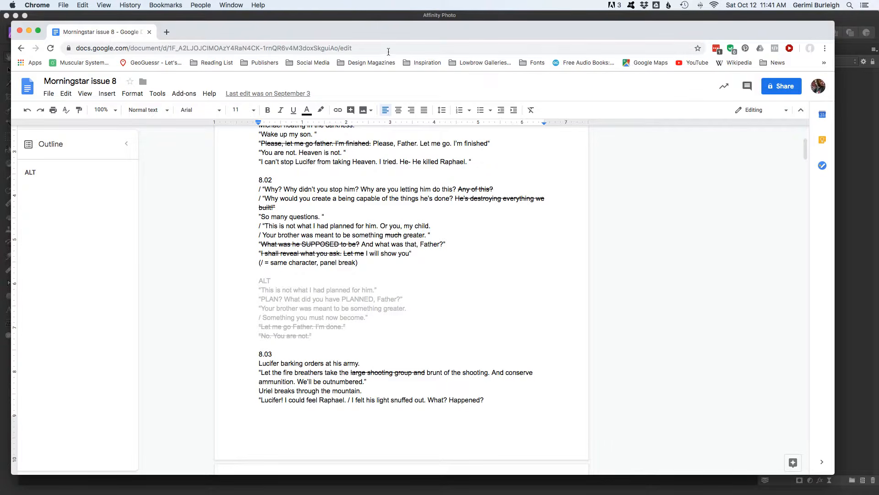
{"action": "left_click_drag", "start_coordinate": [385, 29], "coordinate": [388, 33]}
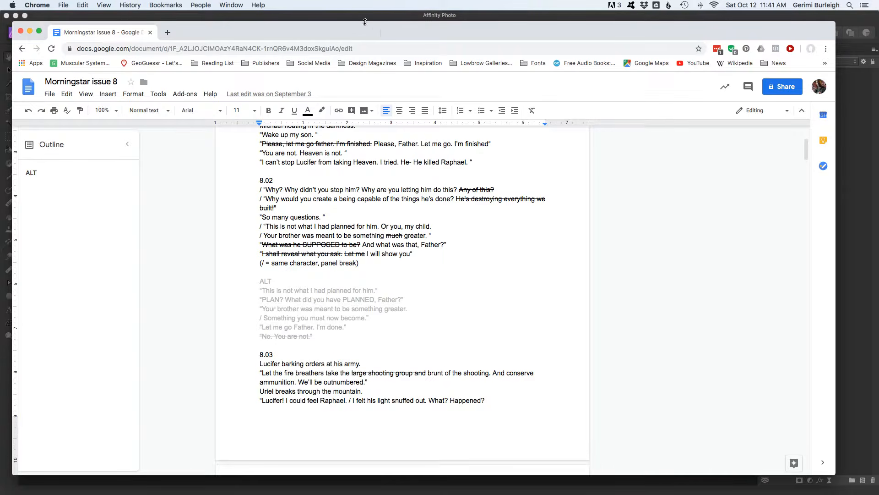
{"action": "mouse_move", "coordinate": [346, 35]}
{"action": "left_mouse_down"}
{"action": "mouse_move", "coordinate": [372, 55]}
{"action": "mouse_move", "coordinate": [356, 28]}
{"action": "mouse_move", "coordinate": [337, 21]}
{"action": "left_mouse_up"}
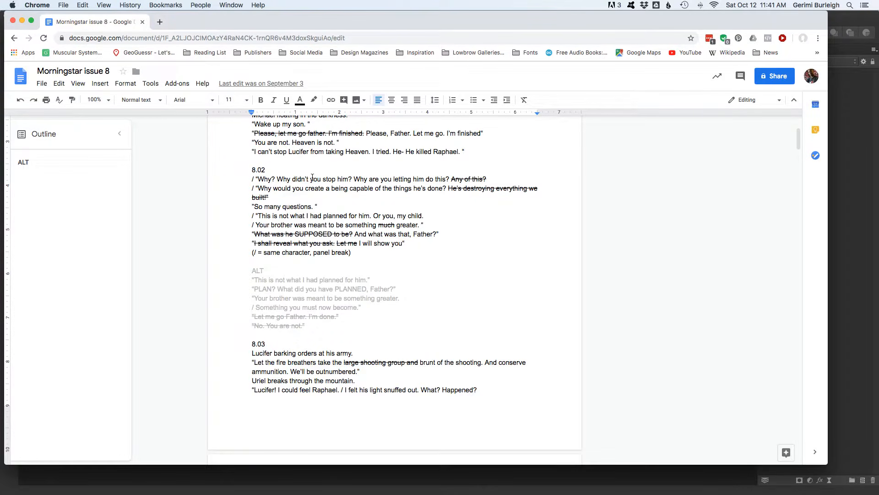
{"action": "left_click_drag", "start_coordinate": [255, 179], "coordinate": [337, 179]}
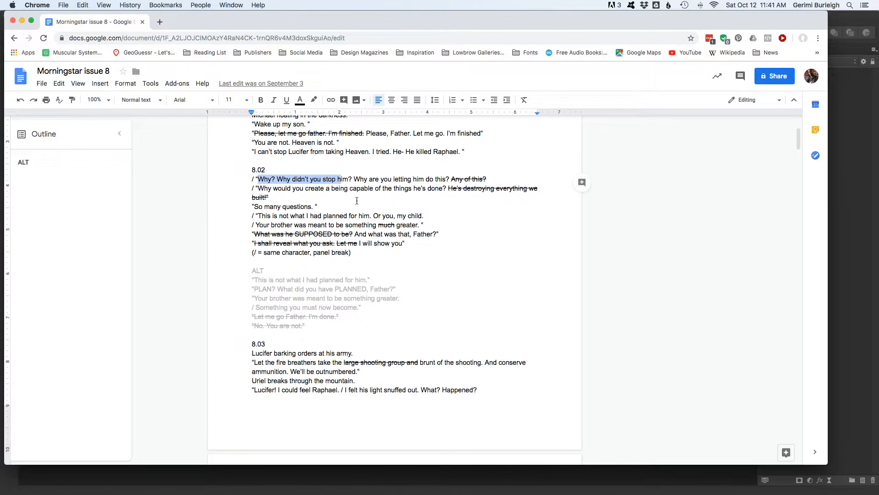
{"action": "left_click", "coordinate": [354, 196]}
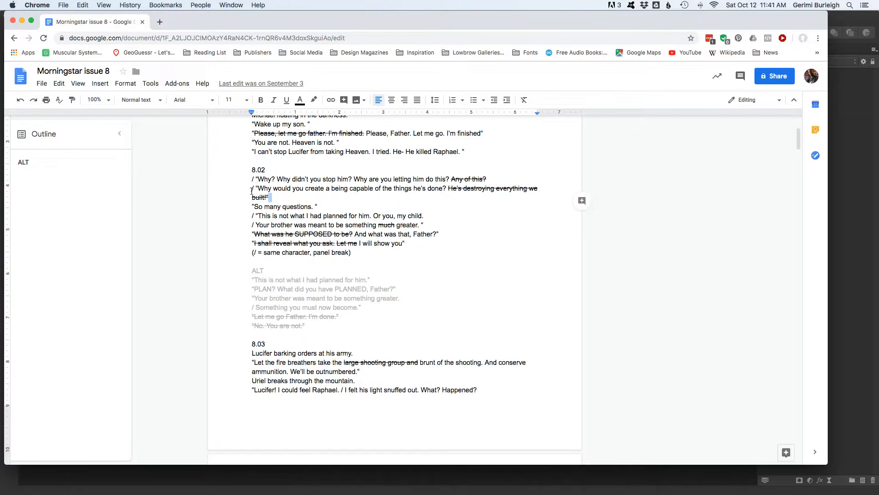
{"action": "left_click", "coordinate": [379, 204]}
{"action": "left_click", "coordinate": [251, 253]}
Switch back to Affinity Designer, show the txt layer with the page's lettering and collapse its contents
{"action": "key", "text": "super+Tab"}
{"action": "key", "text": "super+Tab"}
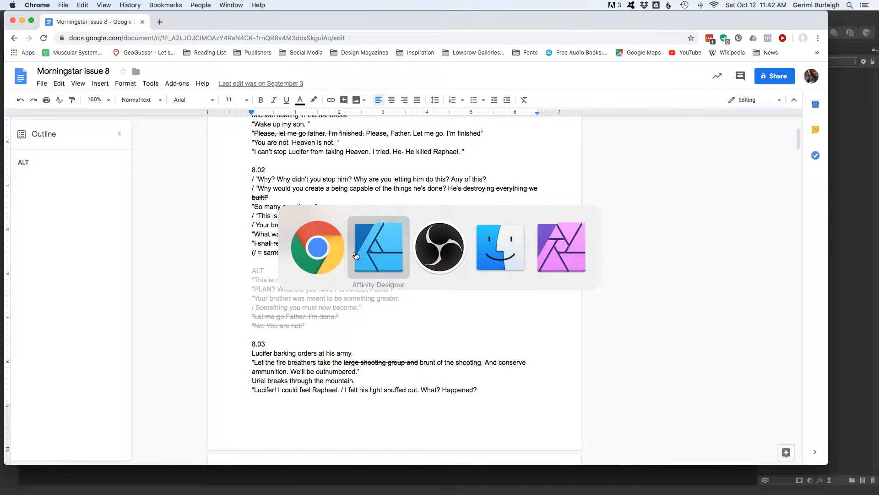
{"action": "left_click", "coordinate": [356, 255]}
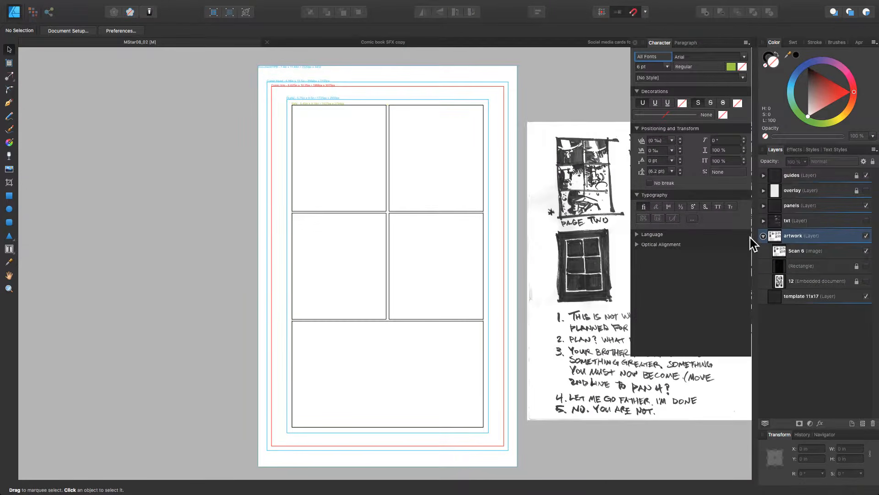
{"action": "left_click", "coordinate": [865, 220]}
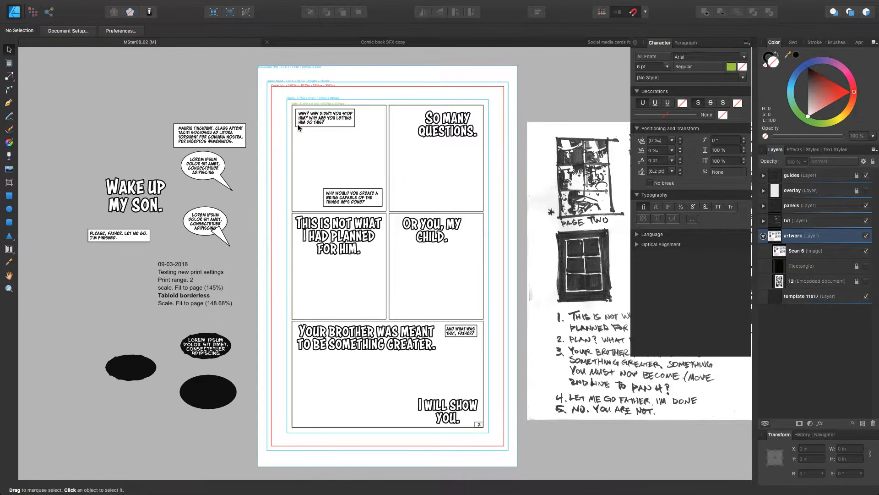
{"action": "left_click", "coordinate": [449, 134]}
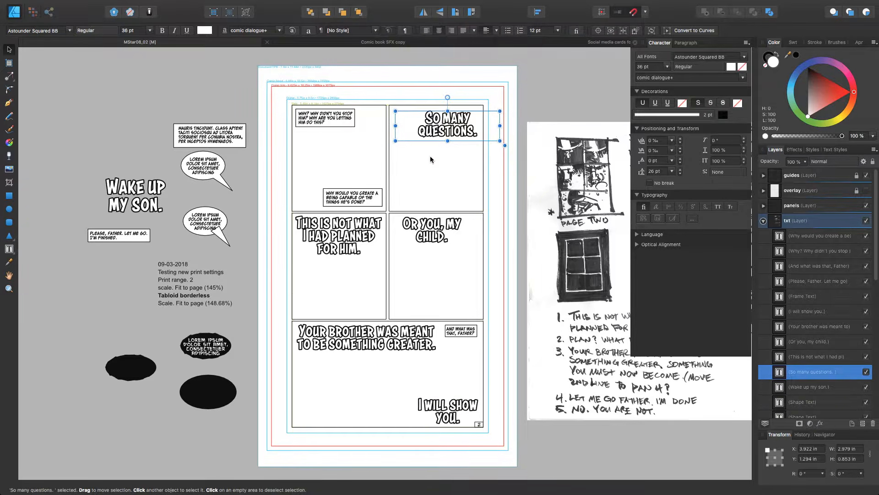
{"action": "left_click", "coordinate": [547, 79]}
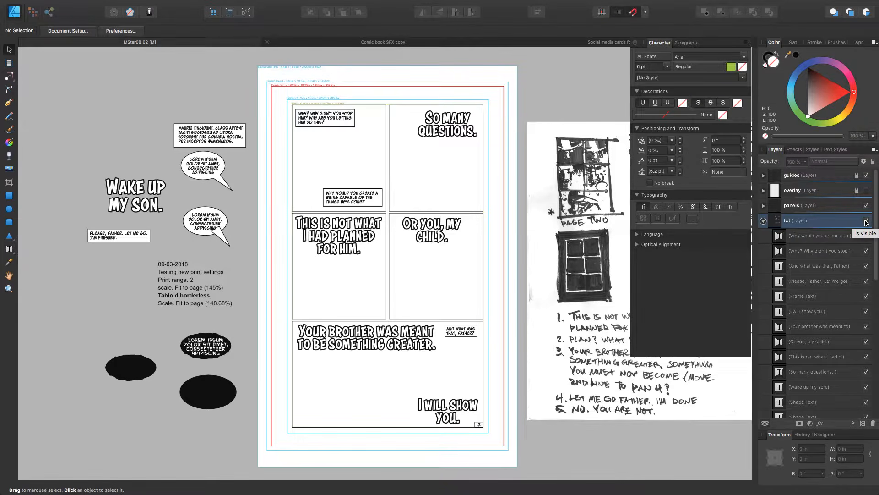
{"action": "left_click", "coordinate": [764, 222]}
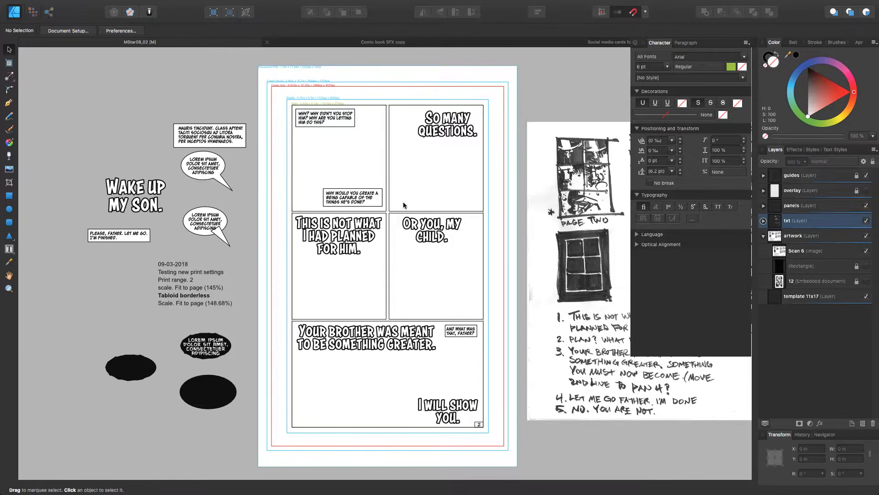
Hide the txt and panels layers to view the bare page guides, and show both layers again
{"action": "left_click", "coordinate": [866, 221]}
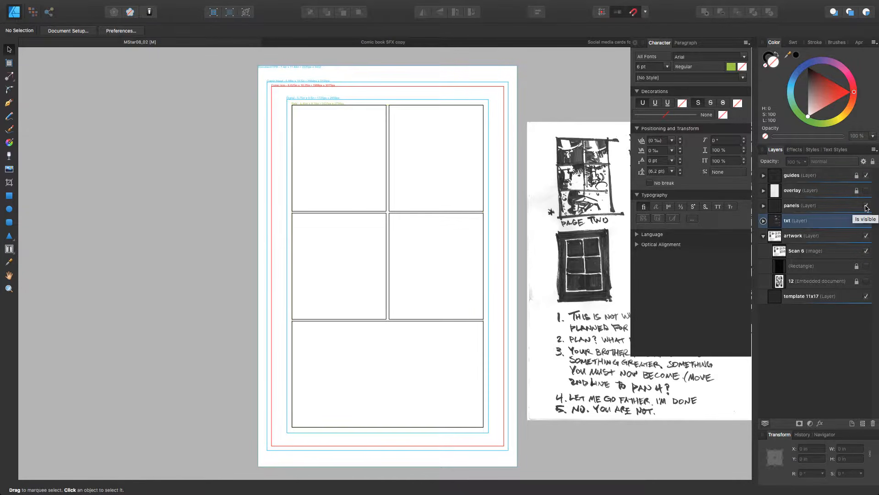
{"action": "left_click", "coordinate": [866, 206]}
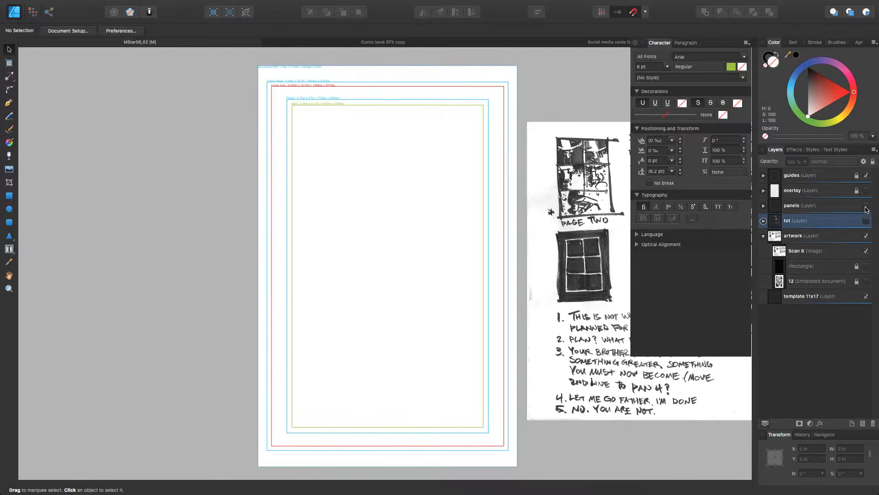
{"action": "left_click", "coordinate": [866, 221]}
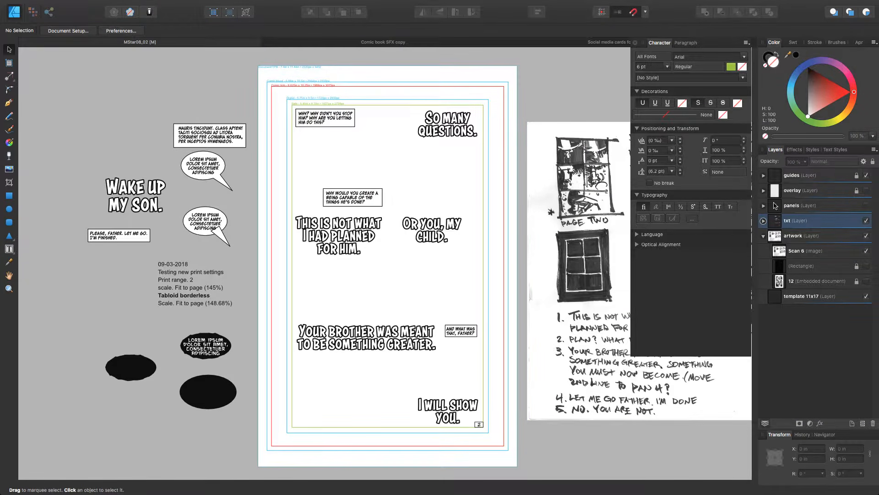
{"action": "left_click", "coordinate": [866, 206]}
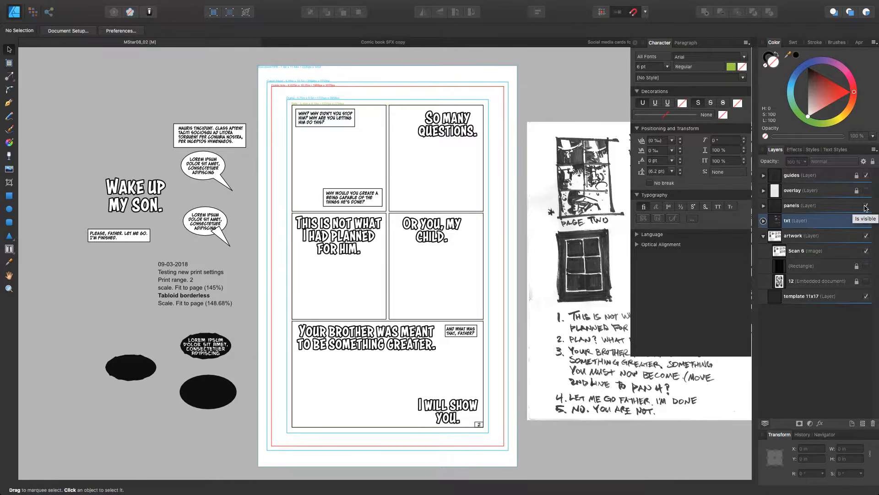
Save the page and save a copy as MStar08_03 in Chapter 08's Letters_6.625x10.25 folder
{"action": "key", "text": "ctrl+s"}
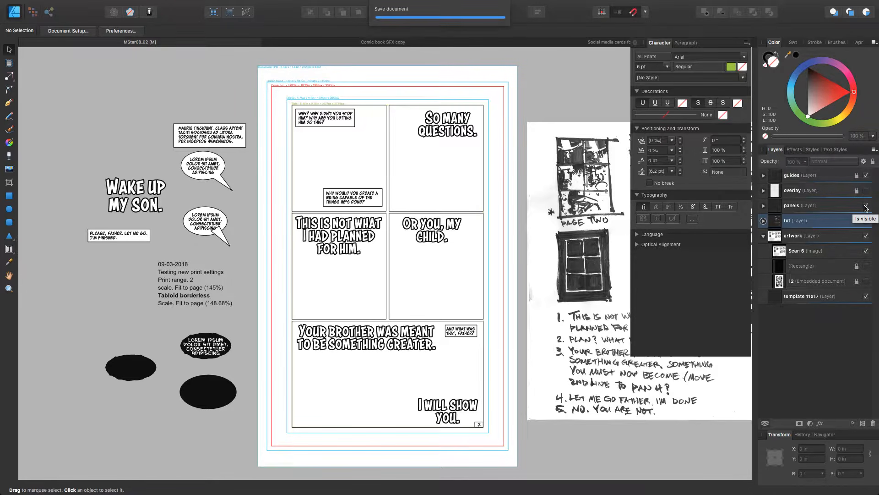
{"action": "mouse_move", "coordinate": [62, 2]}
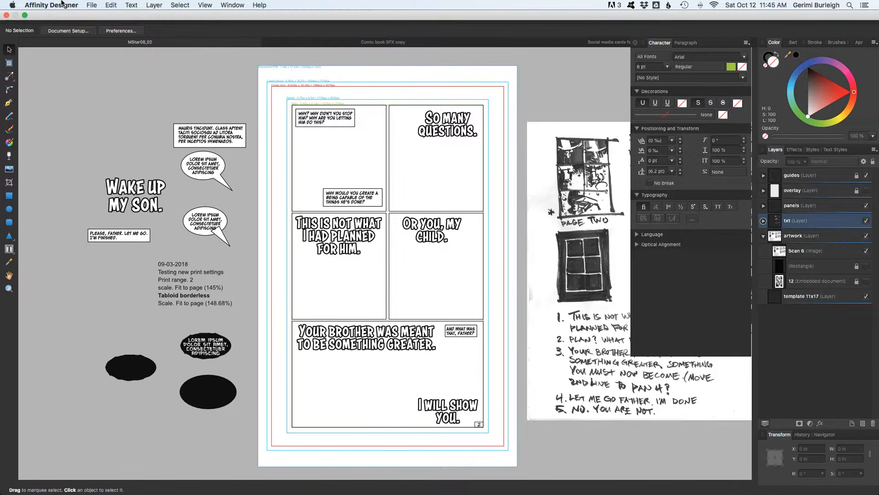
{"action": "left_click", "coordinate": [92, 5]}
{"action": "left_click", "coordinate": [100, 87]}
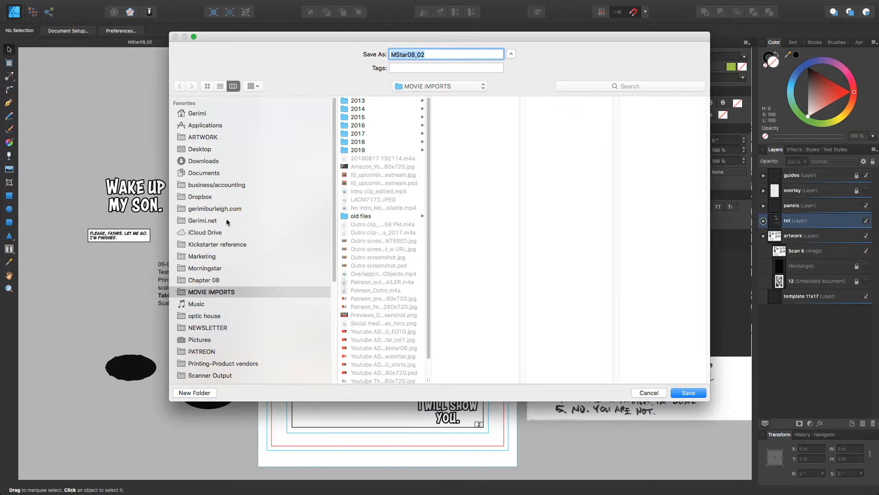
{"action": "left_click", "coordinate": [212, 280]}
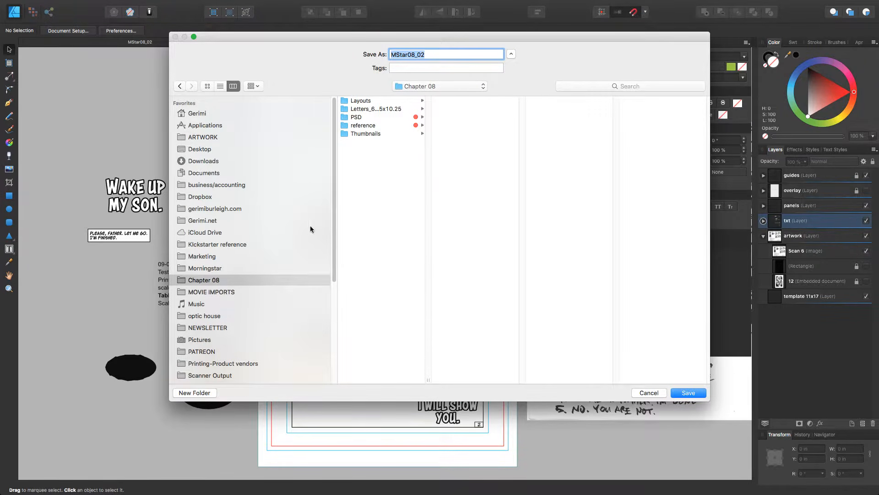
{"action": "left_click", "coordinate": [369, 110]}
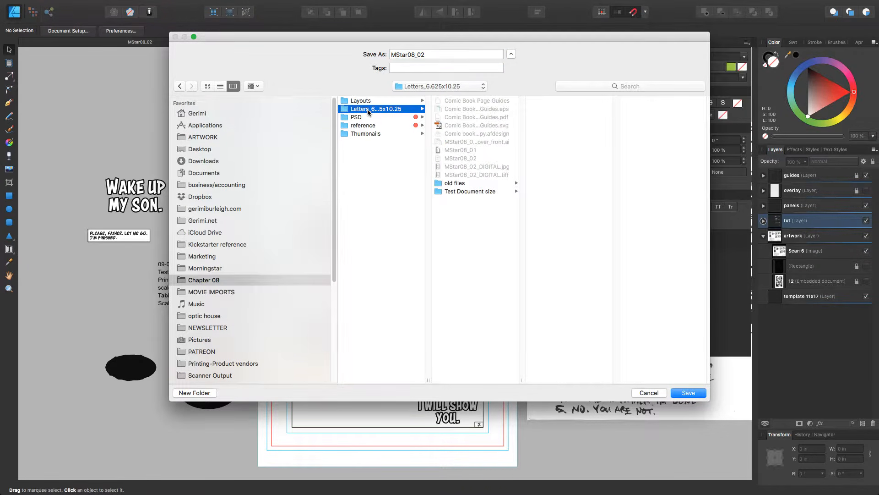
{"action": "left_click", "coordinate": [429, 55]}
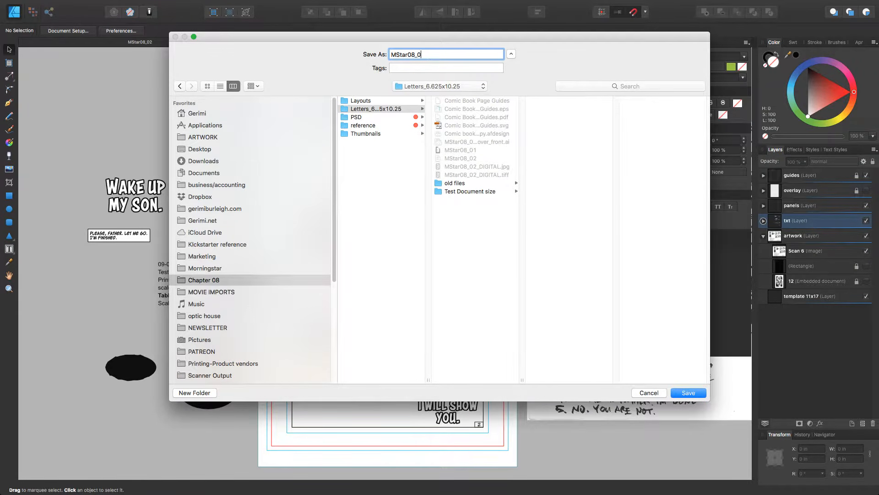
{"action": "type", "text": "3"}
{"action": "left_click", "coordinate": [683, 394]}
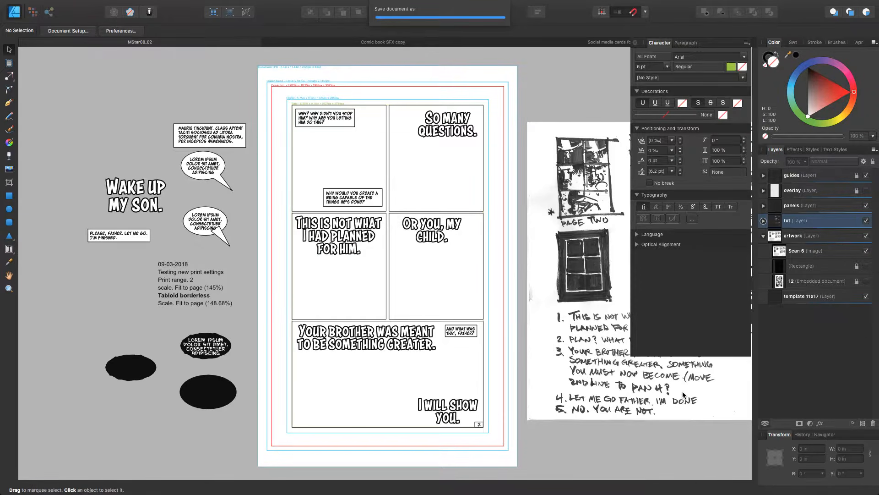
Delete the five large white dialogue lines, from "So many questions." to "I will show you.", from the page's panels
{"action": "left_click", "coordinate": [479, 425]}
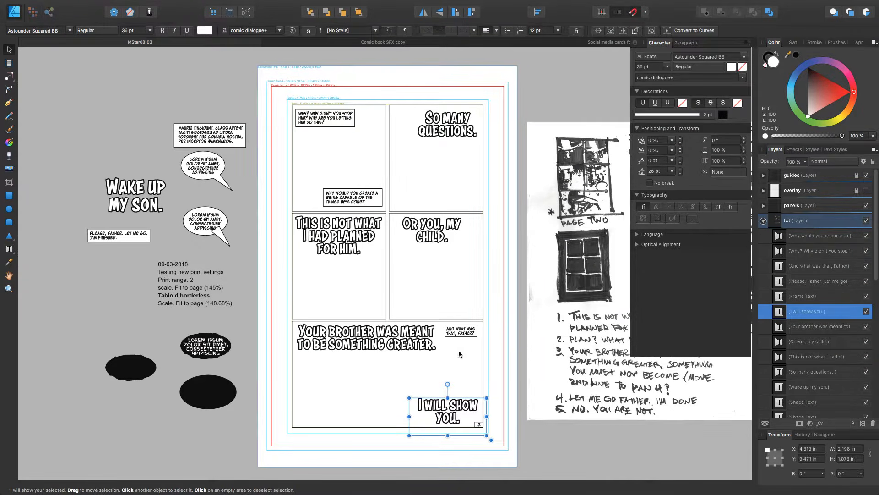
{"action": "left_click", "coordinate": [440, 133]}
{"action": "key", "text": "Delete"}
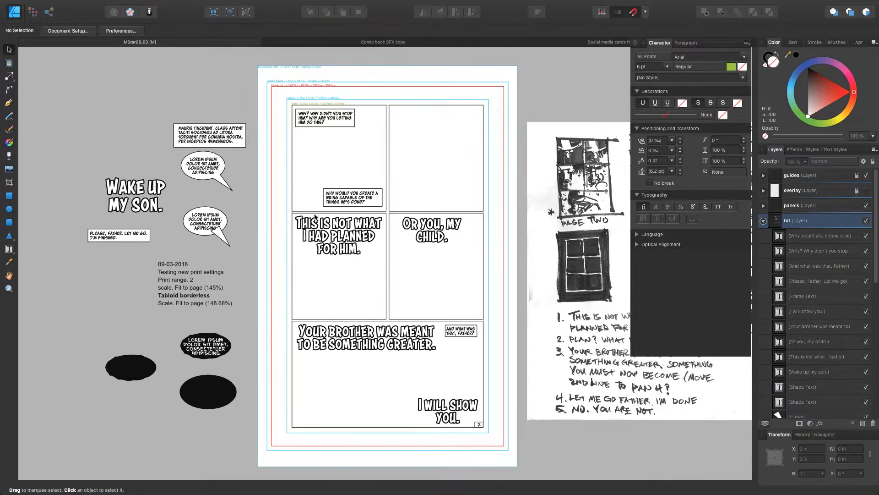
{"action": "left_click", "coordinate": [330, 246]}
{"action": "key", "text": "Delete"}
{"action": "left_click", "coordinate": [434, 236]}
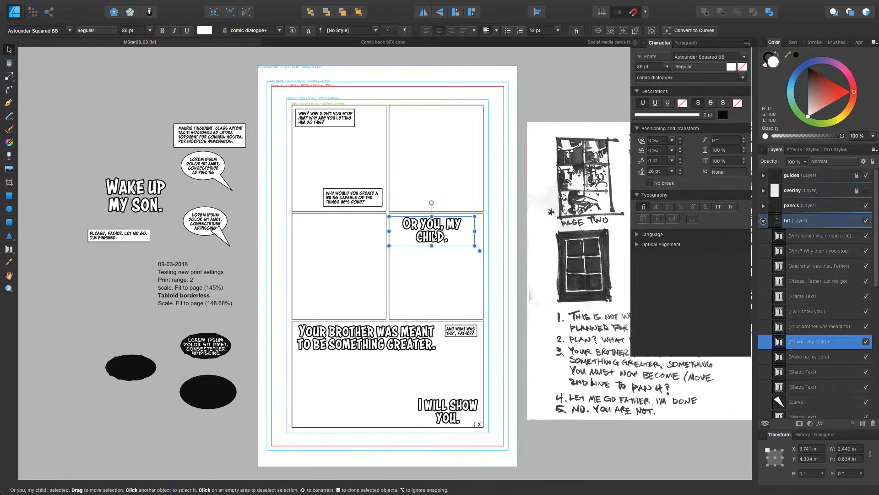
{"action": "key", "text": "Delete"}
{"action": "left_click", "coordinate": [376, 339]}
{"action": "key", "text": "Delete"}
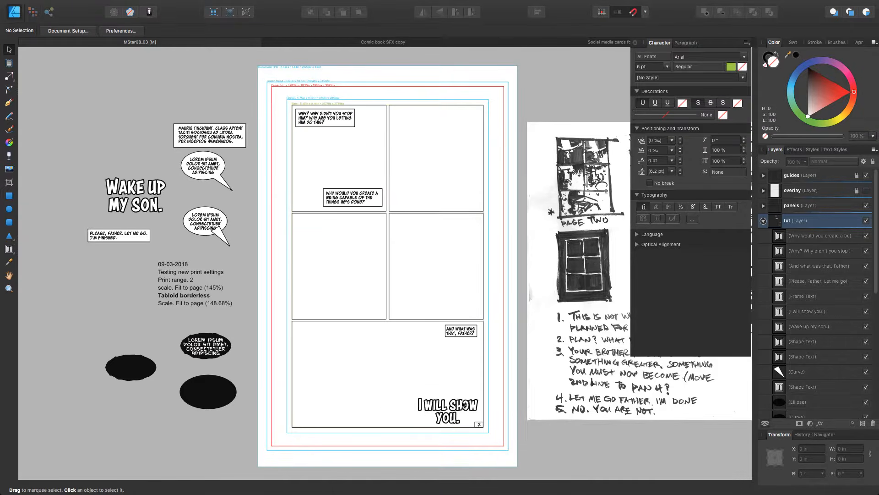
{"action": "left_click", "coordinate": [452, 409]}
{"action": "key", "text": "Delete"}
Delete the three small caption texts together with their white boxes from the first and last panels
{"action": "left_click", "coordinate": [458, 331]}
{"action": "key", "text": "Delete"}
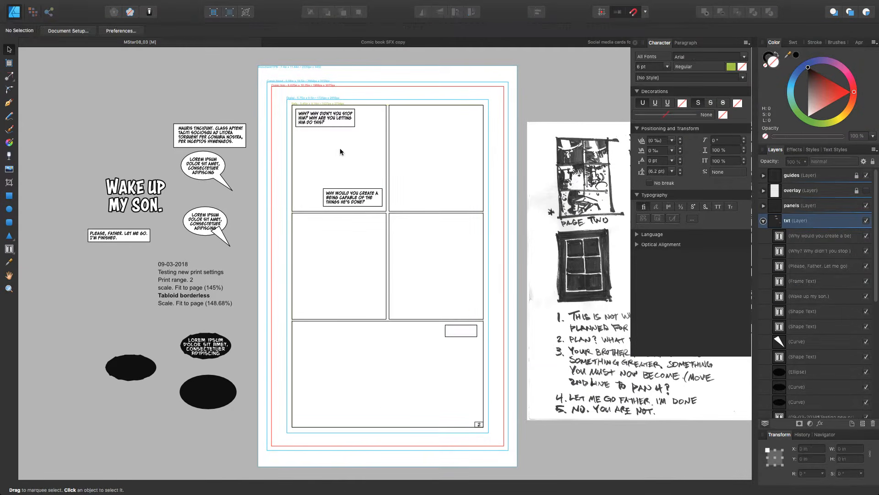
{"action": "left_click_drag", "start_coordinate": [303, 137], "coordinate": [349, 120]}
{"action": "key", "text": "Delete"}
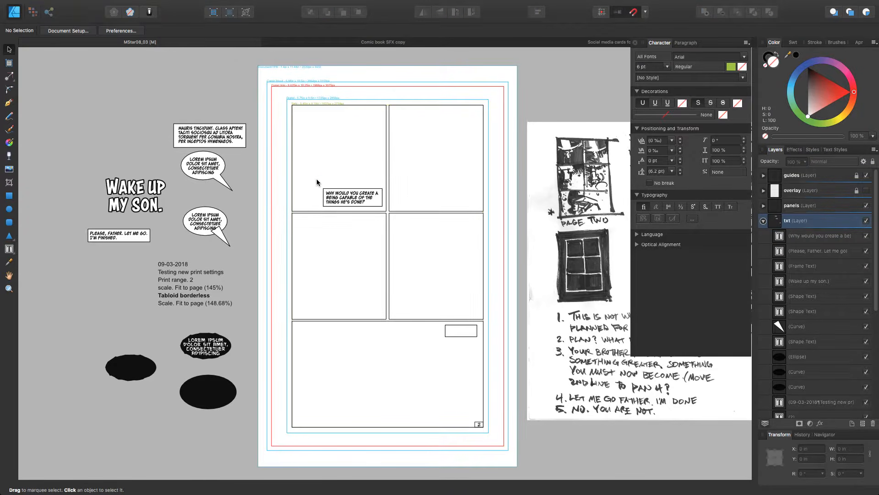
{"action": "left_click_drag", "start_coordinate": [317, 180], "coordinate": [340, 193]}
{"action": "key", "text": "Delete"}
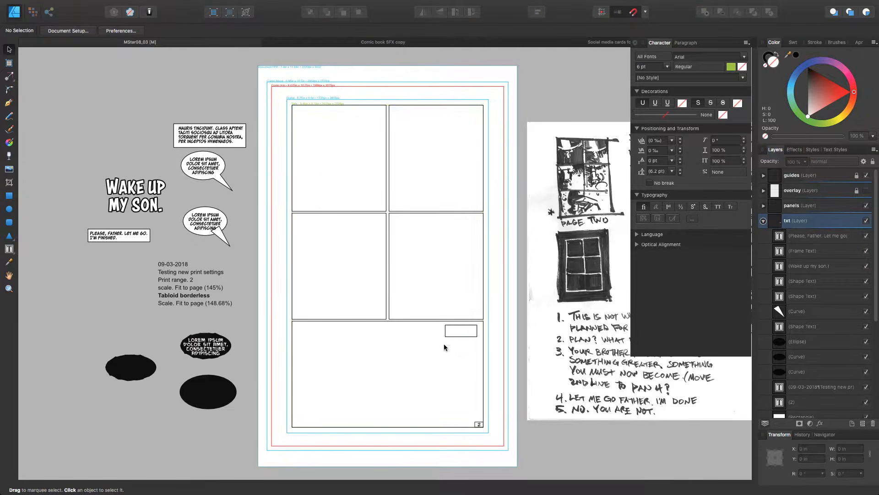
{"action": "left_click_drag", "start_coordinate": [444, 345], "coordinate": [454, 337]}
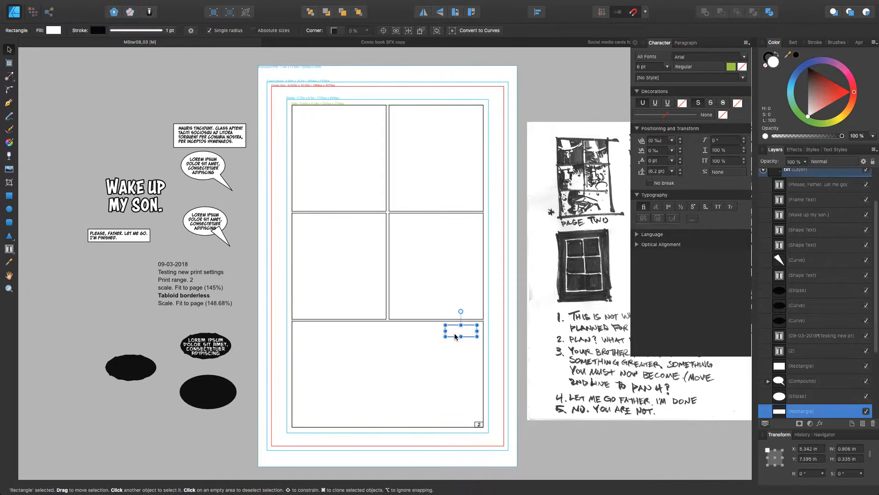
{"action": "key", "text": "Delete"}
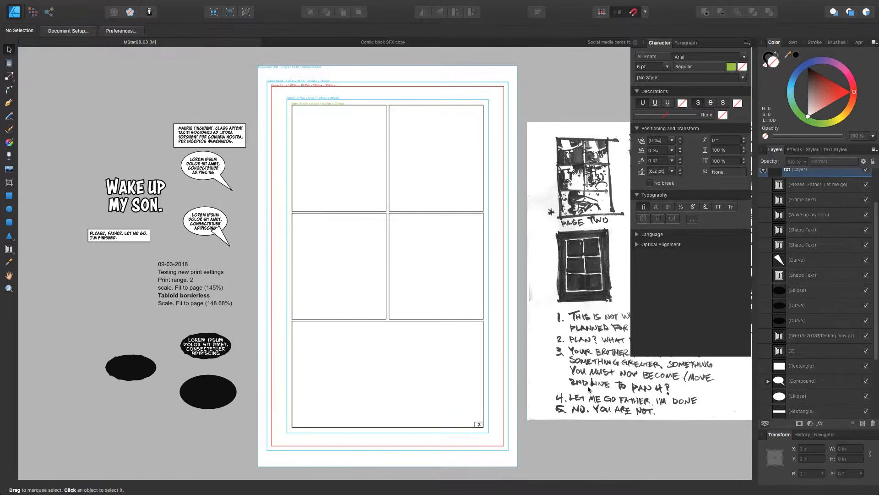
Change the page number in the last panel's corner box to 3
{"action": "left_click", "coordinate": [479, 425]}
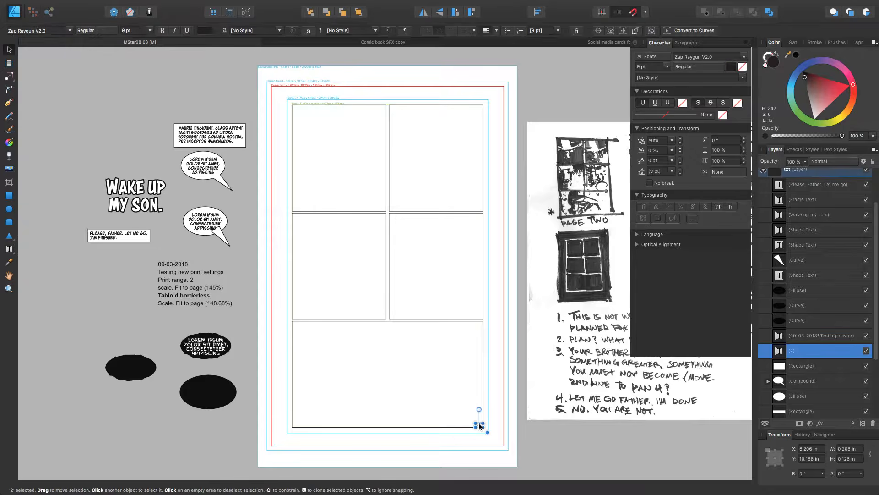
{"action": "left_click_drag", "start_coordinate": [471, 420], "coordinate": [490, 432]}
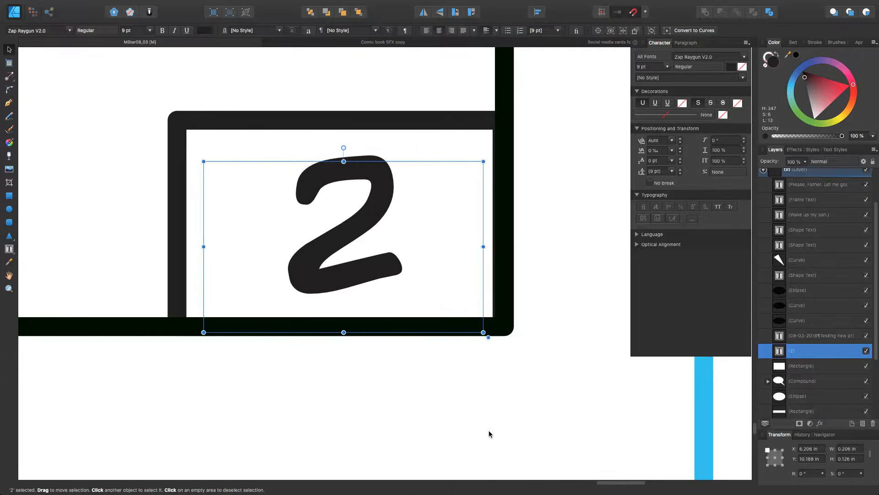
{"action": "key", "text": "t"}
{"action": "left_click", "coordinate": [325, 247]}
{"action": "key", "text": "Right"}
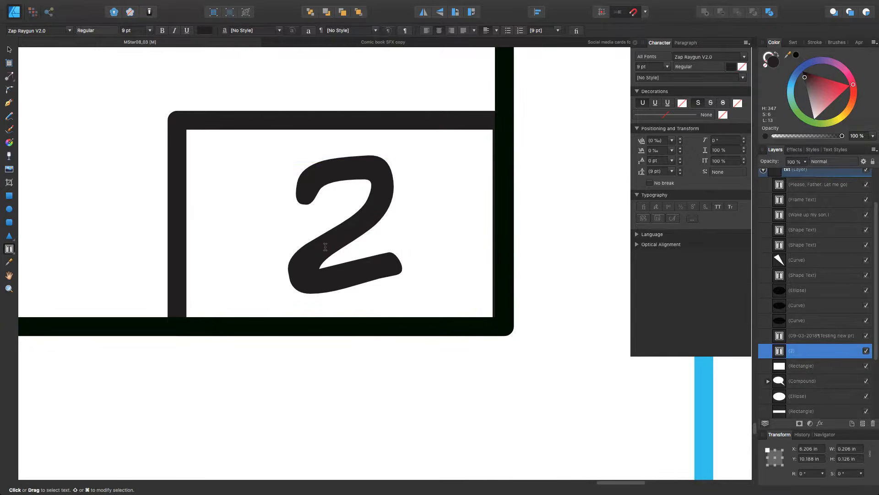
{"action": "key", "text": "BackSpace"}
{"action": "type", "text": "3"}
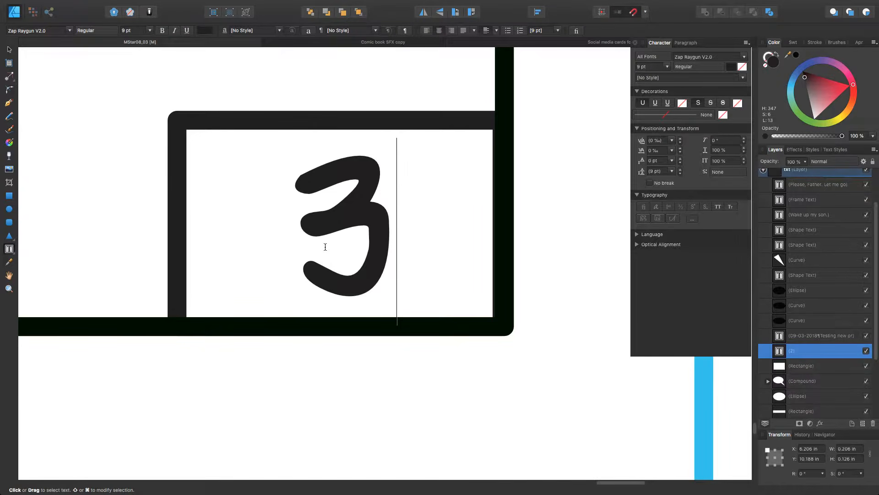
{"action": "key", "text": "Escape"}
{"action": "key", "text": "super+0"}
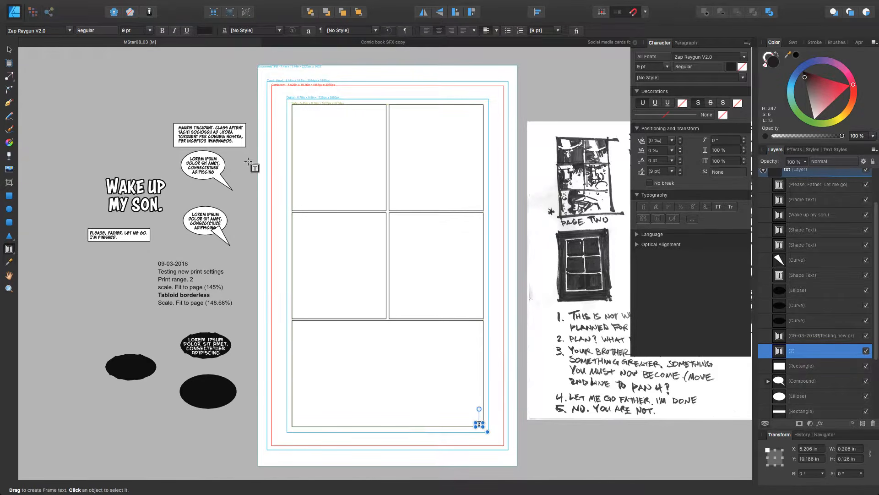
{"action": "left_click", "coordinate": [9, 49]}
{"action": "left_click", "coordinate": [536, 106]}
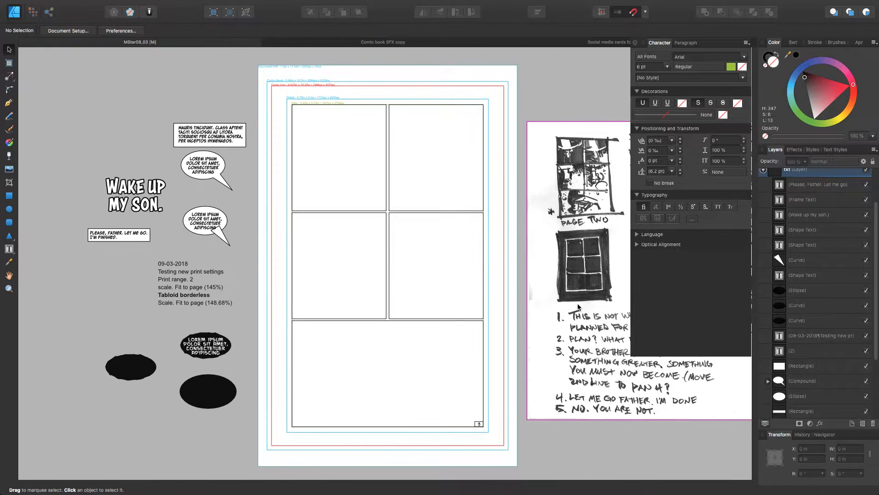
Start replacing the Scan 6 sketch image beside the page and open Chapter 08's Thumbnails folder
{"action": "left_click", "coordinate": [579, 289]}
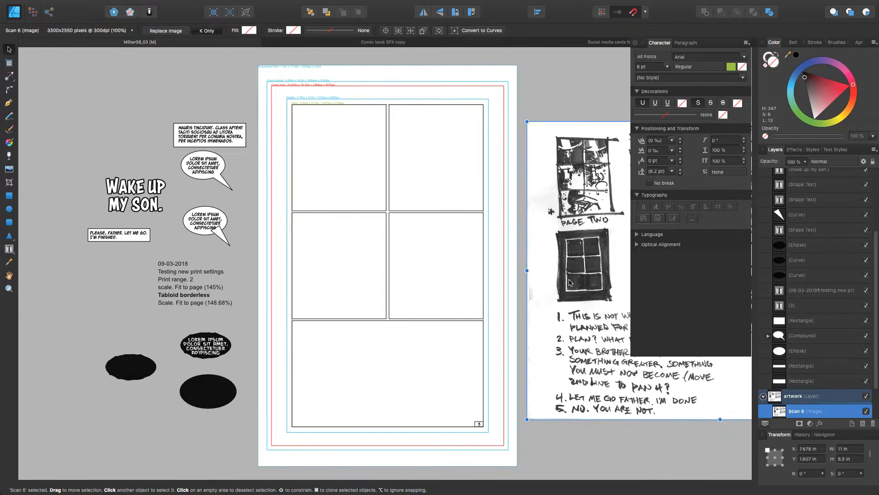
{"action": "left_click_drag", "start_coordinate": [556, 276], "coordinate": [371, 281]}
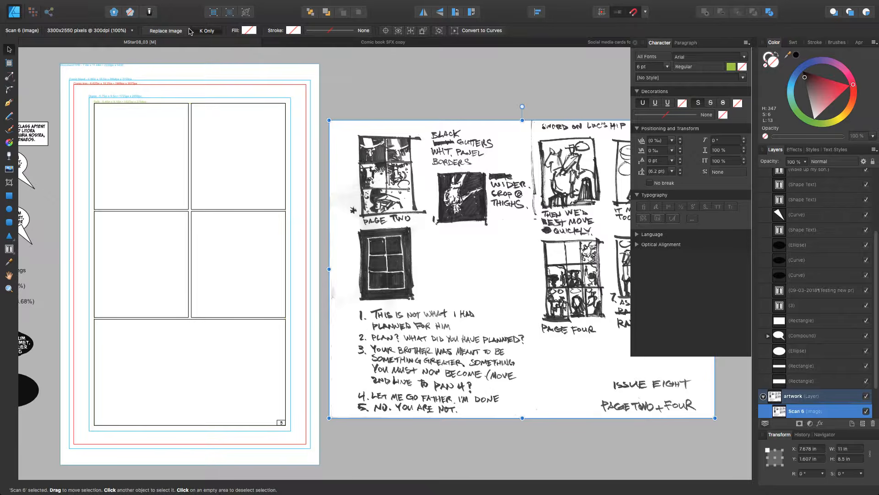
{"action": "left_click", "coordinate": [166, 33]}
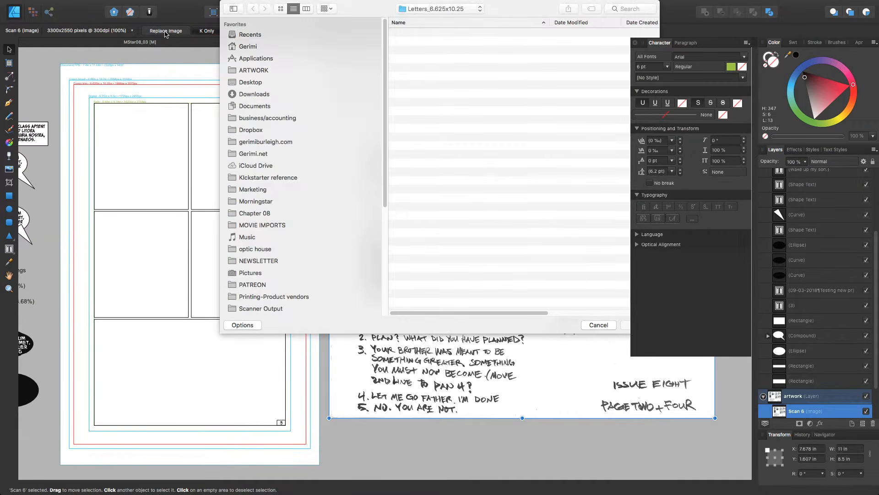
{"action": "left_click", "coordinate": [435, 9]}
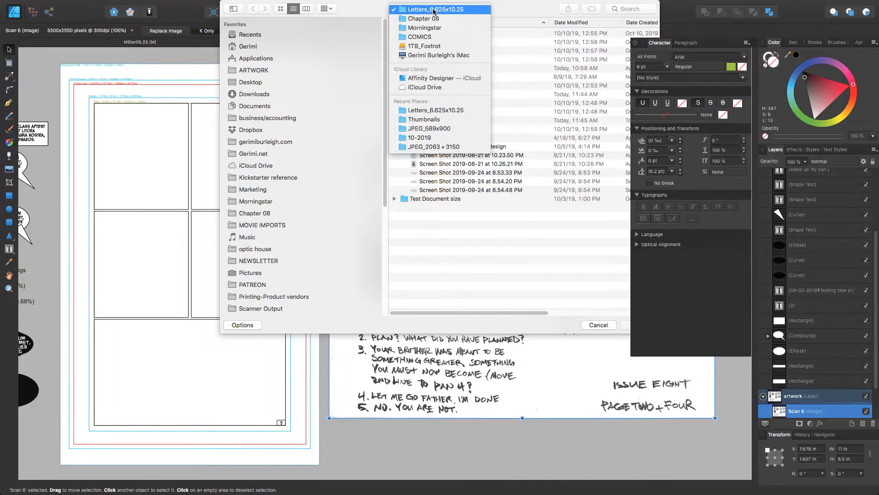
{"action": "left_click", "coordinate": [431, 19]}
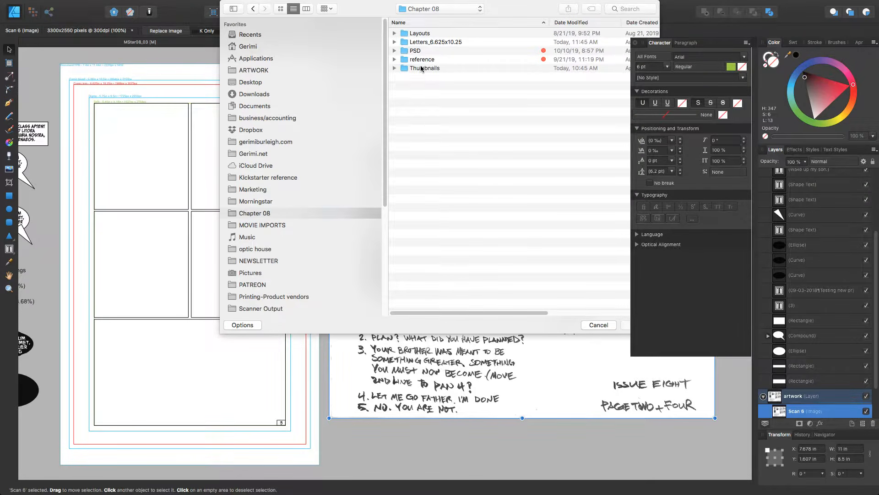
{"action": "left_click", "coordinate": [421, 68]}
{"action": "double_click", "coordinate": [422, 68]}
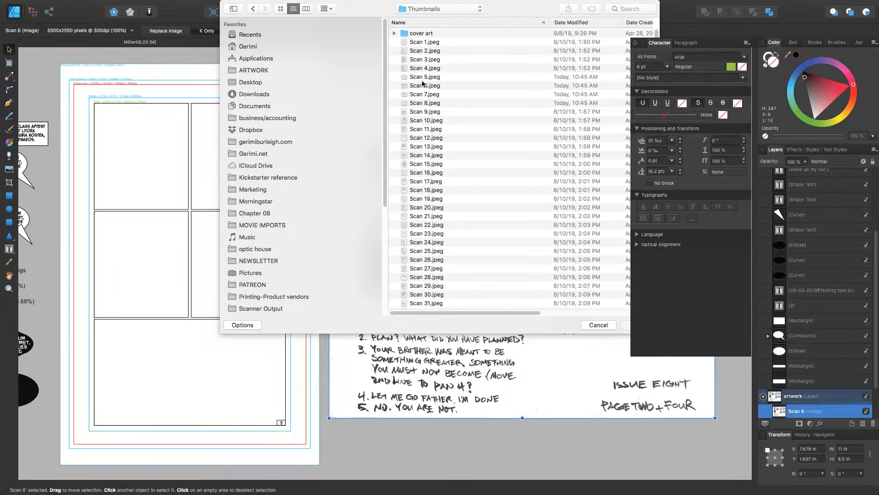
Preview the scans from Scan 5.jpeg to Scan 10.jpeg, replace the sketch with Scan 10.jpeg and move it closer to the page
{"action": "left_click", "coordinate": [423, 77]}
{"action": "key", "text": "space"}
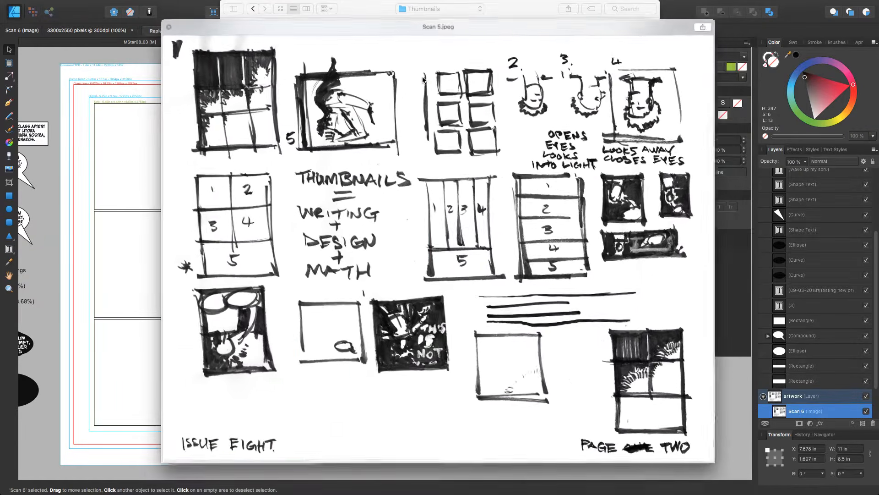
{"action": "key", "text": "Down"}
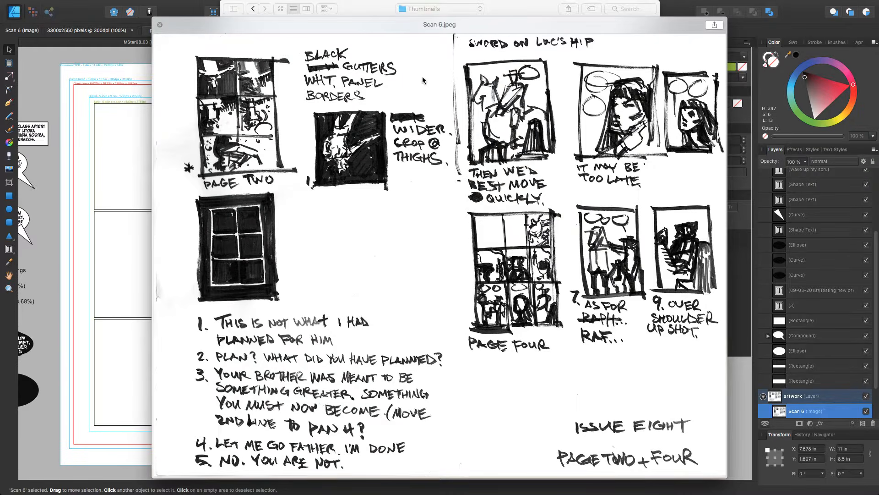
{"action": "key", "text": "Down"}
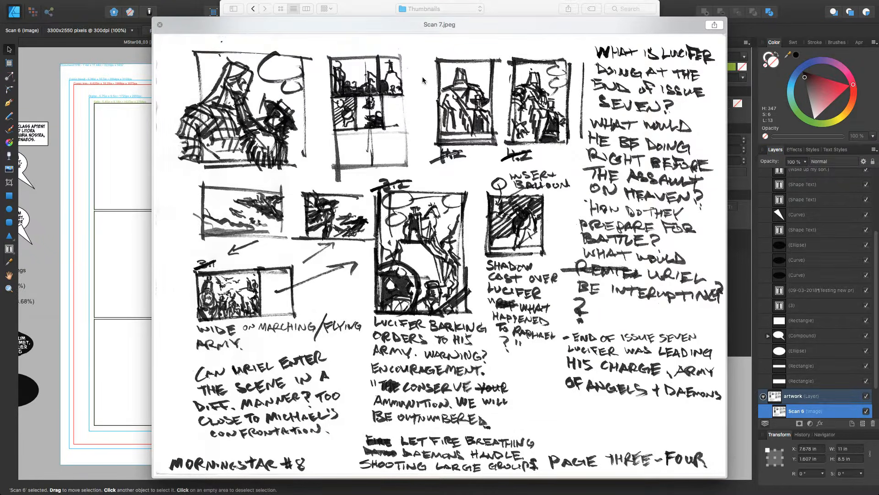
{"action": "key", "text": "Down"}
{"action": "key", "text": "Down"}
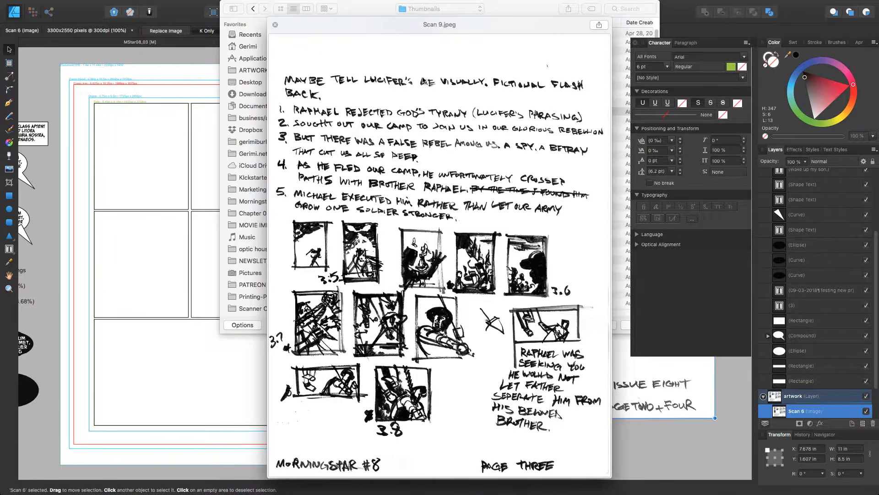
{"action": "key", "text": "Down"}
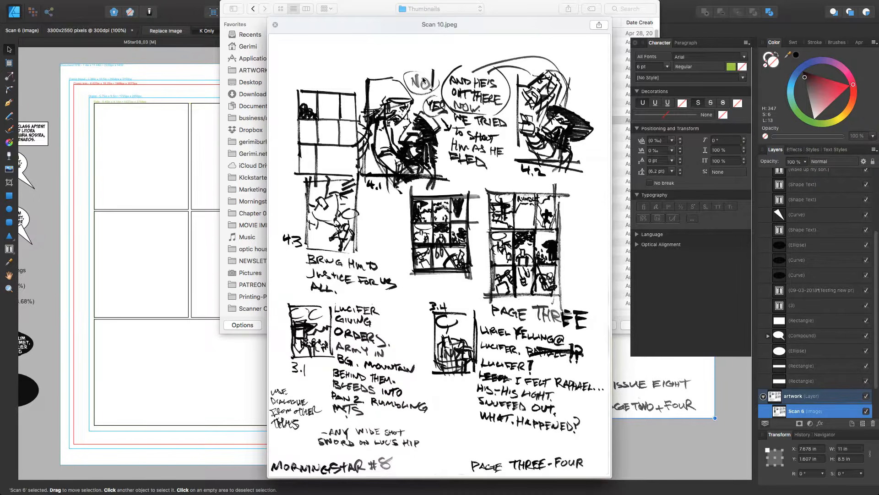
{"action": "key", "text": "space"}
{"action": "key", "text": "Return"}
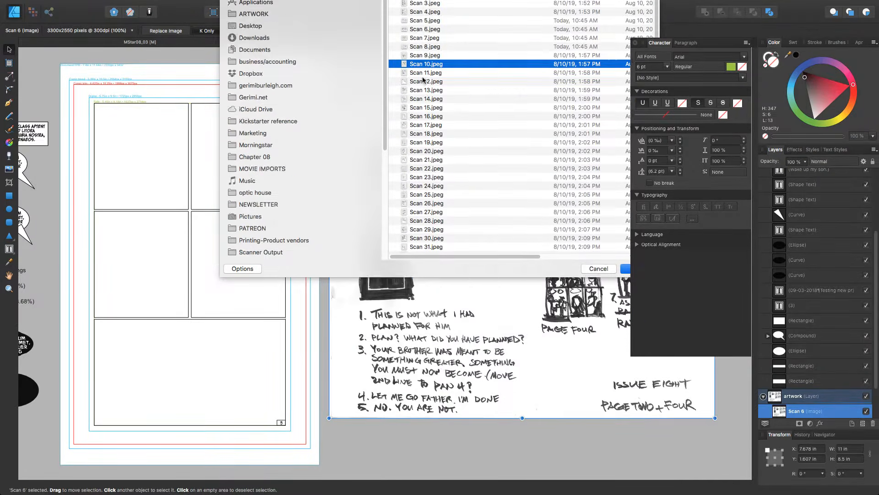
{"action": "left_click_drag", "start_coordinate": [514, 249], "coordinate": [445, 233]}
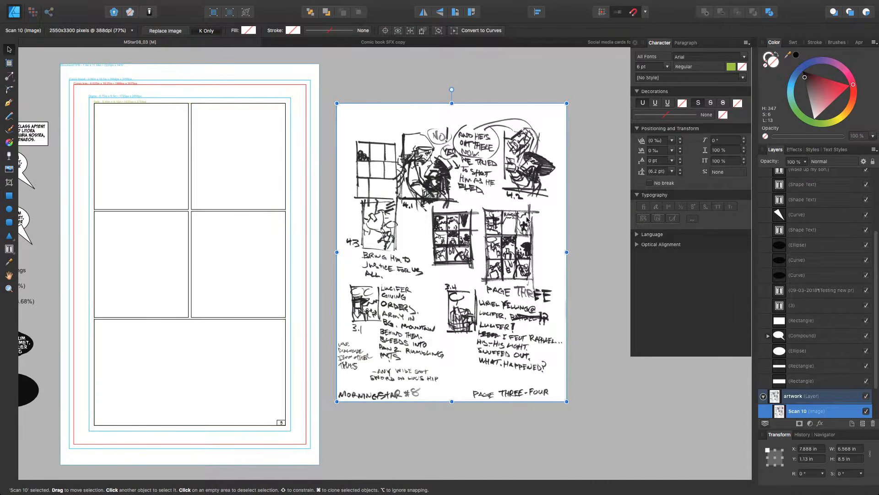
Examine the page three thumbnail layouts and handwritten notes on Scan 10 up close, and compare the sketch with the page's panel grid
{"action": "key", "text": "z"}
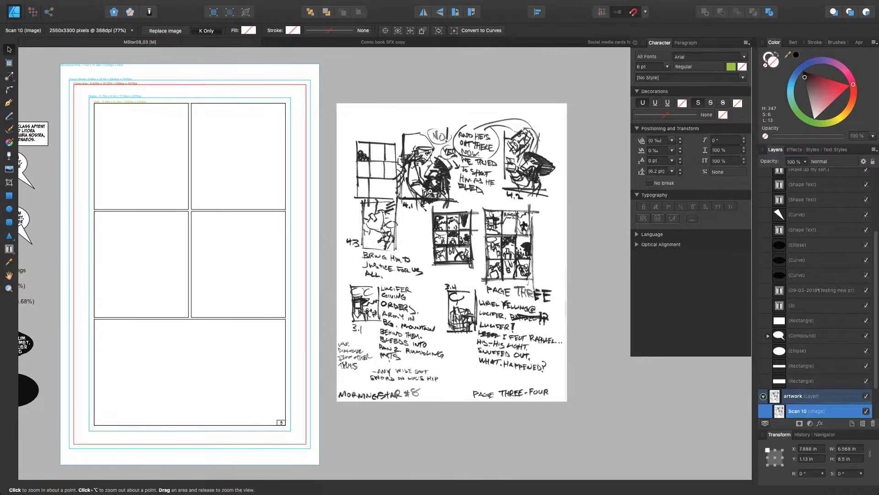
{"action": "mouse_move", "coordinate": [424, 192]}
{"action": "left_mouse_down"}
{"action": "mouse_move", "coordinate": [454, 234]}
{"action": "mouse_move", "coordinate": [558, 325]}
{"action": "left_mouse_up"}
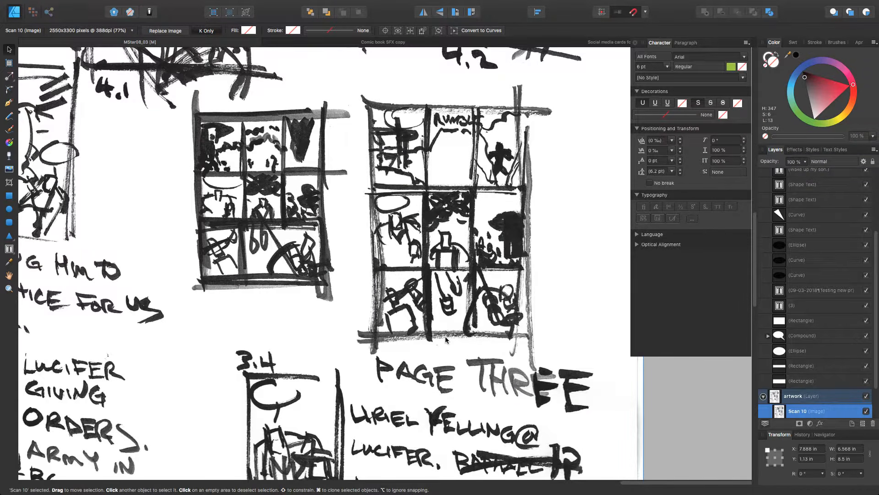
{"action": "key", "text": "super+minus"}
{"action": "key", "text": "super+minus"}
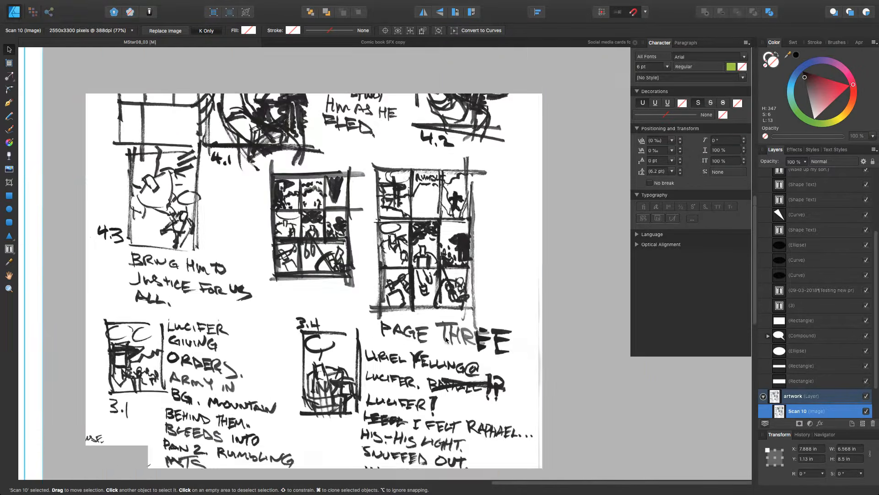
{"action": "key", "text": "space"}
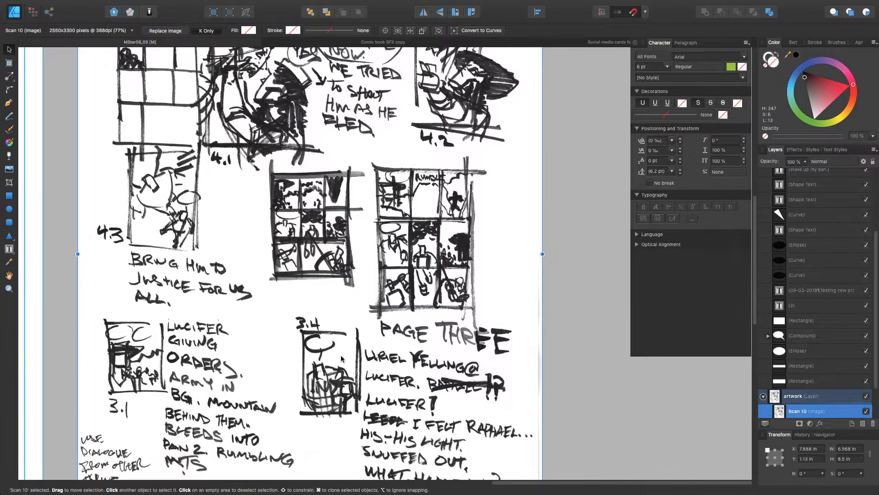
{"action": "key", "text": "super+minus"}
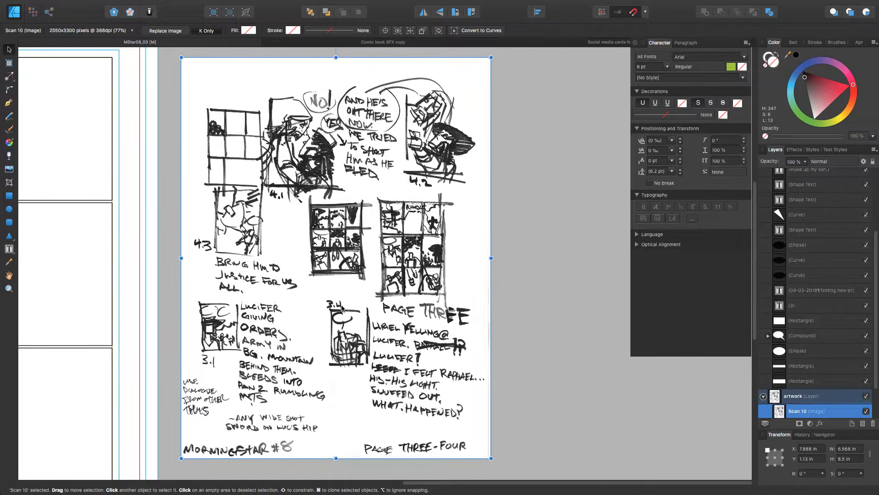
{"action": "key", "text": "super+0"}
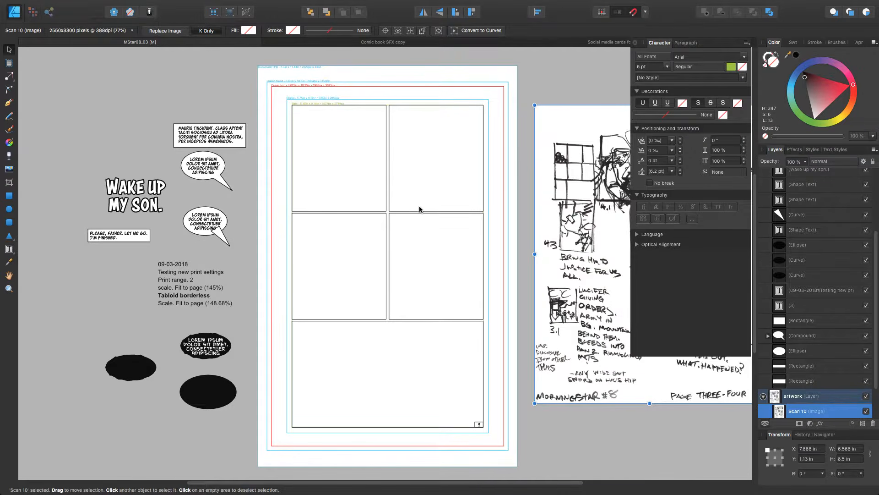
{"action": "left_click_drag", "start_coordinate": [412, 198], "coordinate": [319, 215]}
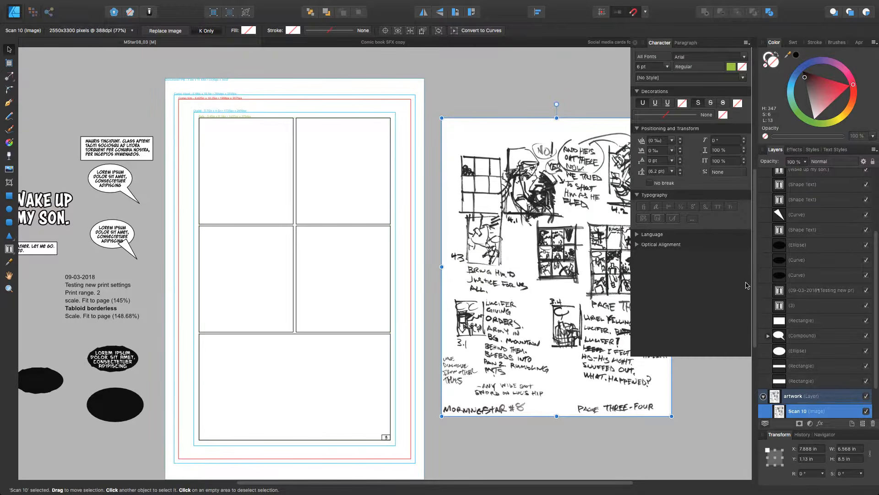
Delete the right-hand panels in the top and middle rows of the page
{"action": "left_click", "coordinate": [297, 200]}
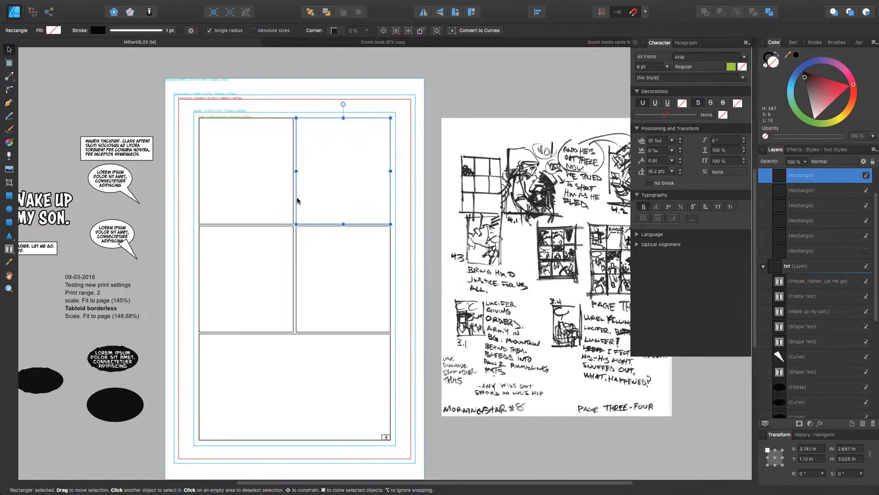
{"action": "key", "text": "Delete"}
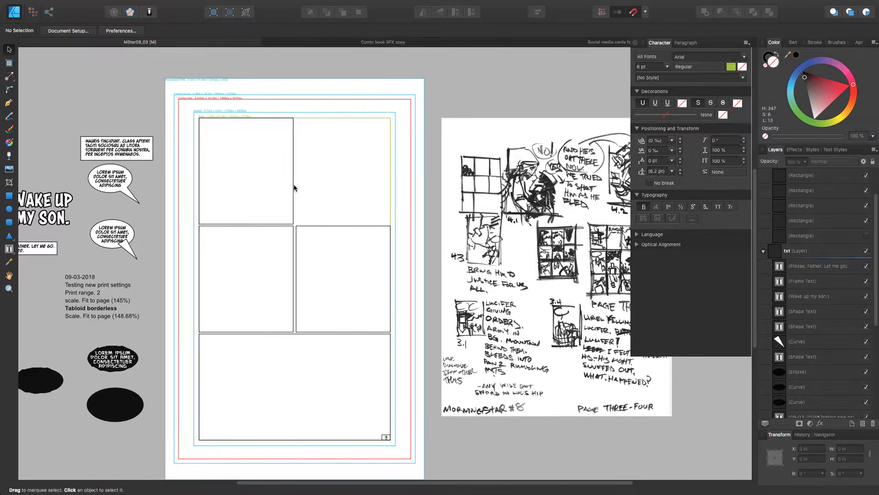
{"action": "left_click", "coordinate": [314, 227]}
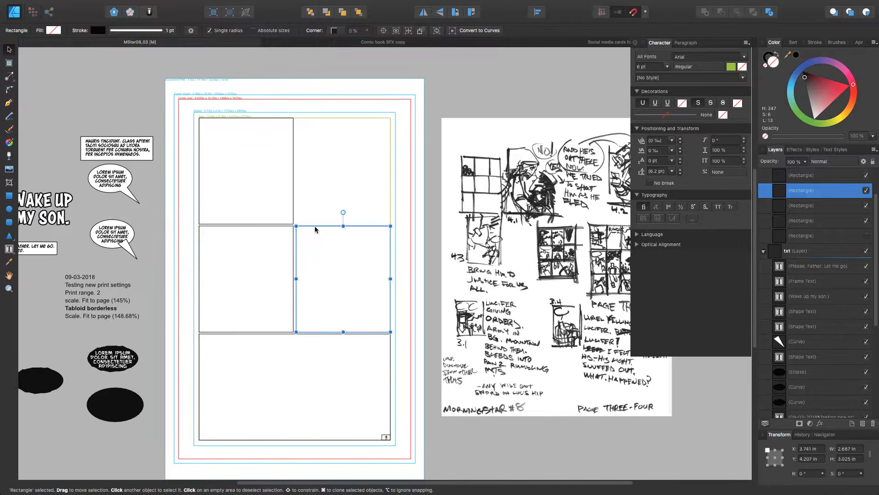
{"action": "key", "text": "Delete"}
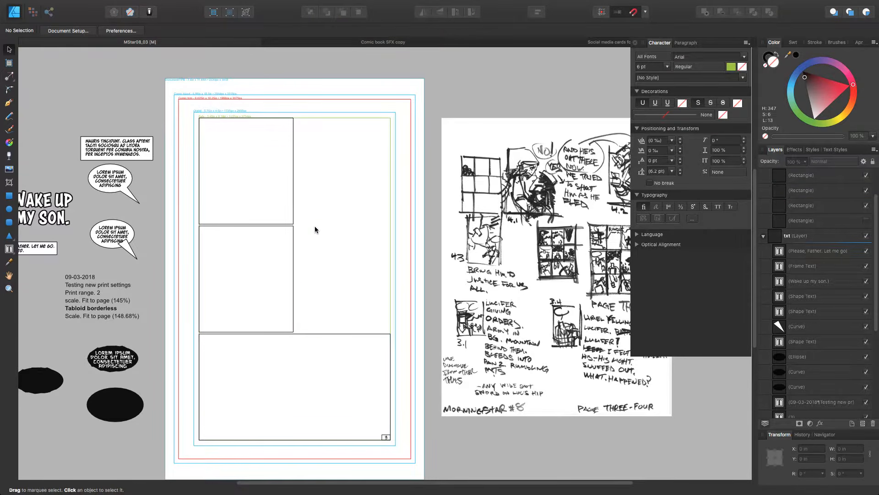
Narrow the remaining top-row and middle-row panels together to about 1.92 in wide, keeping both selected
{"action": "left_click", "coordinate": [293, 202]}
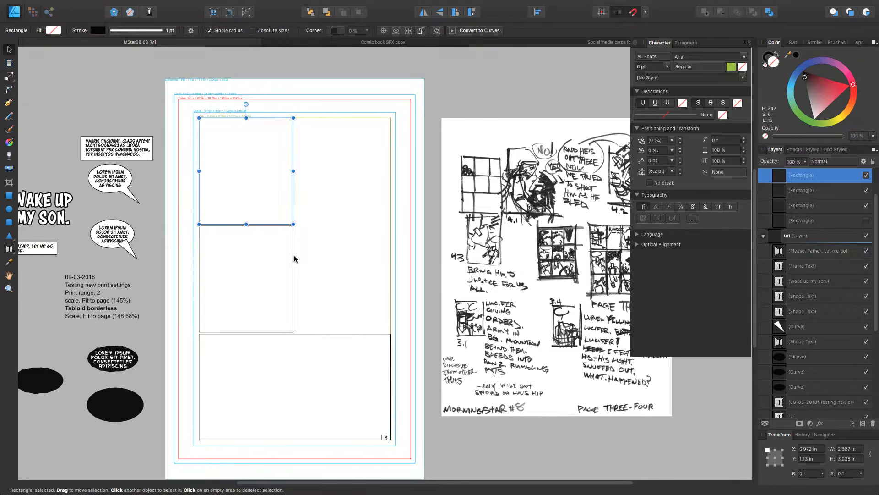
{"action": "left_click", "coordinate": [294, 256], "text": "shift"}
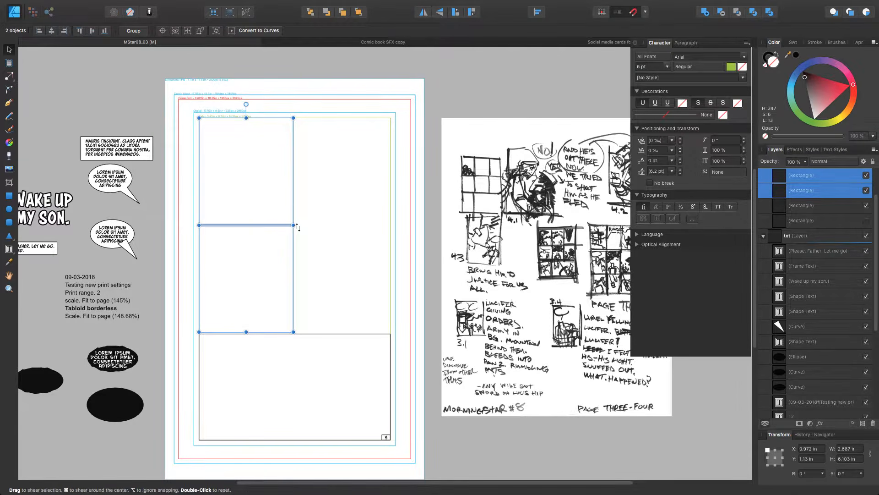
{"action": "left_click_drag", "start_coordinate": [293, 225], "coordinate": [266, 225]}
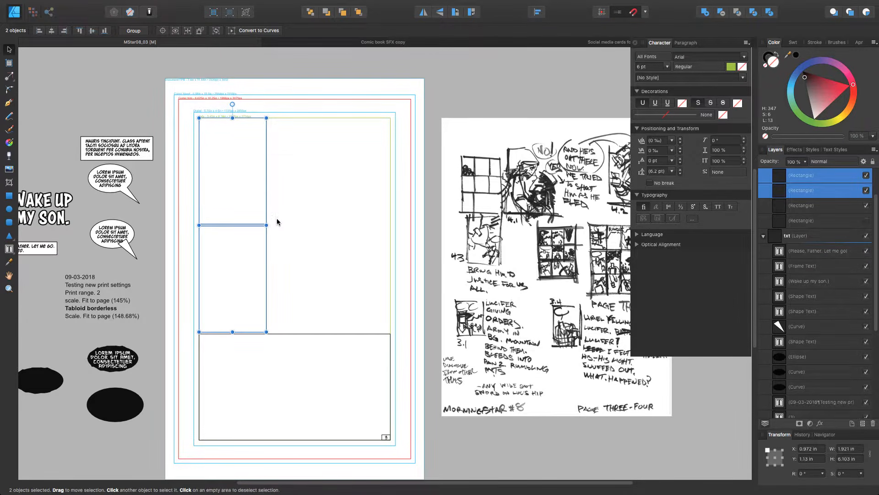
{"action": "left_click", "coordinate": [275, 219]}
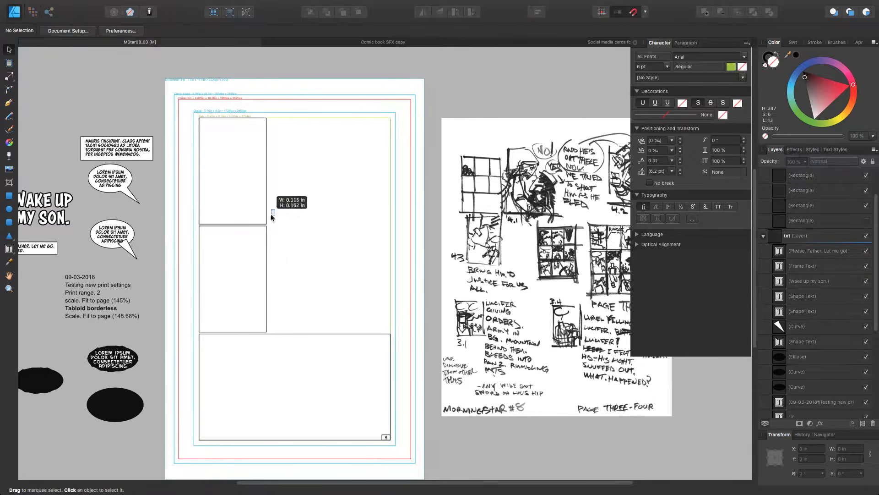
{"action": "left_click_drag", "start_coordinate": [295, 209], "coordinate": [256, 246]}
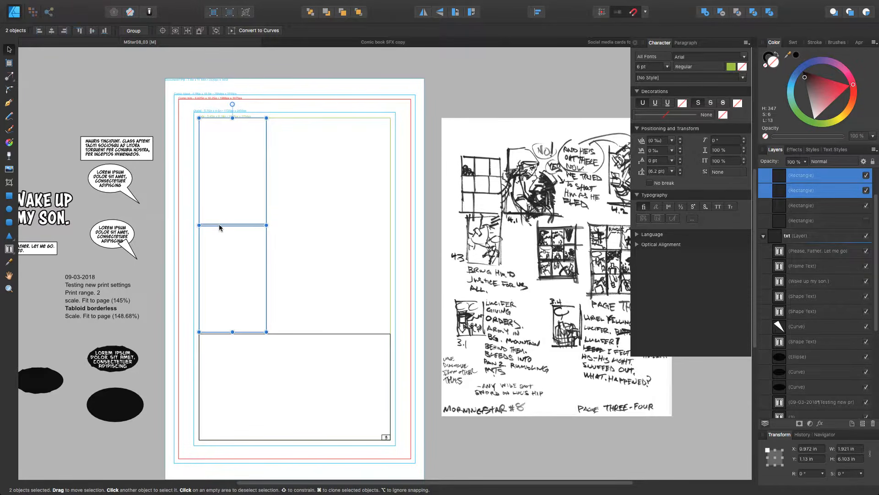
Try to duplicate the two narrowed panels into the middle column with a small gutter
{"action": "left_click_drag", "start_coordinate": [220, 227], "coordinate": [289, 228]}
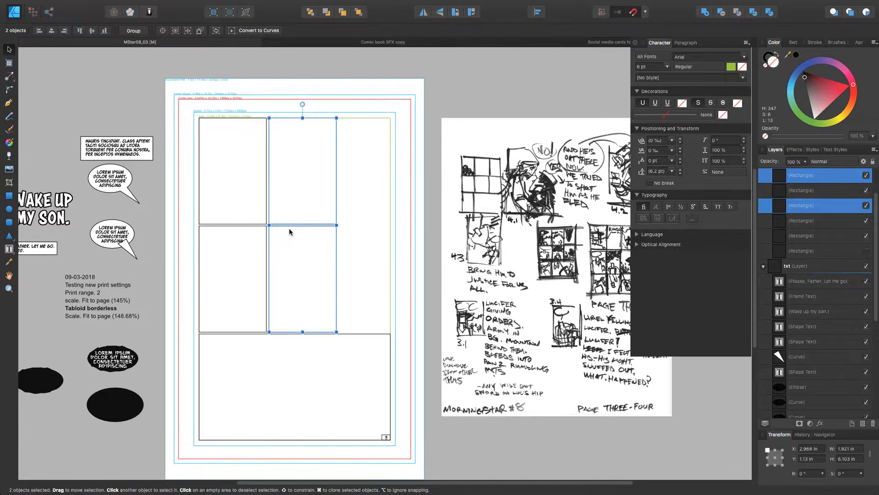
{"action": "left_click", "coordinate": [290, 228]}
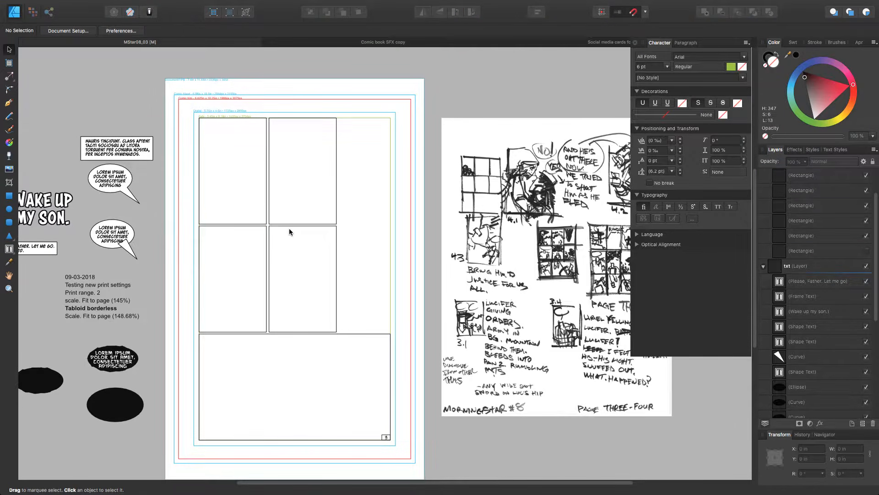
{"action": "key", "text": "super+z"}
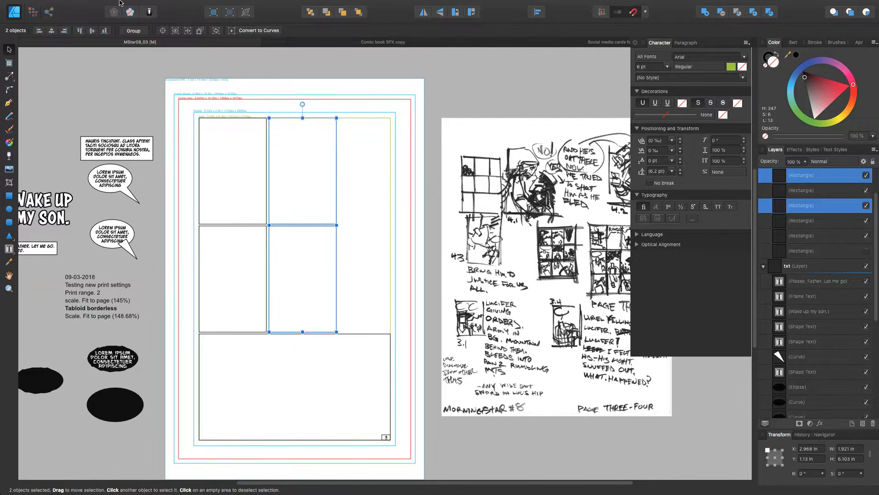
Try duplicating the middle-column pair of panels and placing the copy farther right, undoing each attempt
{"action": "left_click", "coordinate": [139, 3]}
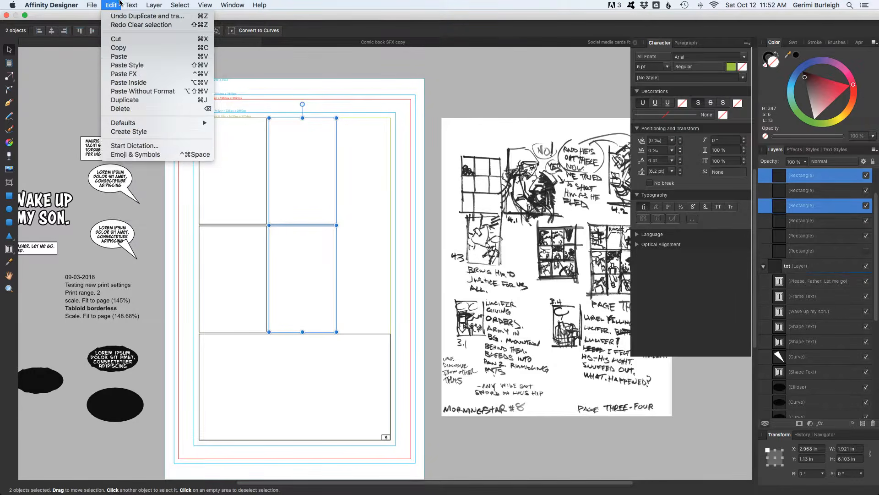
{"action": "mouse_move", "coordinate": [160, 4]}
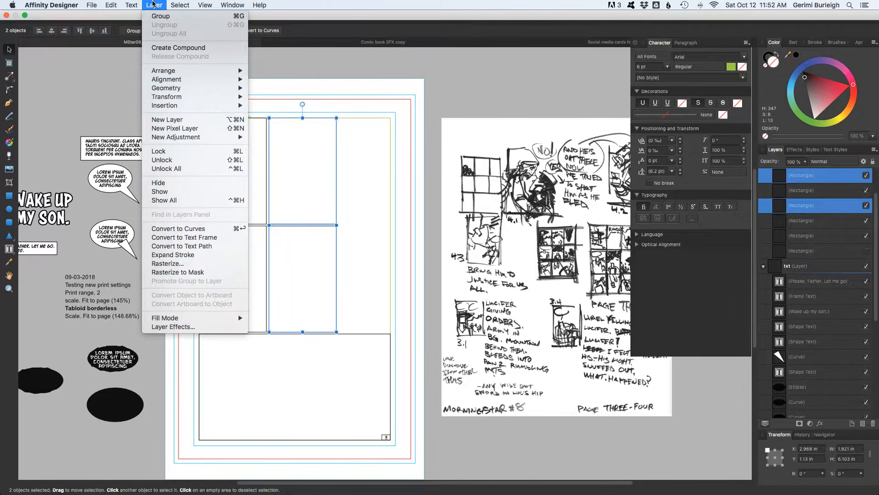
{"action": "mouse_move", "coordinate": [116, 3]}
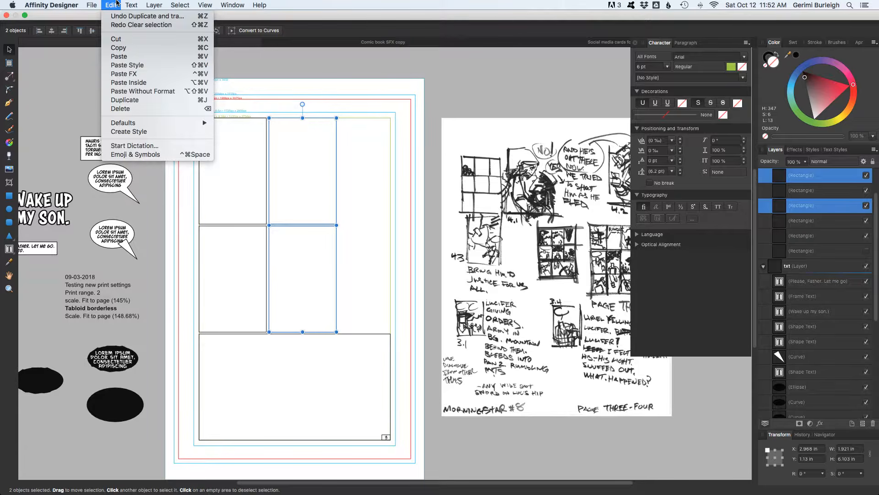
{"action": "left_click", "coordinate": [129, 100]}
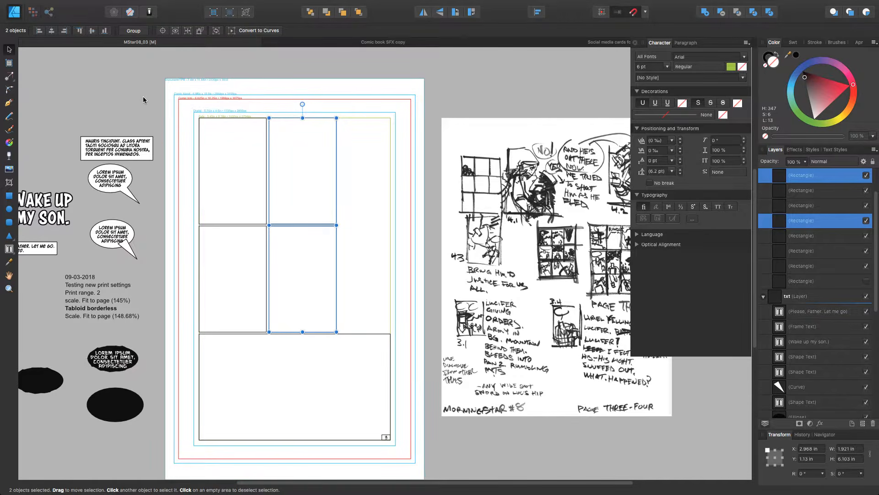
{"action": "key", "text": "ctrl+z"}
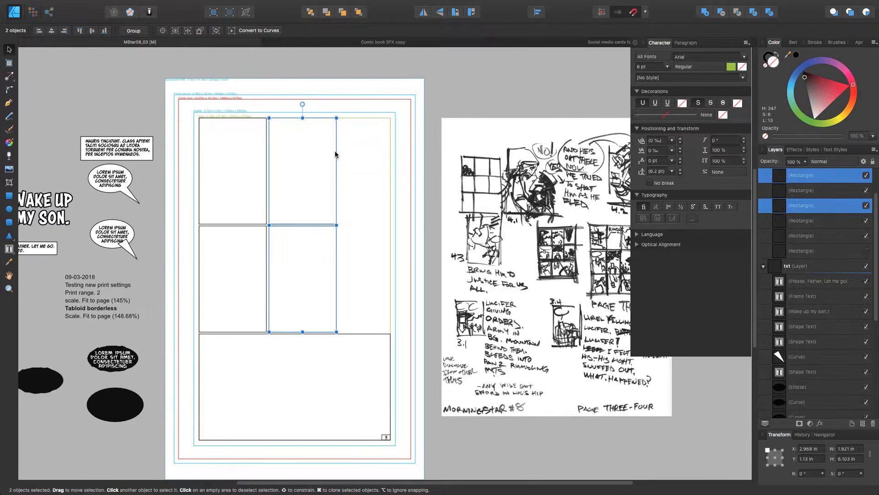
{"action": "left_click_drag", "start_coordinate": [336, 155], "coordinate": [393, 157]}
{"action": "key", "text": "ctrl+z"}
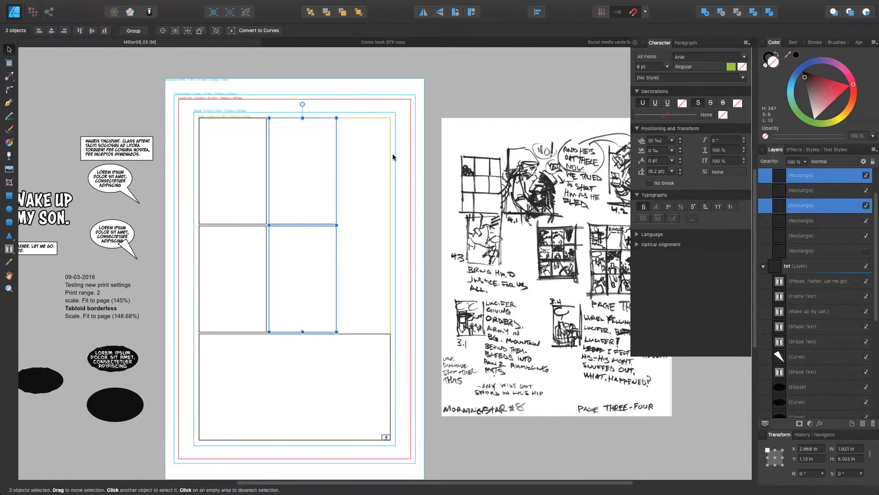
Try to place another copy of the middle pair in the third column, and undo back to the single narrowed column
{"action": "mouse_move", "coordinate": [117, 4]}
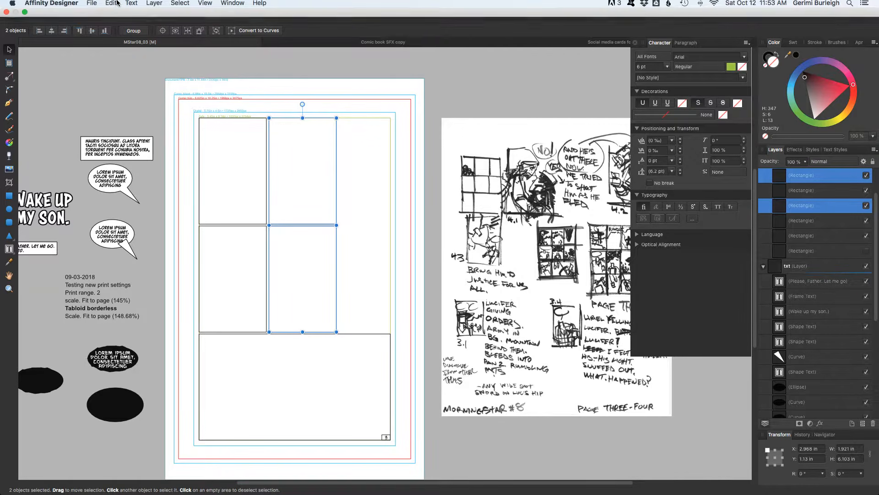
{"action": "key", "text": "super+j"}
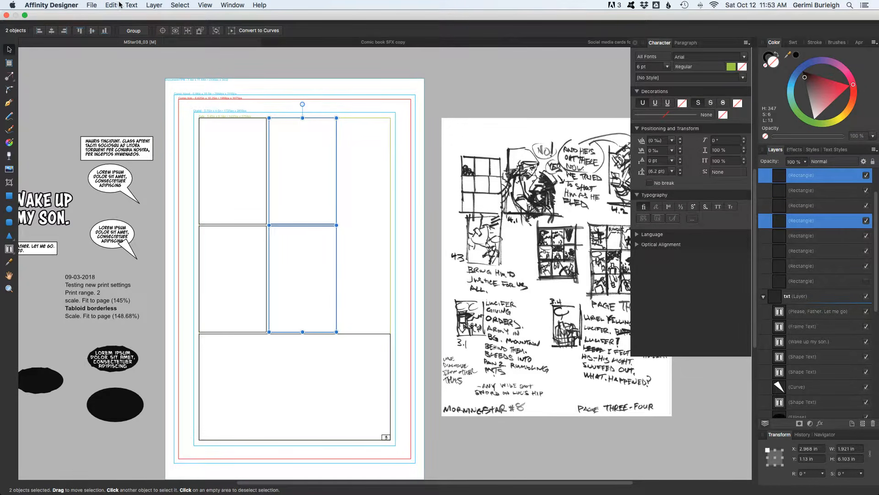
{"action": "left_click_drag", "start_coordinate": [339, 168], "coordinate": [407, 171]}
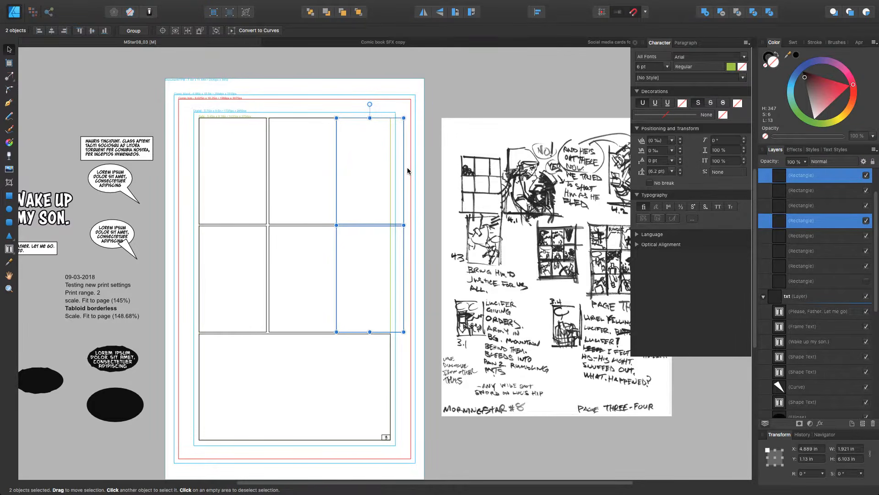
{"action": "key", "text": "ctrl+z"}
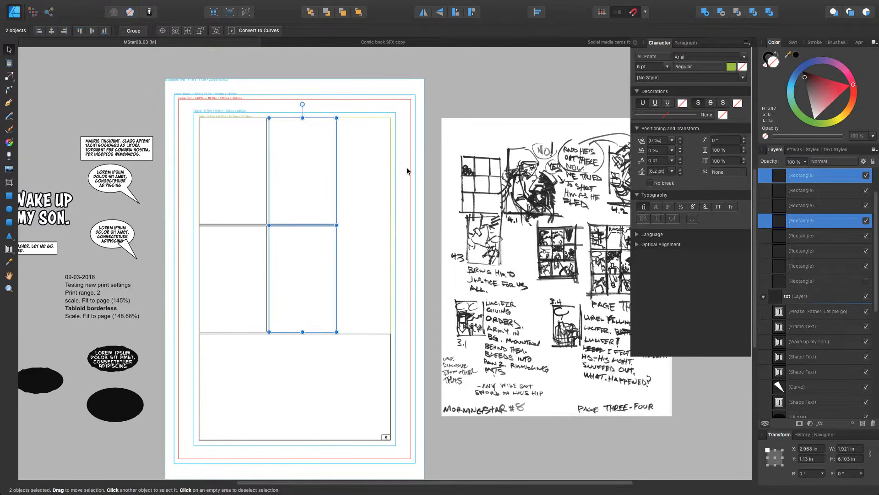
{"action": "key", "text": "ctrl+z"}
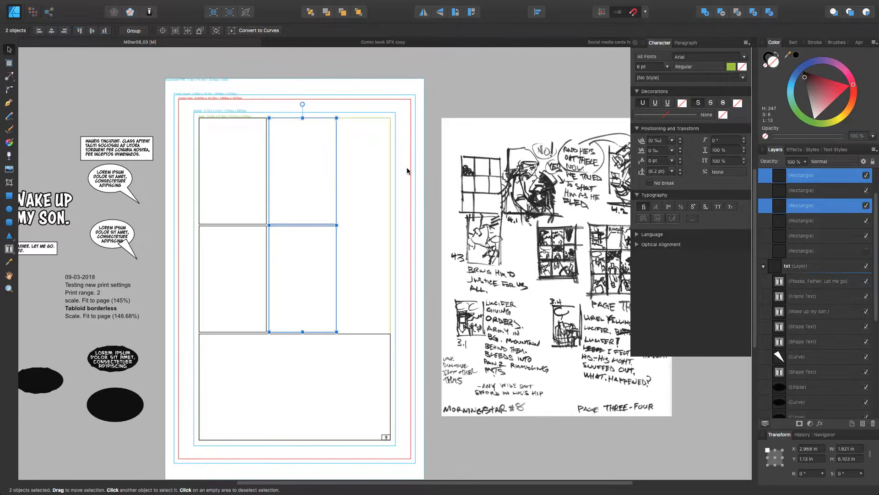
{"action": "key", "text": "super+z"}
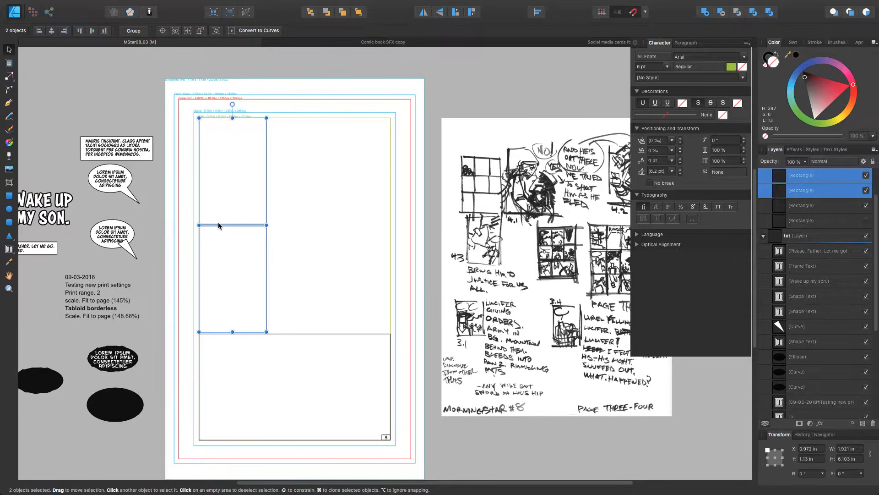
Duplicate the narrowed panel pair into the middle column, and repeat the duplication at the same spacing for a third column
{"action": "left_click_drag", "start_coordinate": [220, 227], "coordinate": [289, 228]}
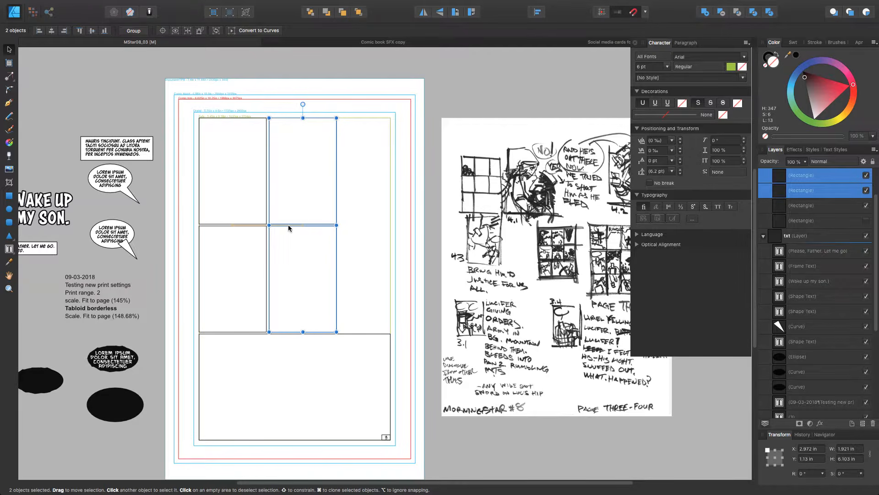
{"action": "left_click_drag", "start_coordinate": [288, 228], "coordinate": [288, 228]}
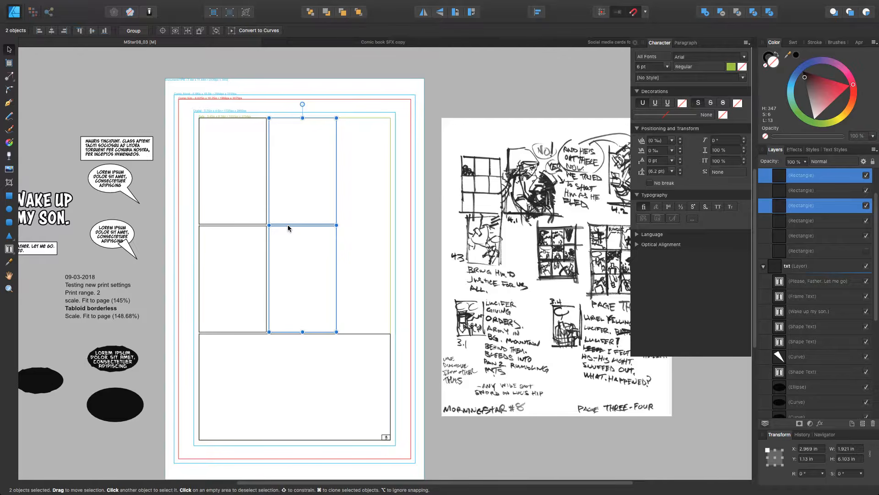
{"action": "key", "text": "super+j"}
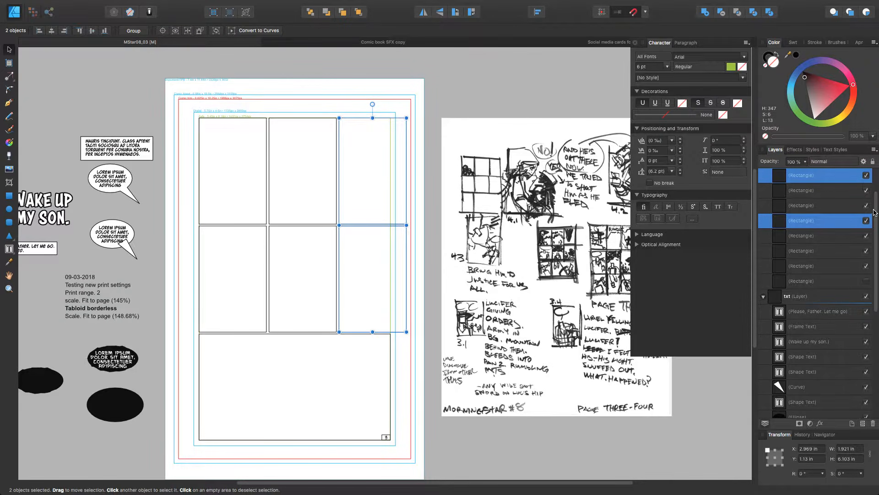
Scale all six upper panels together to 5.456 in wide, aligning their outer edge with the bottom panel
{"action": "left_click_drag", "start_coordinate": [875, 210], "coordinate": [873, 173]}
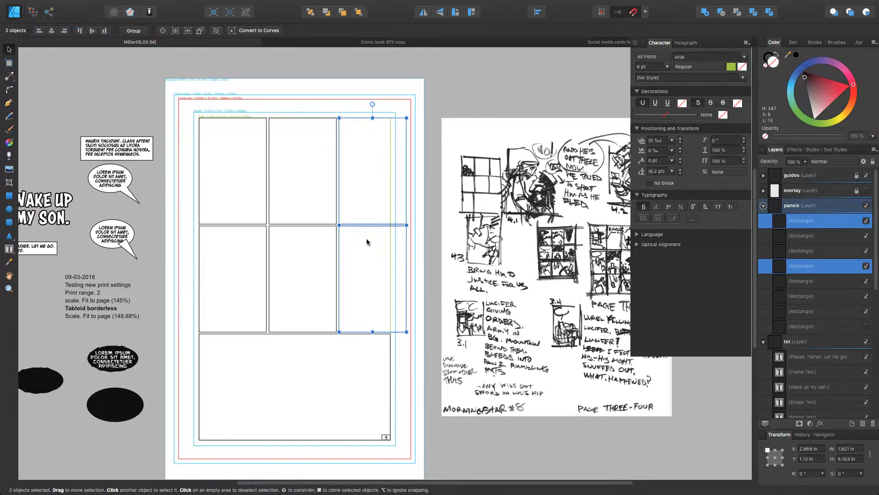
{"action": "left_click_drag", "start_coordinate": [424, 193], "coordinate": [251, 250]}
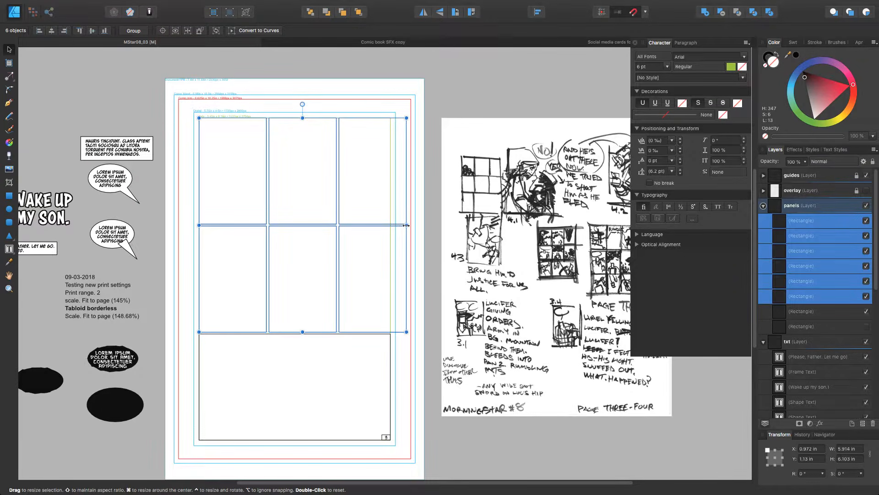
{"action": "left_click_drag", "start_coordinate": [406, 225], "coordinate": [391, 225]}
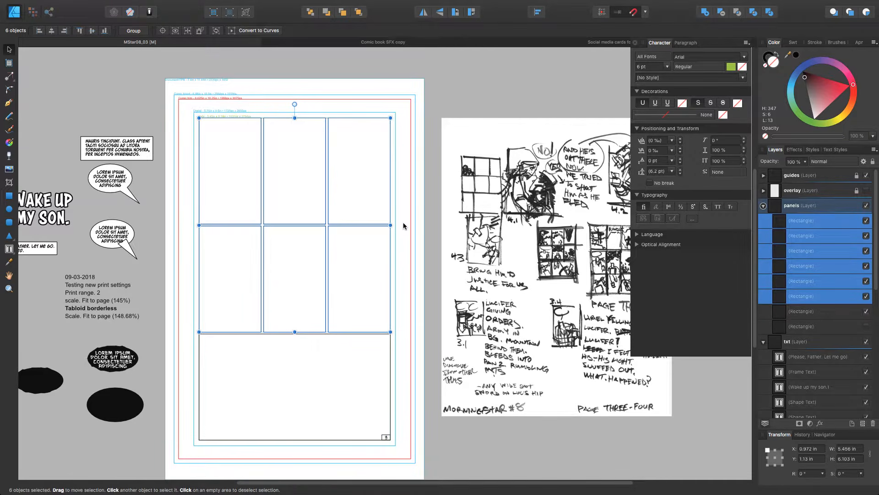
{"action": "left_click", "coordinate": [403, 222]}
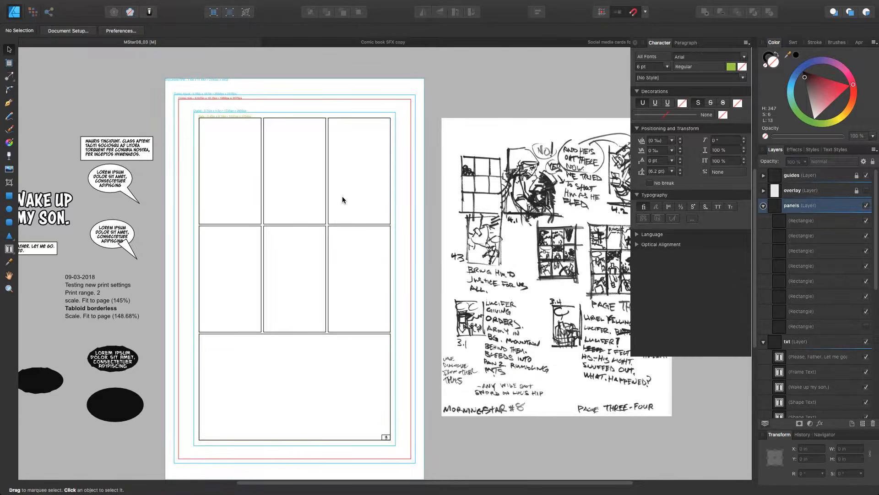
Narrow the full-width bottom panel to 1.772 in, matching the width of the first column
{"action": "key", "text": "ctrl+plus"}
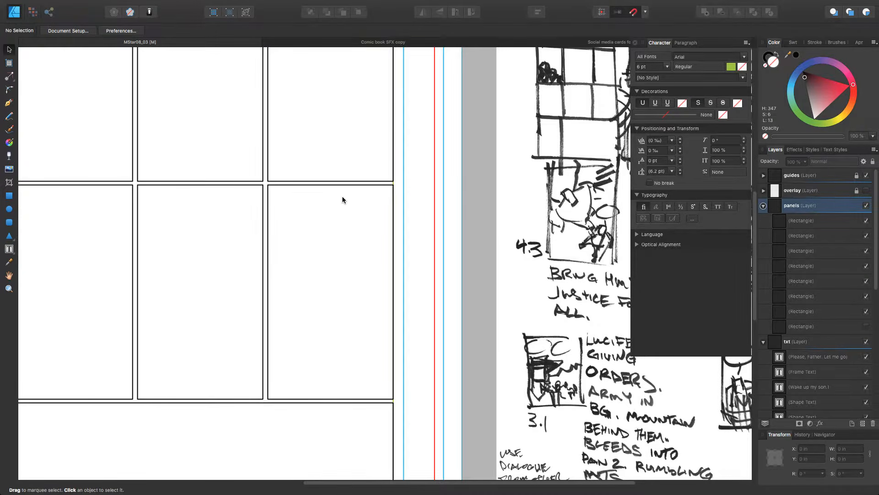
{"action": "key", "text": "ctrl+0"}
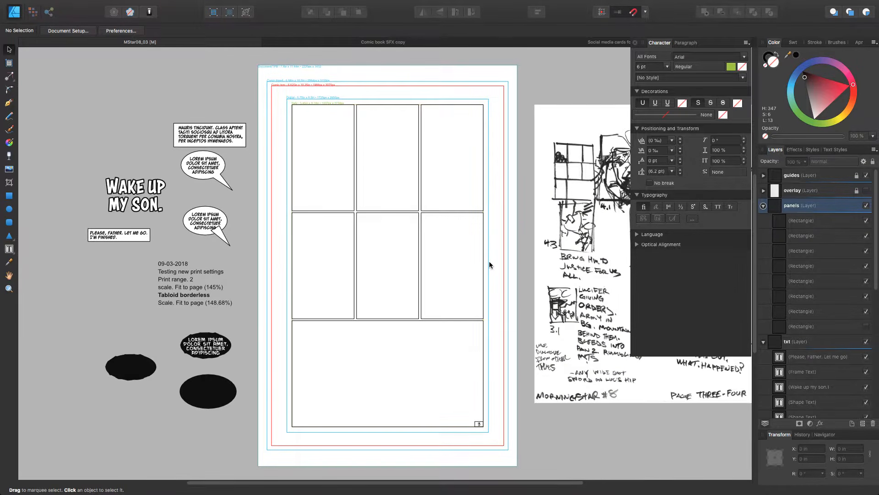
{"action": "left_click", "coordinate": [482, 345]}
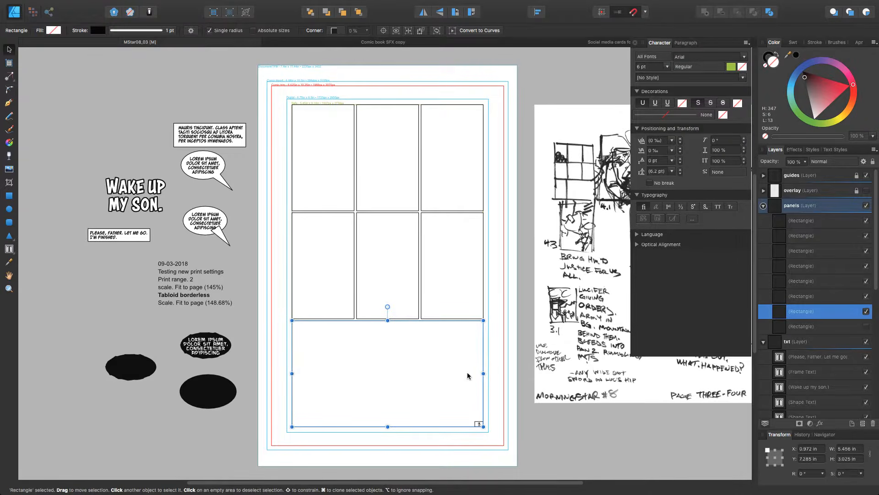
{"action": "left_click_drag", "start_coordinate": [480, 372], "coordinate": [354, 367]}
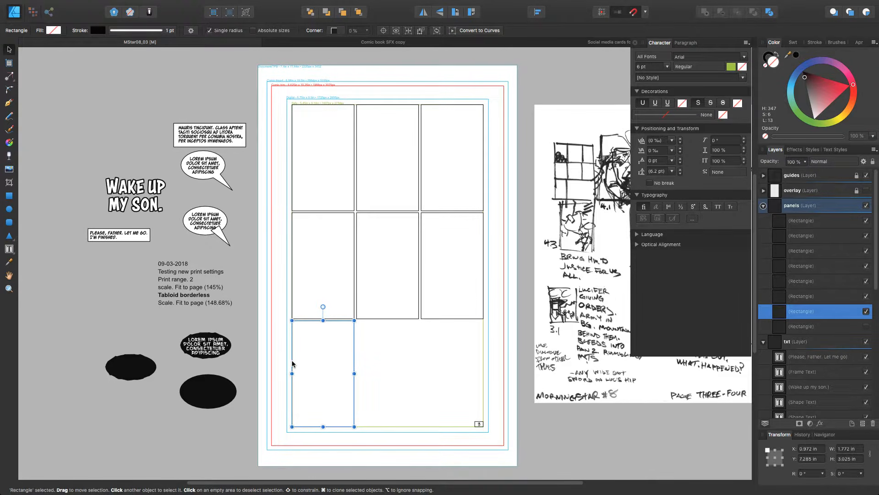
Duplicate the narrow bottom panel into the third column, widen the copy to span the middle column too, and save the page
{"action": "left_click_drag", "start_coordinate": [294, 364], "coordinate": [421, 364]}
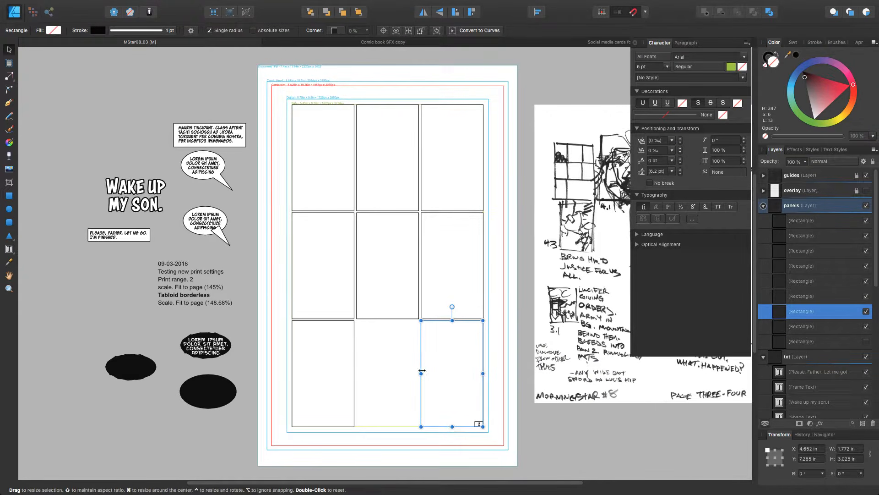
{"action": "left_click_drag", "start_coordinate": [421, 374], "coordinate": [357, 373]}
{"action": "left_click", "coordinate": [491, 366]}
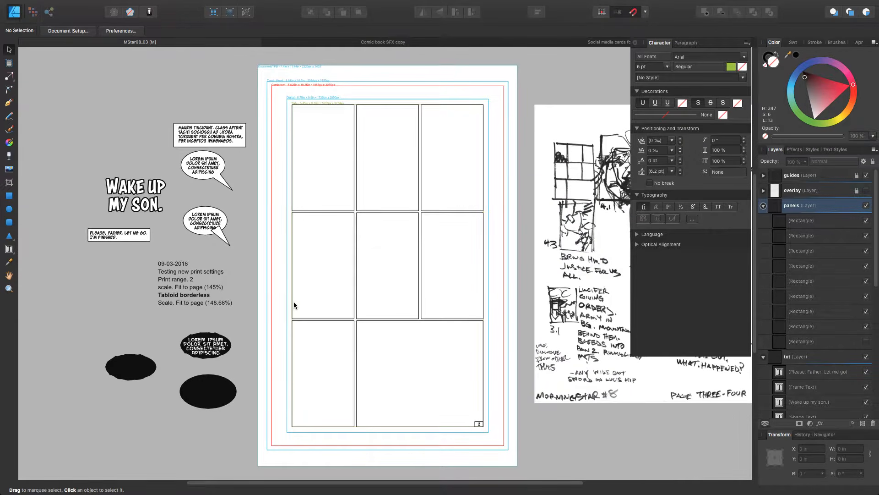
{"action": "key", "text": "super+s"}
Examine the page three thumbnail sketches, and switch to the Morningstar issue 8 script in Chrome
{"action": "left_click_drag", "start_coordinate": [526, 250], "coordinate": [344, 257]}
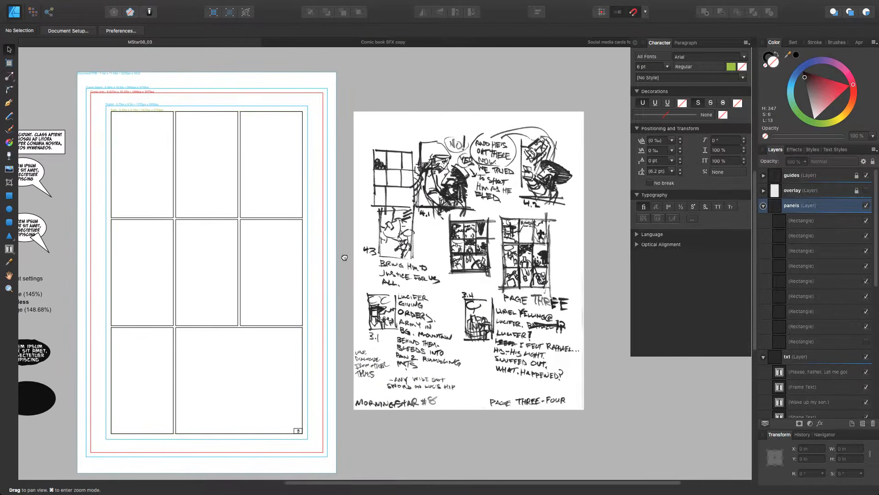
{"action": "key", "text": "super+equal"}
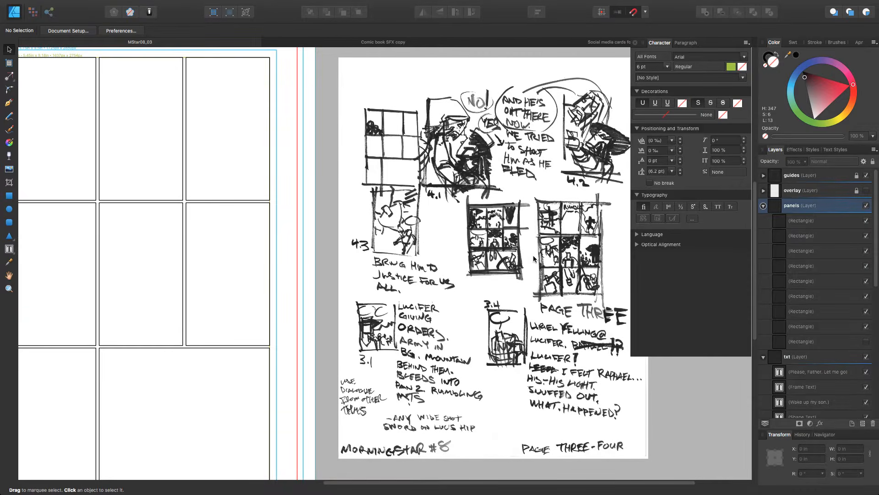
{"action": "key", "text": "space"}
{"action": "left_click_drag", "start_coordinate": [383, 329], "coordinate": [404, 288]}
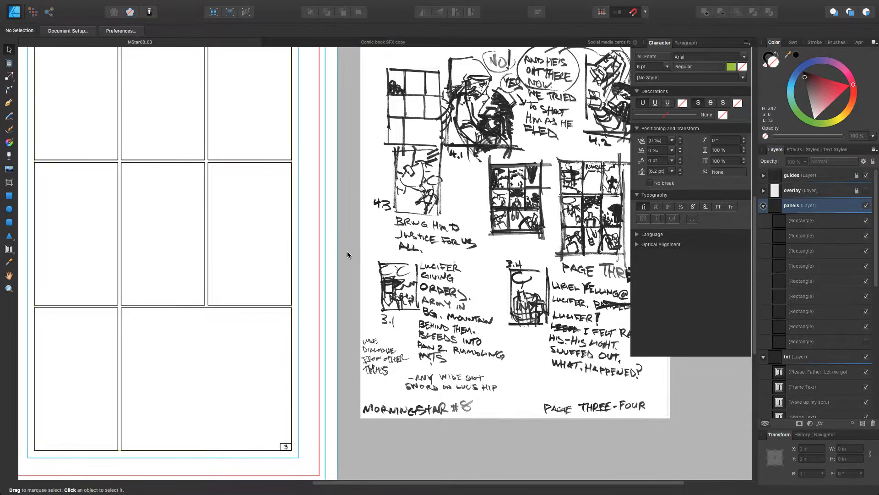
{"action": "key", "text": "super+Tab"}
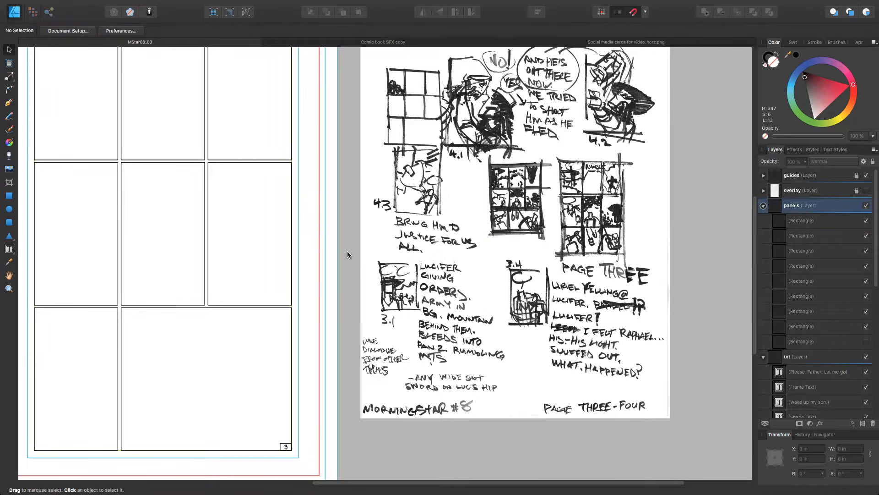
{"action": "left_click", "coordinate": [268, 1]}
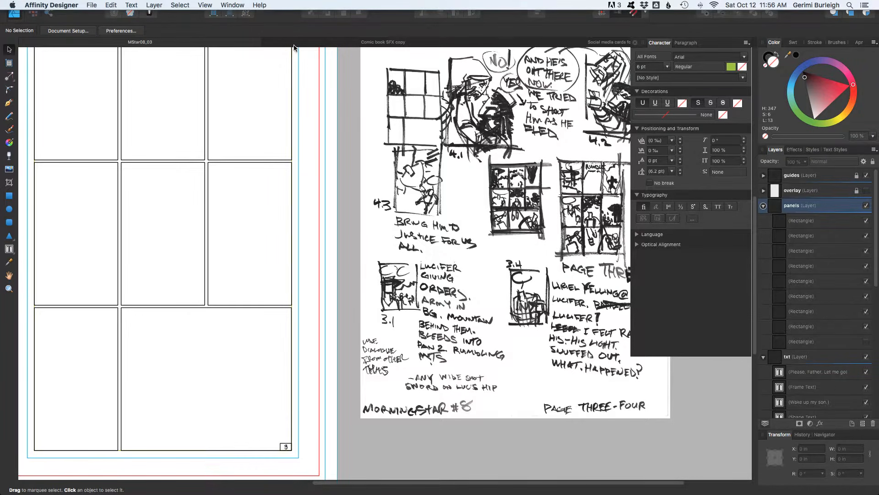
{"action": "key", "text": "super+Tab"}
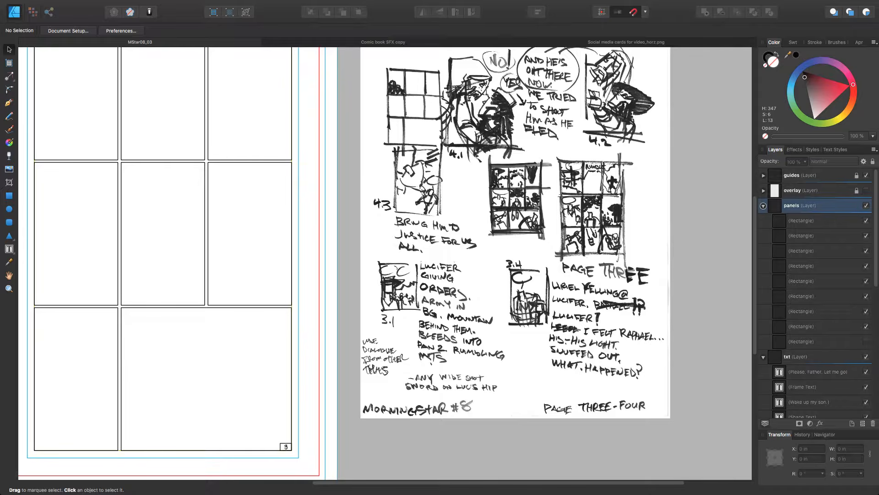
{"action": "key", "text": "super+Tab"}
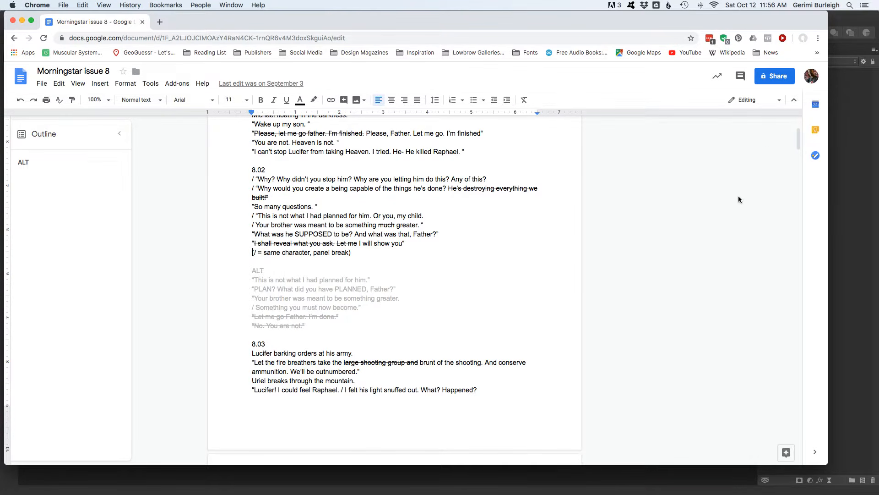
Select the 8.03 dialogue from "Let the fire breathers" to "We'll be outnumbered." in the script and return to Affinity Designer
{"action": "left_click_drag", "start_coordinate": [798, 139], "coordinate": [798, 151]}
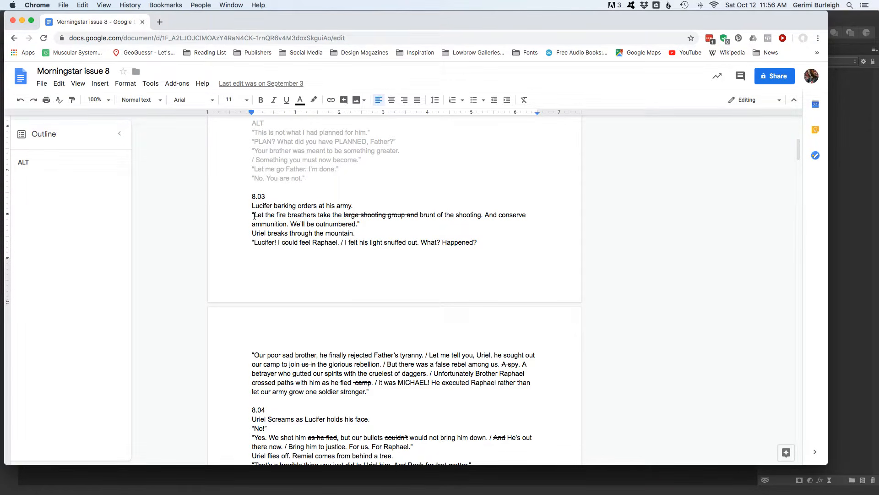
{"action": "left_click_drag", "start_coordinate": [254, 216], "coordinate": [482, 217]}
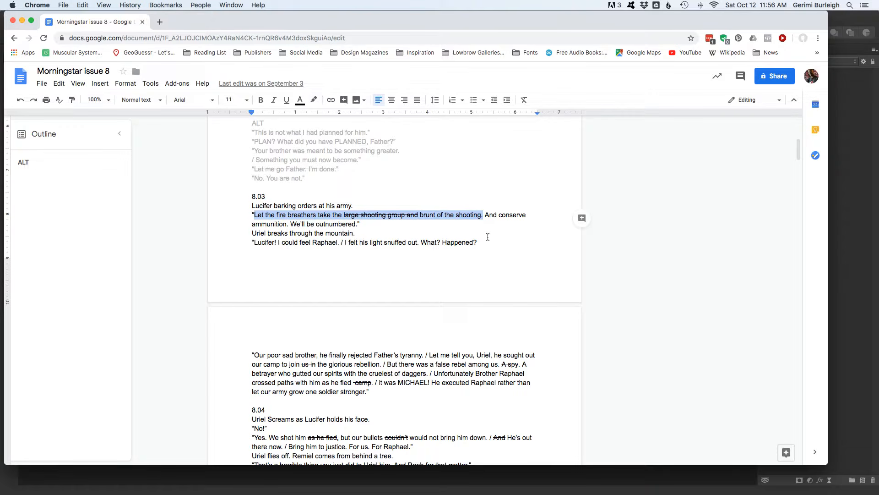
{"action": "left_click", "coordinate": [384, 228]}
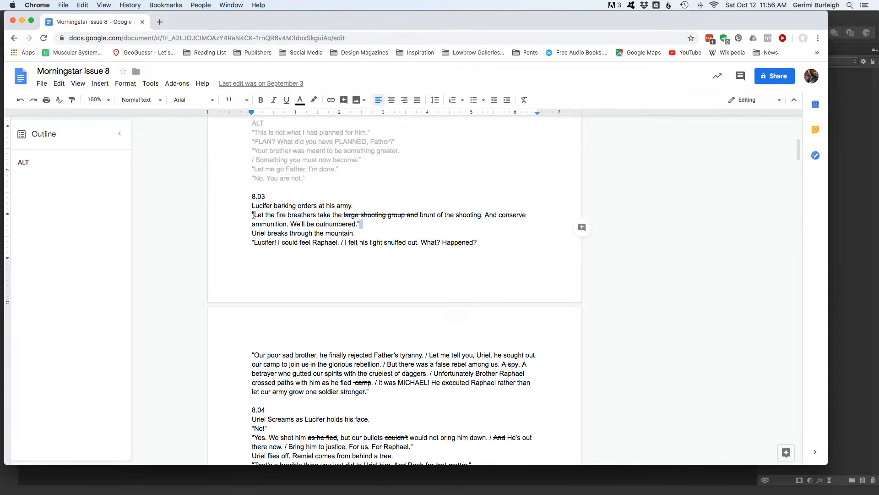
{"action": "left_click_drag", "start_coordinate": [255, 215], "coordinate": [352, 222]}
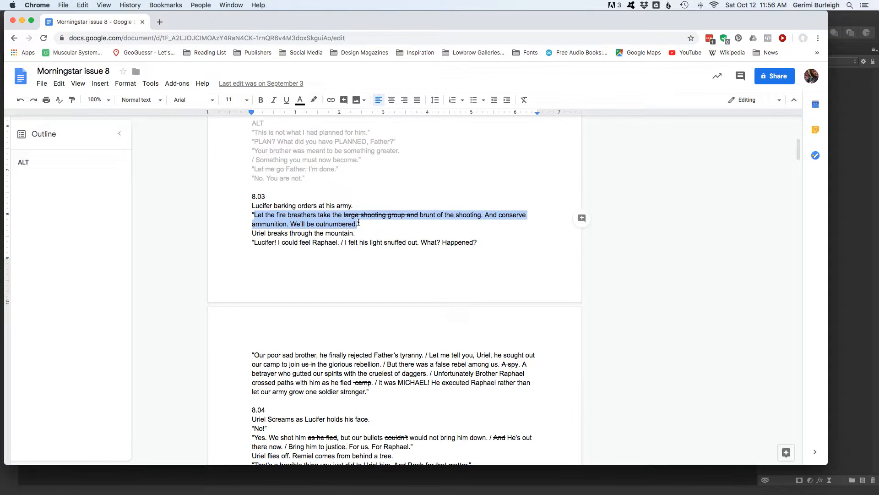
{"action": "key", "text": "super+Tab"}
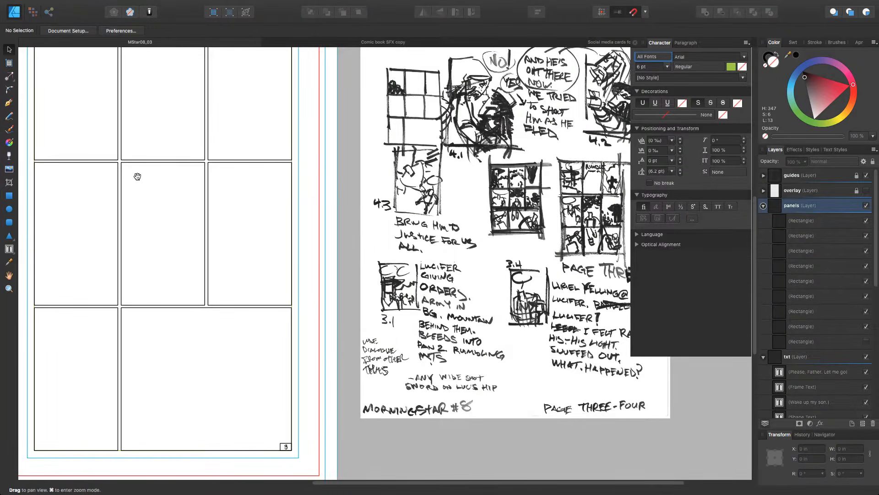
Place a copy of the lower sample balloon's oval dialogue text, without its balloon, in the upper part of the first panel
{"action": "left_click_drag", "start_coordinate": [137, 173], "coordinate": [439, 298]}
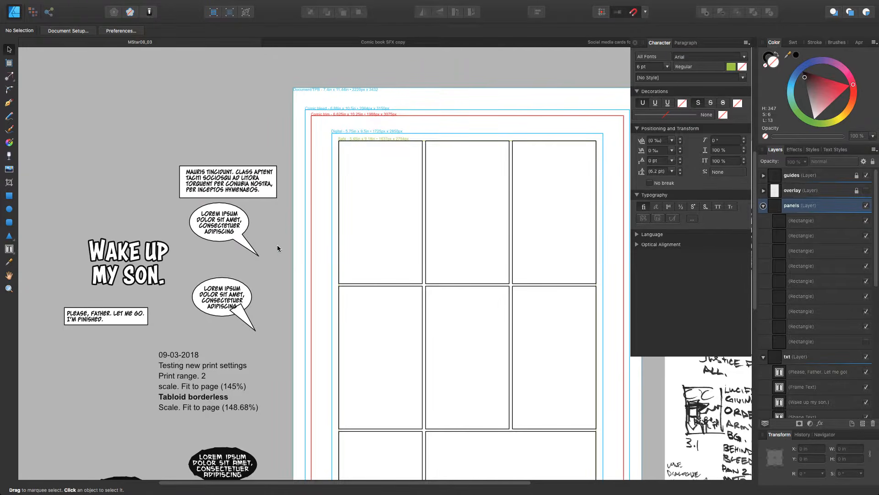
{"action": "left_click", "coordinate": [230, 230]}
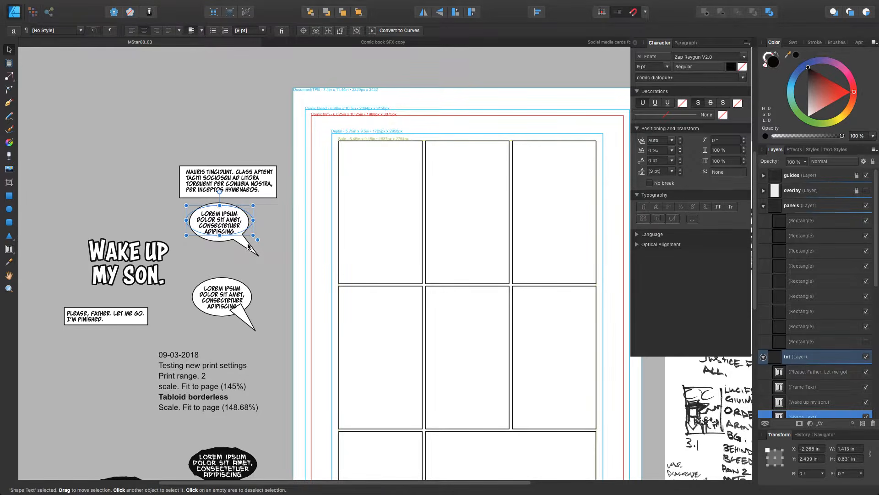
{"action": "left_click", "coordinate": [224, 234]}
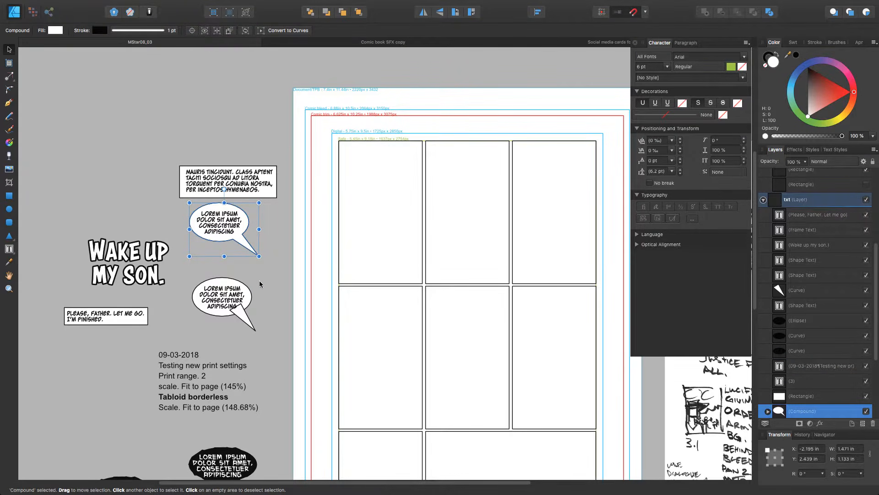
{"action": "left_click", "coordinate": [218, 296]}
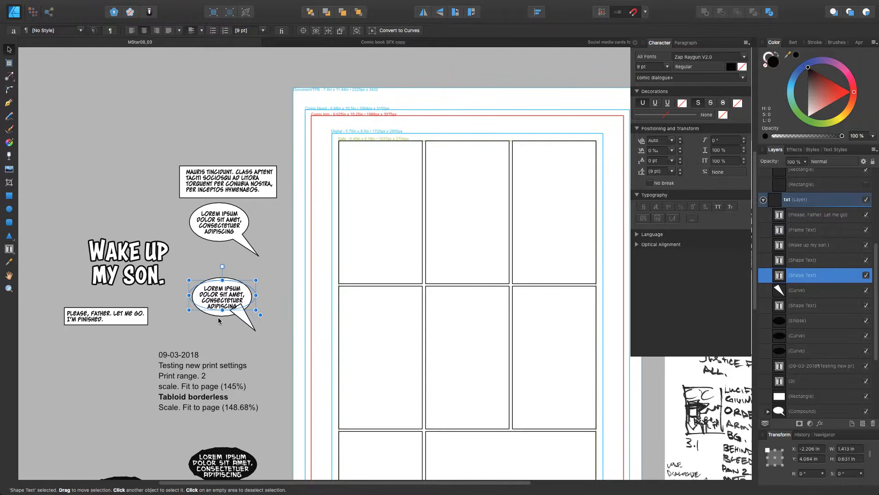
{"action": "left_click", "coordinate": [220, 332]}
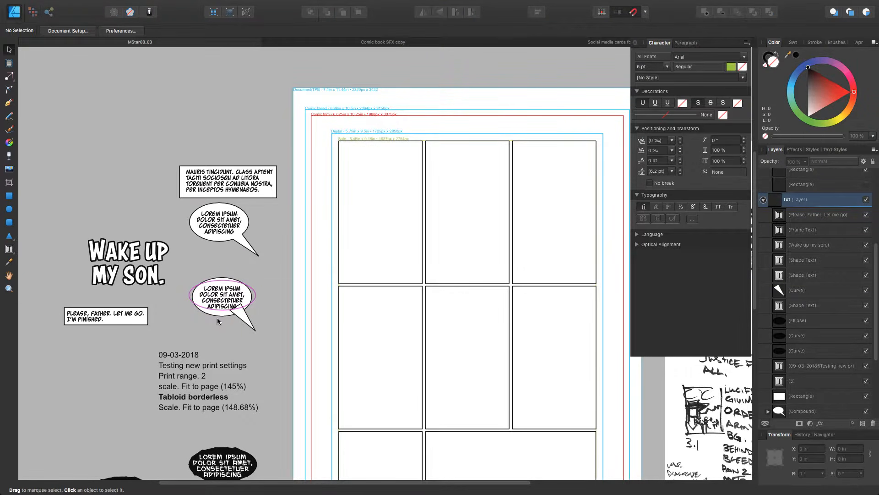
{"action": "left_click", "coordinate": [222, 314]}
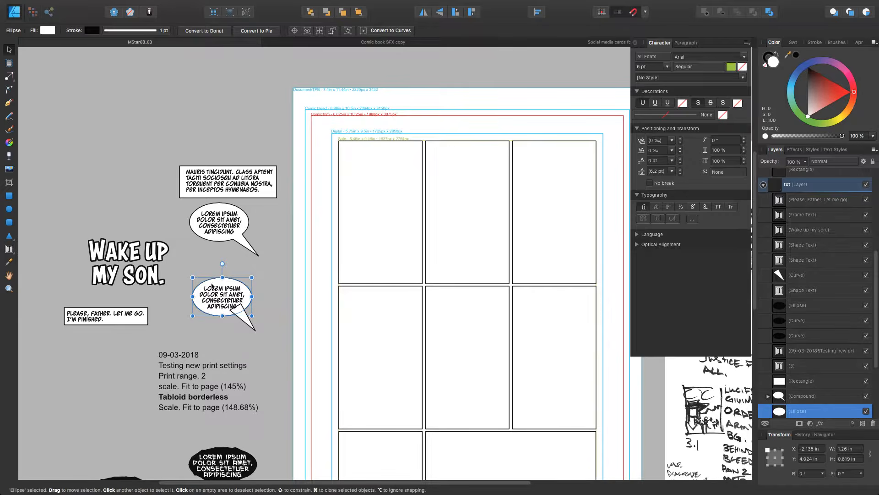
{"action": "left_click", "coordinate": [227, 330]}
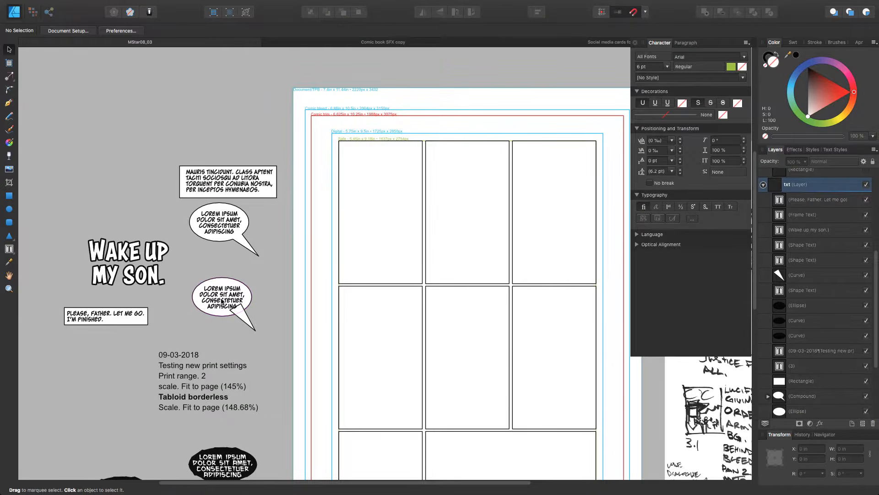
{"action": "left_click", "coordinate": [221, 298]}
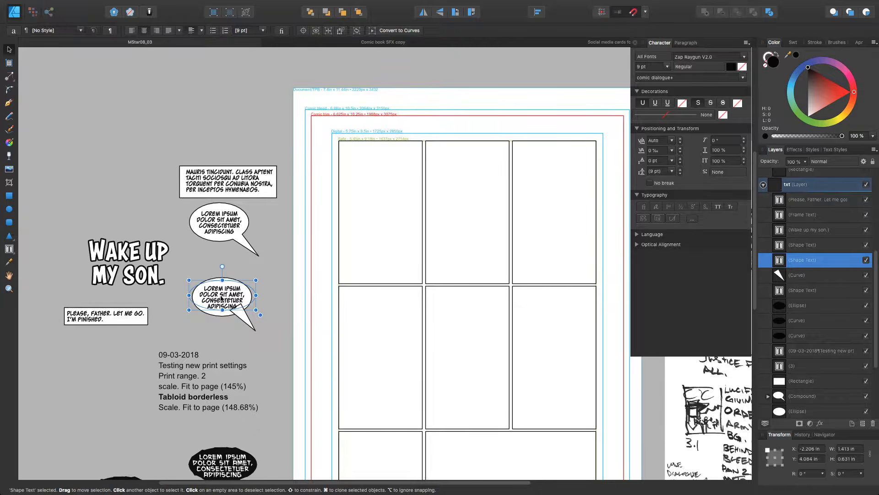
{"action": "mouse_move", "coordinate": [222, 298]}
{"action": "left_mouse_down"}
{"action": "mouse_move", "coordinate": [266, 286]}
{"action": "mouse_move", "coordinate": [371, 211]}
{"action": "mouse_move", "coordinate": [386, 177]}
{"action": "left_mouse_up"}
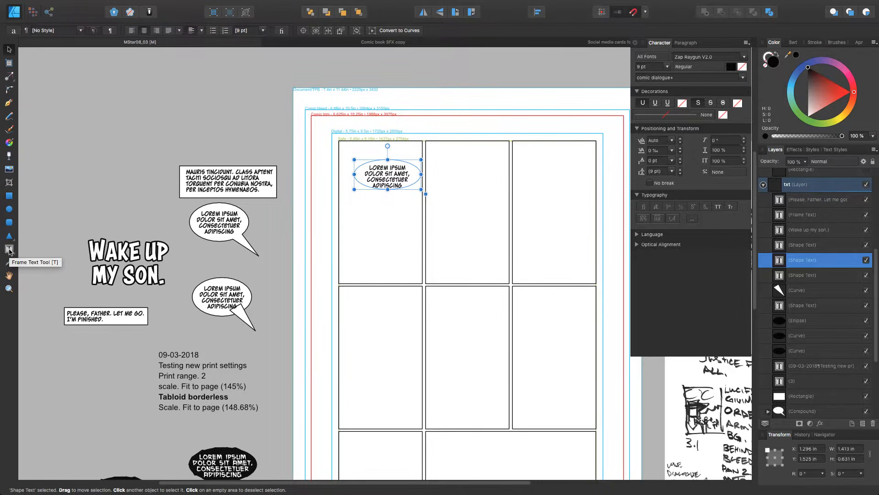
{"action": "left_click", "coordinate": [112, 139]}
Draw a triangle about 1.97 by 1.37 in above the sample caption on the pasteboard and convert it to a text frame
{"action": "left_click", "coordinate": [9, 235]}
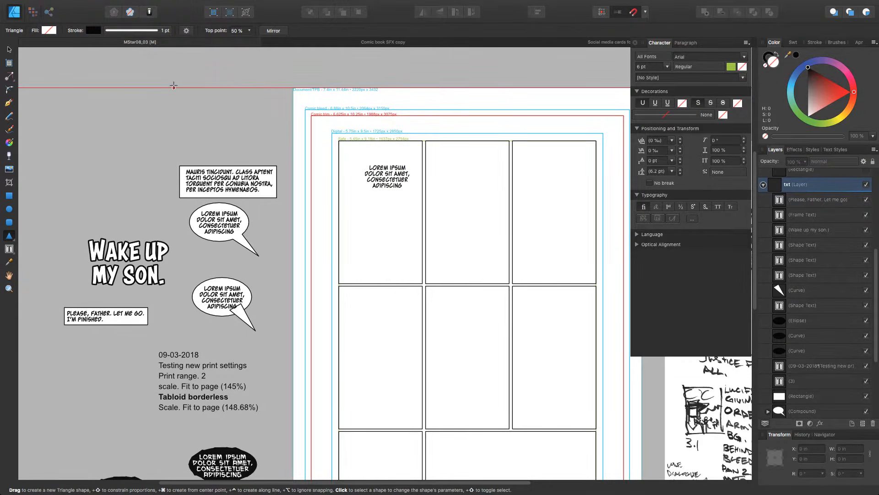
{"action": "left_click_drag", "start_coordinate": [171, 87], "coordinate": [267, 152]}
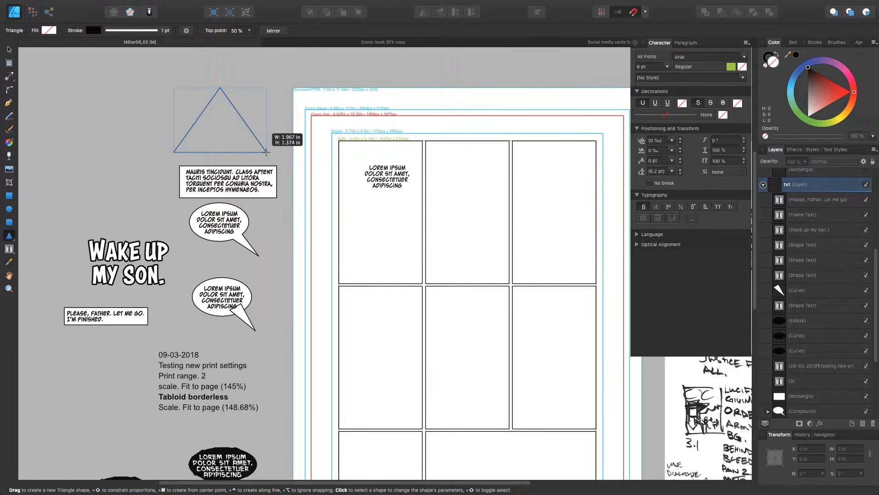
{"action": "left_click_drag", "start_coordinate": [266, 152], "coordinate": [267, 152]}
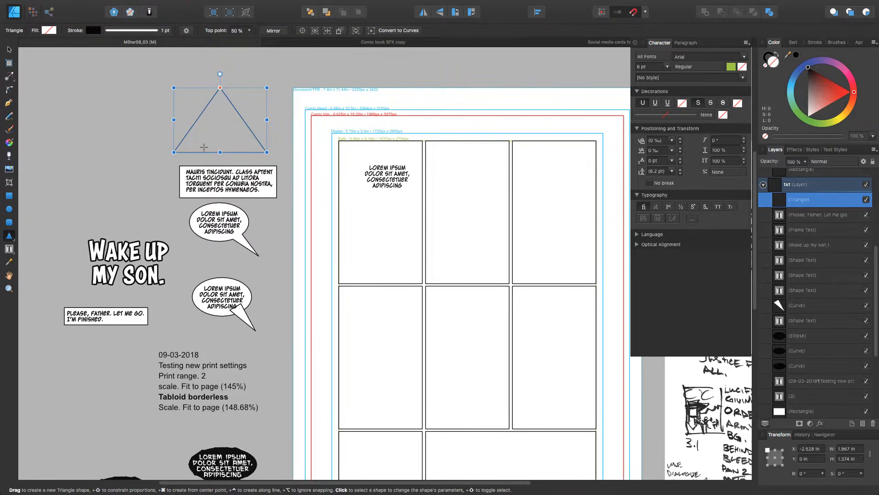
{"action": "right_click", "coordinate": [240, 117]}
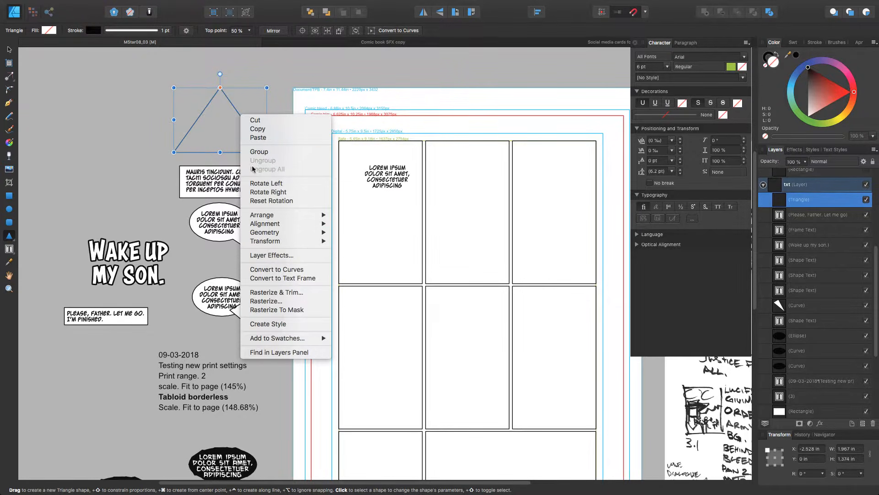
{"action": "left_click", "coordinate": [300, 279]}
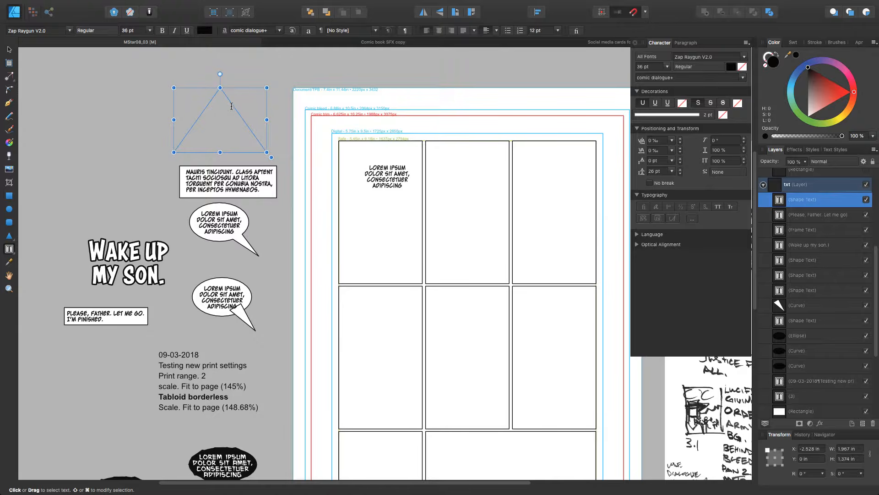
Fill the triangular frame with filler text, and set all of it to 9 pt with 5 pt paragraph leading
{"action": "right_click", "coordinate": [232, 106]}
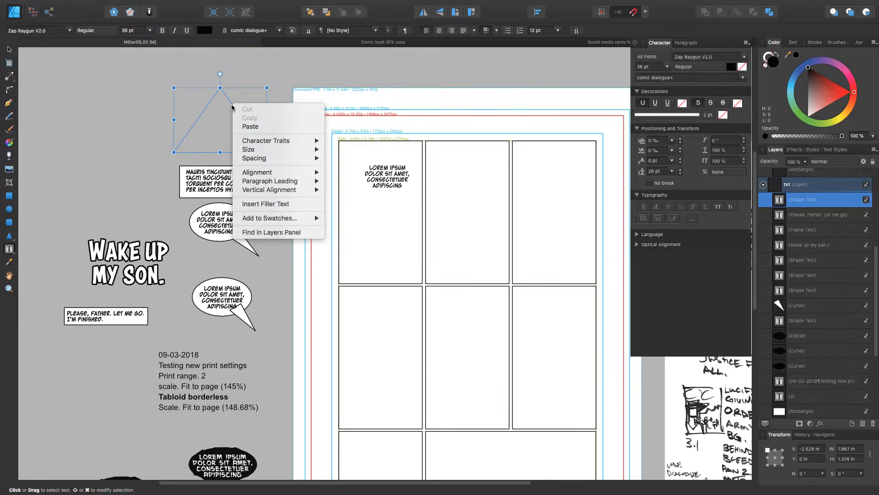
{"action": "left_click", "coordinate": [268, 205]}
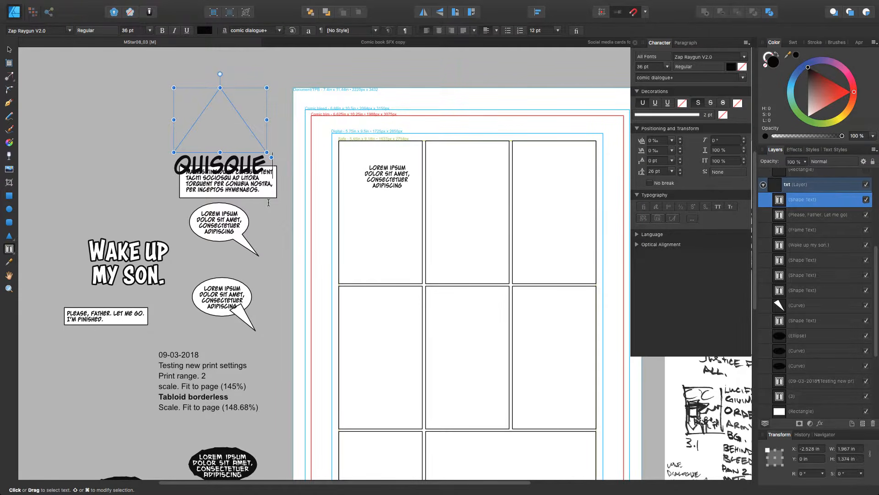
{"action": "key", "text": "super+a"}
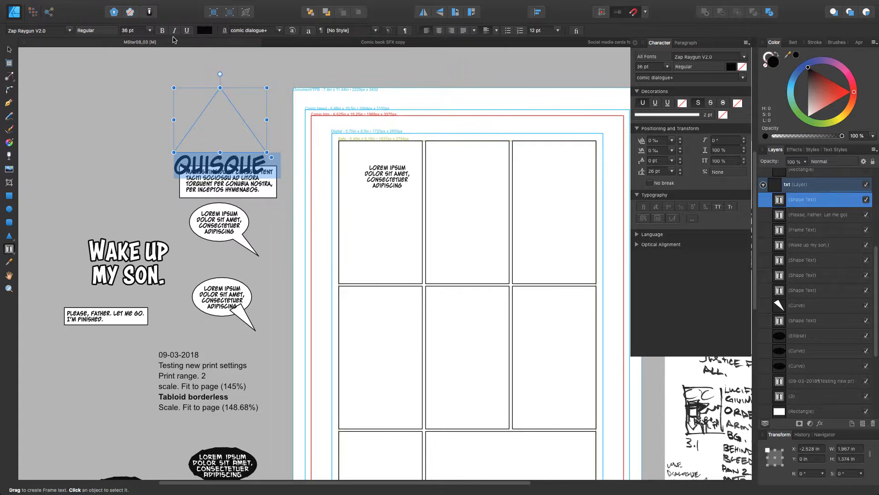
{"action": "left_click", "coordinate": [149, 30]}
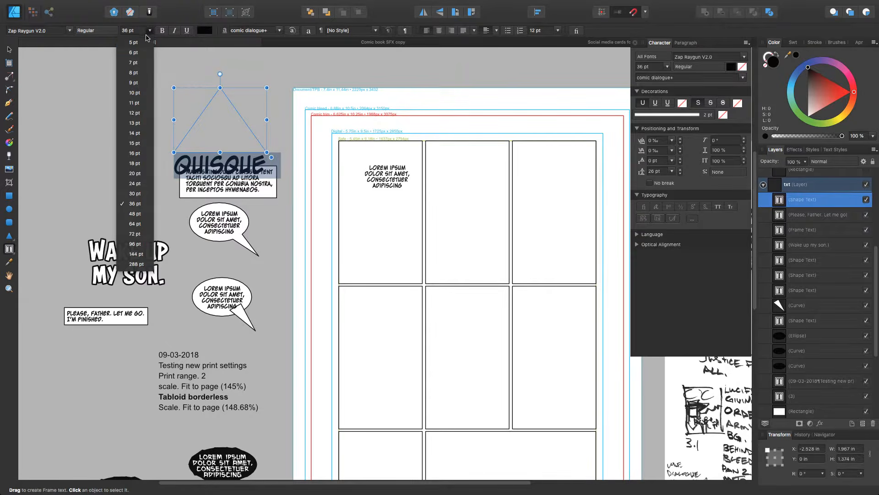
{"action": "left_click", "coordinate": [136, 83]}
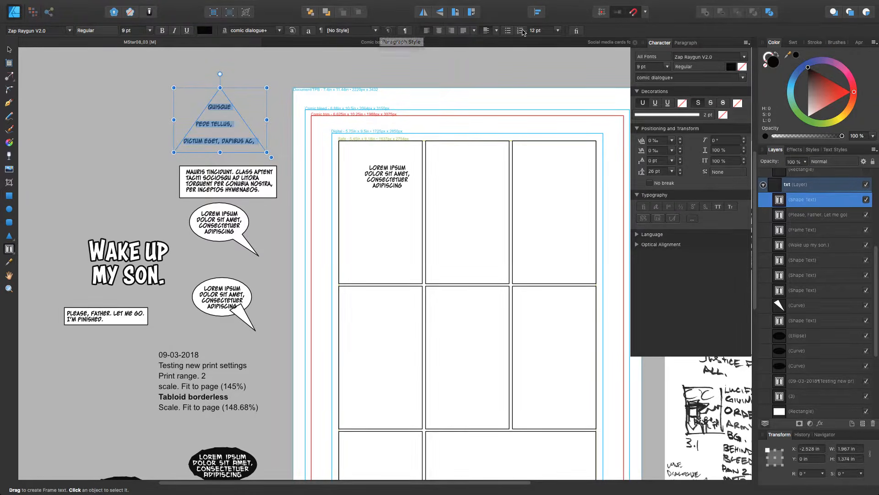
{"action": "left_click", "coordinate": [559, 31]}
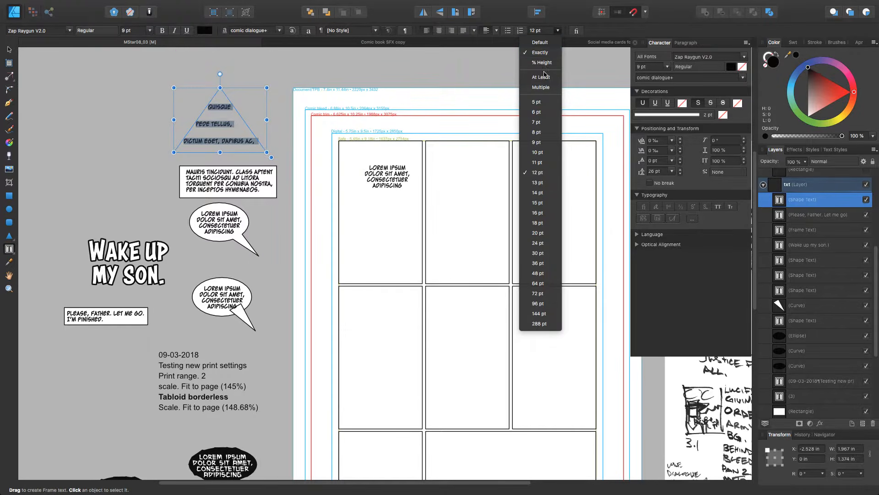
{"action": "left_click", "coordinate": [545, 101]}
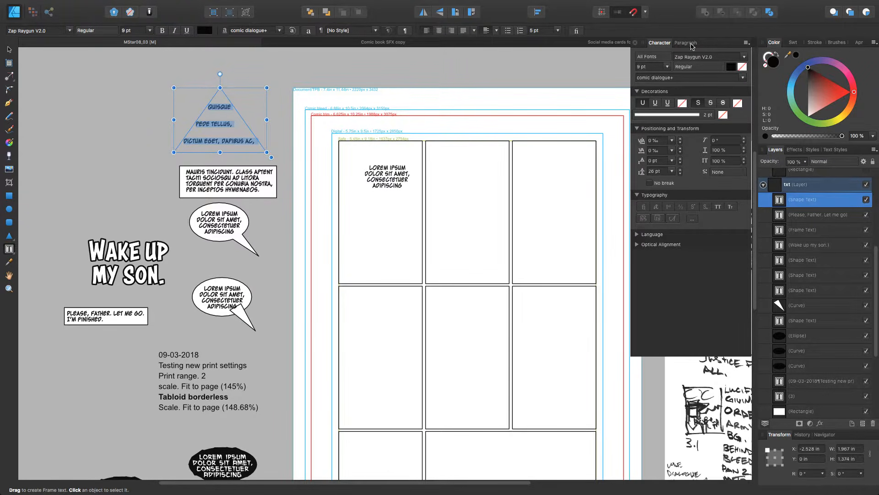
Reset the triangular filler text's character leading override to Auto
{"action": "left_click", "coordinate": [684, 43]}
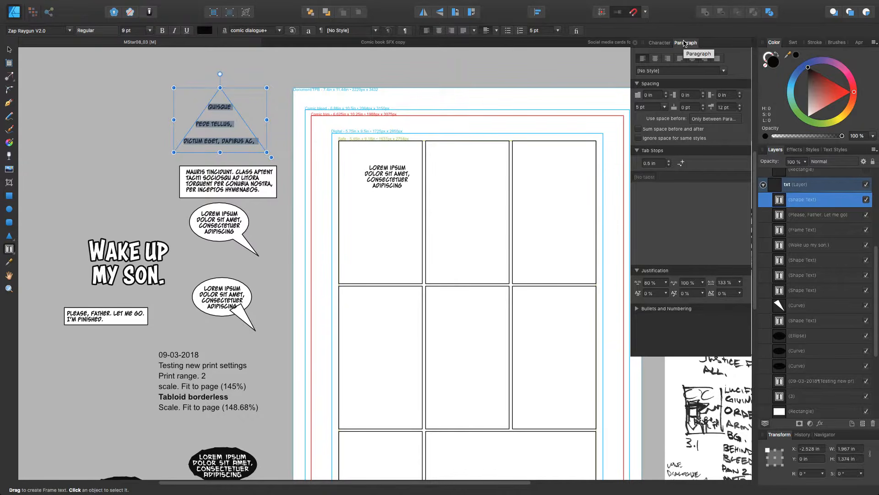
{"action": "left_click", "coordinate": [665, 107]}
{"action": "left_click", "coordinate": [665, 108]}
{"action": "left_click", "coordinate": [661, 44]}
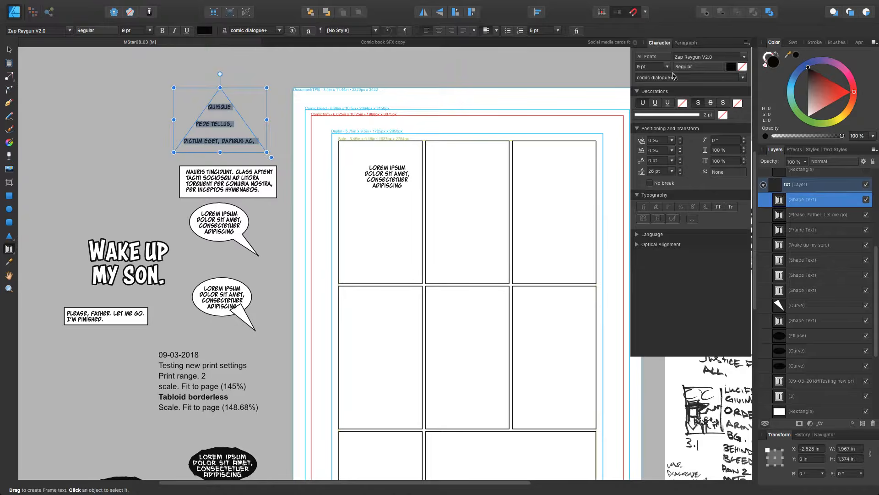
{"action": "left_click", "coordinate": [672, 172]}
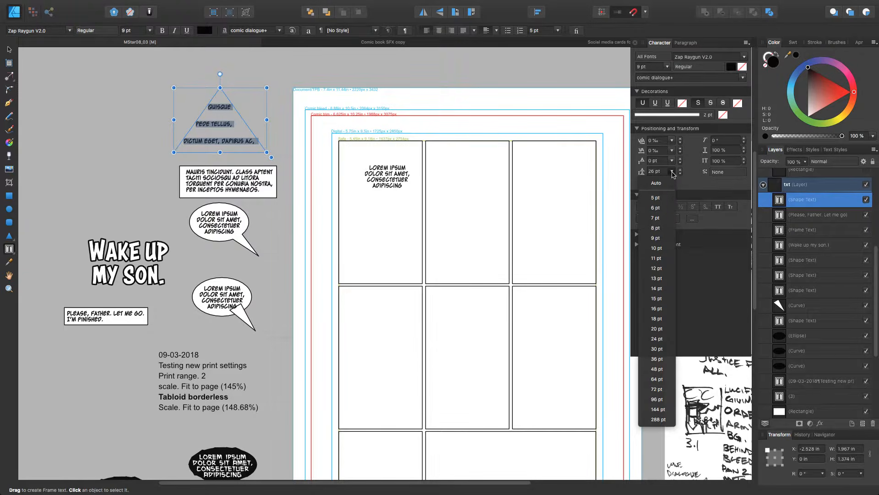
{"action": "left_click", "coordinate": [664, 183]}
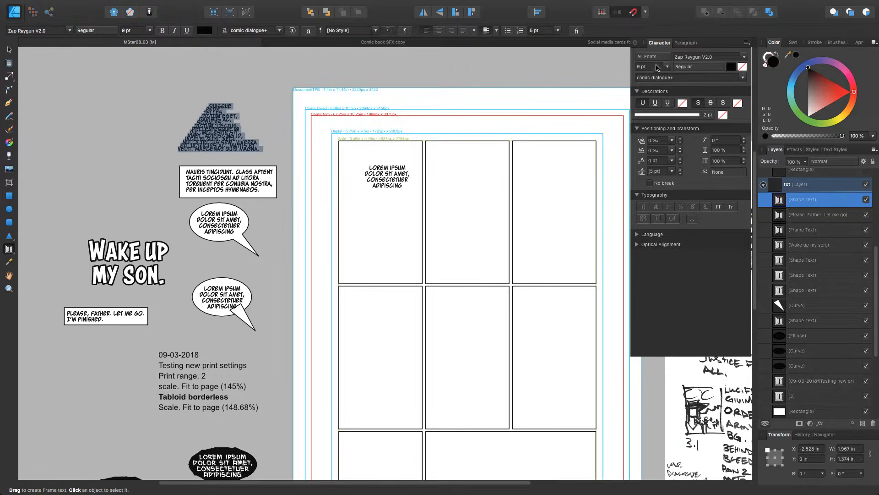
Set the triangular filler text's paragraph leading to Default and finish editing the text
{"action": "left_click", "coordinate": [689, 43]}
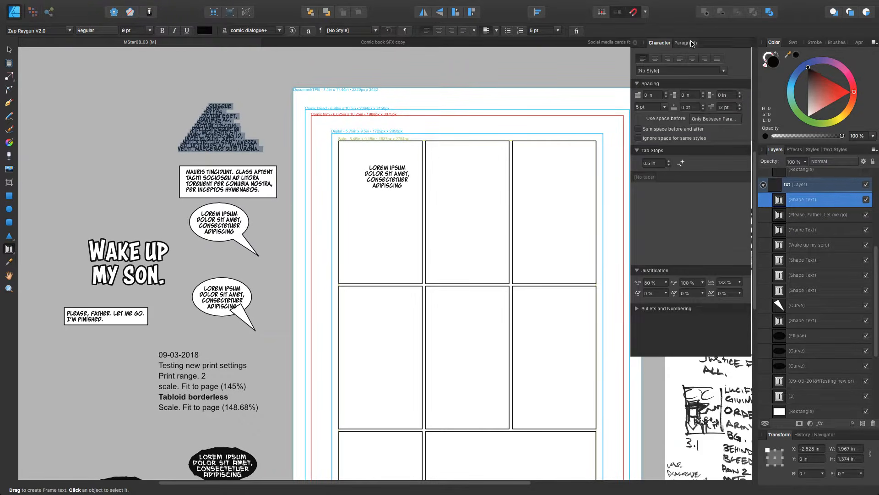
{"action": "left_click", "coordinate": [665, 107]}
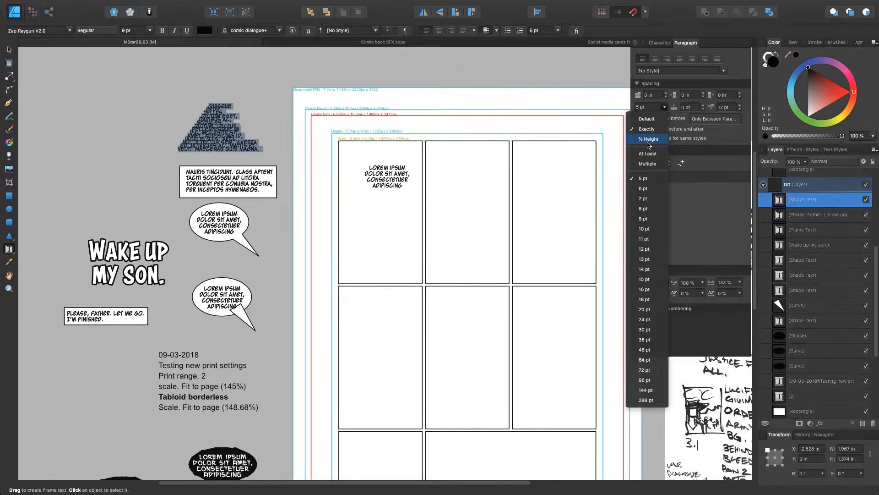
{"action": "left_click", "coordinate": [651, 120]}
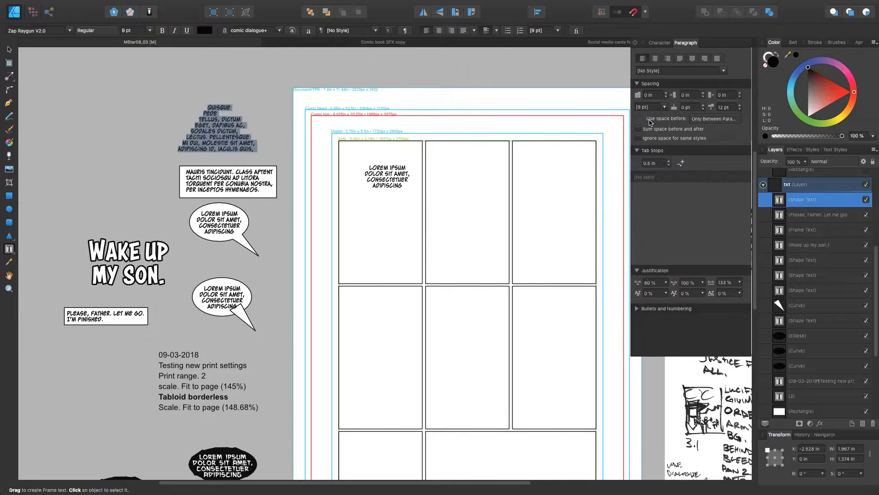
{"action": "left_click", "coordinate": [659, 43]}
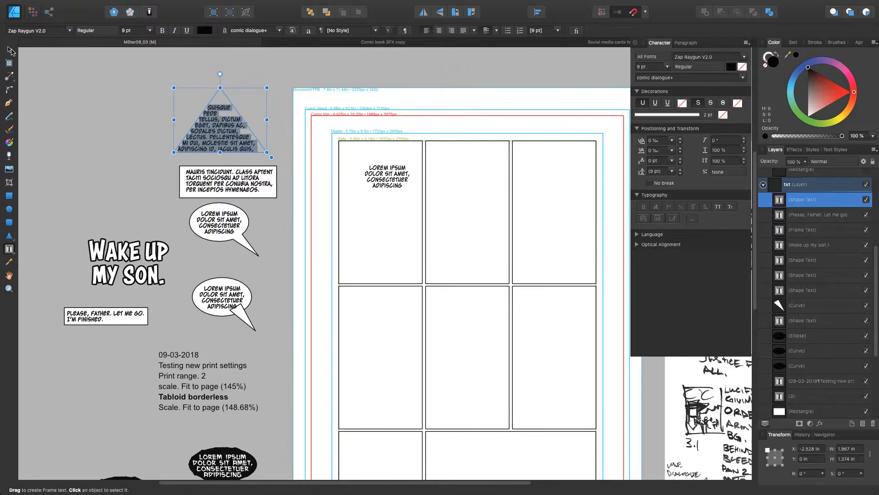
{"action": "left_click", "coordinate": [10, 49]}
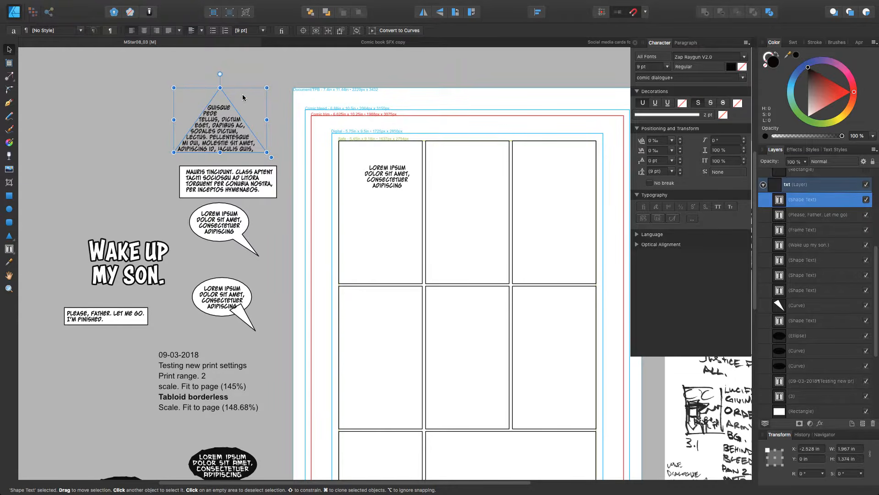
{"action": "left_click", "coordinate": [252, 76]}
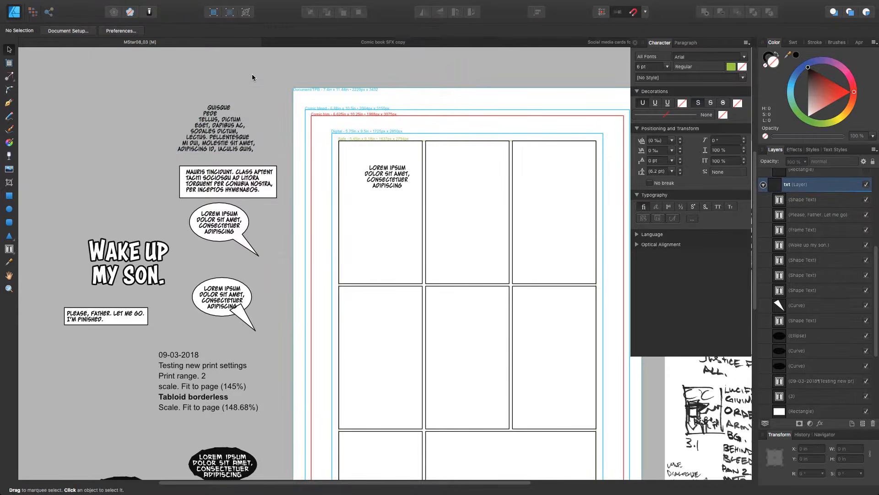
{"action": "left_click", "coordinate": [204, 144]}
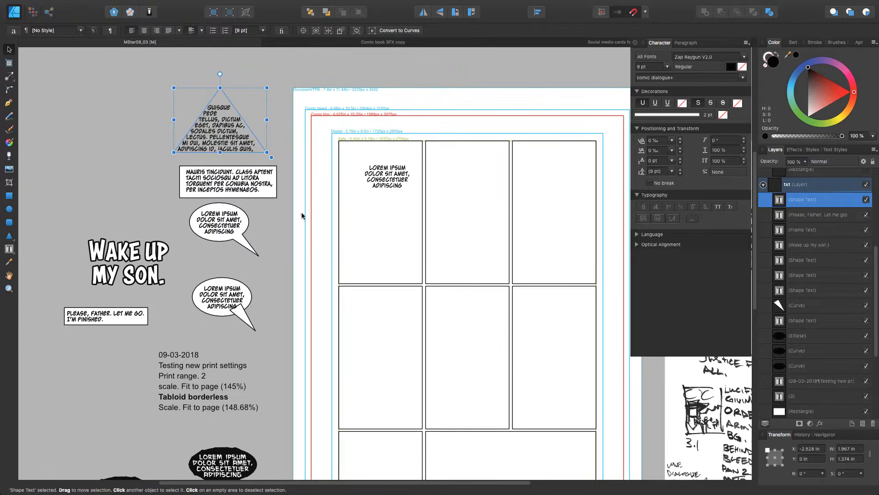
Replace the first panel's placeholder text with the script dialogue from "Let the fire breathers" to "We'll be outnumbered."
{"action": "left_click", "coordinate": [388, 179]}
{"action": "double_click", "coordinate": [387, 180]}
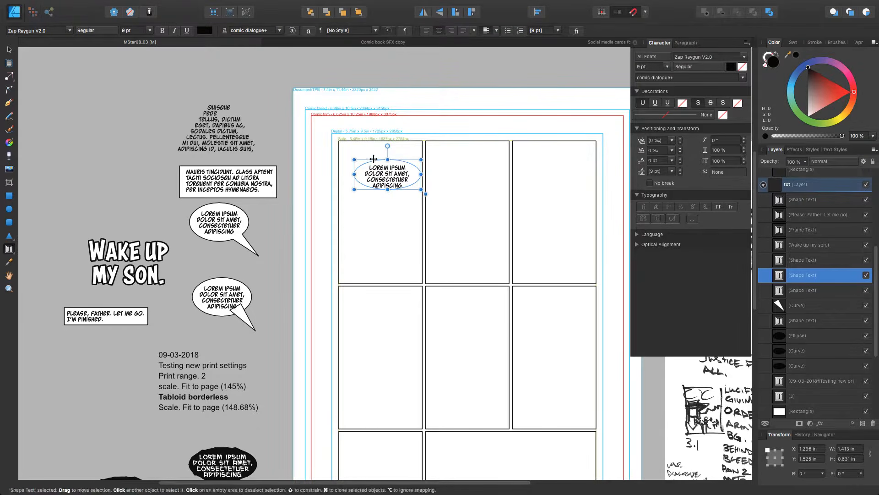
{"action": "key", "text": "super+a"}
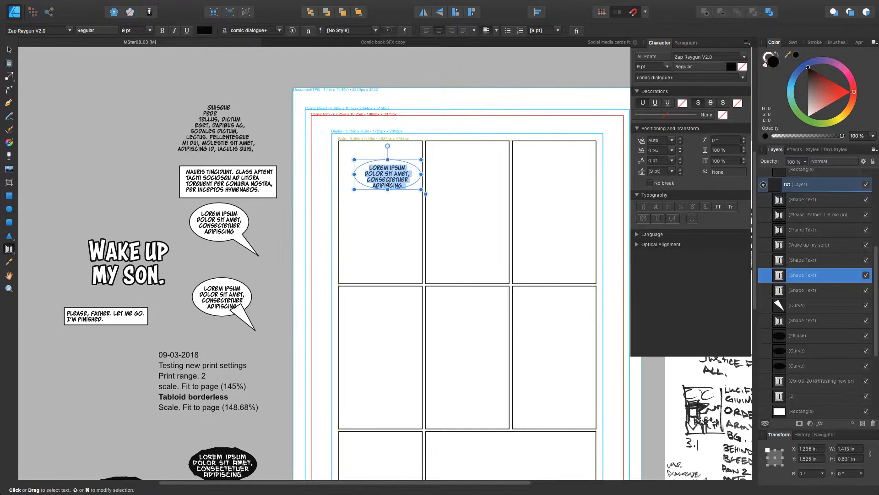
{"action": "type", "text": "LET THE FIRE BREATHERS TAKE THE LARGE SHOOTING GROUP  AND BRUNT OF THE SHOOTING. AND CONSERVE AMMUNITION. WE'LL BE OUTNUMBERED."}
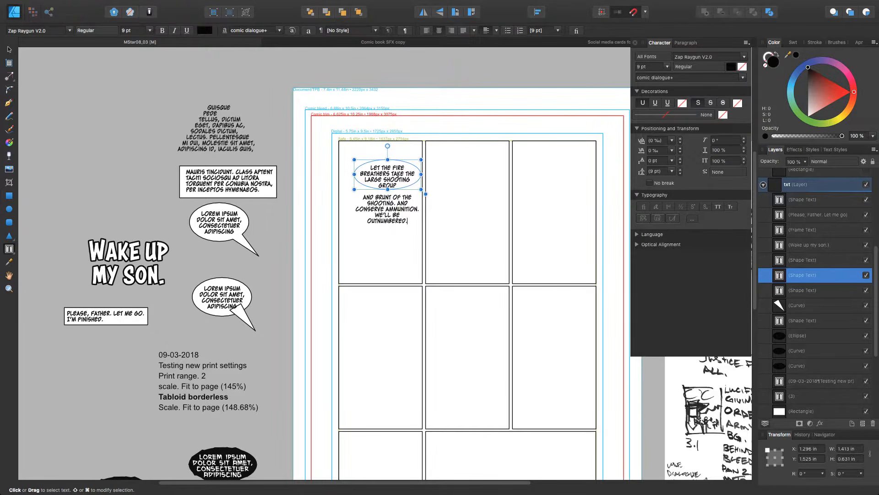
Check the dialogue against the script document and delete the struck-out words "large shooting group and" from the first panel's text
{"action": "key", "text": "super+Tab"}
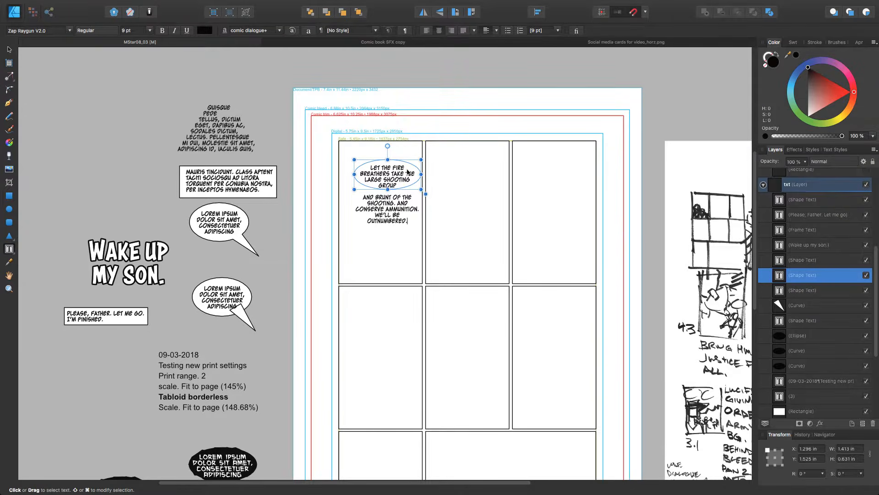
{"action": "left_click", "coordinate": [504, 3]}
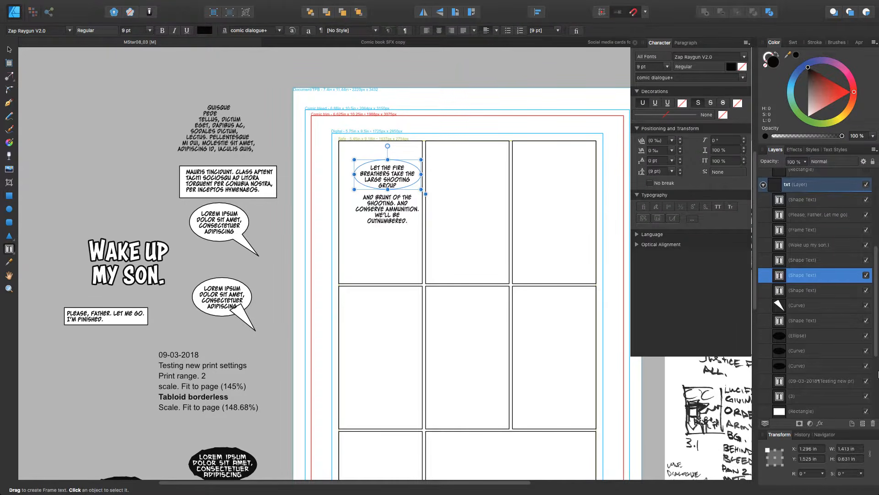
{"action": "key", "text": "super+t"}
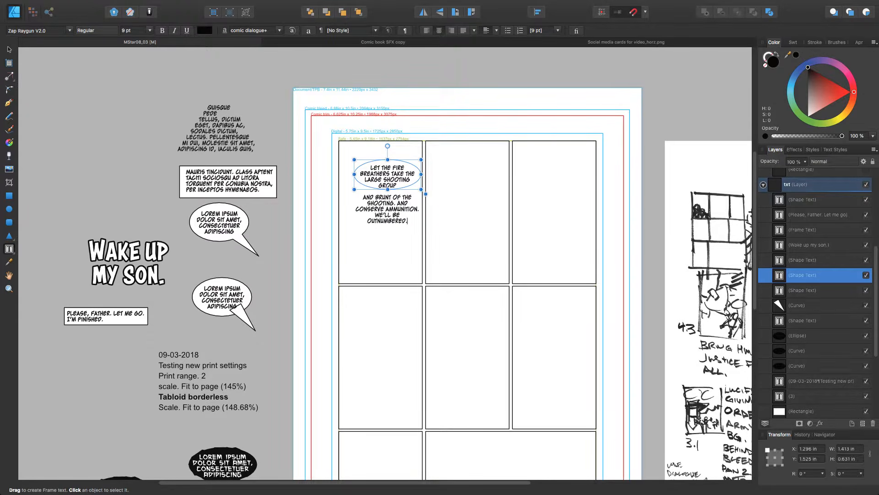
{"action": "key", "text": "super+Tab"}
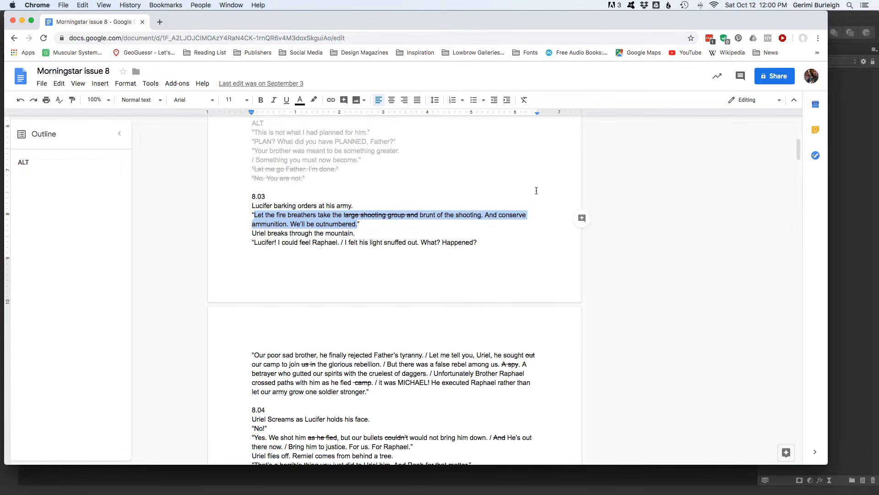
{"action": "key", "text": "super+Tab"}
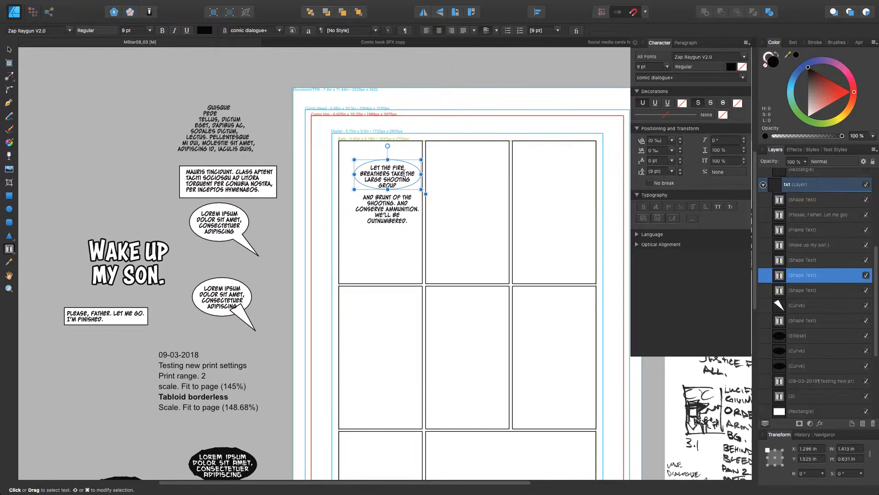
{"action": "left_click_drag", "start_coordinate": [365, 180], "coordinate": [378, 192]}
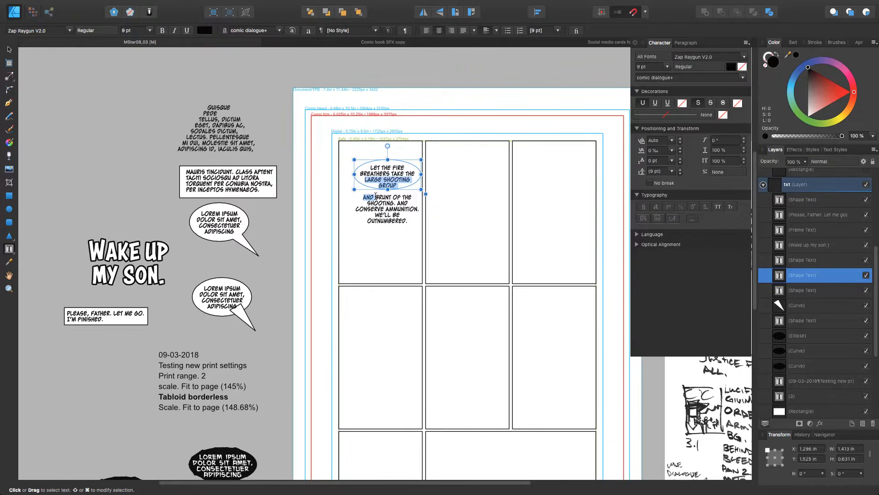
{"action": "key", "text": "BackSpace"}
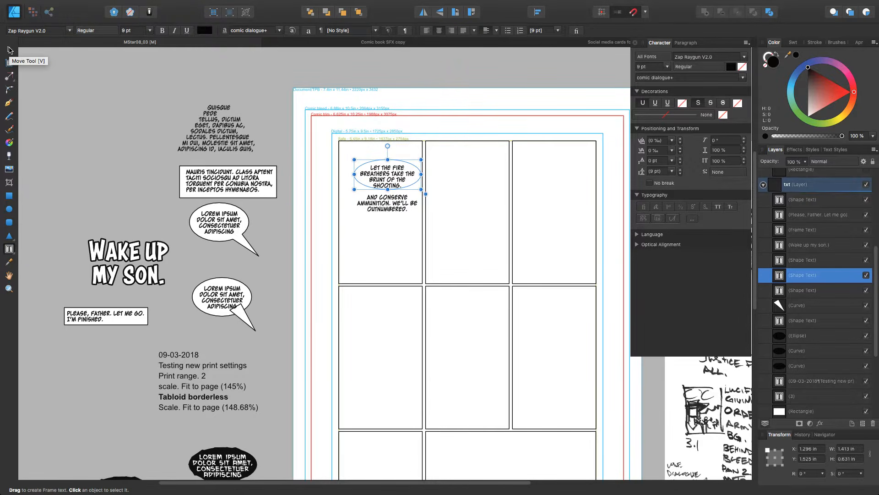
Move the dialogue frame lower in the first panel and place a copy of it in the upper part of the second panel
{"action": "left_click", "coordinate": [8, 50]}
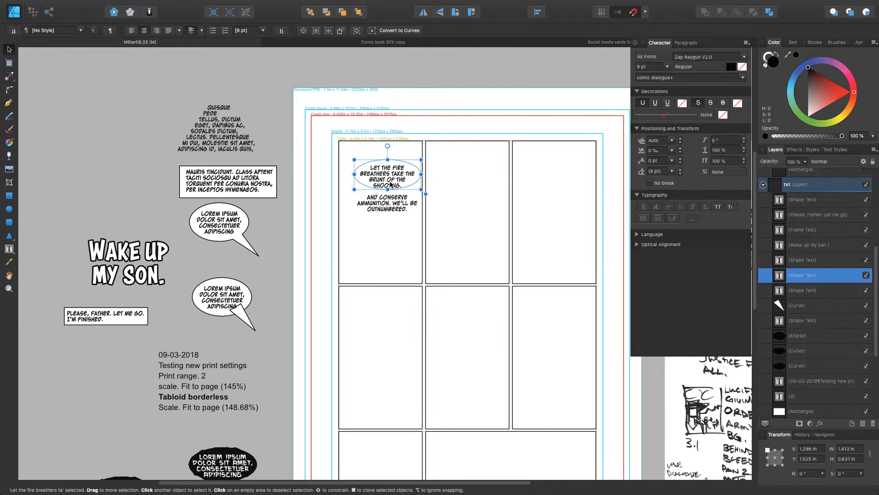
{"action": "left_click_drag", "start_coordinate": [387, 187], "coordinate": [381, 215]}
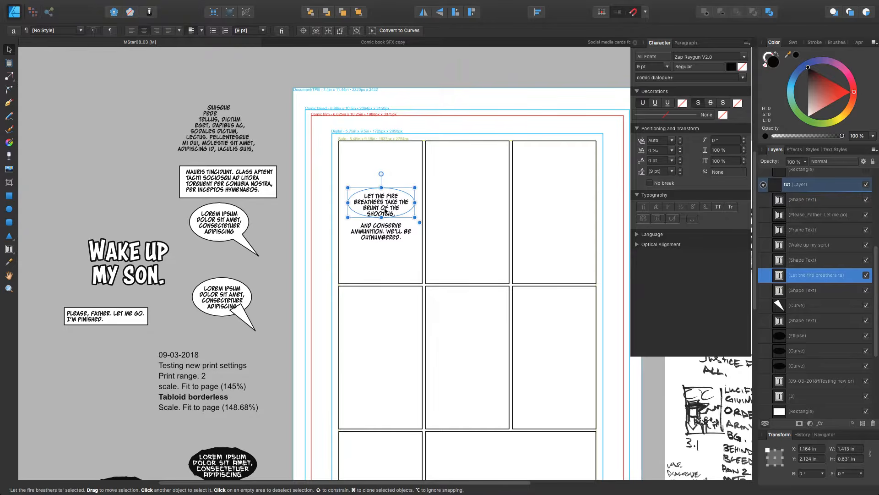
{"action": "left_click_drag", "start_coordinate": [385, 210], "coordinate": [466, 188]}
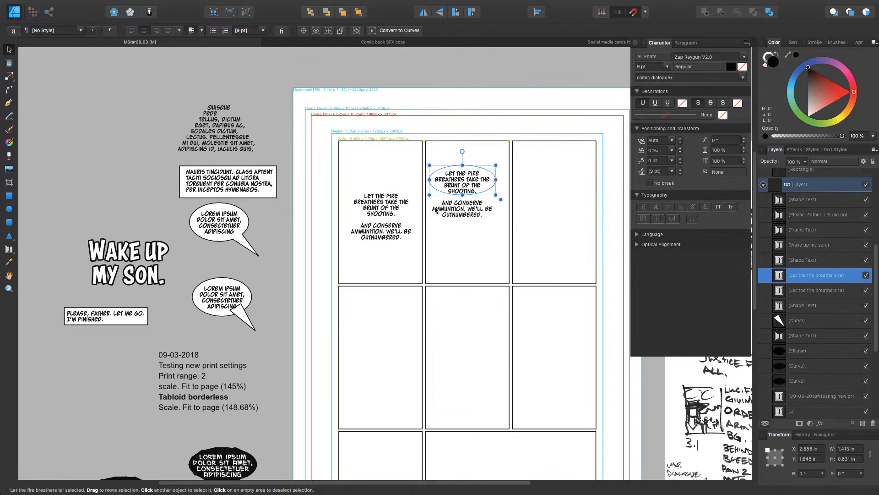
Delete "And conserve ammunition. We'll be outnumbered." from the dialogue frame in the first panel
{"action": "left_click", "coordinate": [377, 233]}
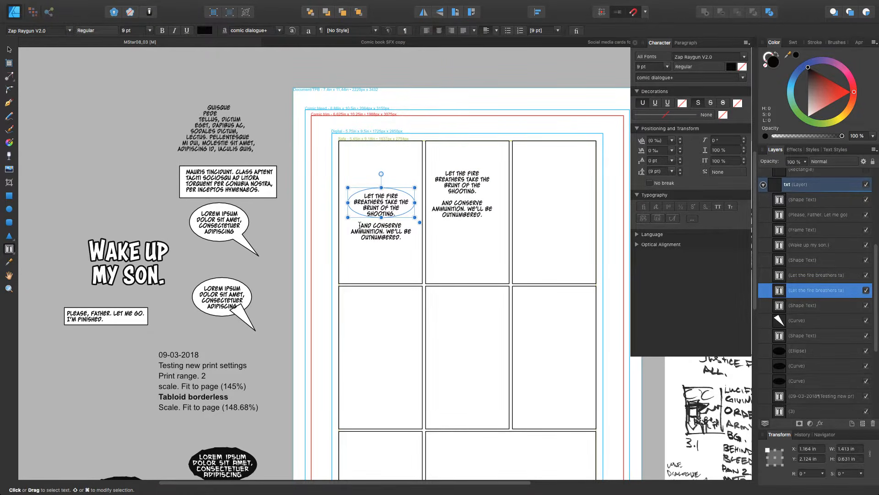
{"action": "left_click_drag", "start_coordinate": [360, 224], "coordinate": [479, 269]}
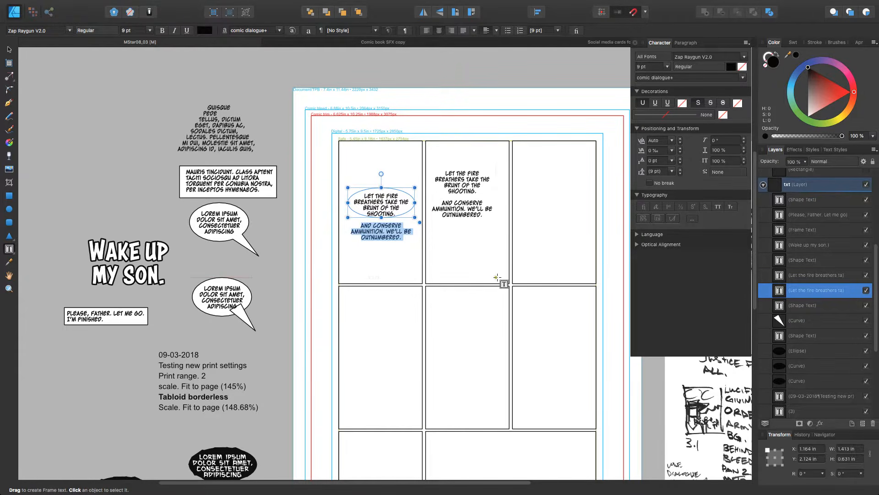
{"action": "key", "text": "BackSpace"}
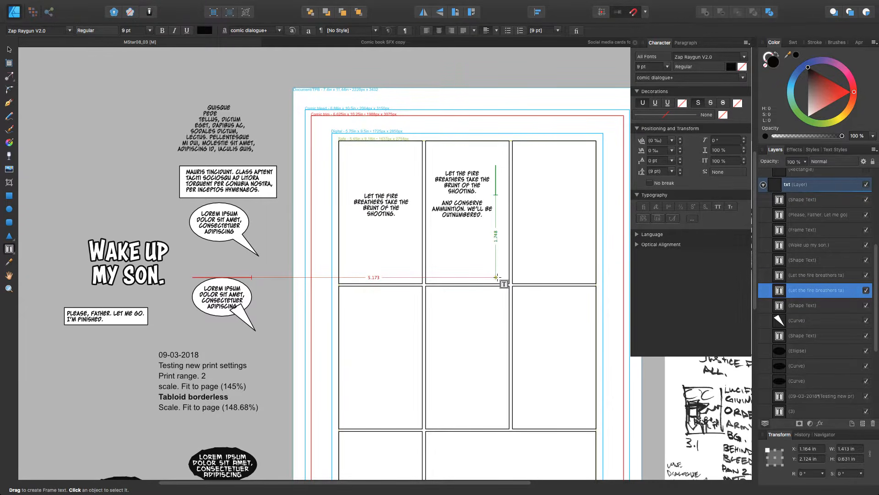
{"action": "key", "text": "Escape"}
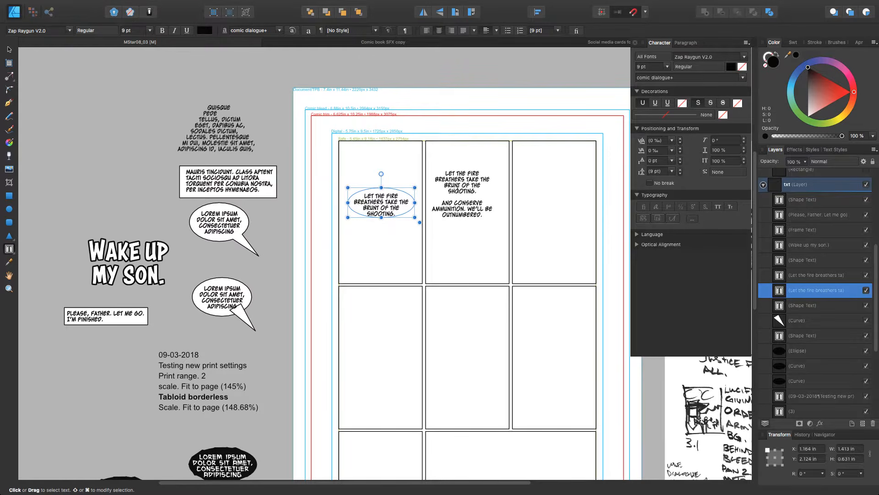
Delete "Let the fire breathers take the brunt of the shooting." from the copied dialogue frame in the second panel
{"action": "left_click", "coordinate": [459, 187]}
{"action": "triple_click", "coordinate": [458, 189]}
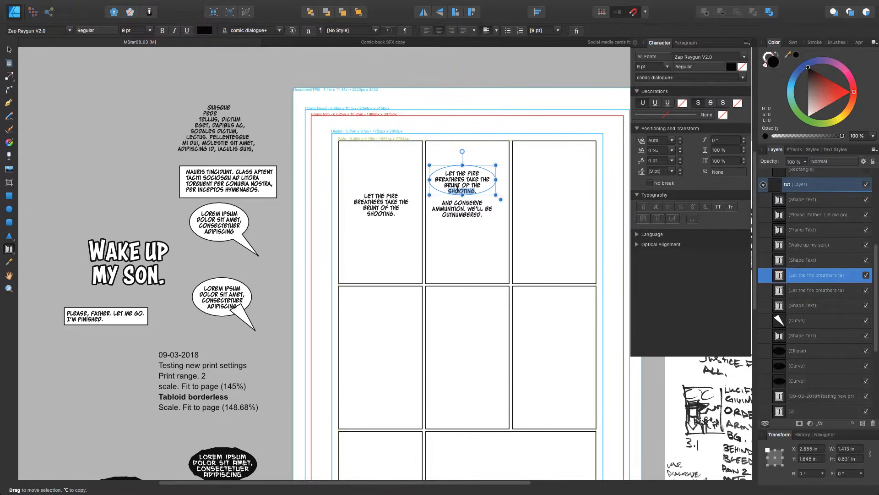
{"action": "left_click", "coordinate": [460, 187]}
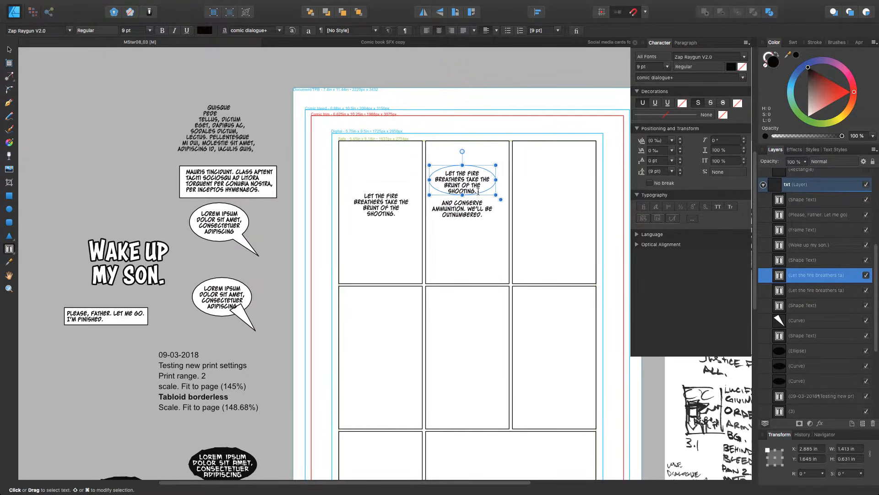
{"action": "left_click_drag", "start_coordinate": [478, 191], "coordinate": [426, 152]}
{"action": "key", "text": "BackSpace"}
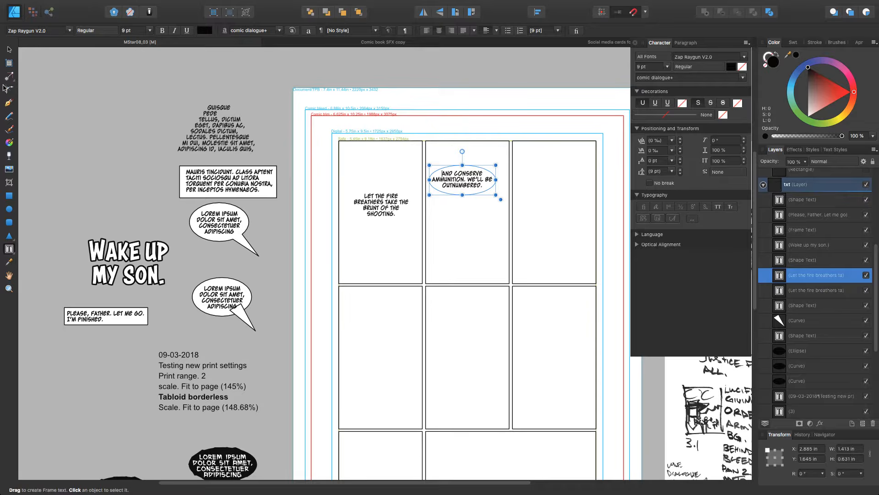
Move the "Let the fire breathers" text to the first panel's upper-left corner and the "And conserve ammunition" text just below and right of it
{"action": "left_click", "coordinate": [9, 49]}
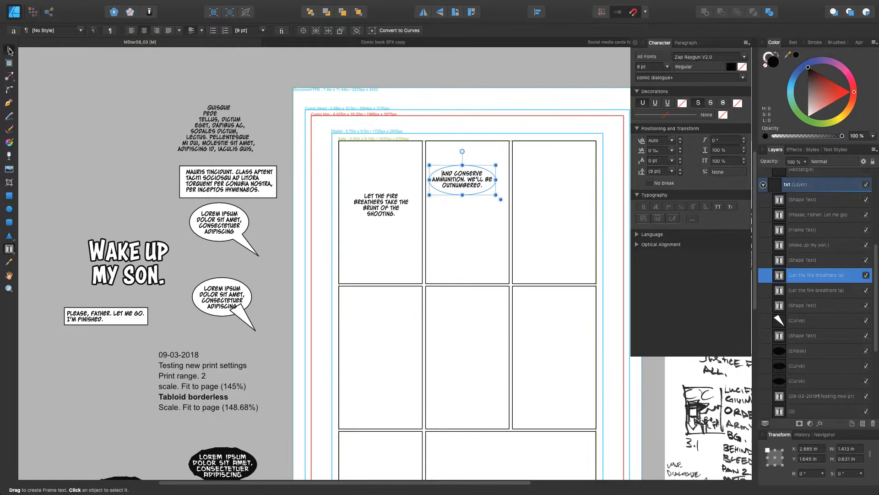
{"action": "left_click", "coordinate": [378, 205]}
{"action": "left_click_drag", "start_coordinate": [378, 204], "coordinate": [366, 158]}
{"action": "left_click_drag", "start_coordinate": [465, 181], "coordinate": [390, 185]}
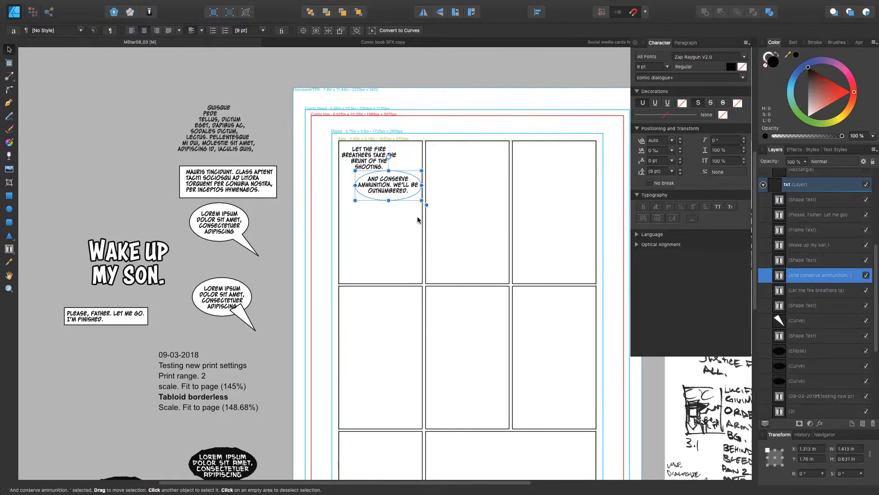
Set the "And conserve ammunition" text beside "Let the fire breathers" at the first panel's upper edge and reshape the latter's frame to about 1.005 × 0.959 in
{"action": "scroll", "coordinate": [622, 369], "scroll_direction": "right", "scroll_amount": 5}
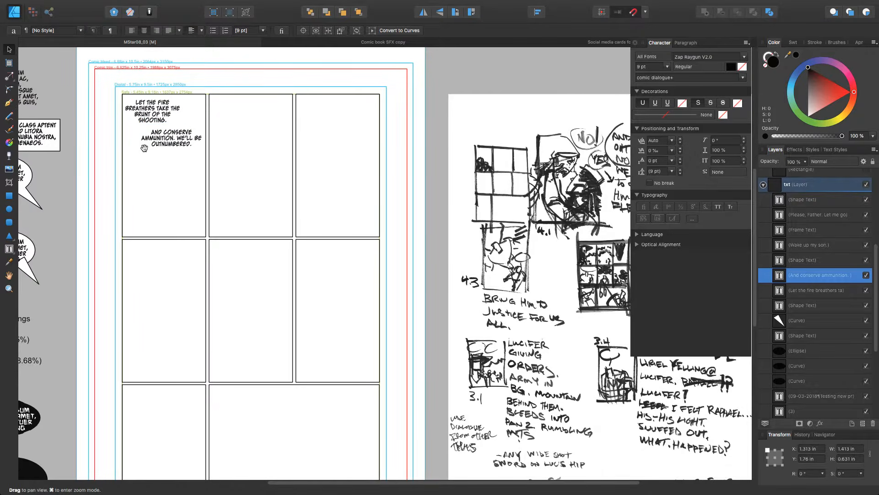
{"action": "scroll", "coordinate": [178, 147], "scroll_direction": "left", "scroll_amount": 4}
{"action": "left_click", "coordinate": [212, 161]}
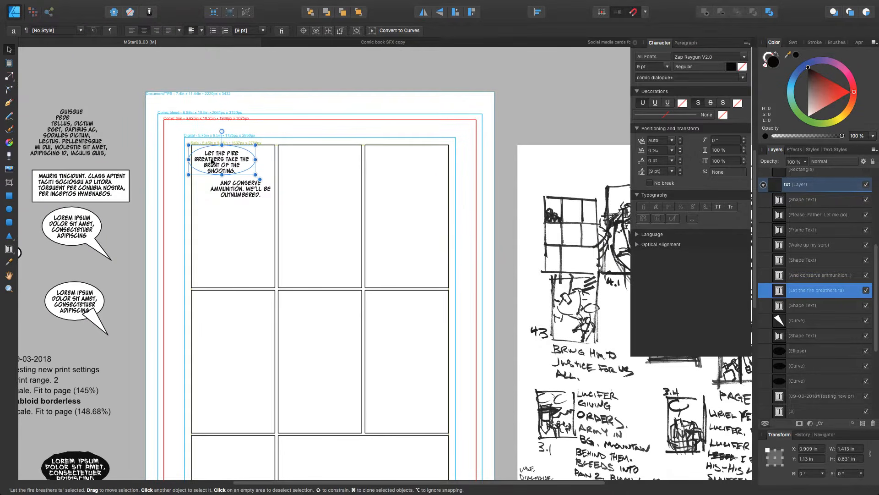
{"action": "left_click_drag", "start_coordinate": [211, 160], "coordinate": [213, 164]}
{"action": "left_click_drag", "start_coordinate": [247, 195], "coordinate": [290, 163]}
{"action": "left_click", "coordinate": [219, 161]}
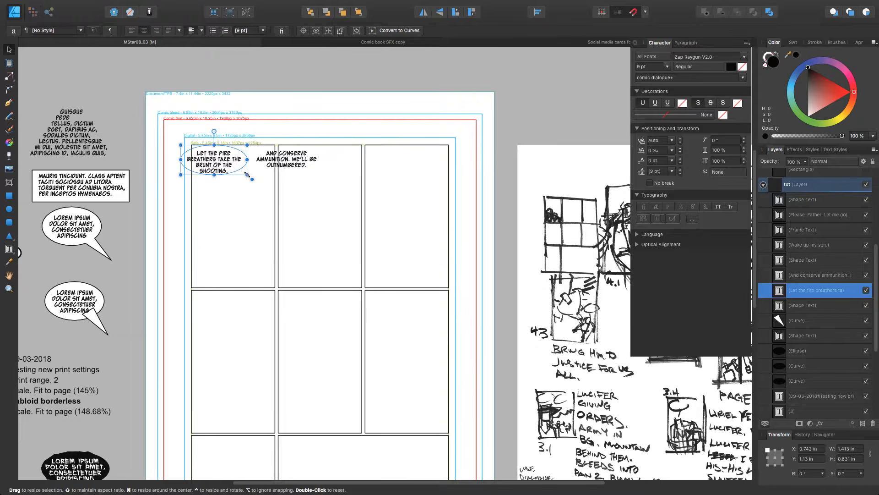
{"action": "left_click_drag", "start_coordinate": [247, 174], "coordinate": [218, 172]}
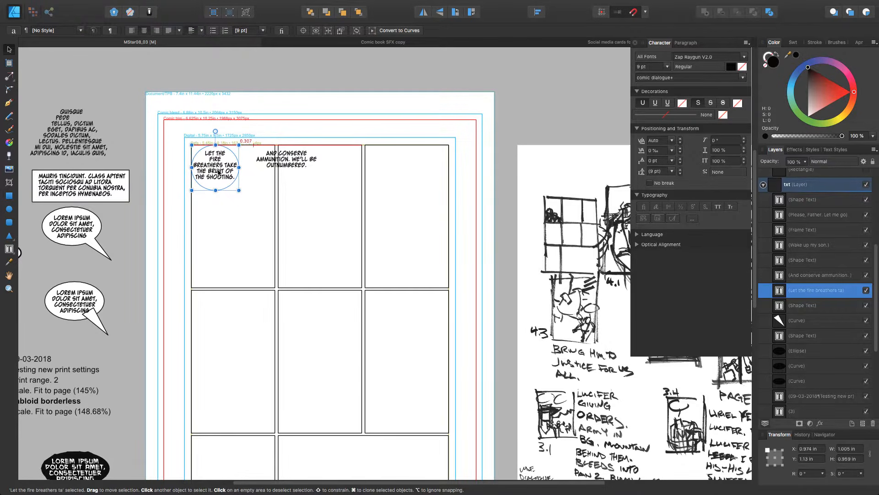
Lock the panels layer and collapse its list of rectangles
{"action": "left_click", "coordinate": [275, 164]}
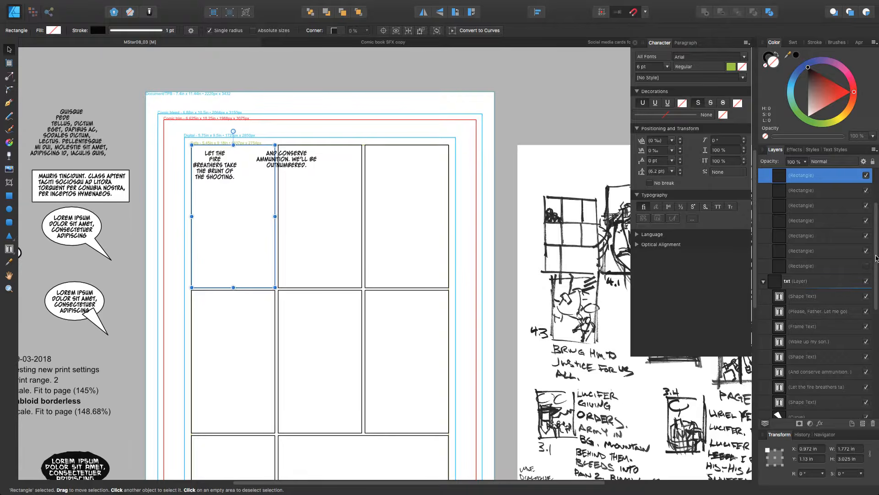
{"action": "left_click_drag", "start_coordinate": [876, 256], "coordinate": [876, 220]}
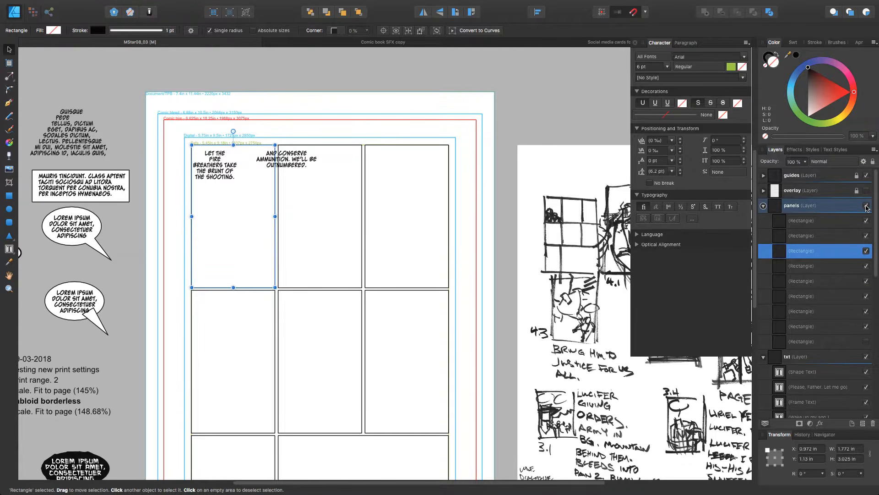
{"action": "left_click", "coordinate": [857, 208]}
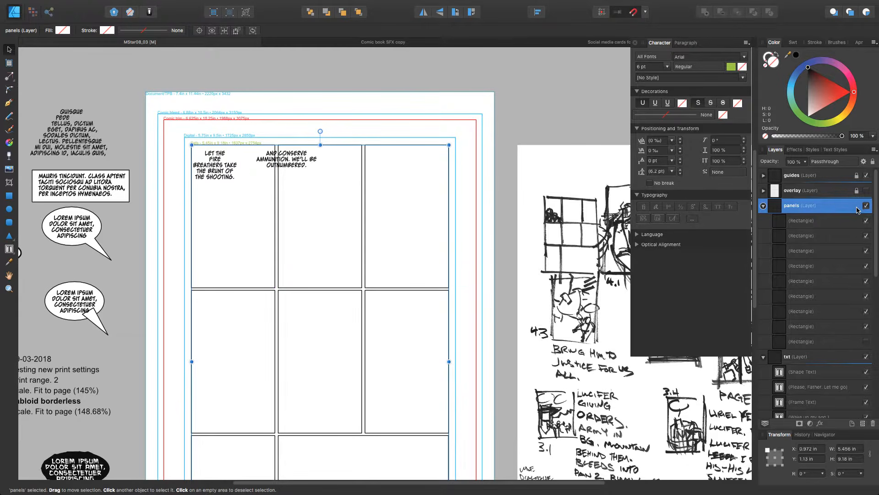
{"action": "left_click", "coordinate": [872, 161]}
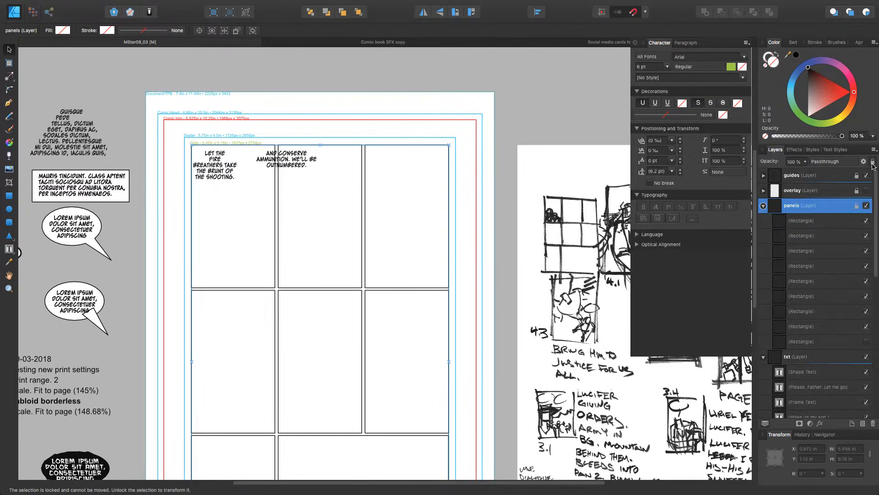
{"action": "left_click", "coordinate": [763, 206]}
{"action": "left_click", "coordinate": [274, 214]}
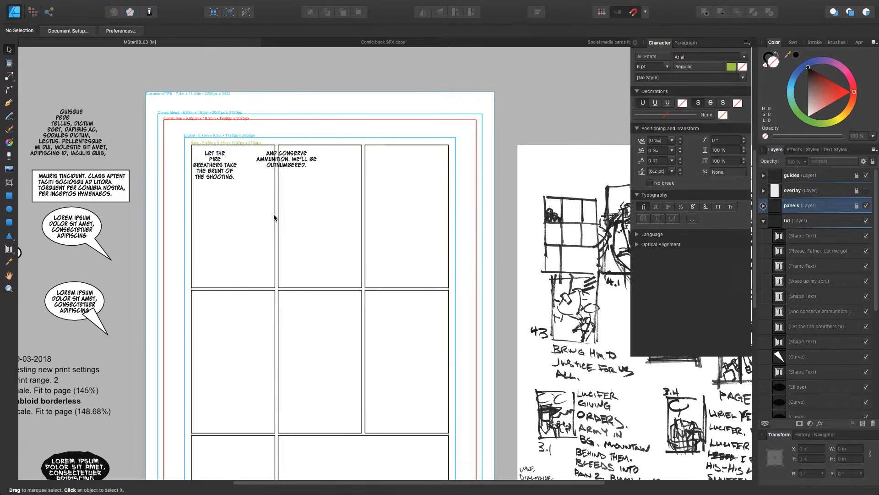
{"action": "left_click_drag", "start_coordinate": [172, 211], "coordinate": [292, 245]}
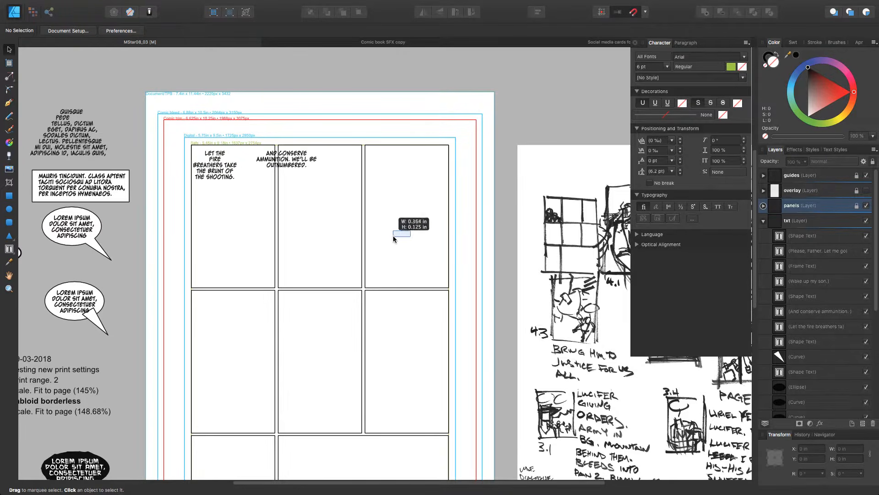
Shift the "And conserve ammunition" text closer and place the "Let the fire breathers" frame slightly over the first panel's upper border
{"action": "left_click", "coordinate": [219, 165]}
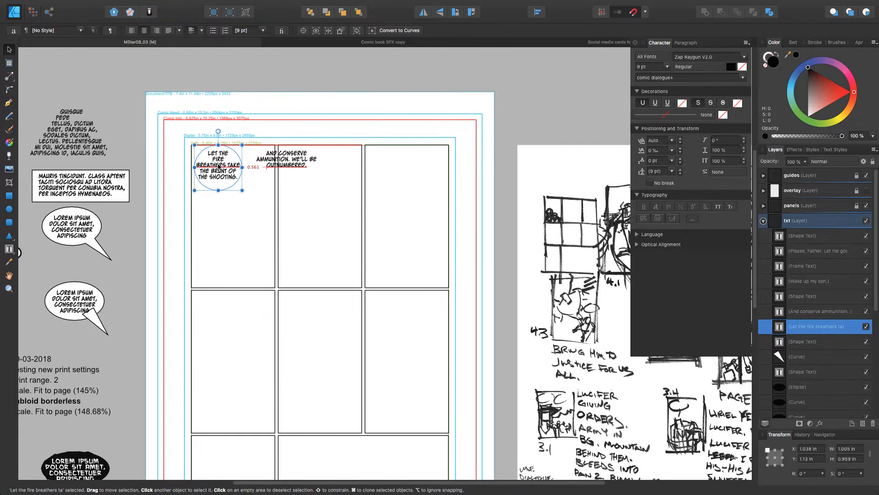
{"action": "left_click_drag", "start_coordinate": [293, 163], "coordinate": [280, 163]}
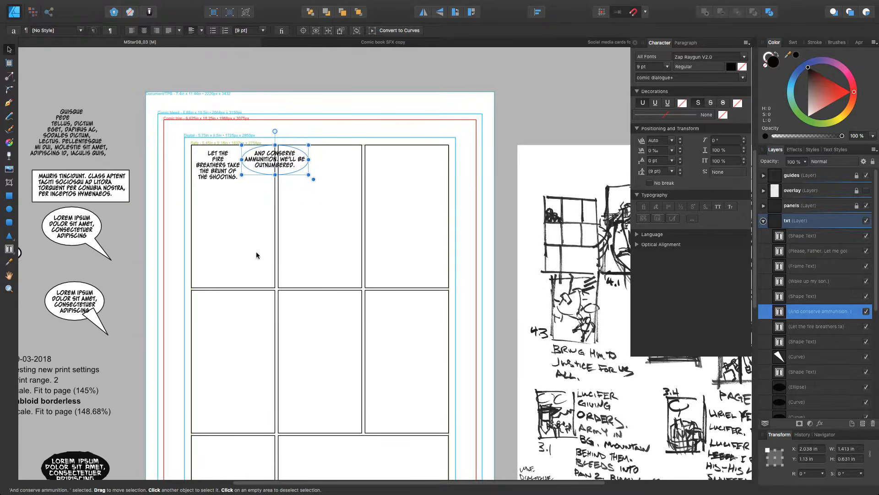
{"action": "left_click", "coordinate": [225, 171]}
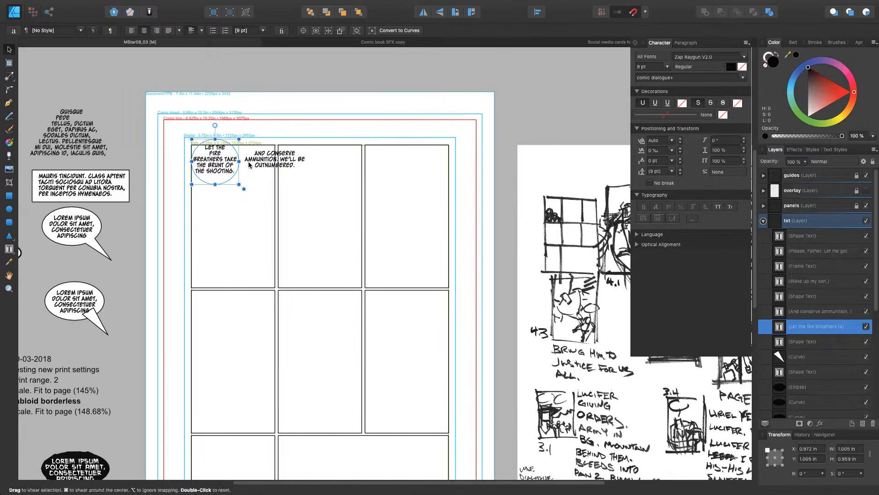
Reshape the "And conserve ammunition" frame into a near circle about 1.078 × 0.962 in and move it closer to the other text
{"action": "left_click", "coordinate": [288, 164]}
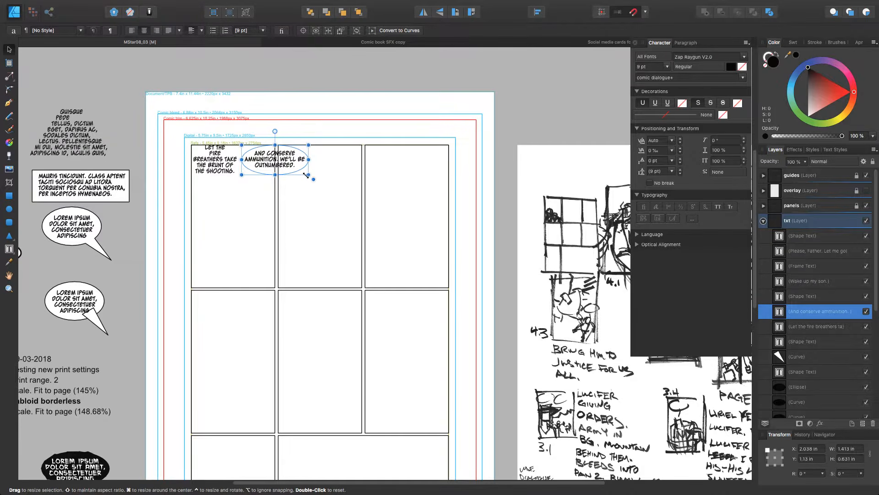
{"action": "left_click_drag", "start_coordinate": [306, 175], "coordinate": [294, 185]}
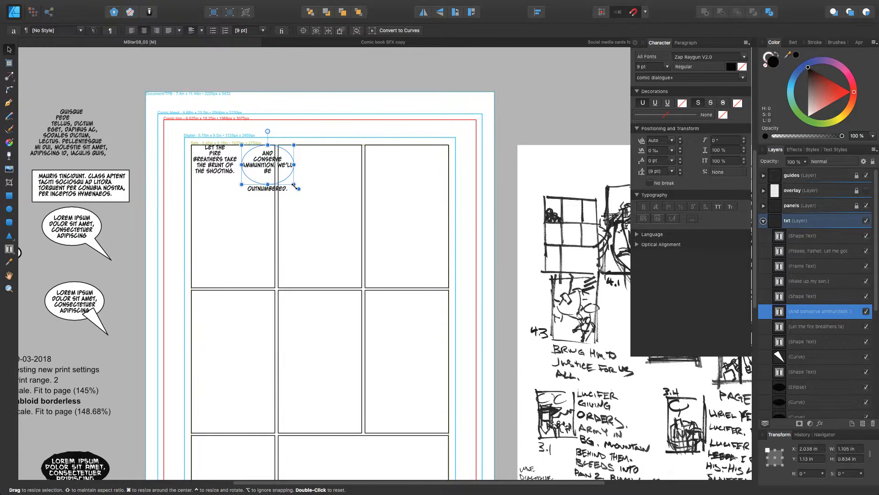
{"action": "left_click_drag", "start_coordinate": [295, 184], "coordinate": [266, 175]}
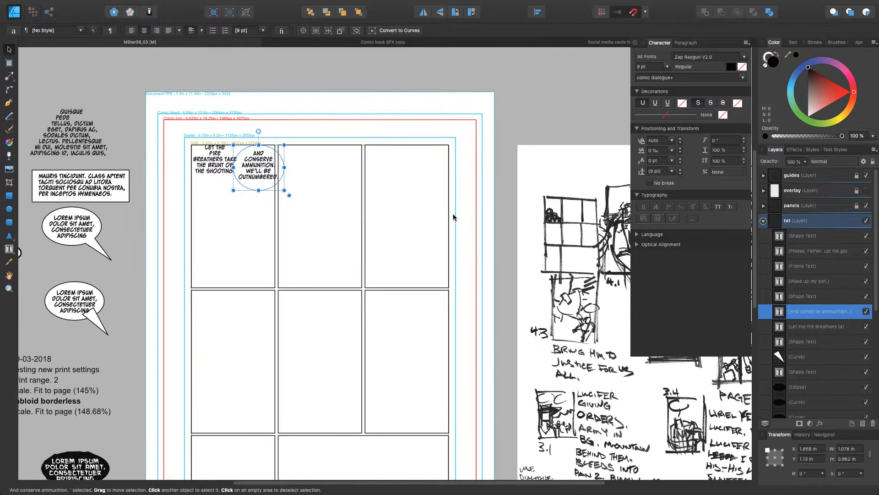
Nudge the "And conserve ammunition" frame left and up to about X 1.725 in, Y 1.063 in
{"action": "key", "text": "Left"}
{"action": "key", "text": "Left"}
{"action": "key", "text": "Left"}
{"action": "key", "text": "Left"}
{"action": "key", "text": "Left"}
{"action": "key", "text": "Left"}
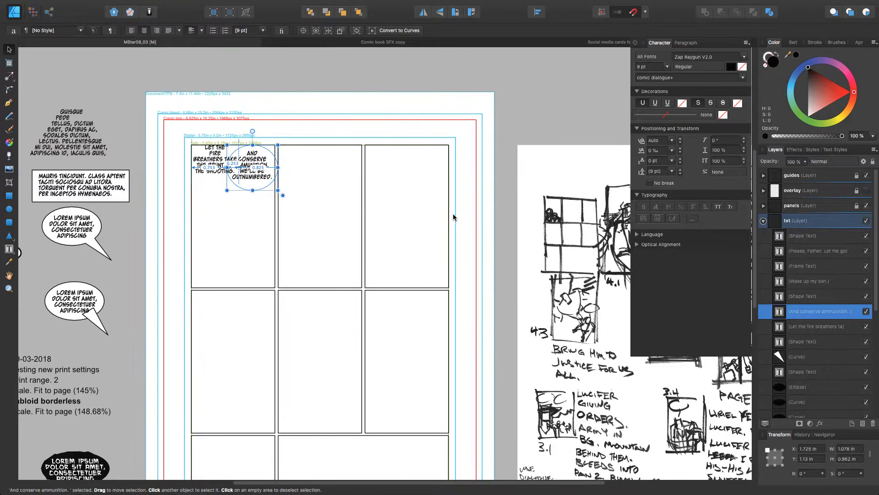
{"action": "key", "text": "Up"}
{"action": "key", "text": "Up"}
{"action": "key", "text": "Up"}
{"action": "key", "text": "Up"}
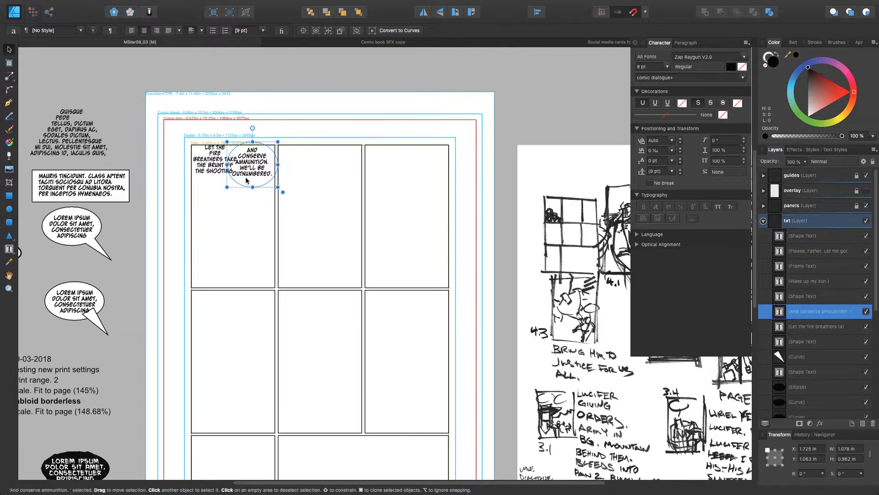
Copy both dialogue frames into the lower half of the first panel and spread the copies side by side without overlap
{"action": "left_click_drag", "start_coordinate": [227, 187], "coordinate": [259, 162]}
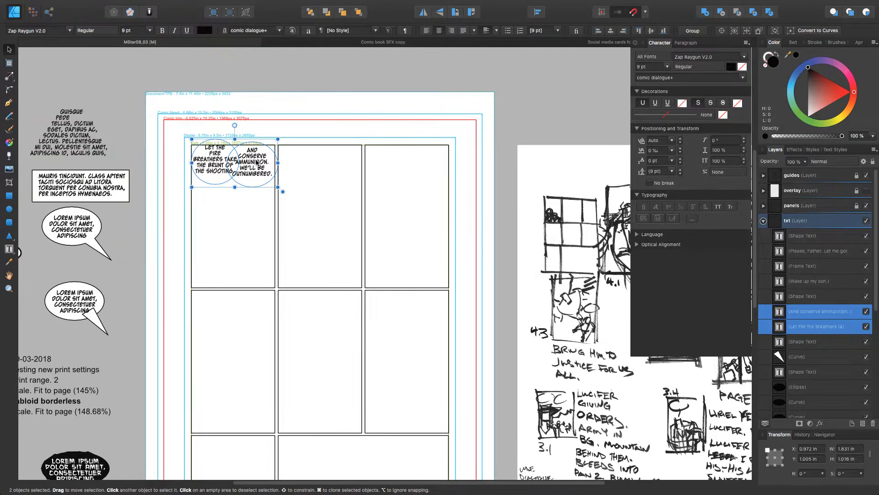
{"action": "mouse_move", "coordinate": [257, 162]}
{"action": "left_mouse_down"}
{"action": "mouse_move", "coordinate": [256, 234]}
{"action": "mouse_move", "coordinate": [258, 228]}
{"action": "left_mouse_up"}
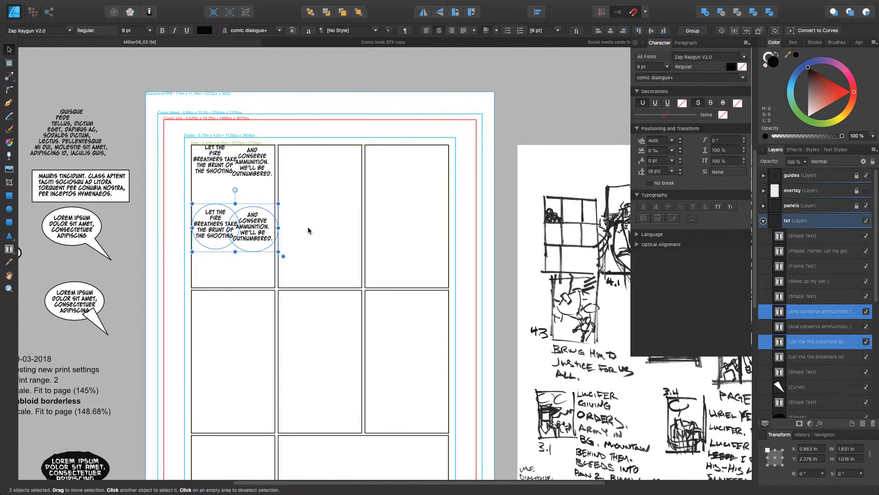
{"action": "left_click", "coordinate": [210, 229]}
{"action": "left_click", "coordinate": [258, 232]}
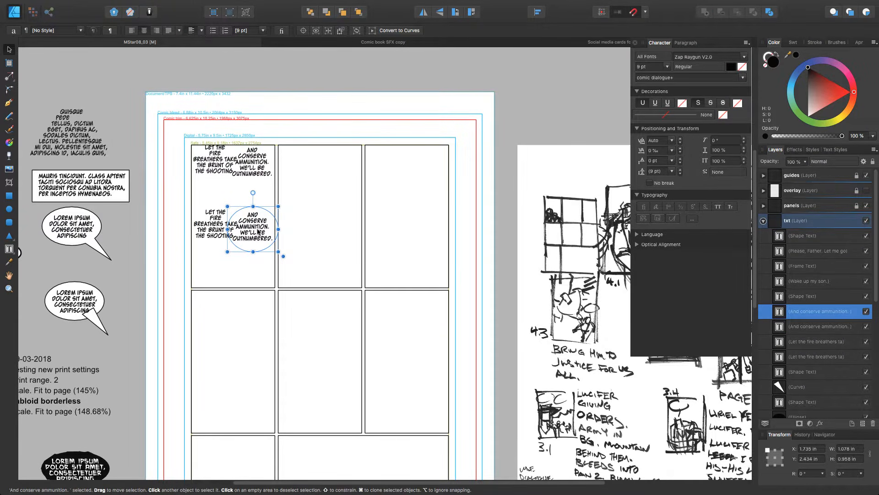
{"action": "left_click_drag", "start_coordinate": [259, 231], "coordinate": [260, 232]}
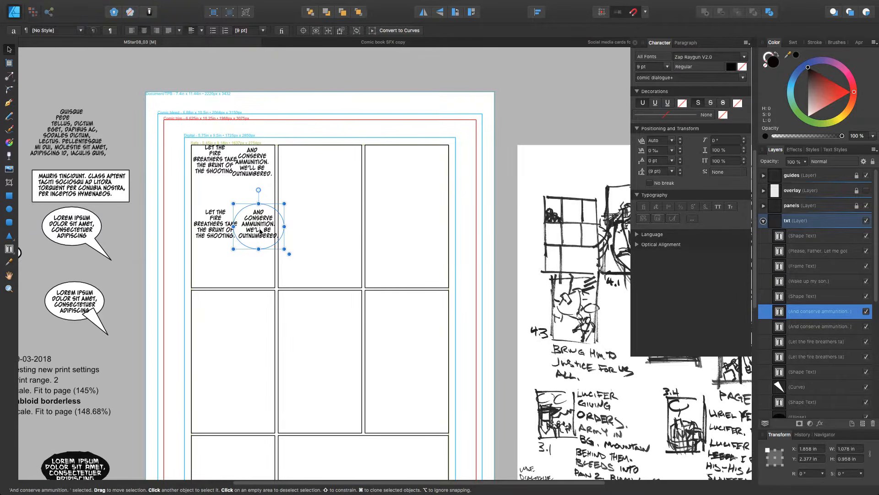
{"action": "left_click_drag", "start_coordinate": [173, 217], "coordinate": [249, 234]}
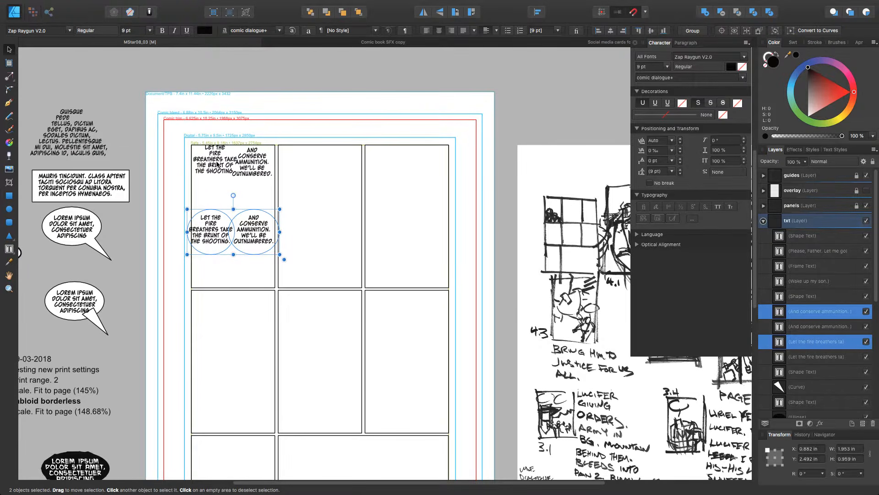
{"action": "left_click", "coordinate": [328, 222]}
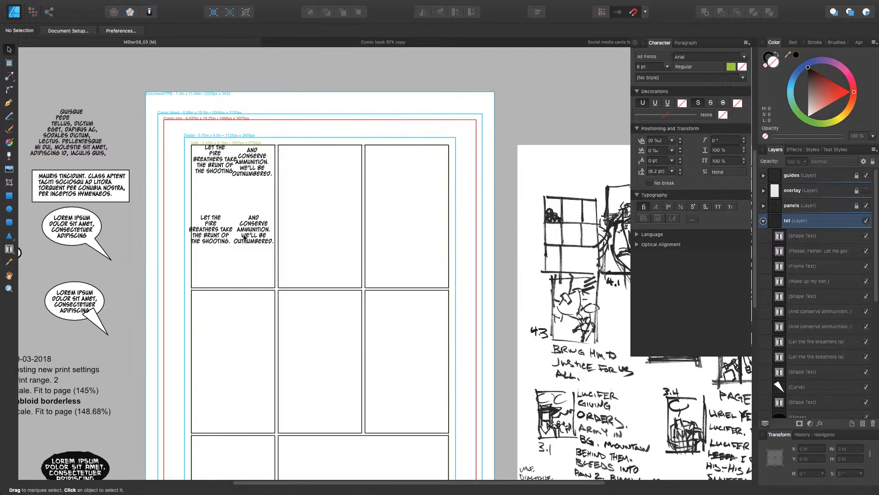
Move the copied "And conserve ammunition" frame to the first panel's lower-left corner and widen the copied "Let the fire breathers" frame to about 1.863 in
{"action": "left_click_drag", "start_coordinate": [244, 236], "coordinate": [209, 273]}
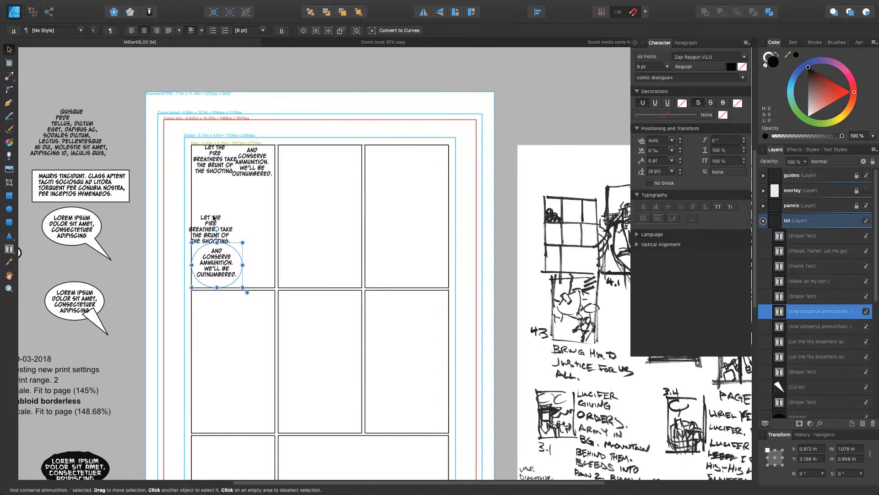
{"action": "left_click", "coordinate": [214, 218]}
{"action": "left_click_drag", "start_coordinate": [238, 231], "coordinate": [275, 231]}
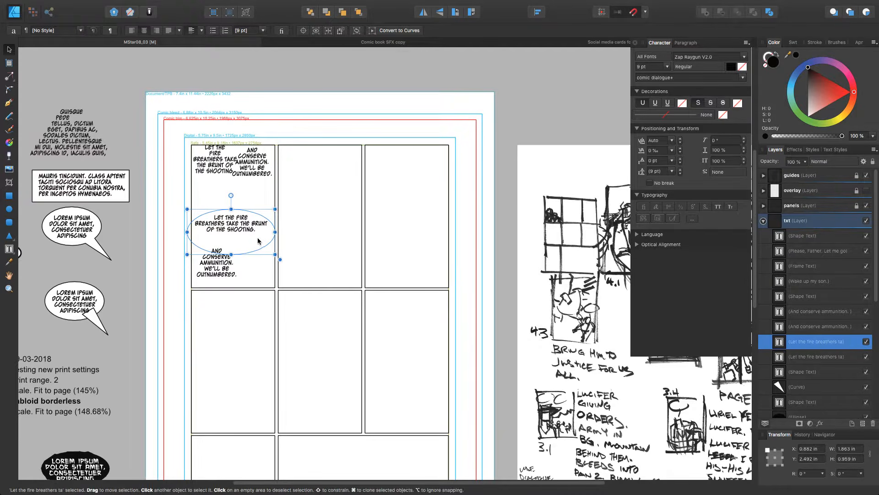
Reshape the copied "And conserve ammunition" frame to about 1.772 × 0.576 in across the first panel, directly beneath the other copied text
{"action": "left_click_drag", "start_coordinate": [231, 254], "coordinate": [275, 252]}
{"action": "left_click", "coordinate": [234, 255]}
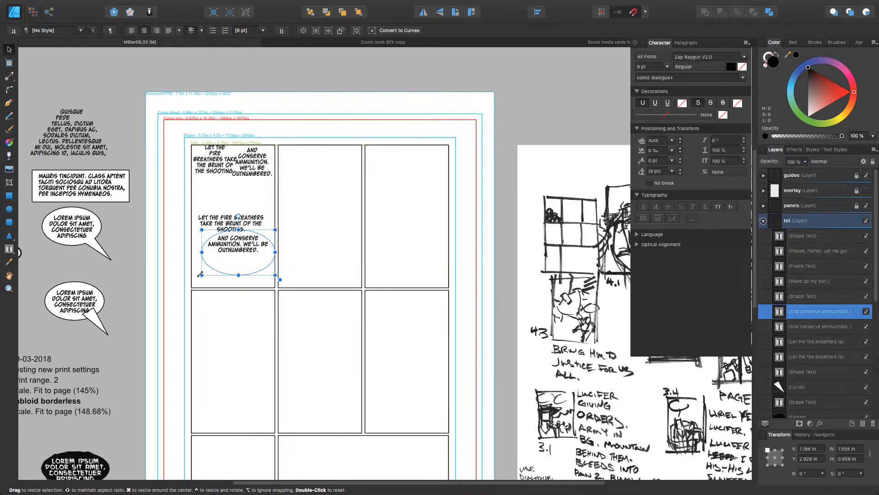
{"action": "left_click_drag", "start_coordinate": [200, 274], "coordinate": [192, 244]}
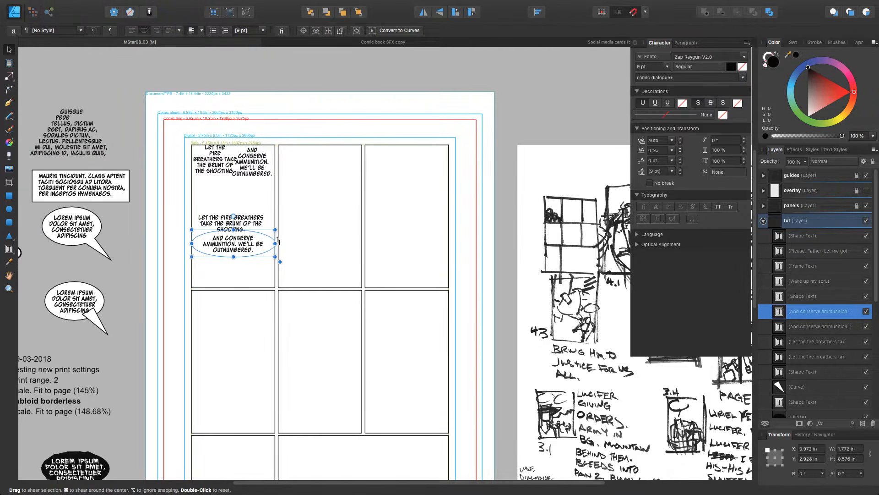
Resize the copied "Let the fire breathers" frame to about 1.842 × 0.53 in, with its left side on the first panel's edge
{"action": "left_click", "coordinate": [250, 223]}
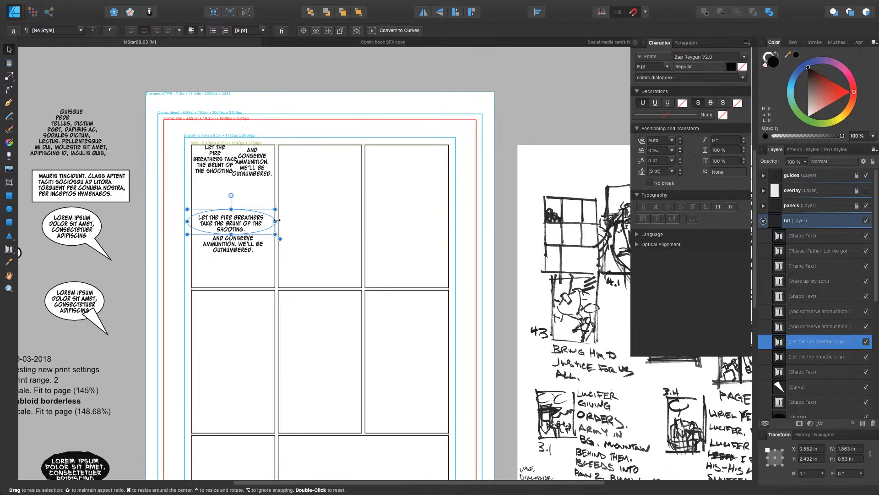
{"action": "left_click_drag", "start_coordinate": [279, 221], "coordinate": [284, 221]}
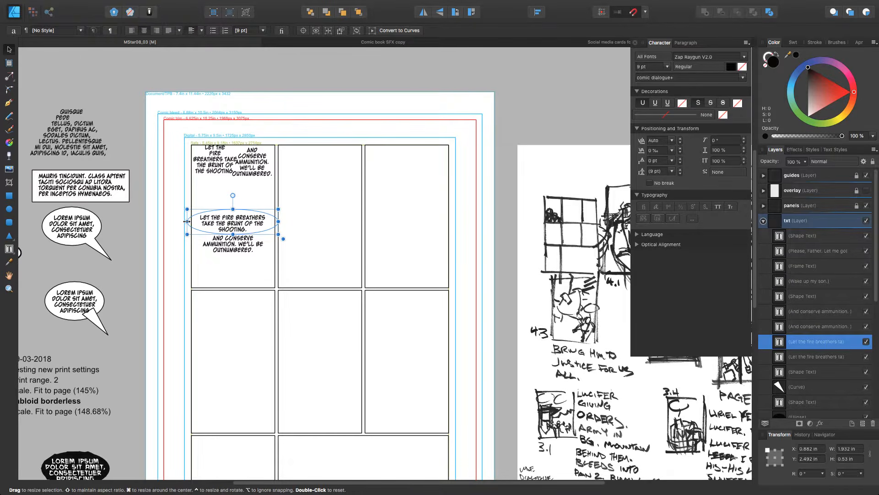
{"action": "left_click_drag", "start_coordinate": [188, 221], "coordinate": [191, 221]}
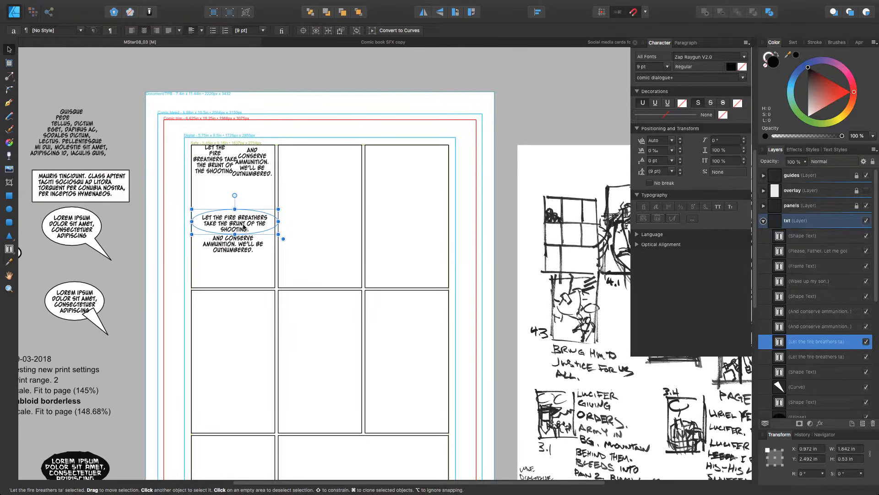
Nudge the lower "And conserve ammunition" frame slightly upward to about Y 2.922 in
{"action": "left_click", "coordinate": [235, 239]}
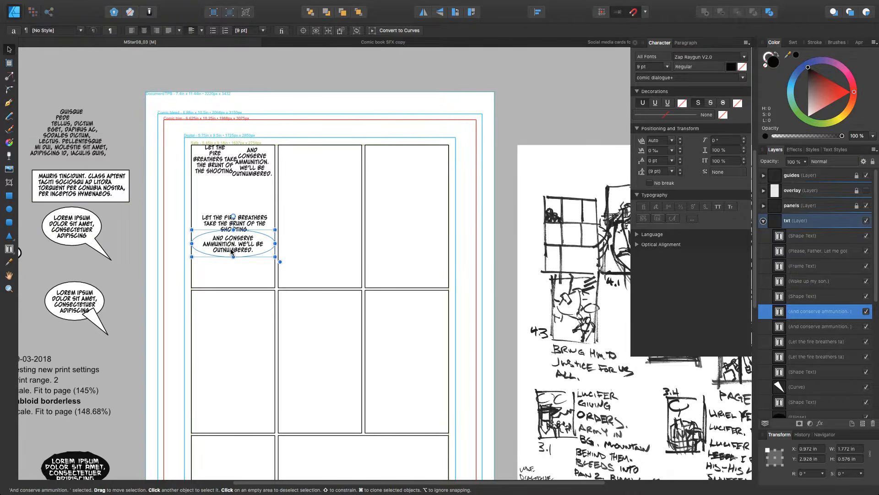
{"action": "key", "text": "Up"}
{"action": "key", "text": "Up"}
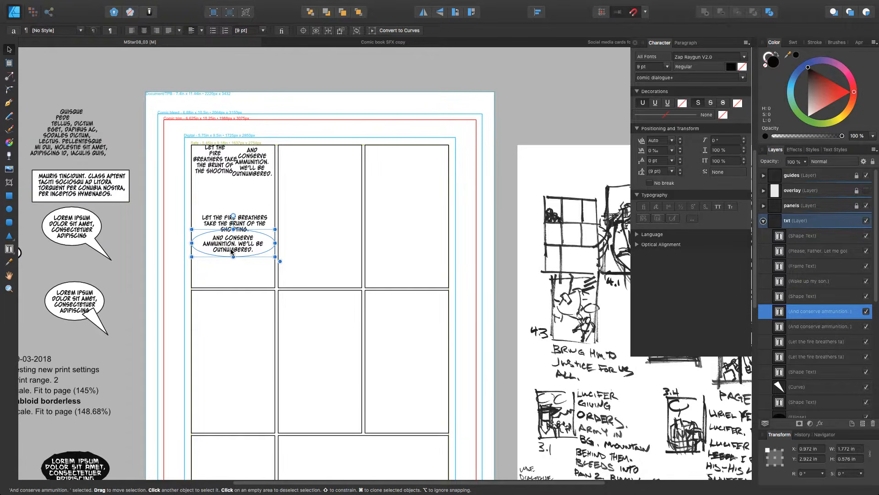
{"action": "left_click", "coordinate": [323, 220]}
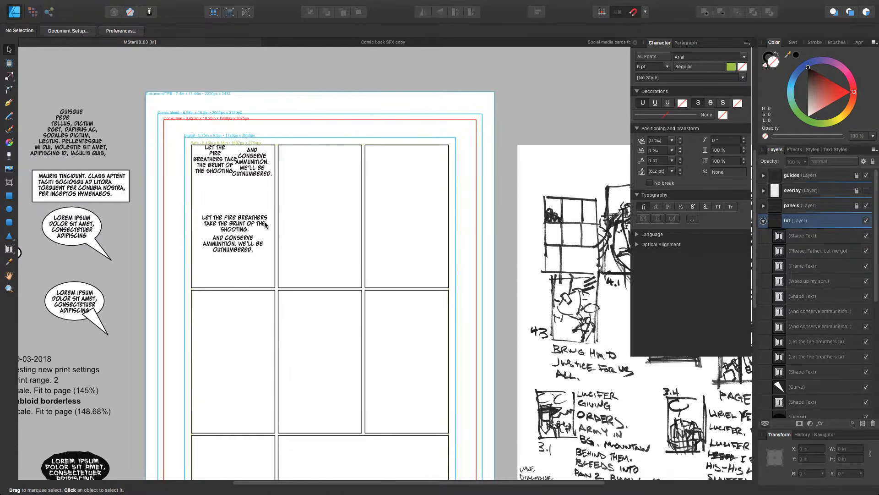
{"action": "left_click", "coordinate": [226, 242]}
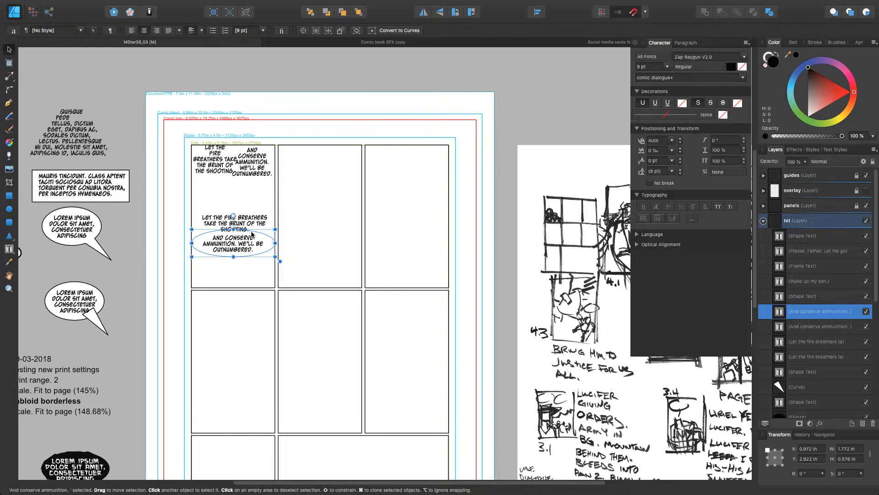
Widen the lower "And conserve ammunition" frame to 2 in and shift it left to about X 0.839 in
{"action": "left_click_drag", "start_coordinate": [275, 243], "coordinate": [287, 243]}
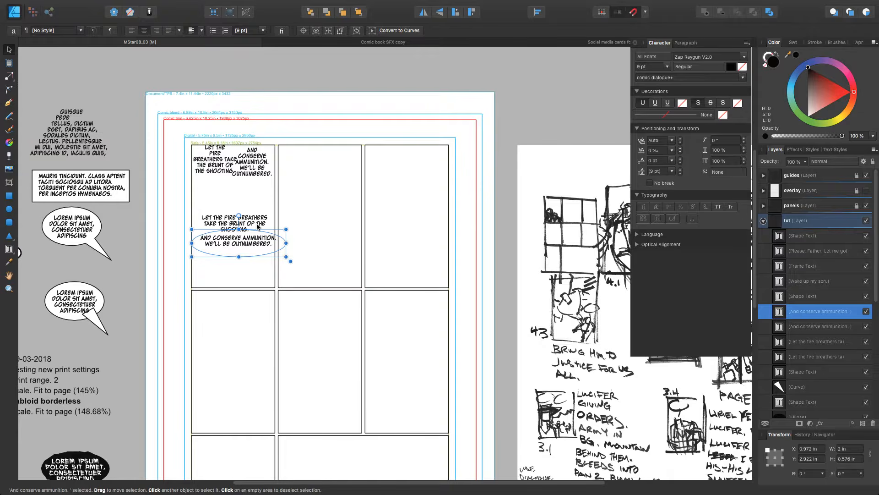
{"action": "key", "text": "shift+Left"}
{"action": "key", "text": "shift+Left"}
{"action": "key", "text": "shift+Left"}
{"action": "key", "text": "shift+Left"}
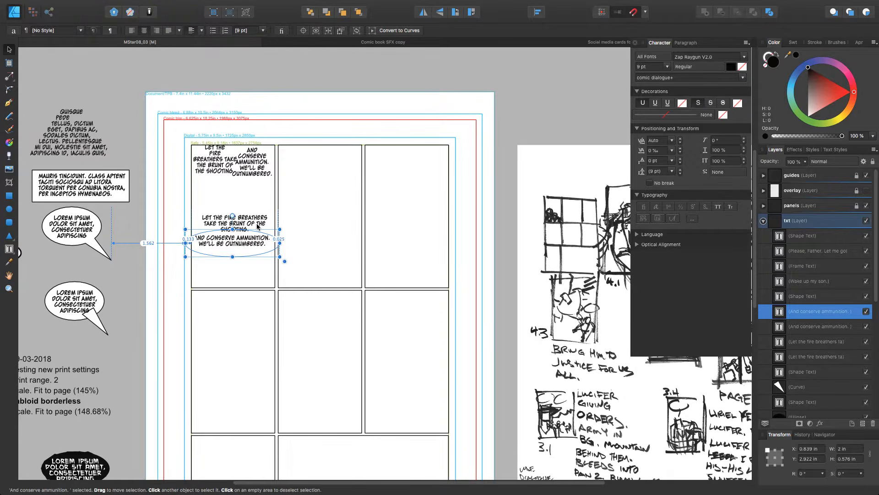
{"action": "left_click", "coordinate": [292, 206]}
Widen the lower "Let the fire breathers" frame to about 1.998 in and shift it left to about X 0.869 in
{"action": "left_click", "coordinate": [247, 220]}
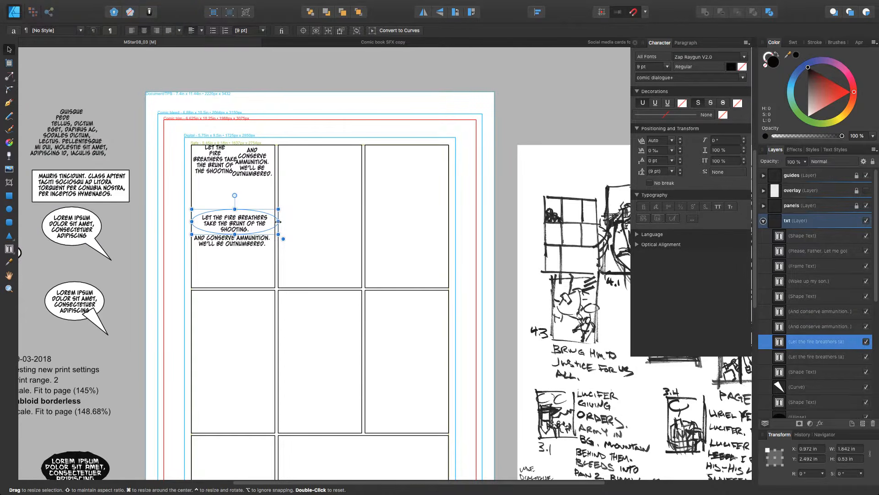
{"action": "left_click_drag", "start_coordinate": [279, 221], "coordinate": [286, 222]}
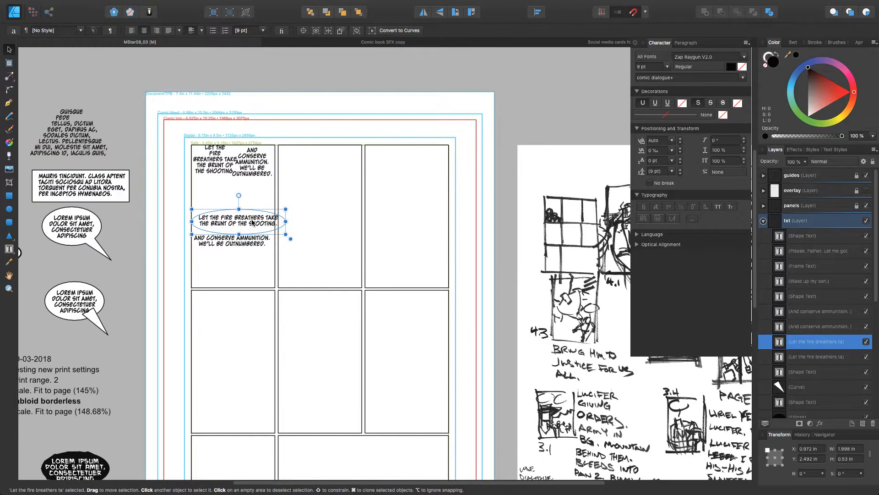
{"action": "key", "text": "shift+Left"}
{"action": "key", "text": "shift+Left"}
{"action": "key", "text": "shift+Left"}
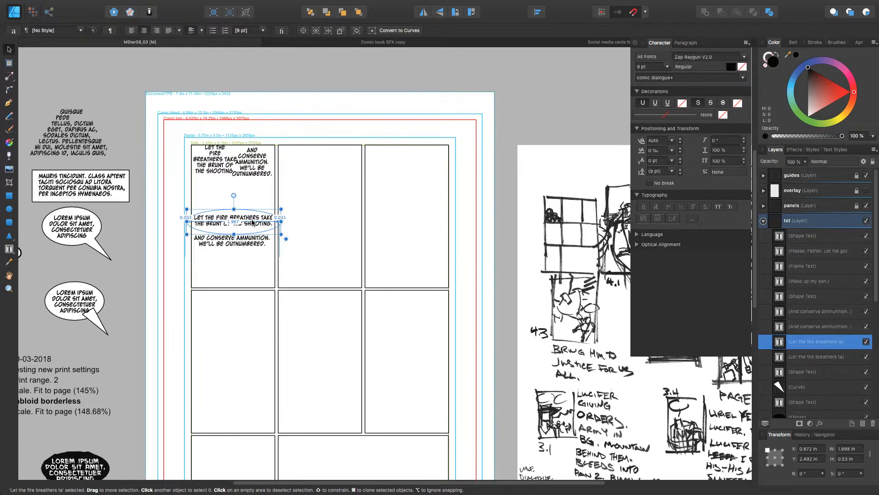
{"action": "key", "text": "Left"}
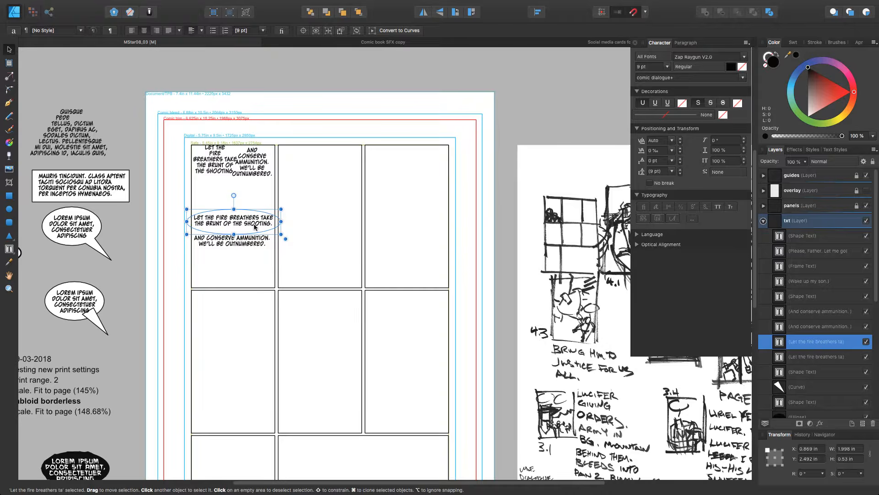
Move the lower "And conserve ammunition" frame up to about Y 2.788 in, close beneath the other dialogue
{"action": "left_click", "coordinate": [236, 271]}
{"action": "left_click", "coordinate": [237, 243]}
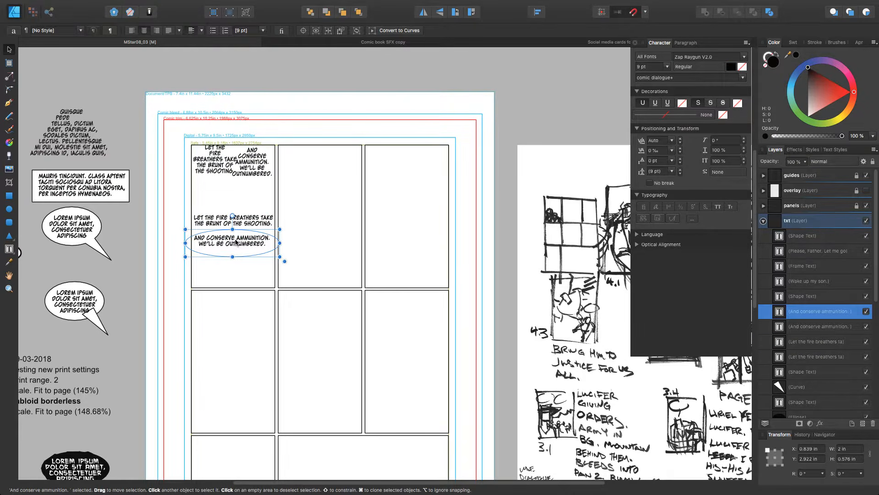
{"action": "key", "text": "shift+Up"}
{"action": "key", "text": "shift+Up"}
{"action": "key", "text": "shift+Up"}
{"action": "key", "text": "shift+Up"}
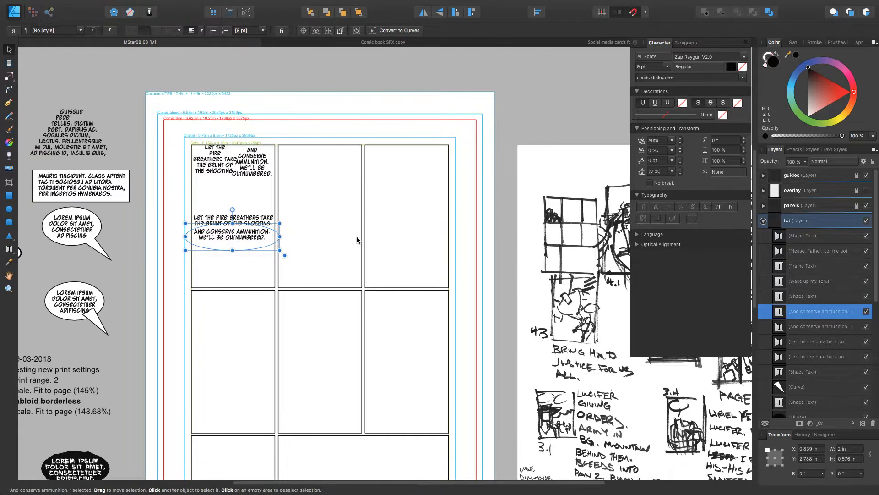
{"action": "left_click", "coordinate": [312, 236]}
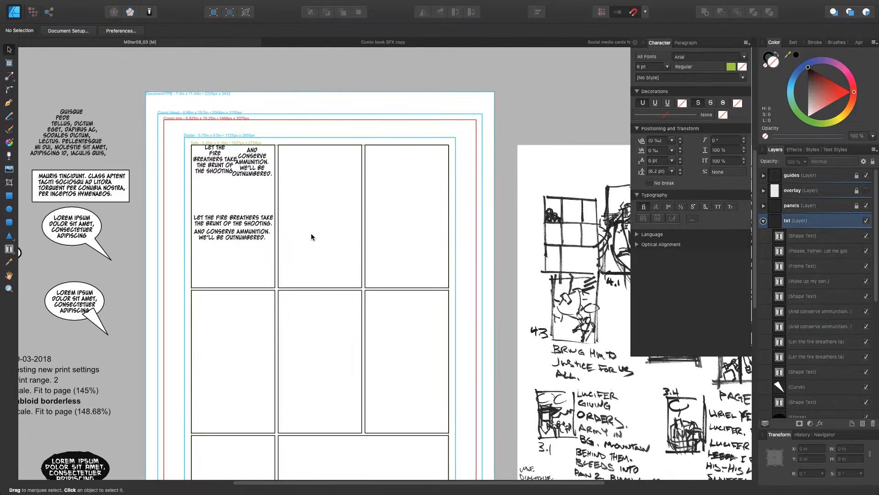
Nudge the lower "And conserve ammunition" frame slightly down to about Y 2.815 in
{"action": "left_click", "coordinate": [254, 238]}
{"action": "key", "text": "Down"}
{"action": "key", "text": "Down"}
{"action": "key", "text": "Down"}
{"action": "key", "text": "Down"}
{"action": "key", "text": "Down"}
{"action": "key", "text": "Down"}
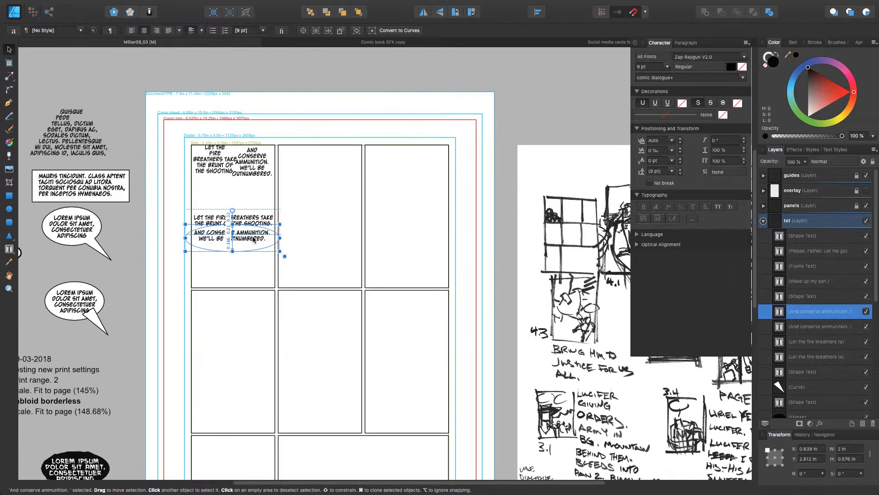
{"action": "left_click", "coordinate": [302, 214]}
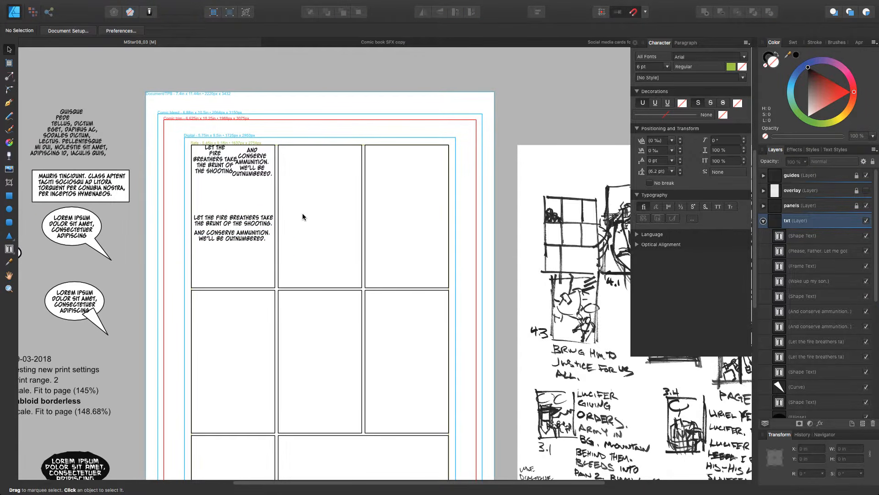
{"action": "left_click", "coordinate": [239, 236]}
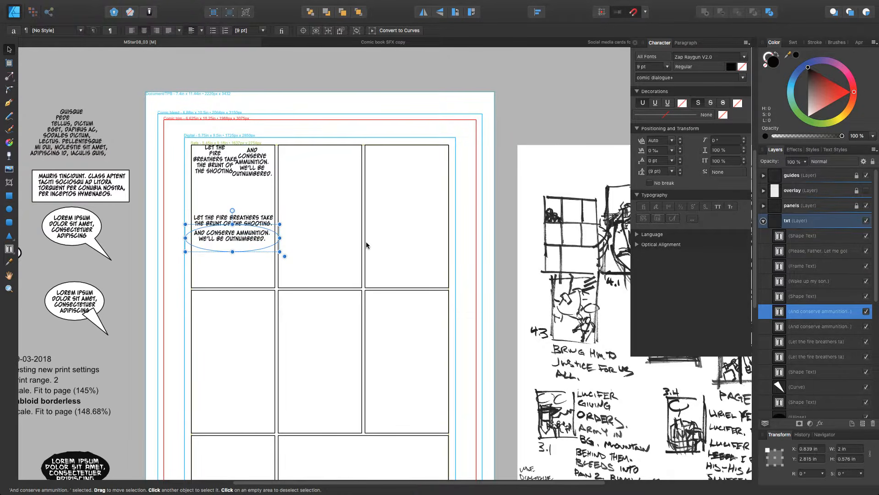
{"action": "left_click", "coordinate": [329, 235]}
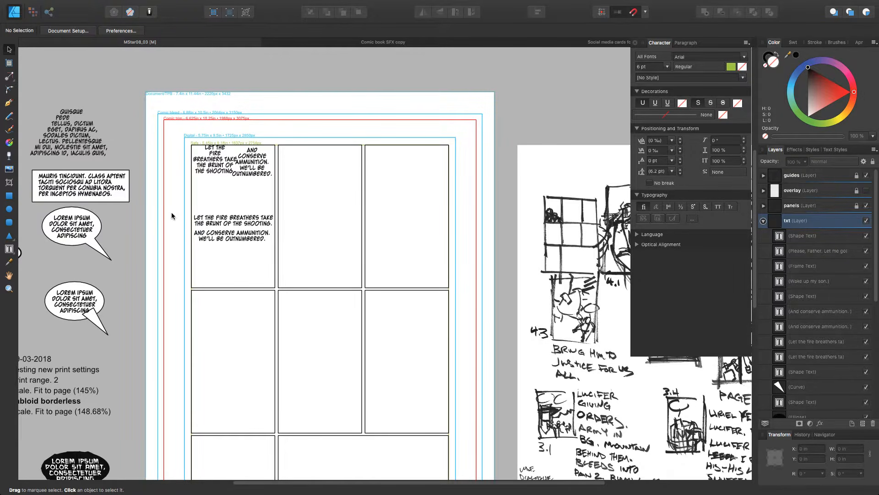
Draw an ellipse about 2.104 × 0.611 in around the lower "Let the fire breathers" text in the first panel
{"action": "key", "text": "m"}
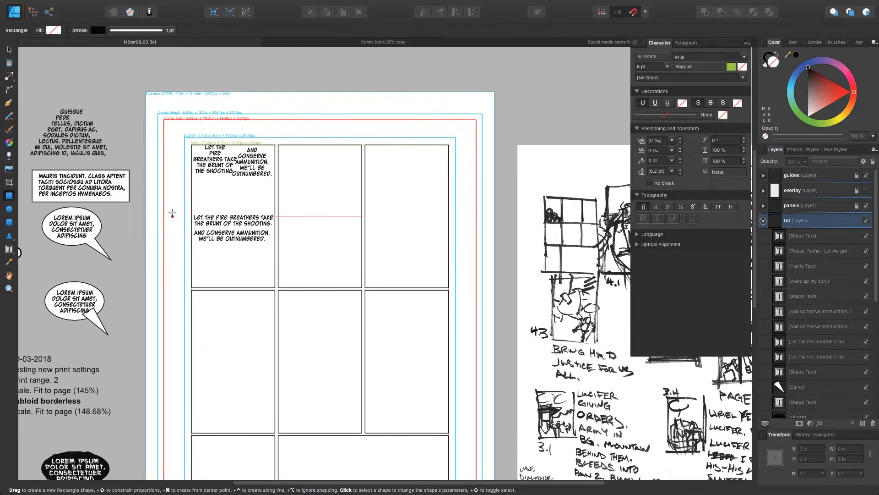
{"action": "left_click", "coordinate": [9, 208]}
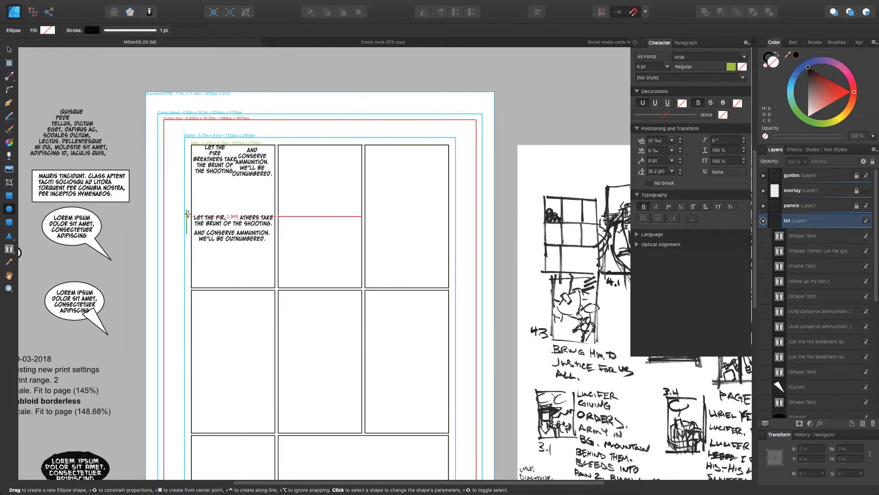
{"action": "left_click_drag", "start_coordinate": [186, 209], "coordinate": [286, 237]}
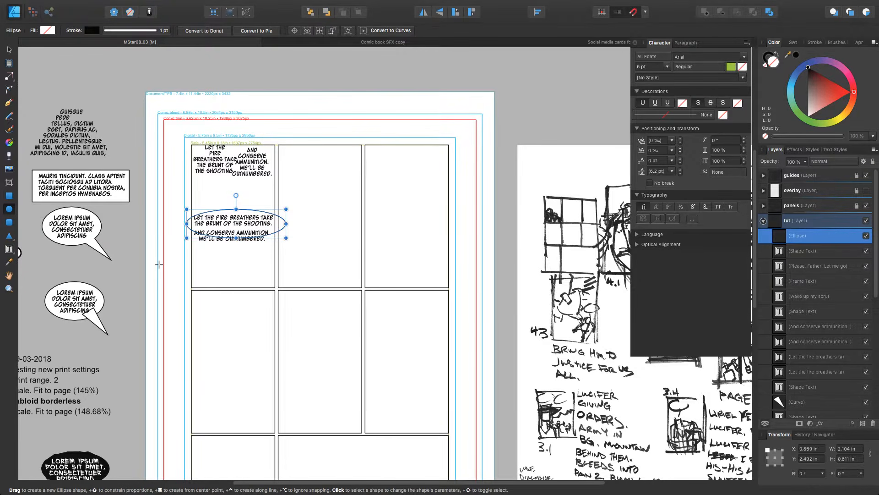
Fill the new ellipse with white sampled from the upper Lorem ipsum speech balloon beside the page
{"action": "left_click", "coordinate": [10, 262]}
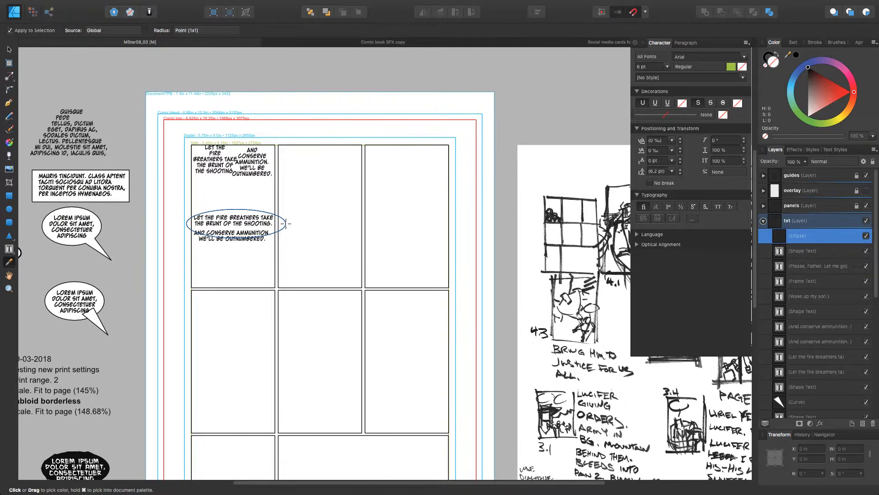
{"action": "left_click", "coordinate": [9, 49]}
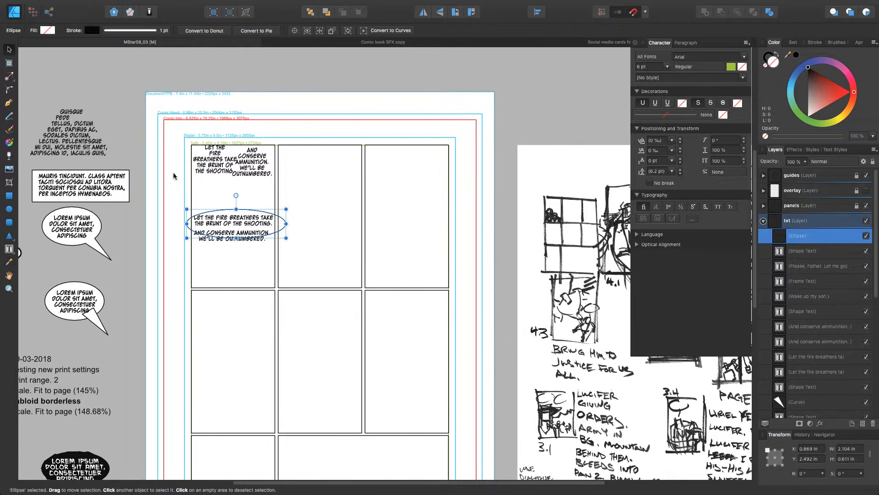
{"action": "left_click", "coordinate": [10, 262]}
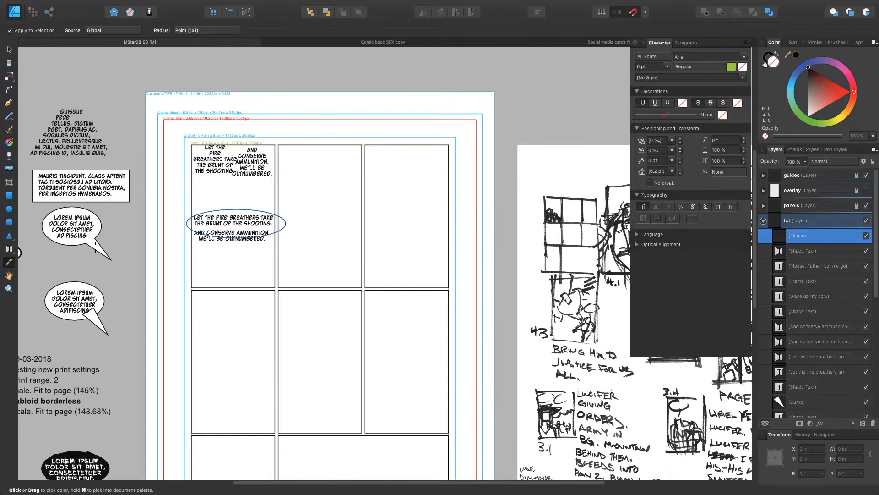
{"action": "left_click", "coordinate": [95, 247]}
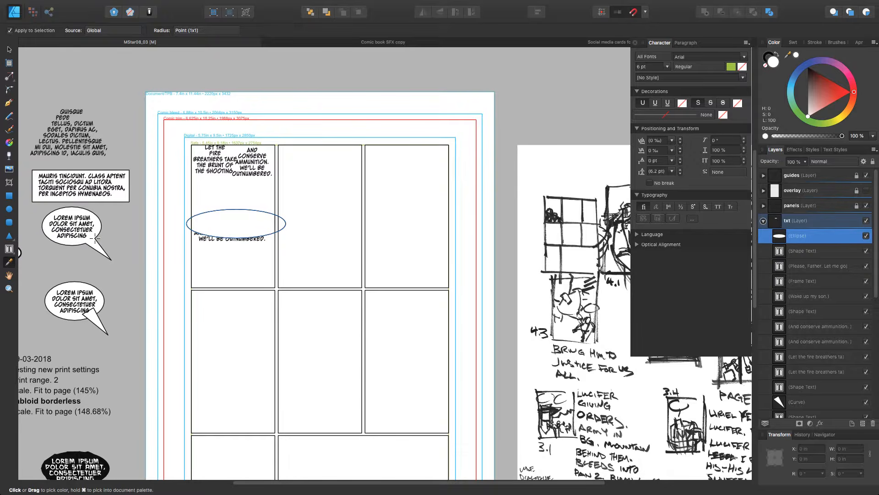
{"action": "left_click", "coordinate": [95, 238]}
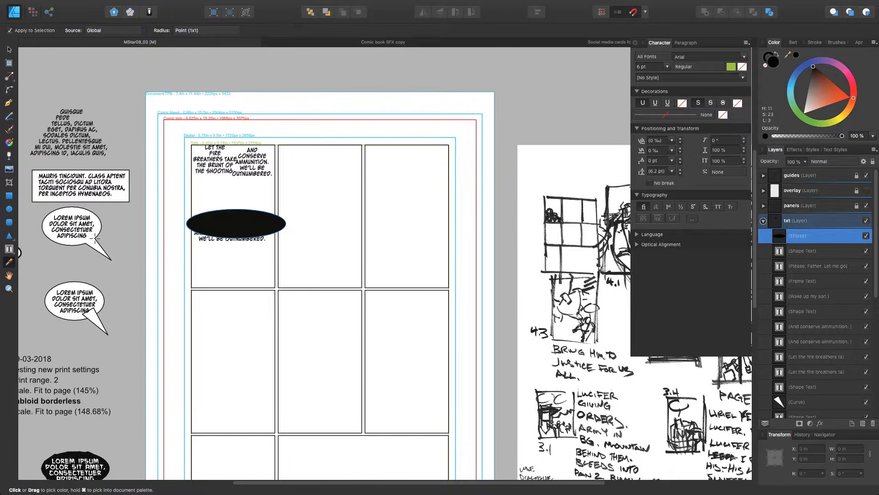
{"action": "left_click", "coordinate": [95, 238]}
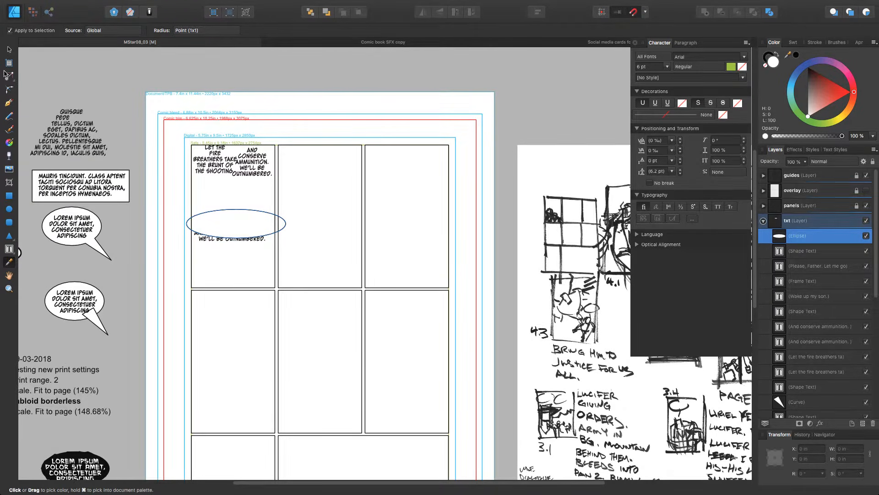
{"action": "left_click", "coordinate": [9, 49]}
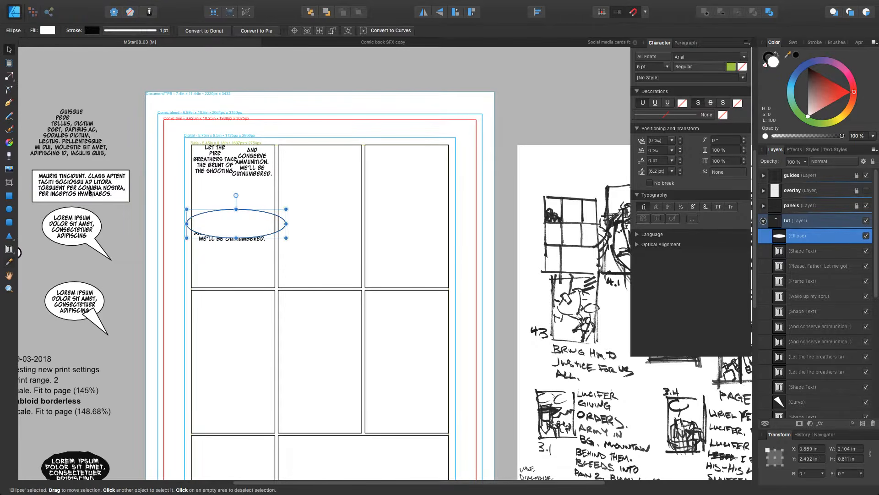
Select the upper Lorem ipsum speech balloon beside the page and show the available object styles
{"action": "left_click", "coordinate": [103, 251]}
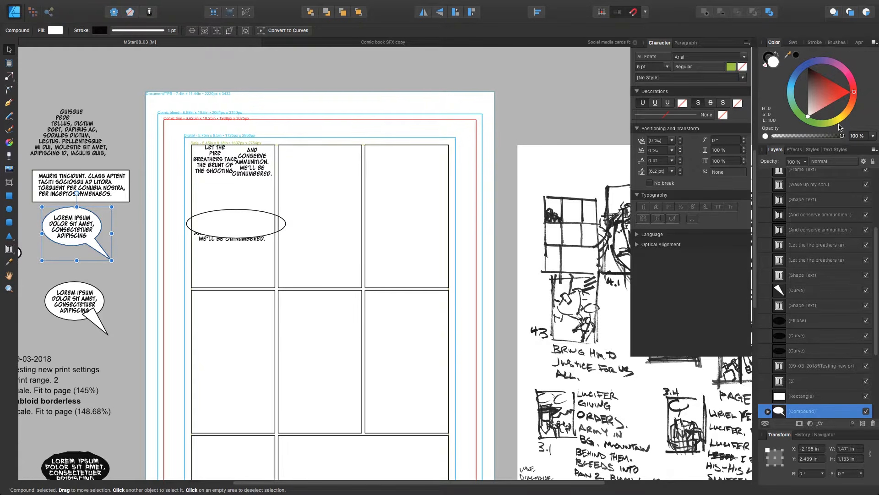
{"action": "left_click", "coordinate": [813, 151]}
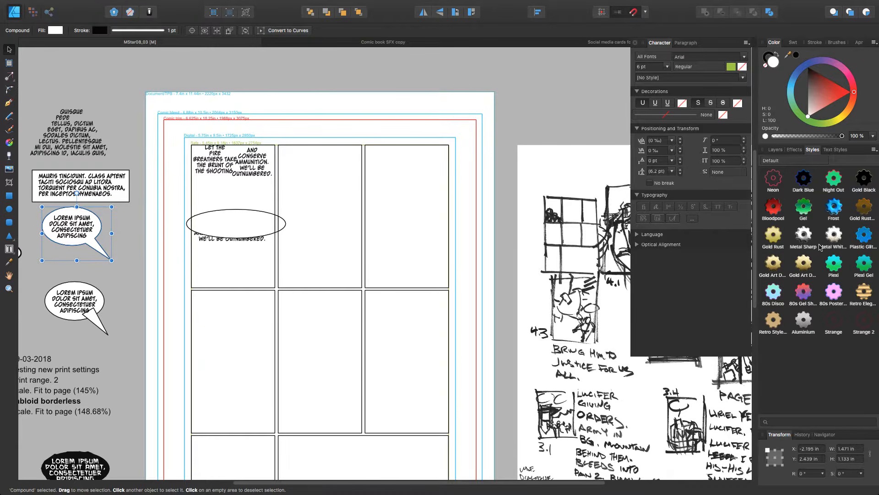
Save the selected speech balloon's appearance as a new style in the Default category and name it Word Balloon
{"action": "left_click", "coordinate": [874, 150]}
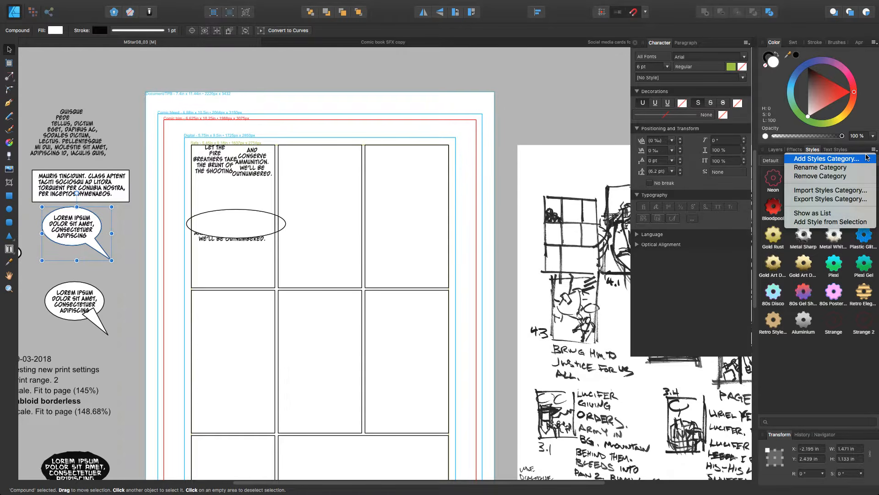
{"action": "left_click", "coordinate": [823, 222]}
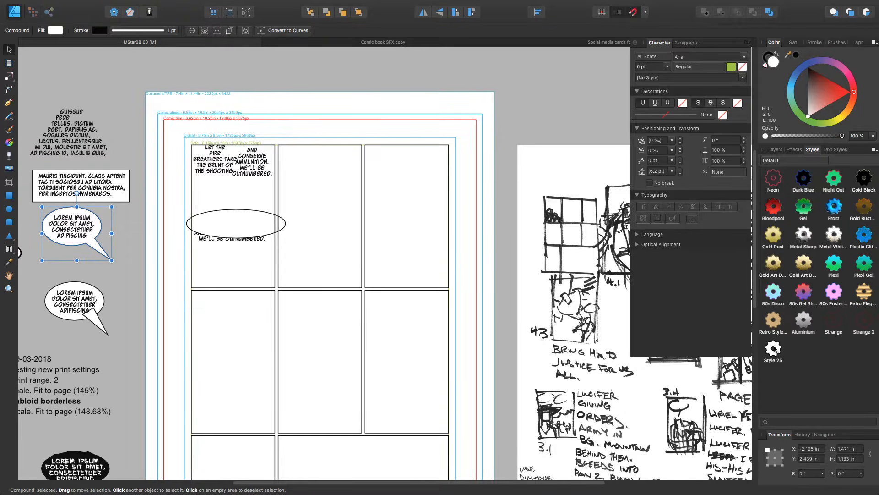
{"action": "left_click", "coordinate": [770, 362]}
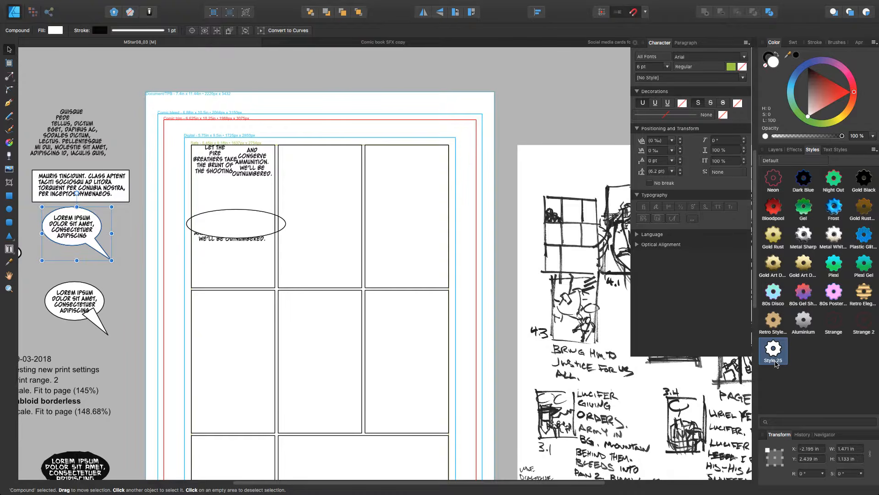
{"action": "right_click", "coordinate": [776, 363]}
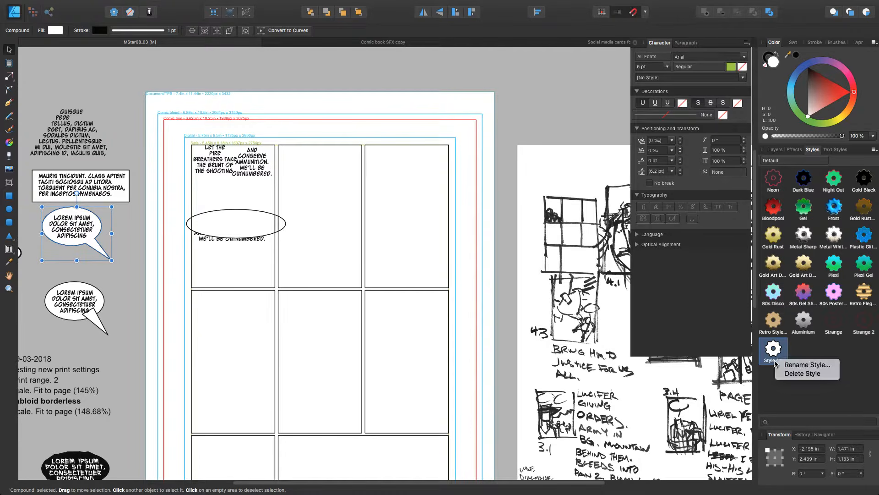
{"action": "left_click", "coordinate": [805, 366]}
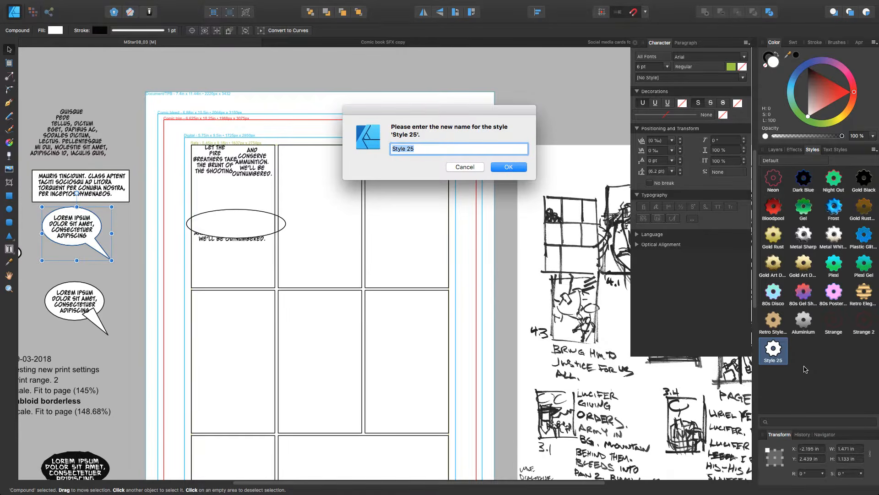
{"action": "type", "text": "Woor"}
{"action": "key", "text": "BackSpace"}
{"action": "type", "text": "d Balloo"}
{"action": "key", "text": "BackSpace"}
{"action": "key", "text": "BackSpace"}
{"action": "key", "text": "BackSpace"}
{"action": "key", "text": "BackSpace"}
{"action": "key", "text": "BackSpace"}
{"action": "key", "text": "BackSpace"}
{"action": "key", "text": "BackSpace"}
{"action": "key", "text": "BackSpace"}
{"action": "key", "text": "BackSpace"}
{"action": "type", "text": "rd Balloon"}
{"action": "left_click", "coordinate": [506, 167]}
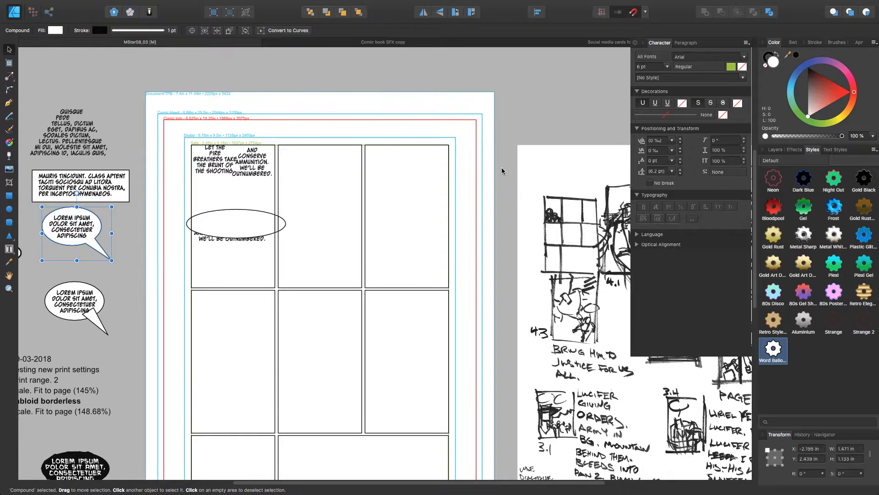
Send the blank ellipse behind the dialogue and resize it around "Let the fire breathers take the brunt of the shooting" to about 2 × 0.57 in
{"action": "left_click", "coordinate": [285, 227]}
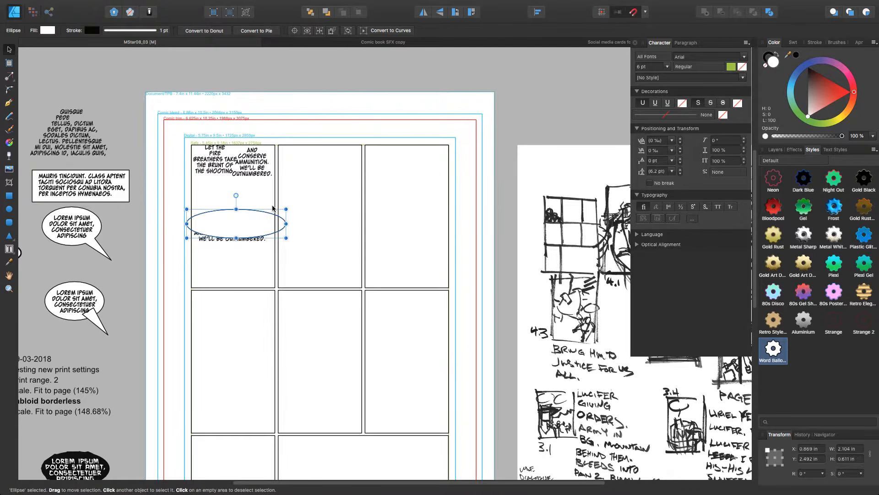
{"action": "key", "text": "super+shift+bracketleft"}
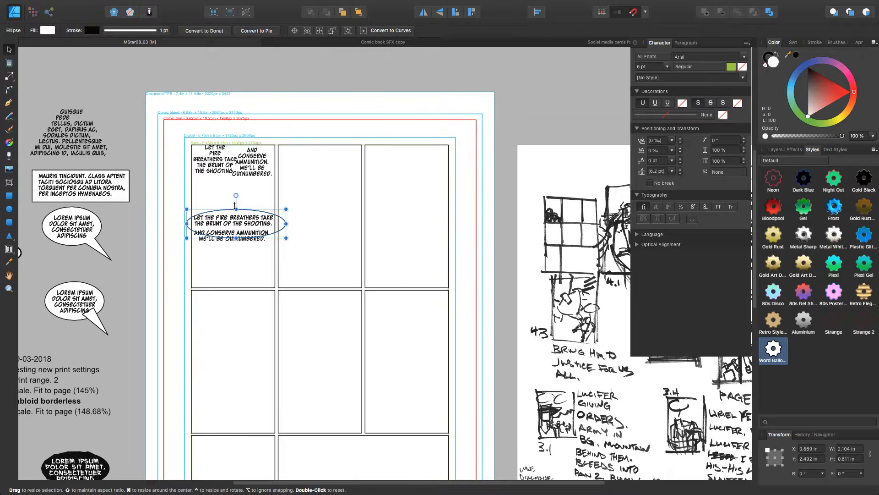
{"action": "left_click_drag", "start_coordinate": [235, 206], "coordinate": [235, 203]}
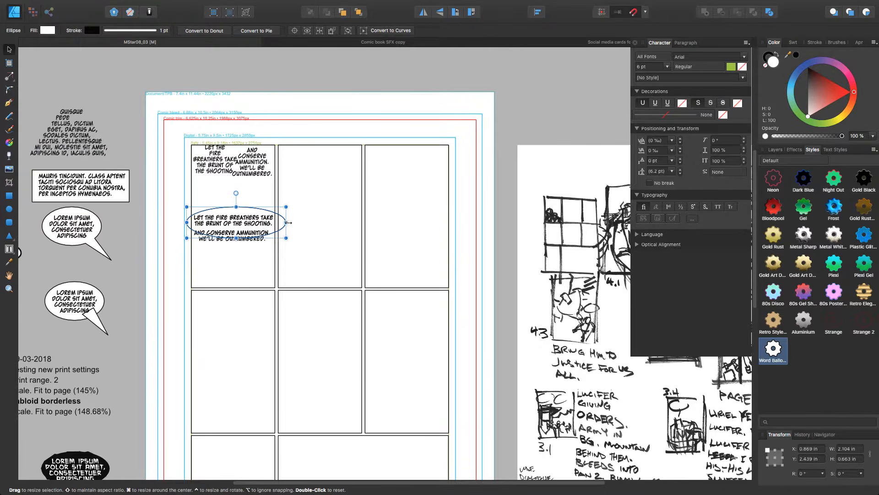
{"action": "left_click_drag", "start_coordinate": [288, 222], "coordinate": [282, 223]}
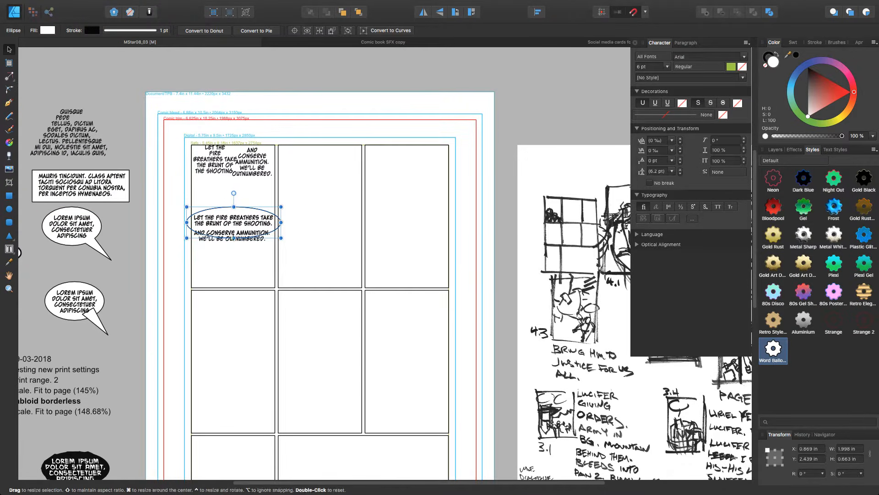
{"action": "left_click_drag", "start_coordinate": [234, 238], "coordinate": [233, 233]}
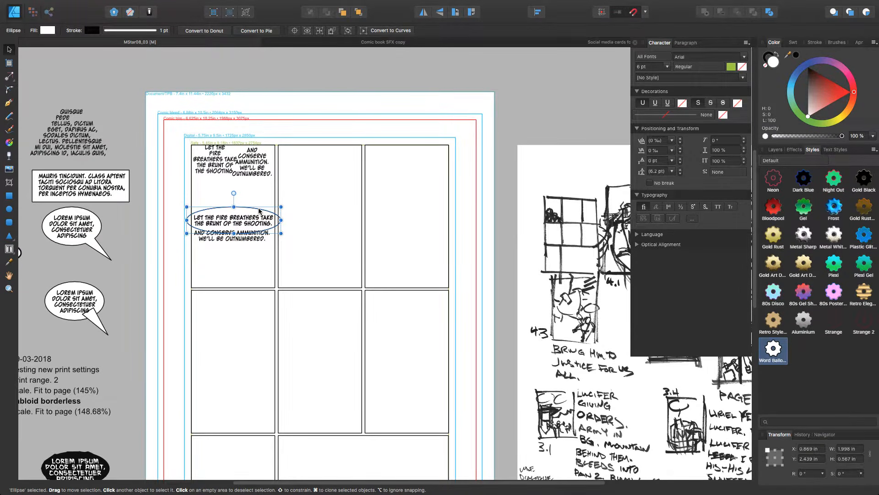
Duplicate the ellipse downward so the copy surrounds the dialogue "And conserve ammunition. We'll be outnumbered."
{"action": "left_click_drag", "start_coordinate": [259, 211], "coordinate": [258, 226]}
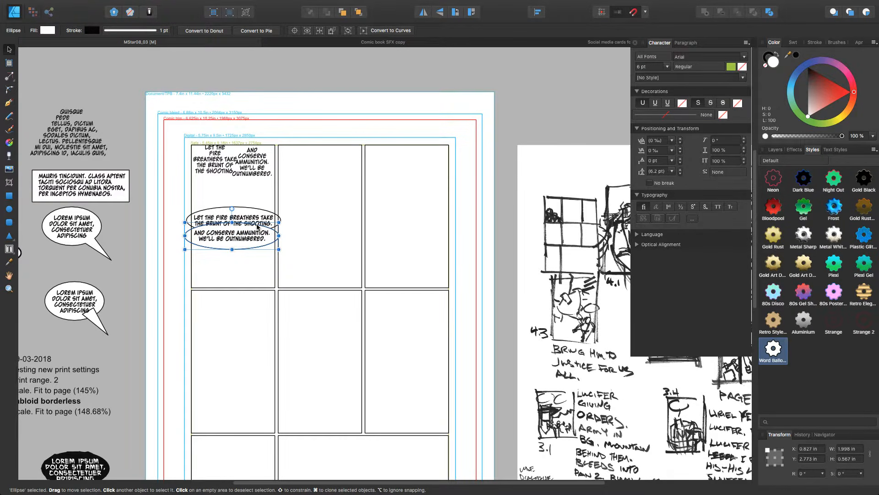
{"action": "key", "text": "super+]"}
{"action": "left_click_drag", "start_coordinate": [257, 226], "coordinate": [257, 226]}
{"action": "left_click", "coordinate": [318, 205]}
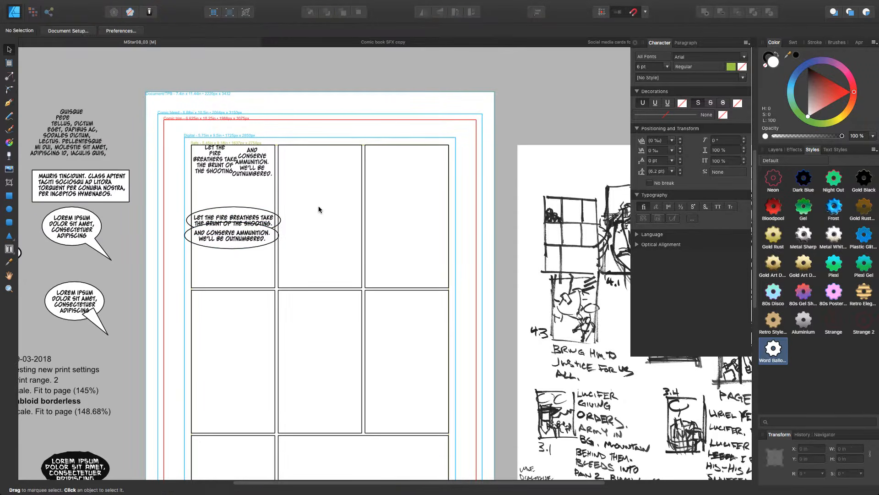
Try to select the balloon ellipses beneath the two overlapping dialogue text frames
{"action": "left_click", "coordinate": [251, 210]}
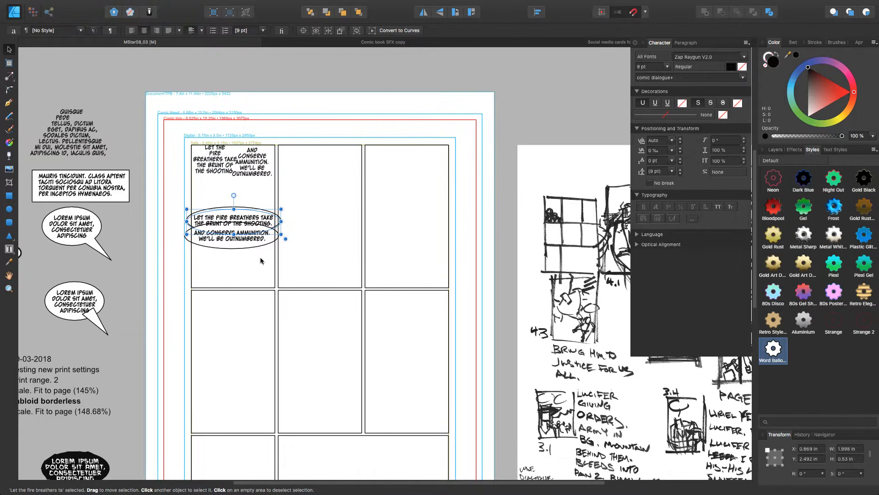
{"action": "left_click", "coordinate": [252, 247]}
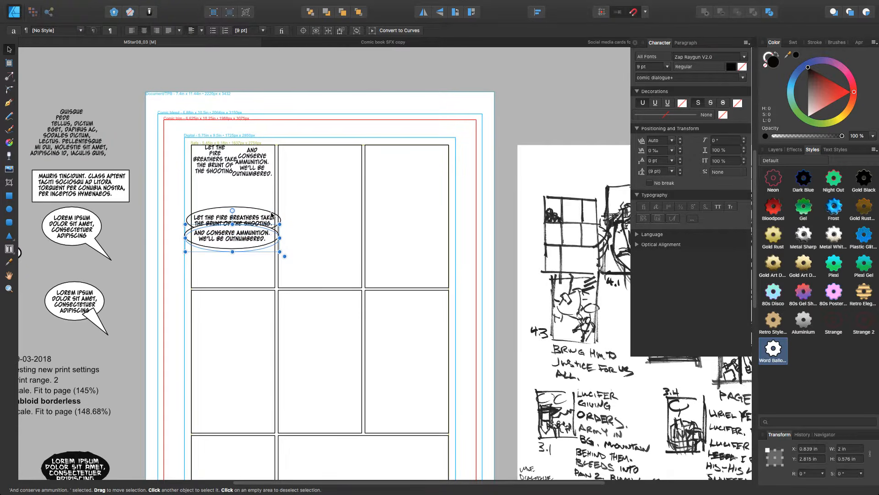
{"action": "left_click", "coordinate": [345, 227]}
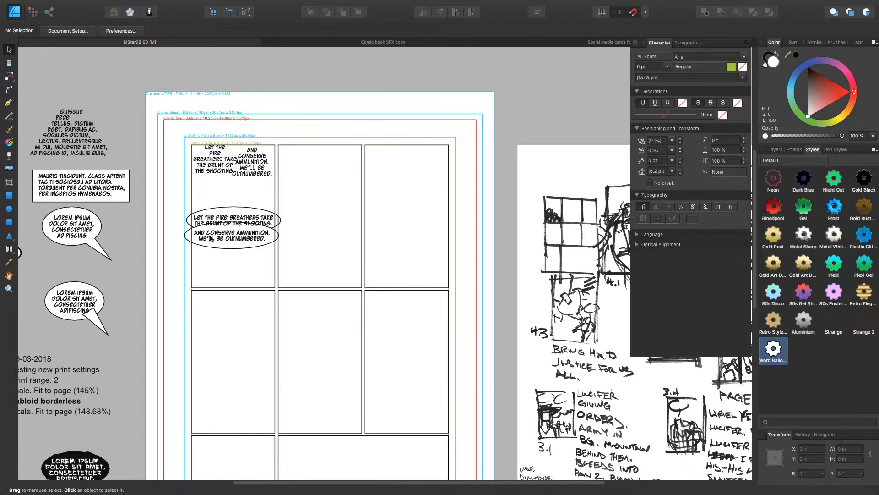
{"action": "left_click", "coordinate": [232, 249]}
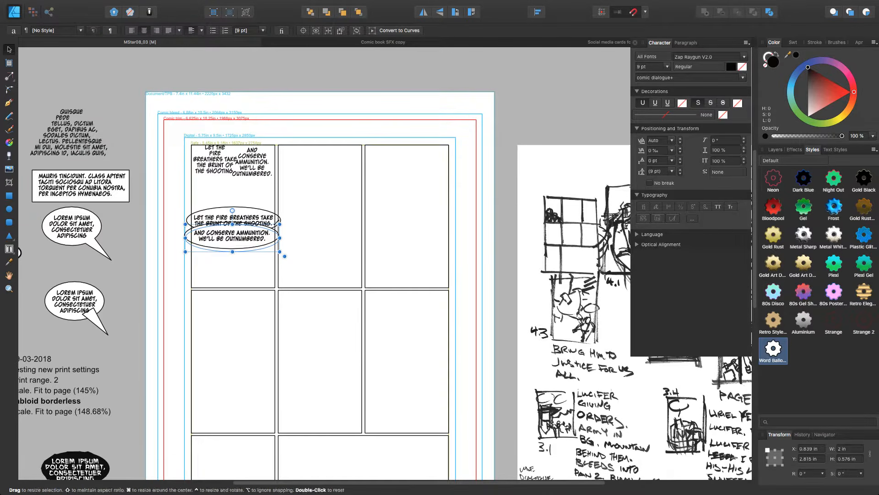
{"action": "left_click", "coordinate": [279, 238]}
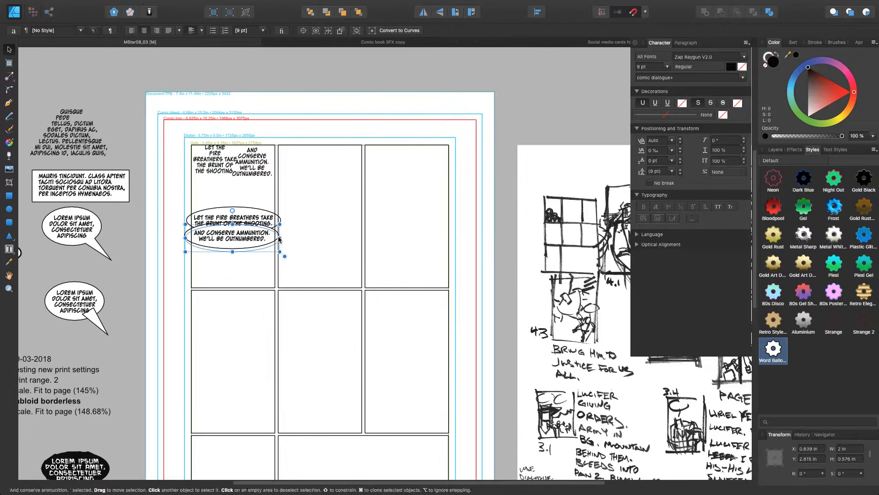
{"action": "left_click", "coordinate": [290, 233]}
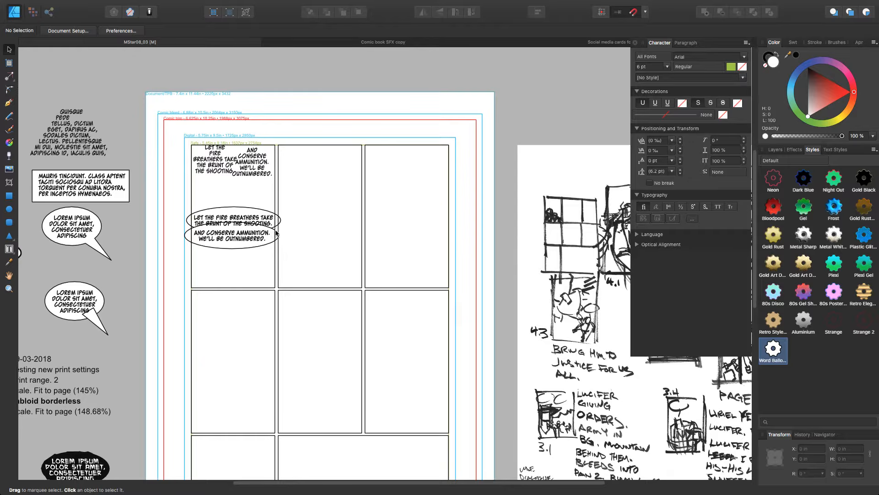
{"action": "left_click", "coordinate": [276, 233]}
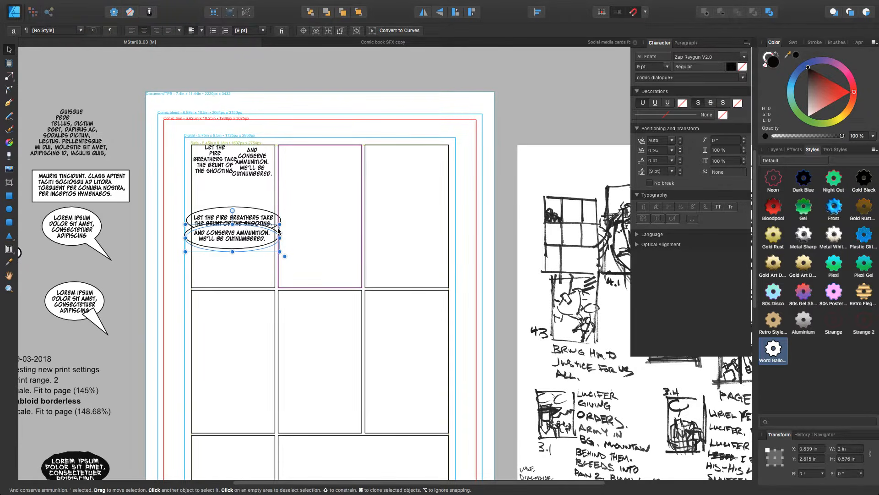
Try to select the upper and lower balloon ellipses together without picking up their text frames
{"action": "key", "text": "super+equal"}
{"action": "key", "text": "super+equal"}
{"action": "left_click_drag", "start_coordinate": [208, 224], "coordinate": [327, 294]}
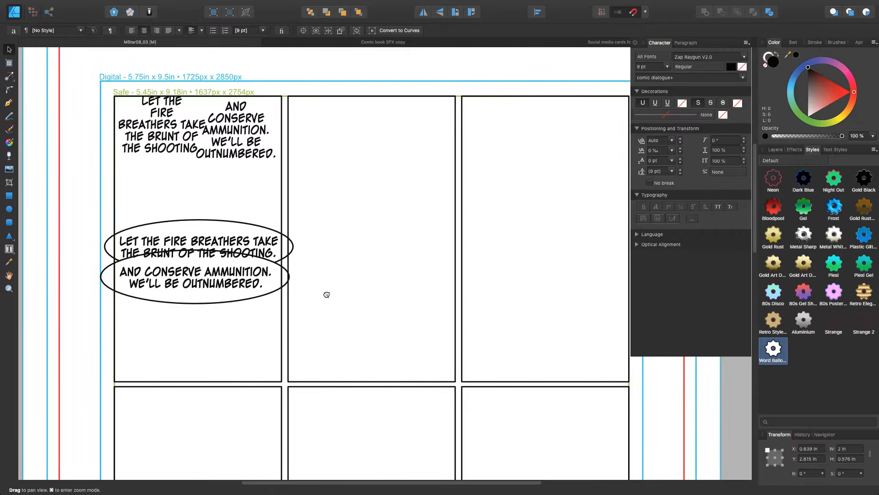
{"action": "left_click", "coordinate": [293, 246]}
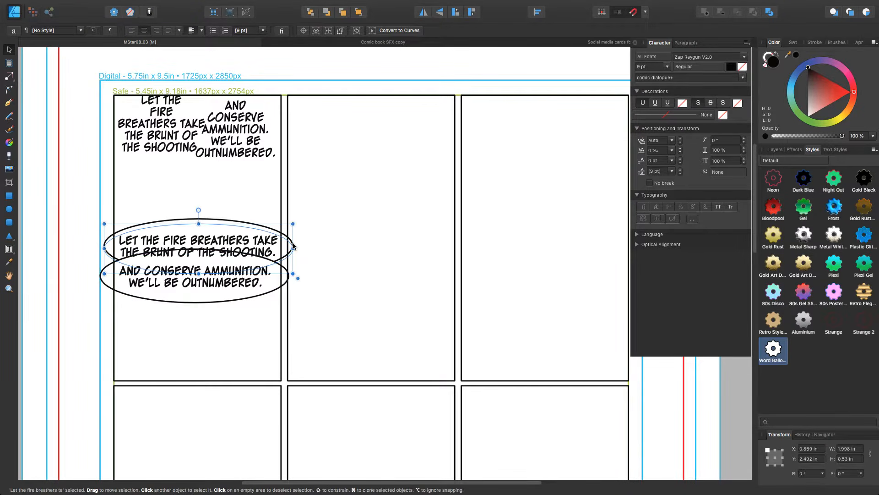
{"action": "left_click", "coordinate": [224, 221]}
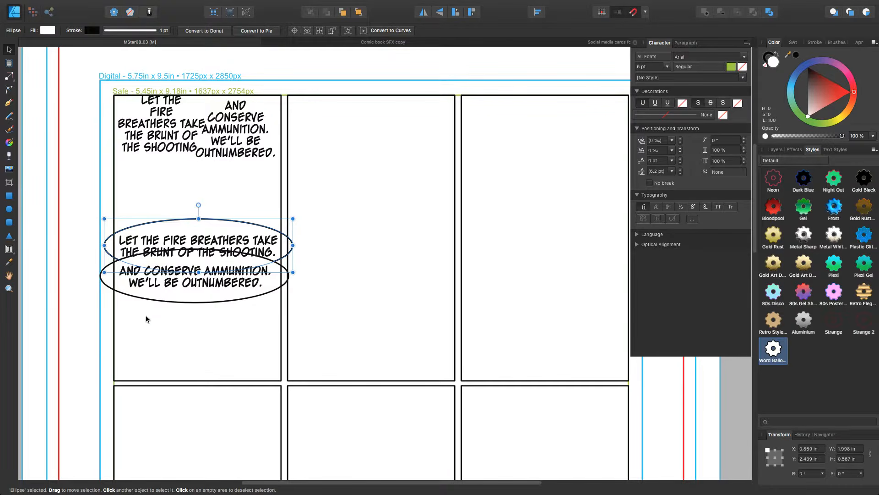
{"action": "left_click", "coordinate": [123, 295], "text": "shift"}
{"action": "left_click", "coordinate": [123, 296], "text": "shift"}
{"action": "left_click", "coordinate": [103, 285], "text": "shift"}
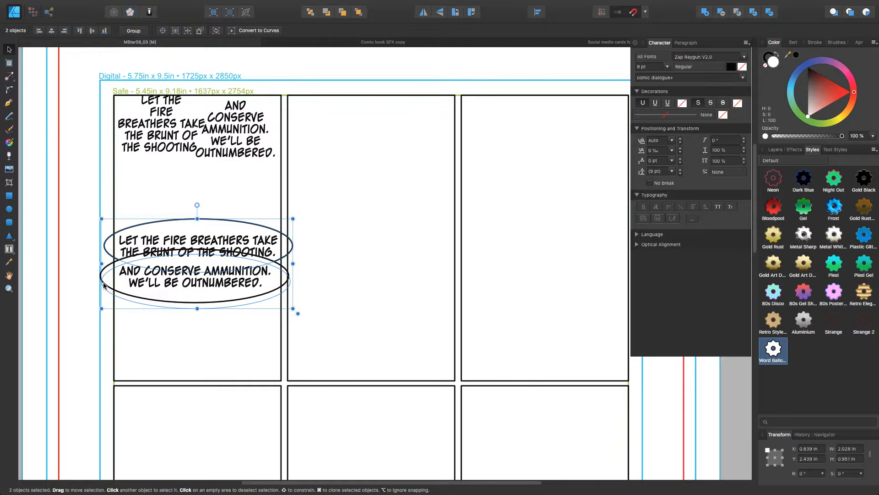
{"action": "left_click", "coordinate": [103, 285], "text": "shift"}
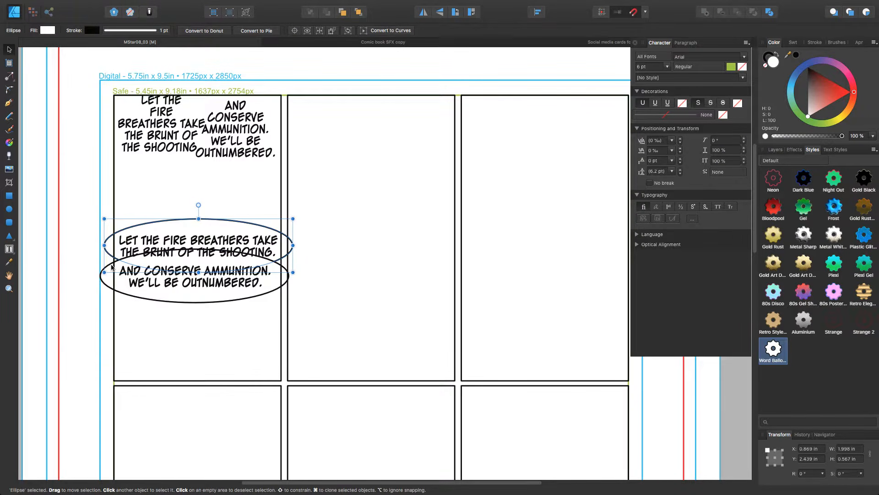
Check the Assistant options for painting, brushes, filters, adjustments and masks, leaving the settings as they are
{"action": "mouse_move", "coordinate": [260, 2]}
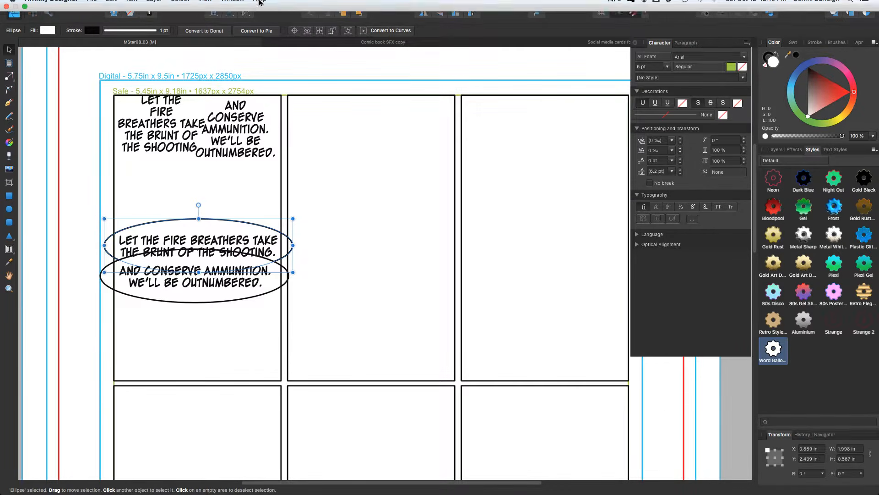
{"action": "left_click", "coordinate": [233, 5]}
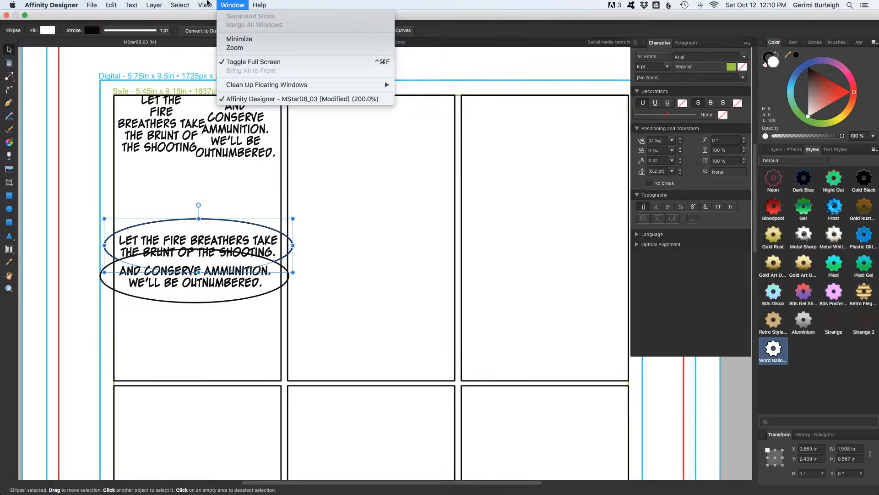
{"action": "mouse_move", "coordinate": [207, 4]}
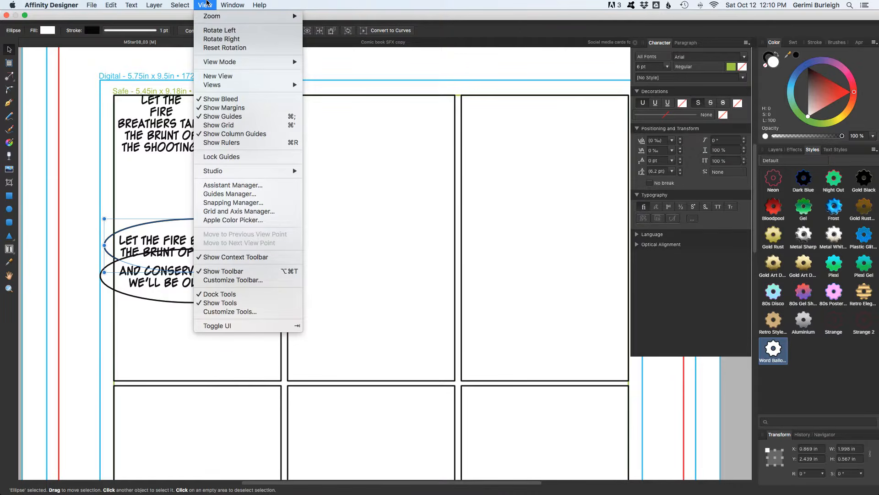
{"action": "left_click", "coordinate": [245, 190]}
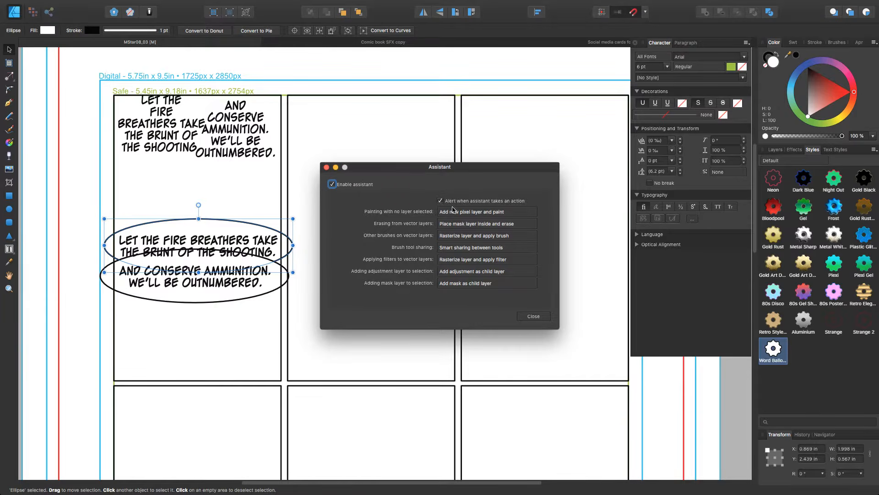
{"action": "left_click", "coordinate": [543, 317]}
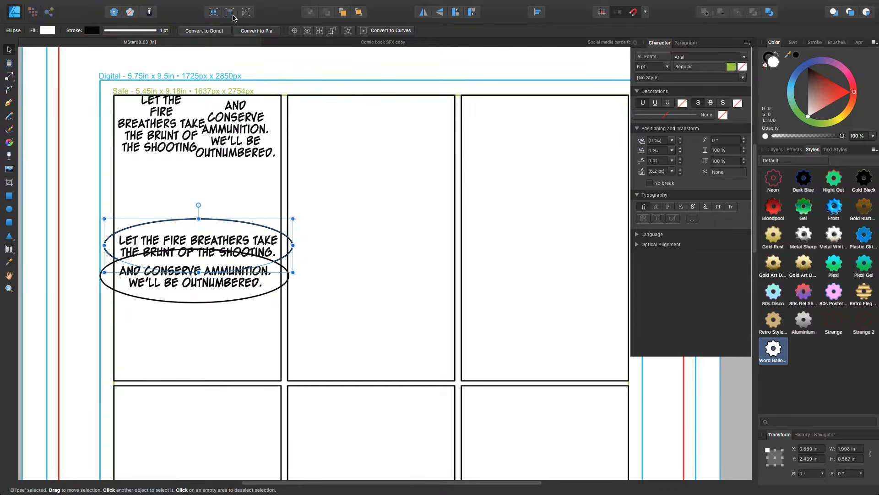
Lock the lower and upper dialogue text frames inside the two overlapping balloons
{"action": "left_click", "coordinate": [109, 265]}
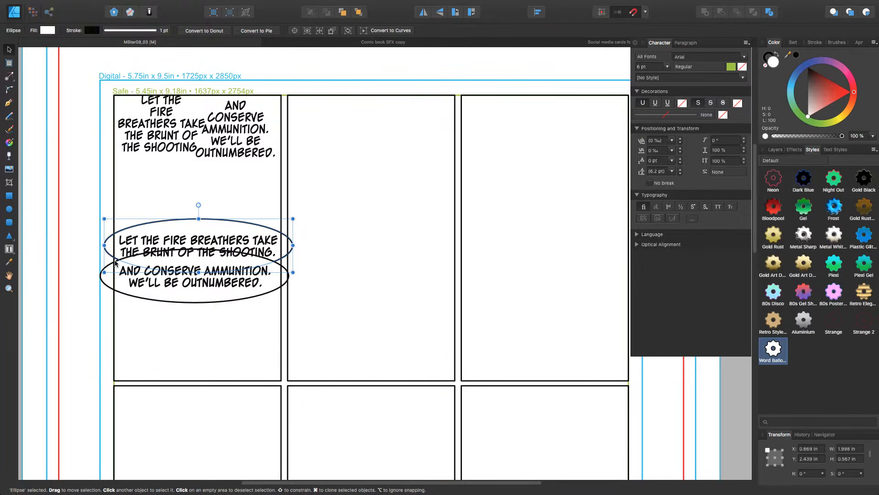
{"action": "left_click", "coordinate": [150, 283]}
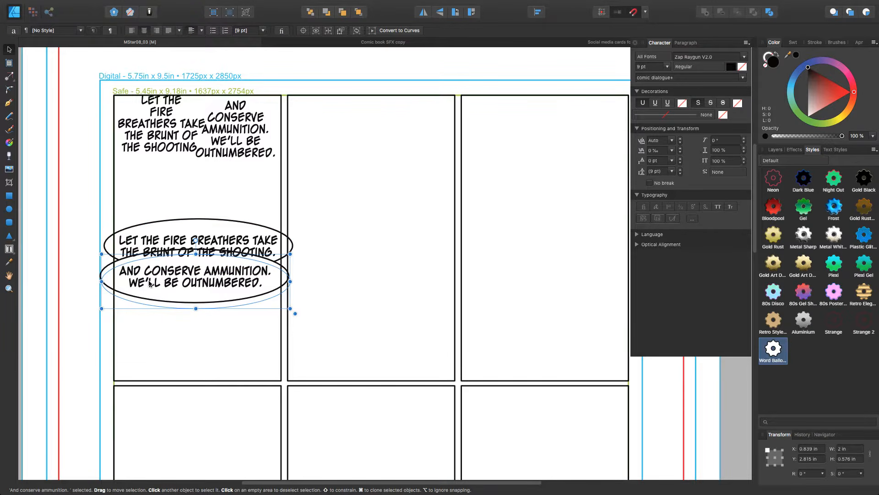
{"action": "key", "text": "super+l"}
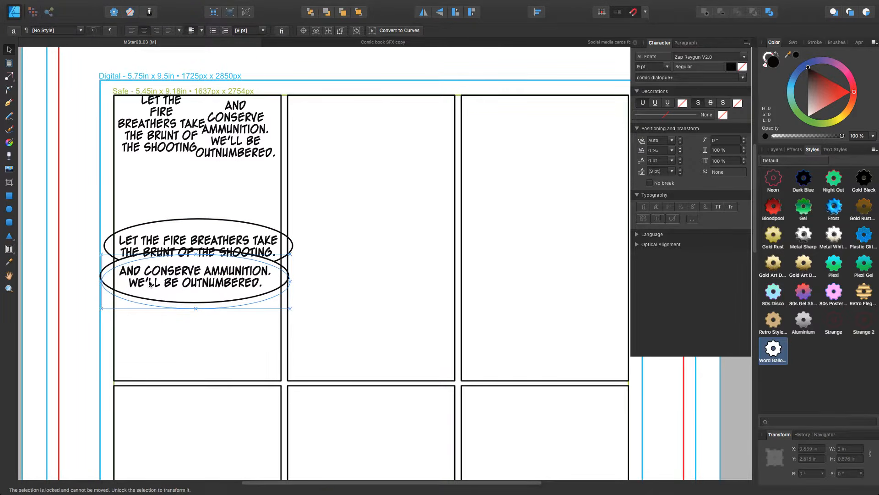
{"action": "left_click", "coordinate": [111, 265]}
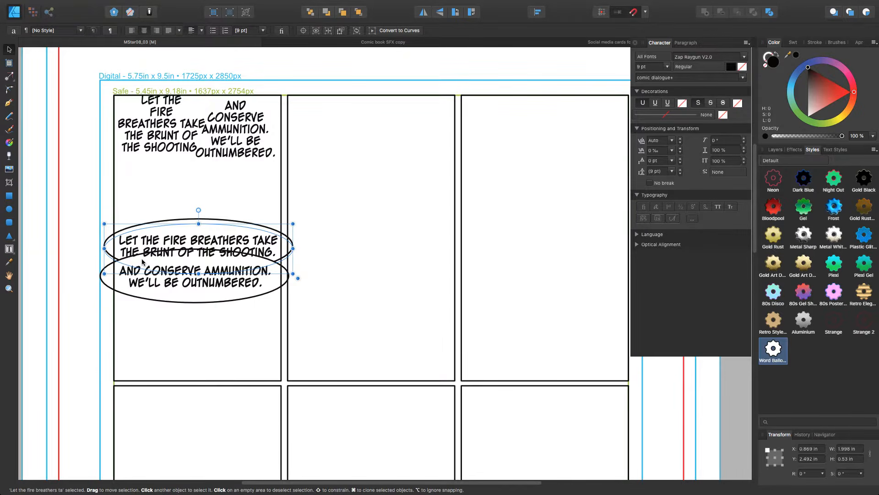
{"action": "key", "text": "super+l"}
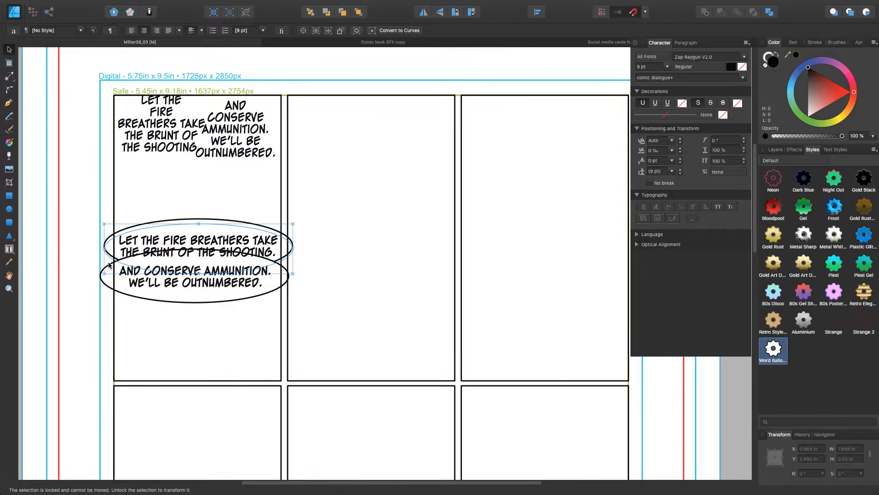
Merge the upper and lower balloon ellipses into one compound shape whose ellipses stay editable
{"action": "left_click", "coordinate": [109, 265]}
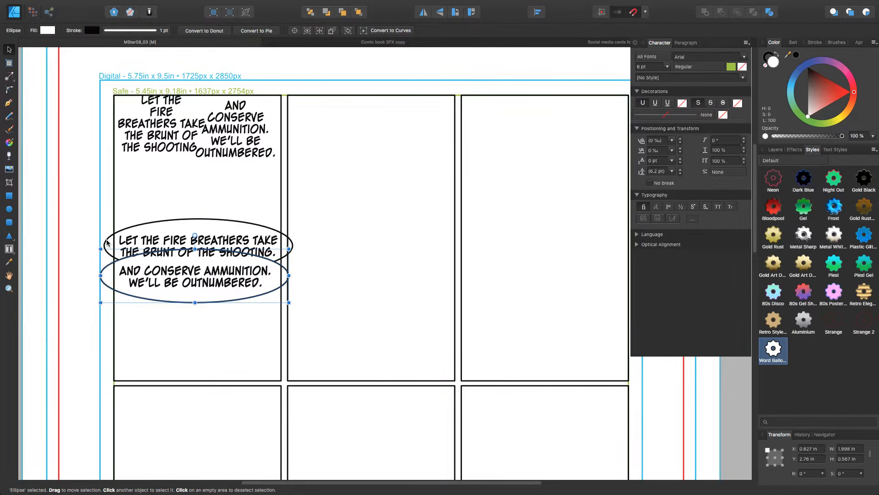
{"action": "left_click", "coordinate": [106, 241], "text": "shift"}
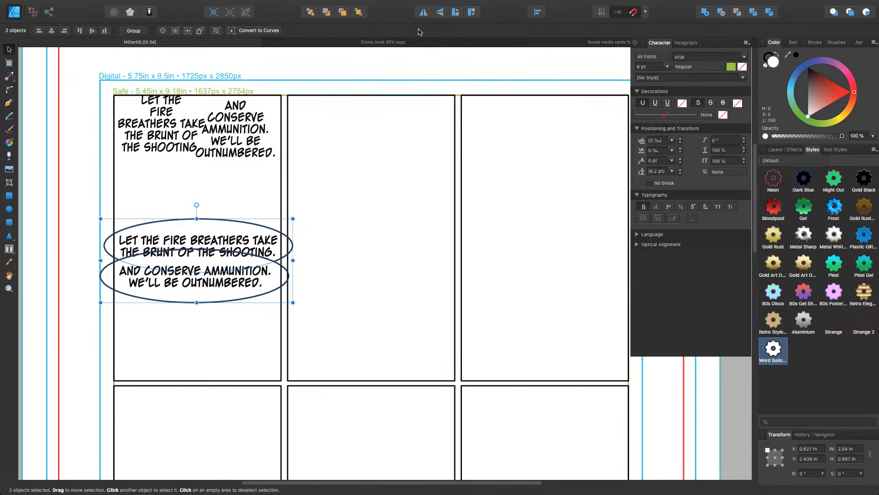
{"action": "left_click", "coordinate": [705, 13]}
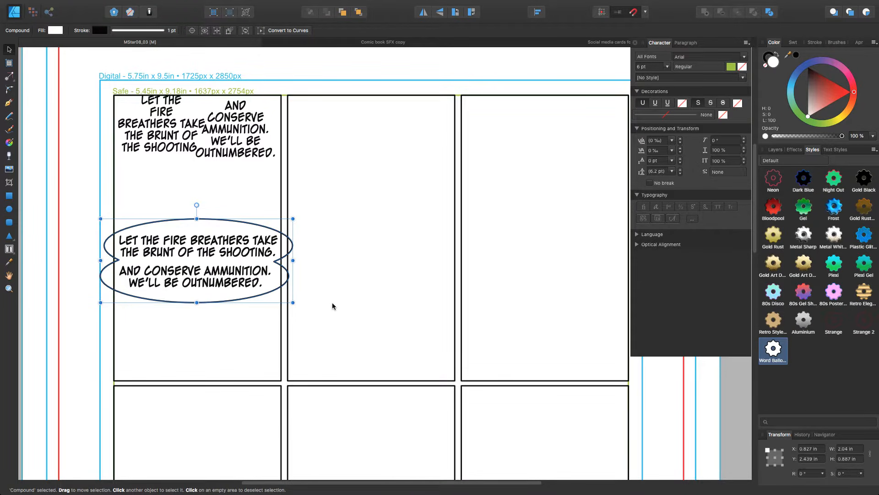
Shorten the lower ellipse inside the compound balloon to about 0.53 in high, trying and undoing a widening to about 2.67 in
{"action": "double_click", "coordinate": [239, 300]}
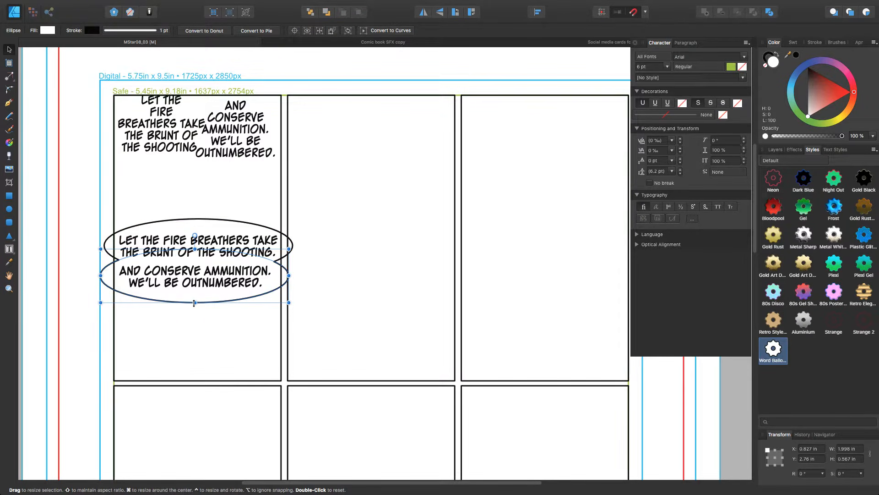
{"action": "mouse_move", "coordinate": [194, 303]}
{"action": "left_mouse_down"}
{"action": "mouse_move", "coordinate": [191, 327]}
{"action": "mouse_move", "coordinate": [194, 299]}
{"action": "left_mouse_up"}
{"action": "left_click_drag", "start_coordinate": [289, 249], "coordinate": [352, 249]}
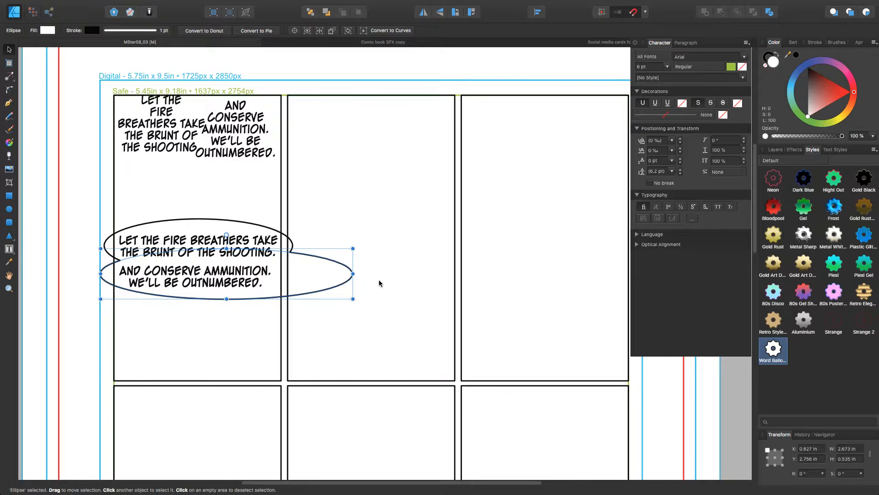
{"action": "key", "text": "super+z"}
{"action": "key", "text": "super+z"}
{"action": "key", "text": "super+z"}
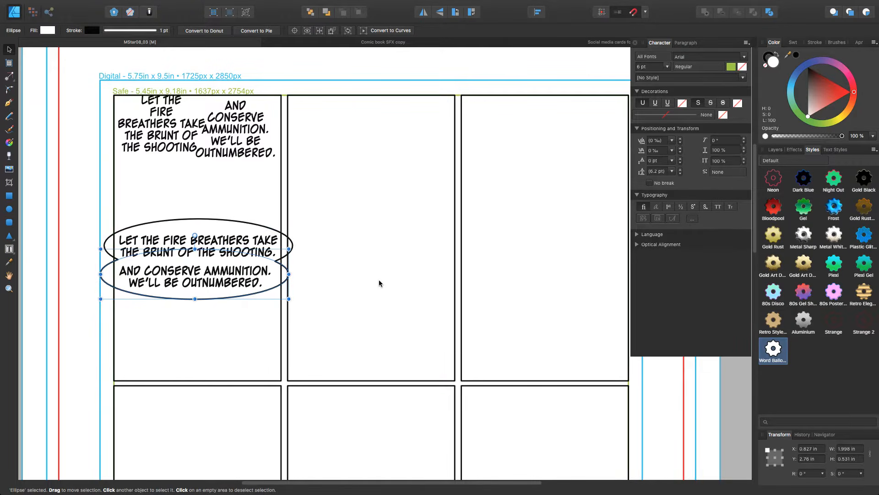
{"action": "left_click", "coordinate": [323, 288]}
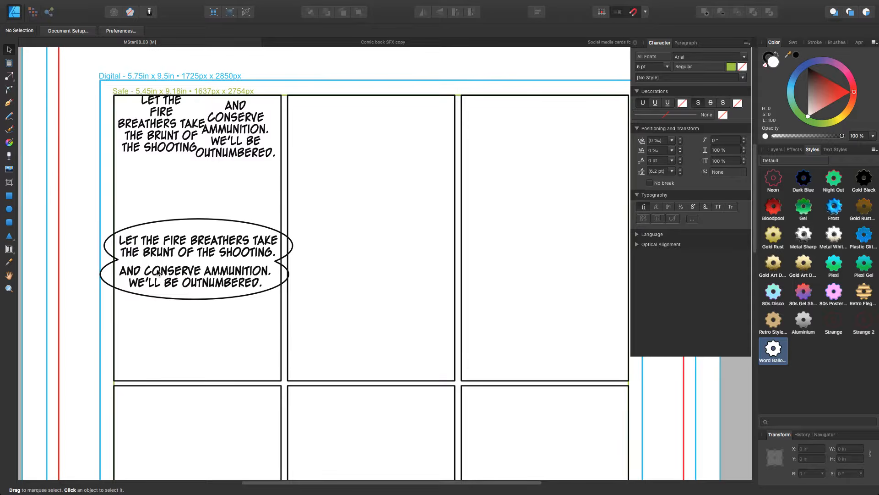
{"action": "left_click", "coordinate": [237, 224]}
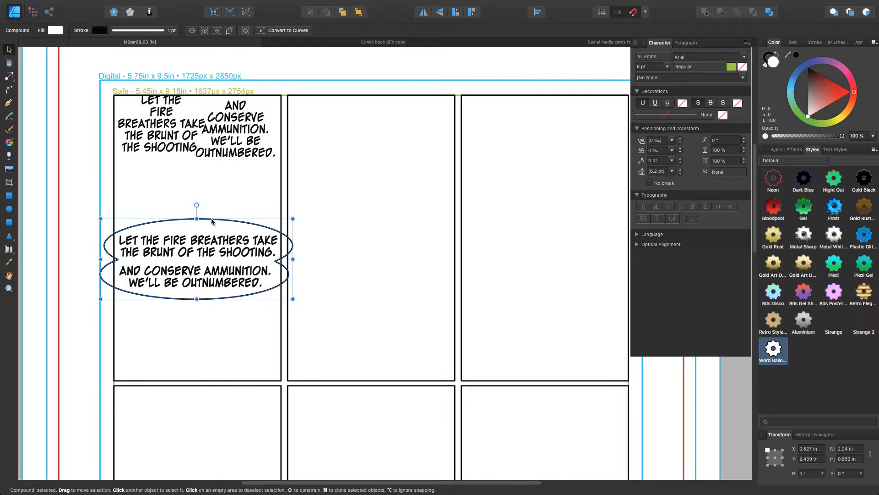
{"action": "left_click", "coordinate": [226, 321]}
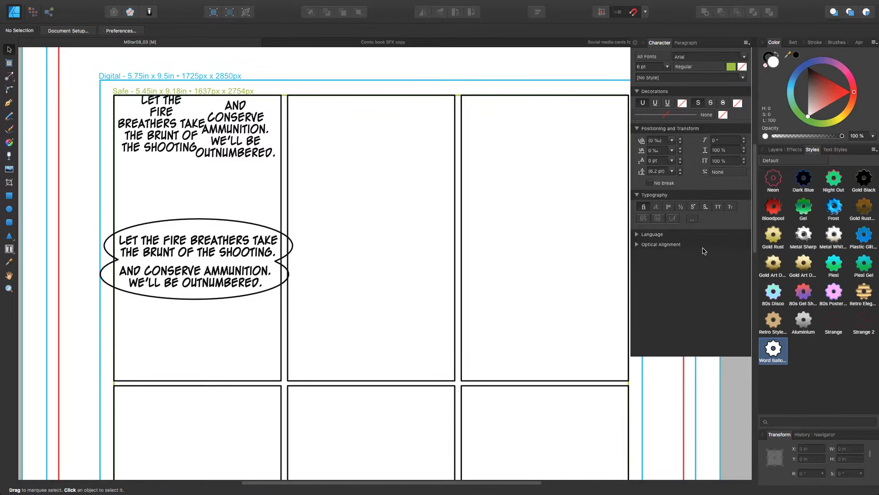
{"action": "mouse_move", "coordinate": [231, 2]}
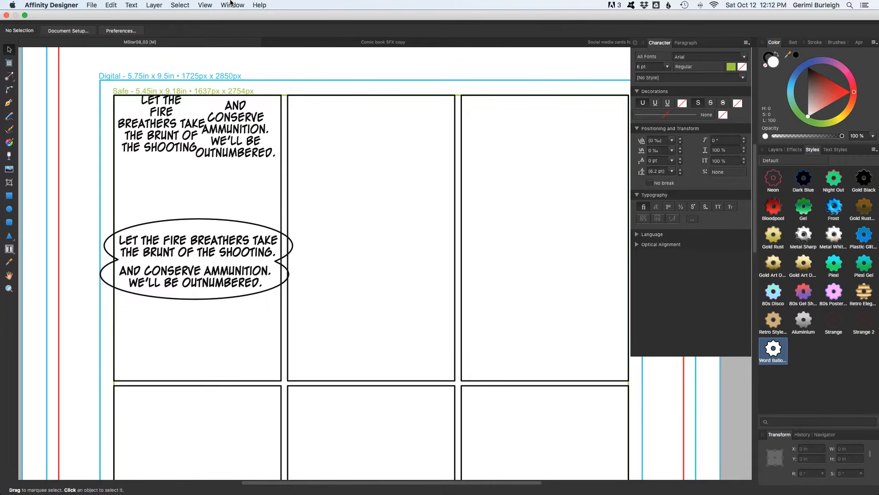
{"action": "left_click", "coordinate": [204, 6]}
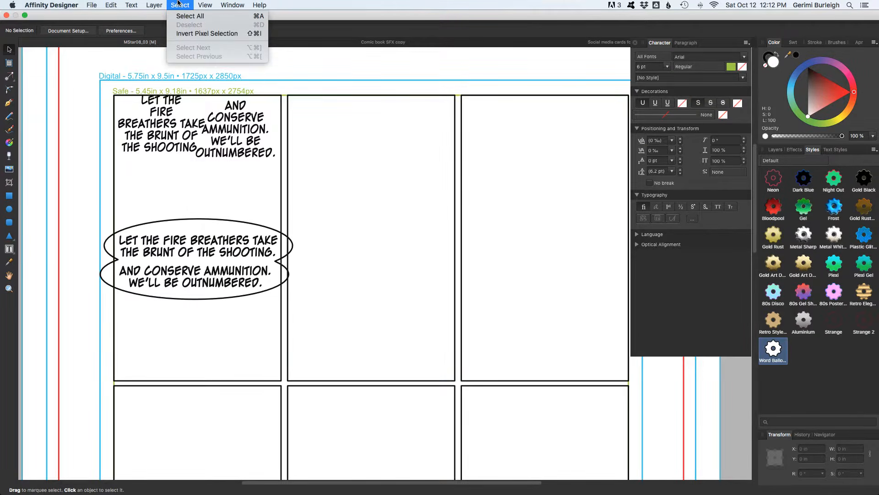
{"action": "mouse_move", "coordinate": [227, 4]}
{"action": "mouse_move", "coordinate": [162, 4]}
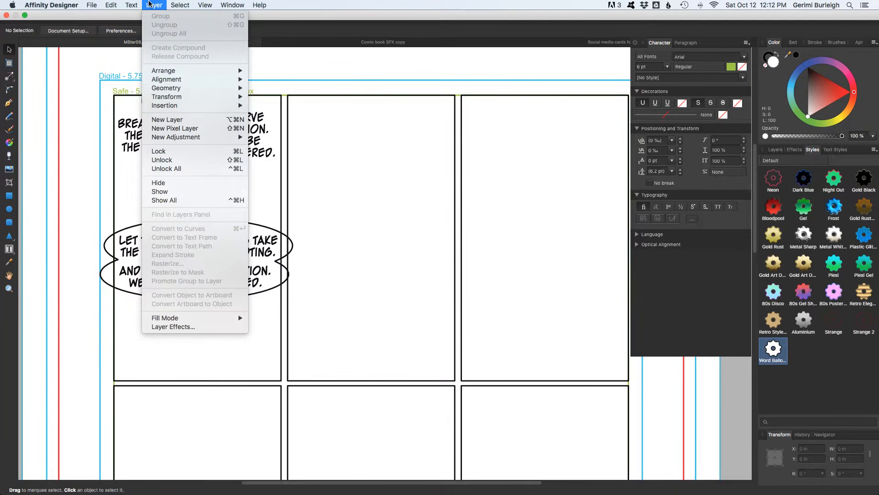
{"action": "left_click", "coordinate": [312, 4]}
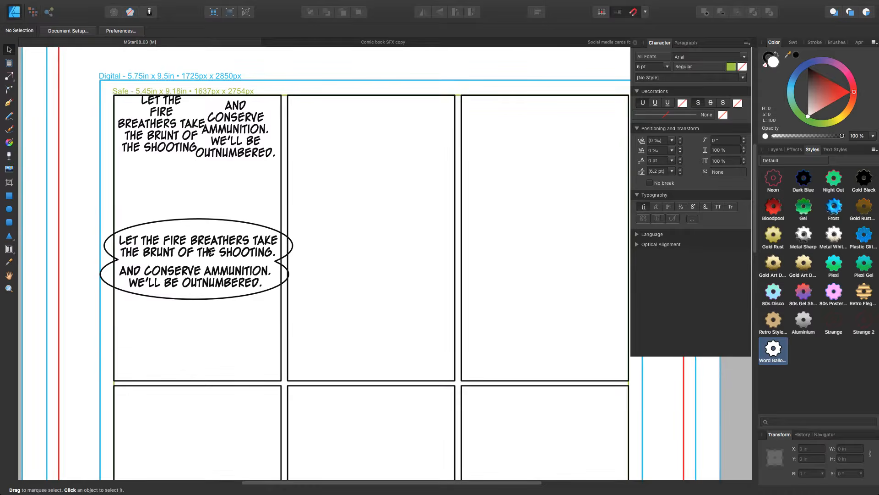
Try to unlock all objects while the compound balloon is selected, testing whether its lower dialogue text can be picked
{"action": "left_click", "coordinate": [198, 277]}
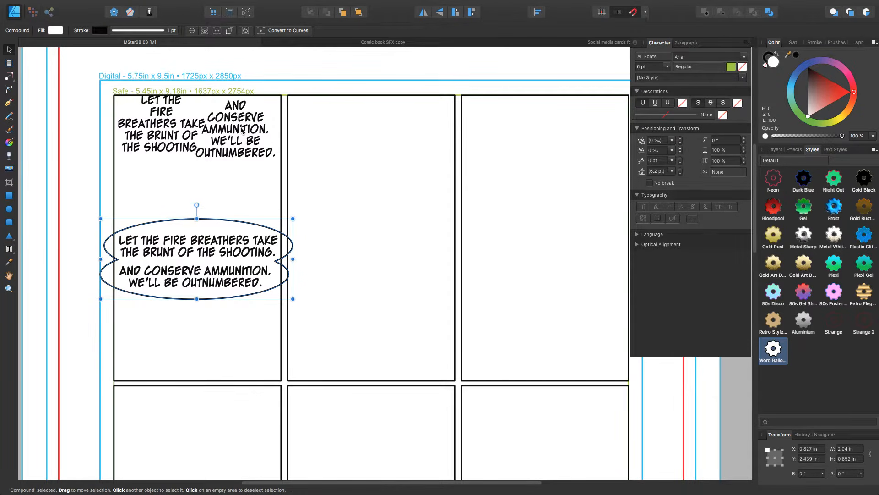
{"action": "left_click", "coordinate": [154, 5]}
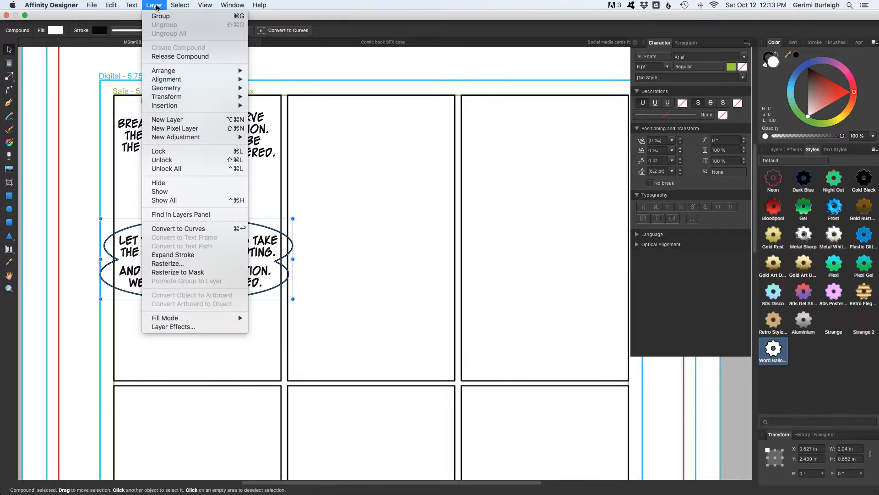
{"action": "left_click", "coordinate": [173, 169]}
{"action": "left_click", "coordinate": [172, 167]}
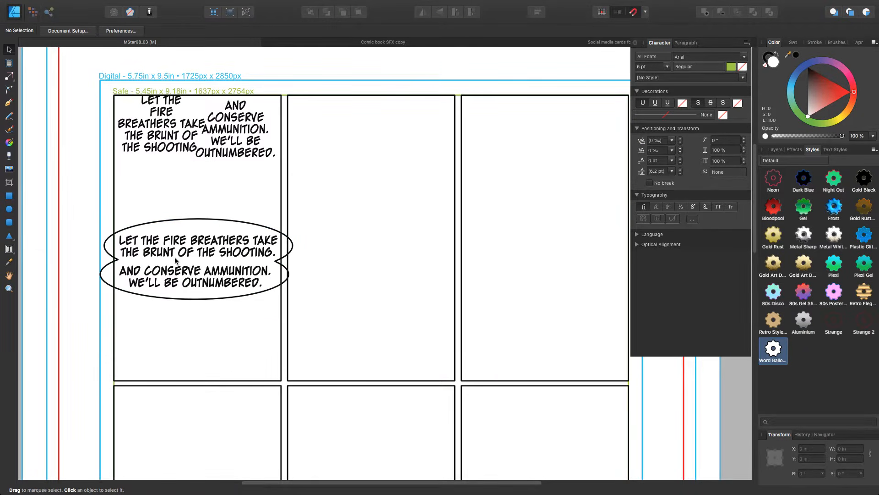
{"action": "left_click", "coordinate": [170, 275]}
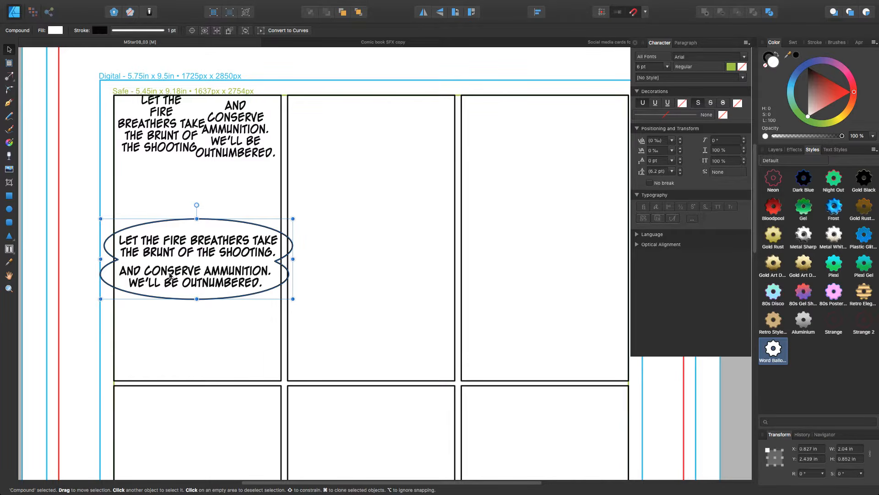
{"action": "left_click", "coordinate": [203, 344]}
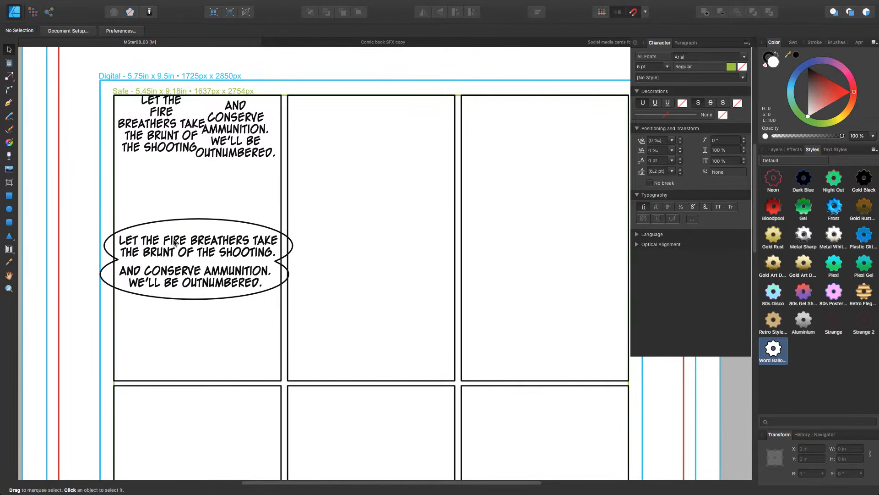
Try to select the compound balloon together with its dialogue and move it, undoing the move
{"action": "left_click_drag", "start_coordinate": [184, 343], "coordinate": [211, 223]}
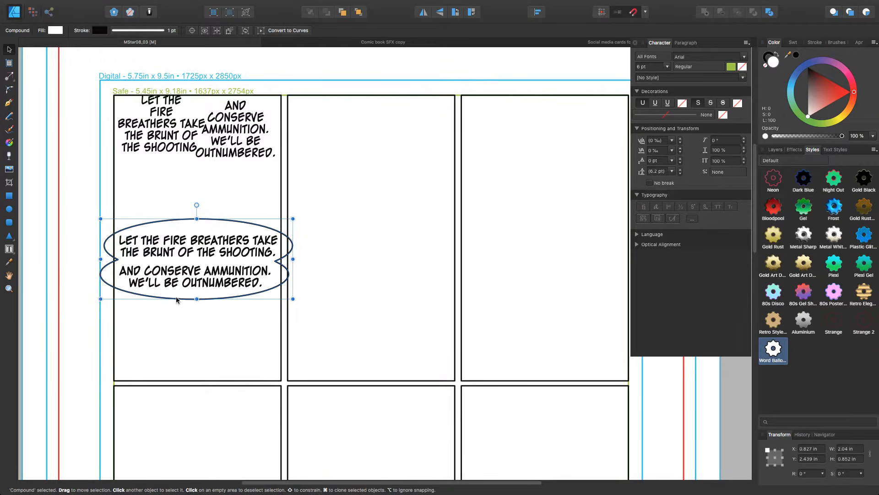
{"action": "left_click", "coordinate": [174, 313]}
{"action": "left_click", "coordinate": [181, 281]}
{"action": "left_click_drag", "start_coordinate": [180, 280], "coordinate": [262, 309]}
{"action": "key", "text": "super+z"}
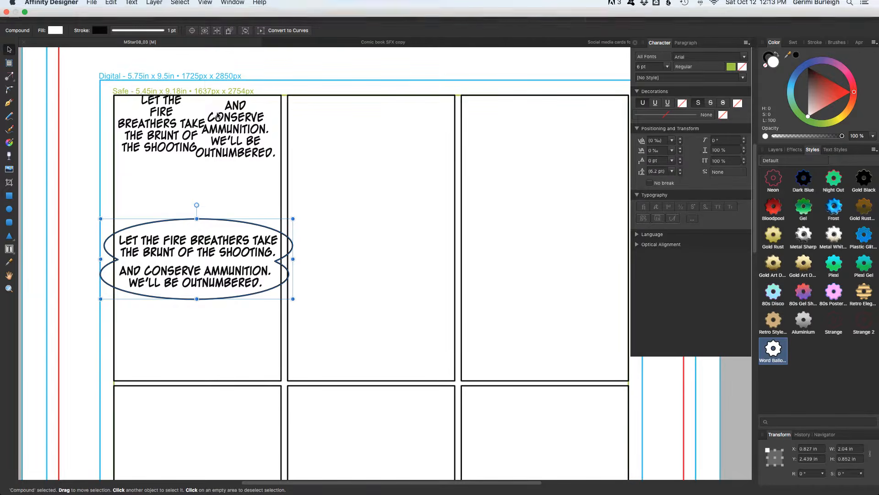
Try to unlock all objects with nothing selected, test by selecting and moving everything, and undo the move
{"action": "left_click", "coordinate": [315, 237]}
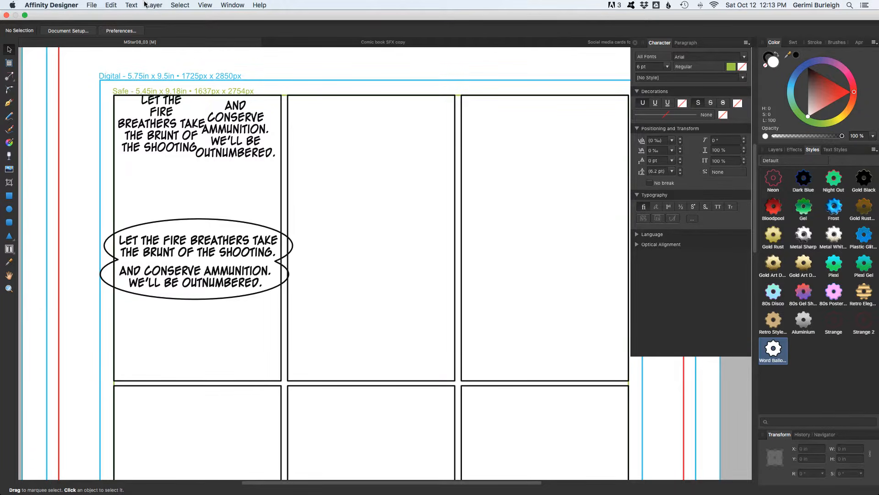
{"action": "left_click", "coordinate": [155, 5]}
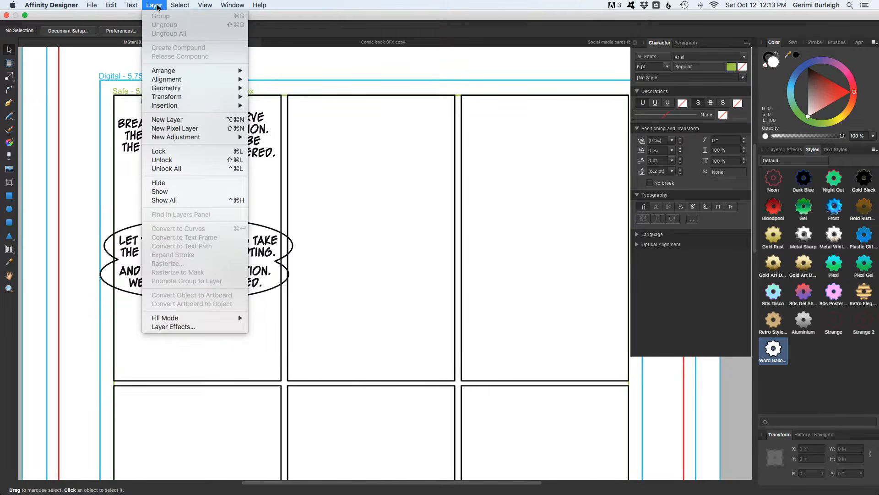
{"action": "left_click", "coordinate": [173, 168]}
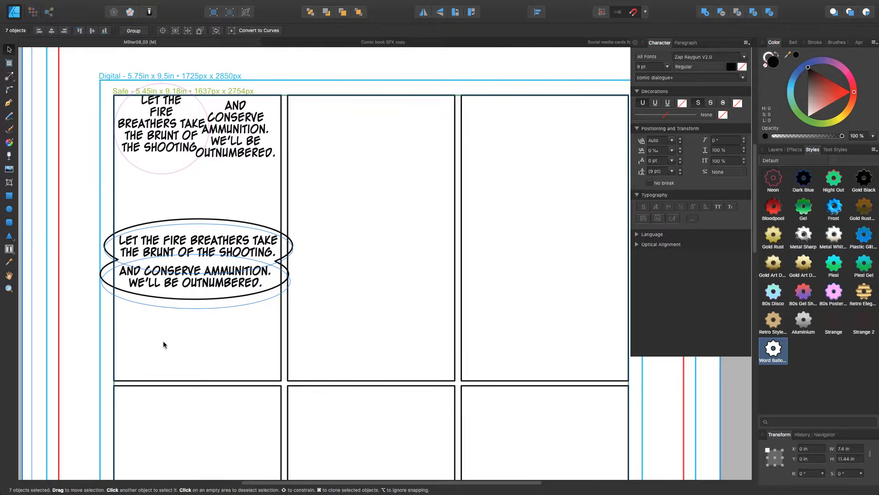
{"action": "key", "text": "super+a"}
{"action": "left_click_drag", "start_coordinate": [163, 341], "coordinate": [183, 309]}
{"action": "key", "text": "super+z"}
{"action": "key", "text": "super+minus"}
{"action": "key", "text": "super+minus"}
{"action": "key", "text": "super+minus"}
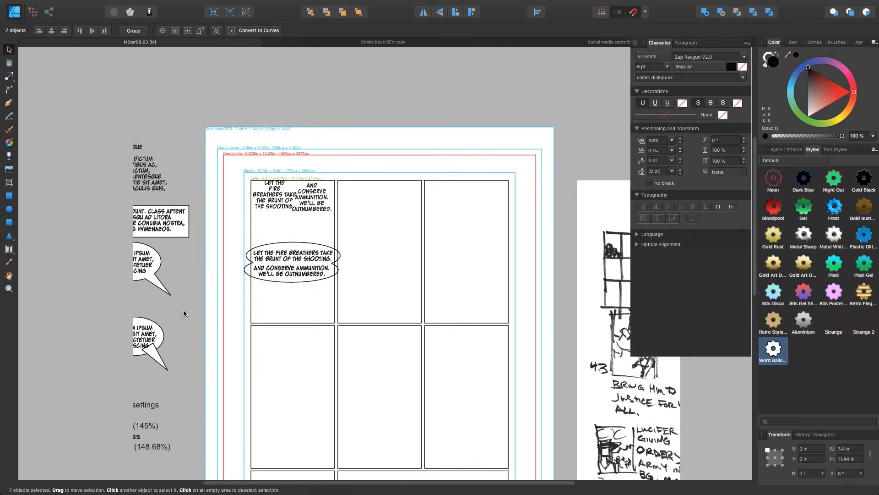
{"action": "key", "text": "space"}
{"action": "left_click_drag", "start_coordinate": [306, 399], "coordinate": [199, 368]}
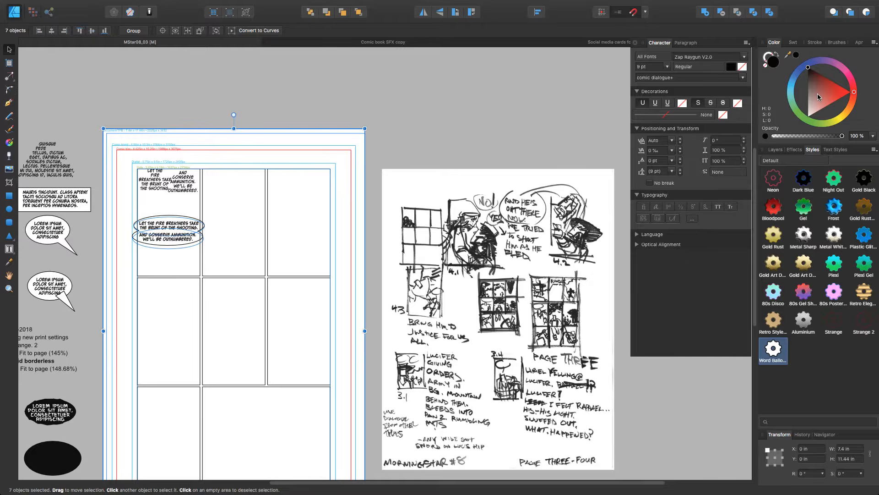
{"action": "key", "text": "Escape"}
{"action": "left_click_drag", "start_coordinate": [210, 91], "coordinate": [264, 210]}
{"action": "left_click_drag", "start_coordinate": [375, 168], "coordinate": [302, 214]}
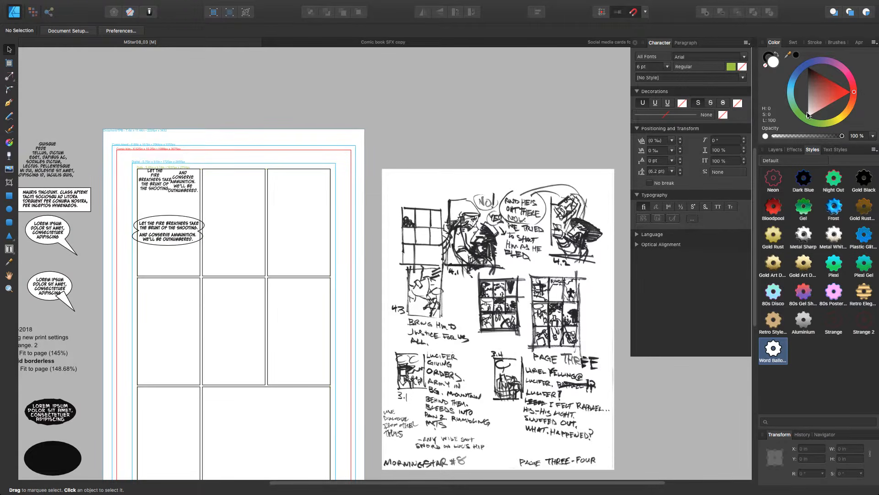
Unlock the two locked dialogue text frames, "And conserve ammunition" and "Let the fire breathers", in the txt layer
{"action": "left_click", "coordinate": [782, 151]}
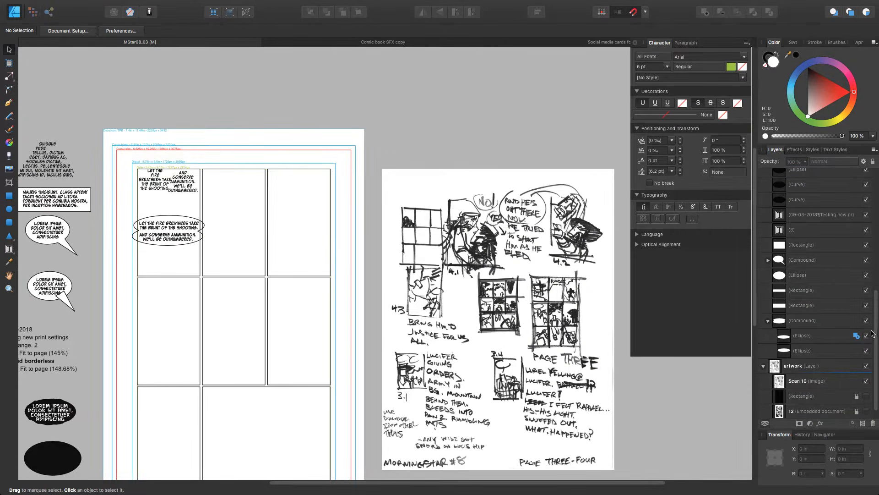
{"action": "left_click_drag", "start_coordinate": [875, 323], "coordinate": [876, 226]}
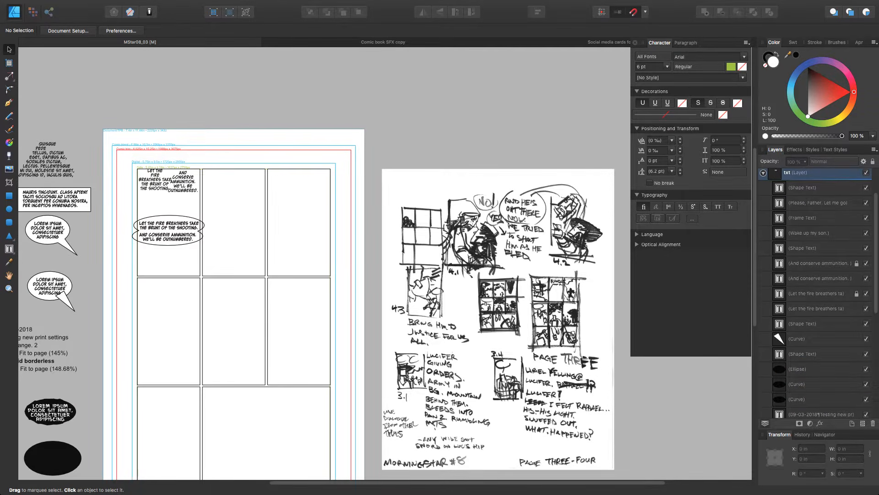
{"action": "left_click", "coordinate": [857, 264]}
{"action": "left_click", "coordinate": [857, 294]}
{"action": "mouse_move", "coordinate": [875, 235]}
{"action": "left_mouse_down"}
{"action": "mouse_move", "coordinate": [875, 300]}
{"action": "mouse_move", "coordinate": [878, 243]}
{"action": "mouse_move", "coordinate": [878, 252]}
{"action": "left_mouse_up"}
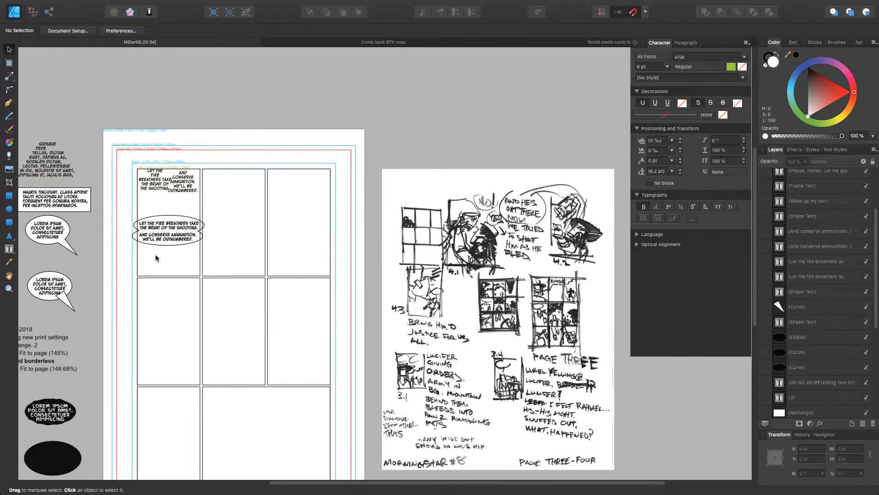
Move the compound balloon together with its two dialogue text frames to the top of the second panel in the first row
{"action": "mouse_move", "coordinate": [159, 254]}
{"action": "left_mouse_down"}
{"action": "mouse_move", "coordinate": [179, 220]}
{"action": "mouse_move", "coordinate": [209, 215]}
{"action": "mouse_move", "coordinate": [246, 183]}
{"action": "left_mouse_up"}
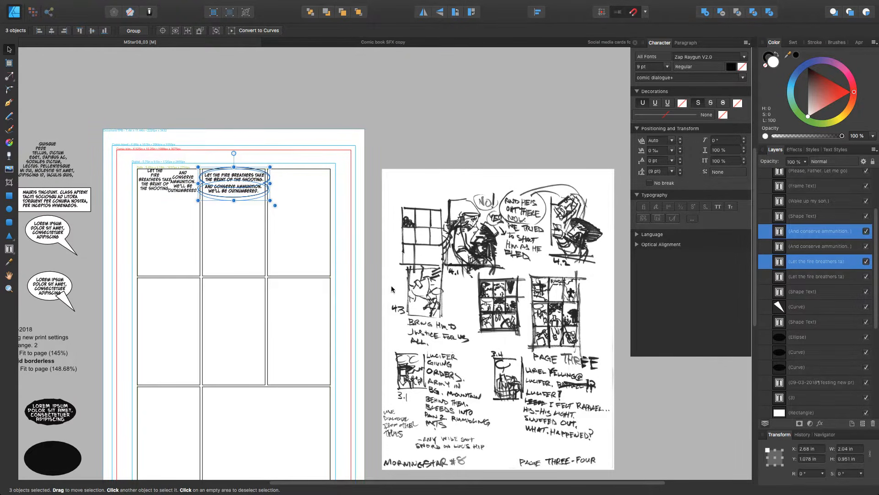
{"action": "left_click", "coordinate": [238, 239]}
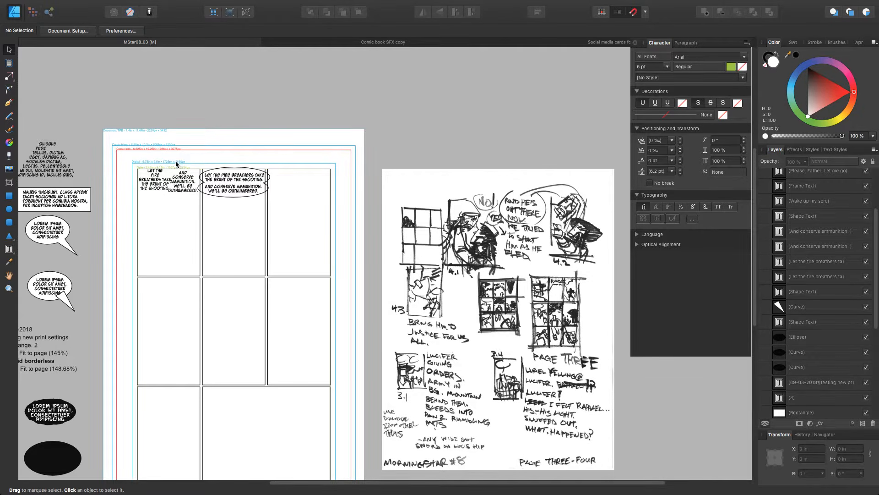
Resize the round "Let the fire breathers" text shape in the first panel to about 0.86 in wide by 1.02 in high
{"action": "left_click", "coordinate": [153, 187]}
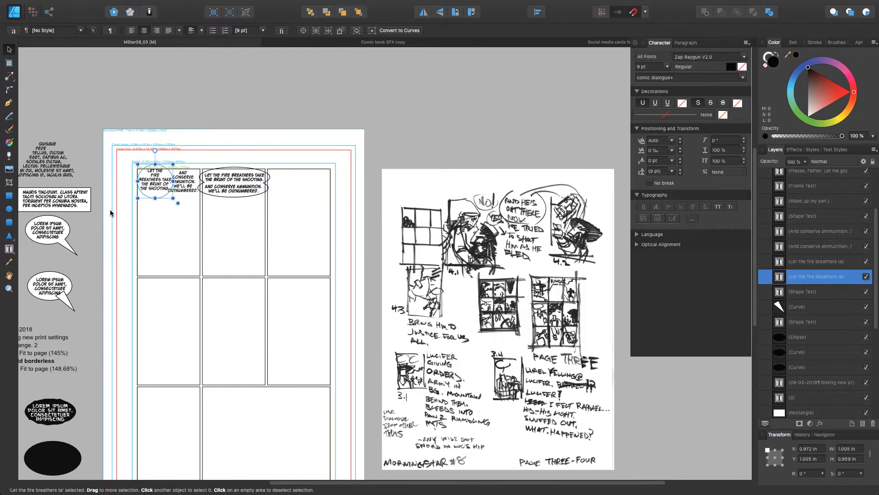
{"action": "key", "text": "super+equal"}
{"action": "key", "text": "super+equal"}
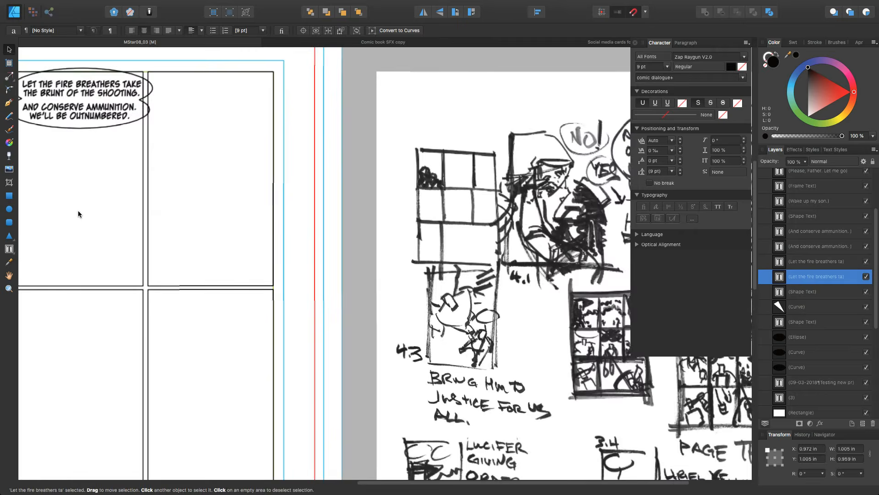
{"action": "key", "text": "space"}
{"action": "left_click_drag", "start_coordinate": [119, 211], "coordinate": [385, 298]}
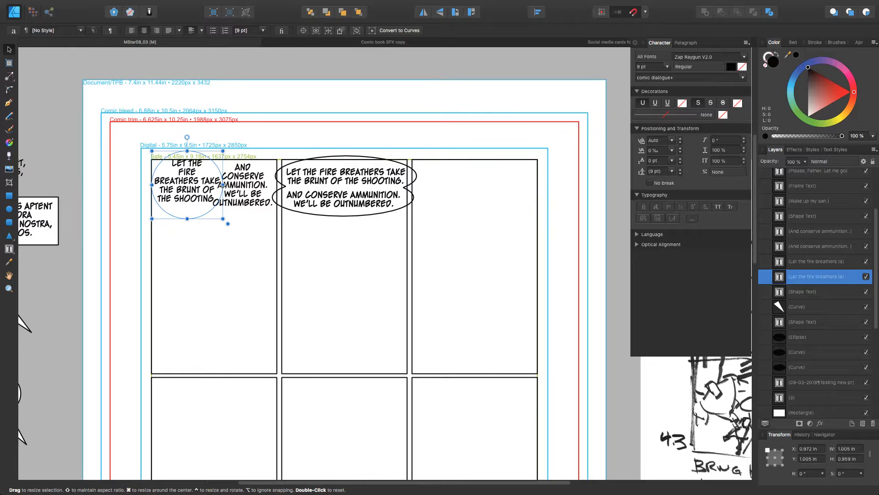
{"action": "mouse_move", "coordinate": [218, 219]}
{"action": "left_mouse_down"}
{"action": "mouse_move", "coordinate": [214, 204]}
{"action": "mouse_move", "coordinate": [211, 224]}
{"action": "left_mouse_up"}
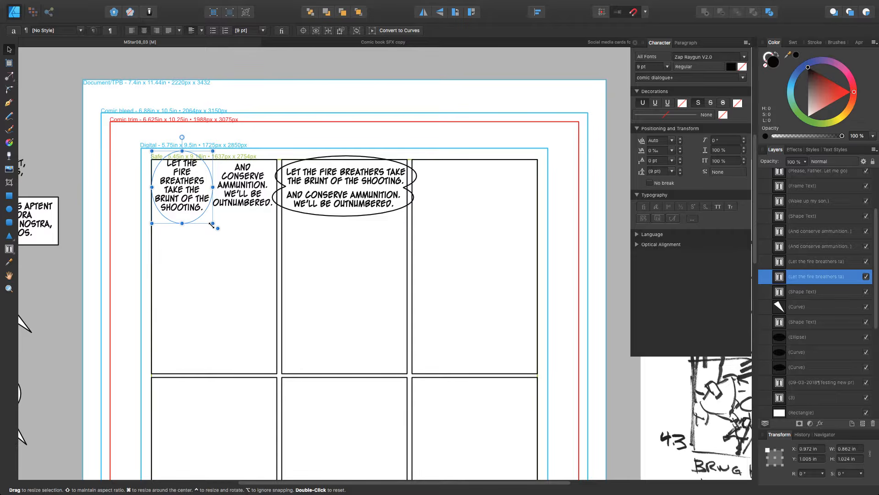
Nudge the round "Let the fire breathers" text shape in the first panel down to about Y 1.04 in
{"action": "key", "text": "Down"}
{"action": "key", "text": "Down"}
{"action": "key", "text": "Down"}
{"action": "key", "text": "Down"}
{"action": "key", "text": "Down"}
{"action": "key", "text": "Down"}
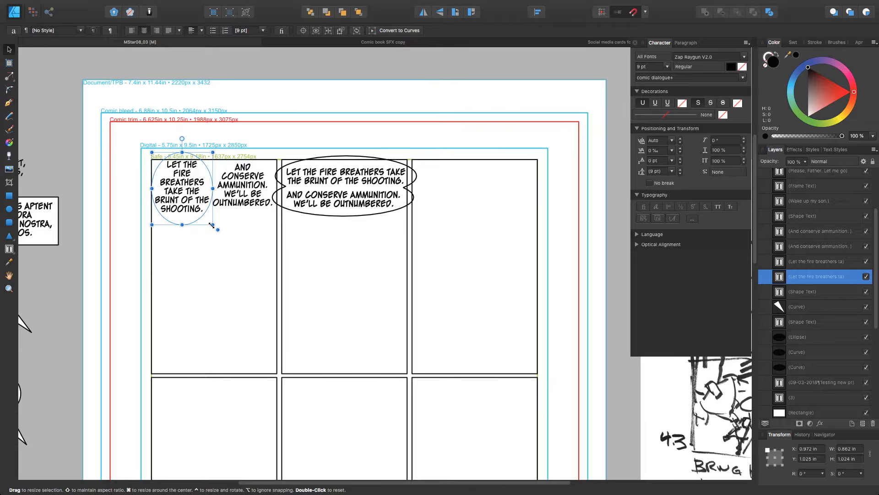
{"action": "left_click", "coordinate": [239, 203]}
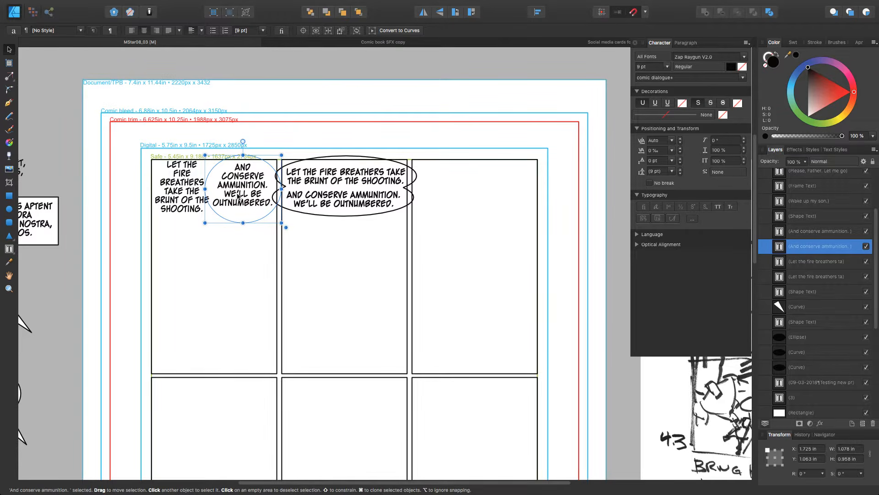
{"action": "left_click", "coordinate": [179, 204]}
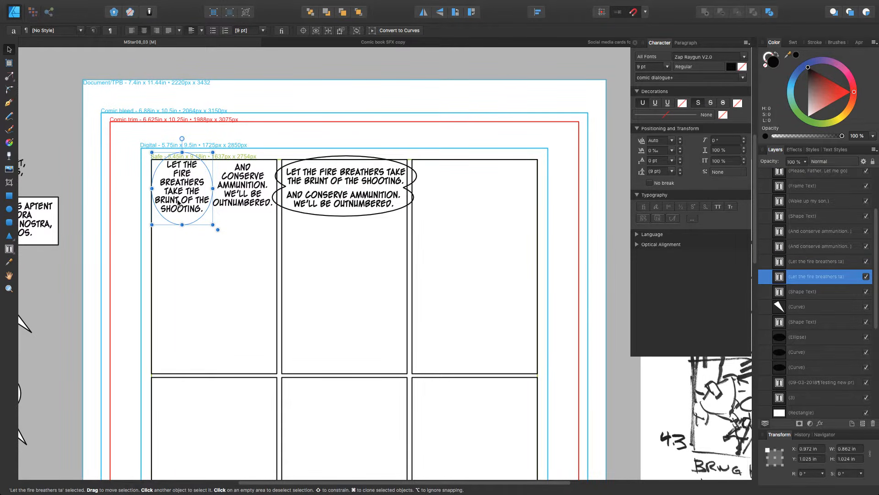
{"action": "left_click_drag", "start_coordinate": [179, 204], "coordinate": [178, 204]}
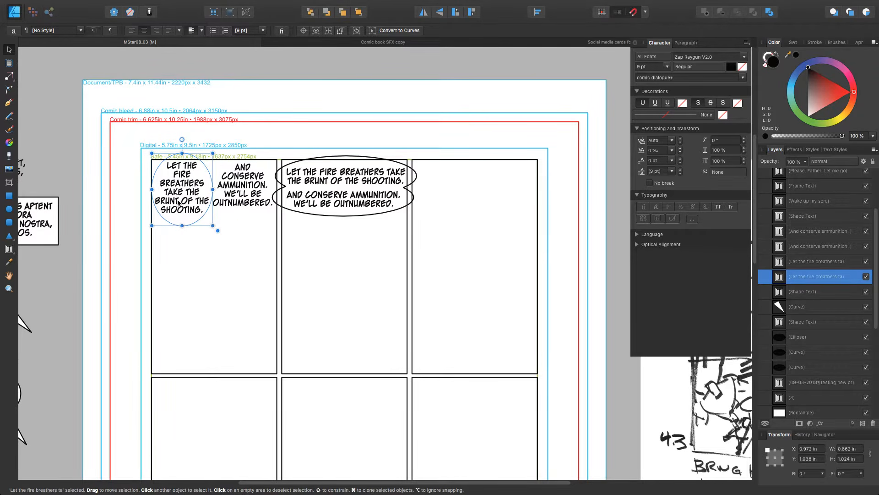
Nudge the round "And conserve ammunition" text shape down and slightly right, to about X 1.73 in, Y 1.09 in
{"action": "left_click", "coordinate": [237, 206]}
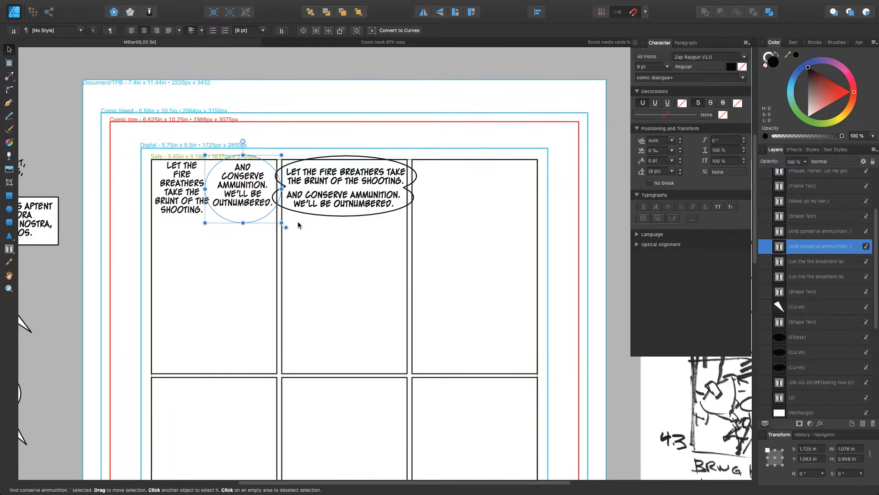
{"action": "key", "text": "Down"}
{"action": "key", "text": "Down"}
{"action": "key", "text": "Down"}
{"action": "key", "text": "Down"}
{"action": "key", "text": "Down"}
{"action": "key", "text": "Down"}
{"action": "key", "text": "Down"}
{"action": "key", "text": "Down"}
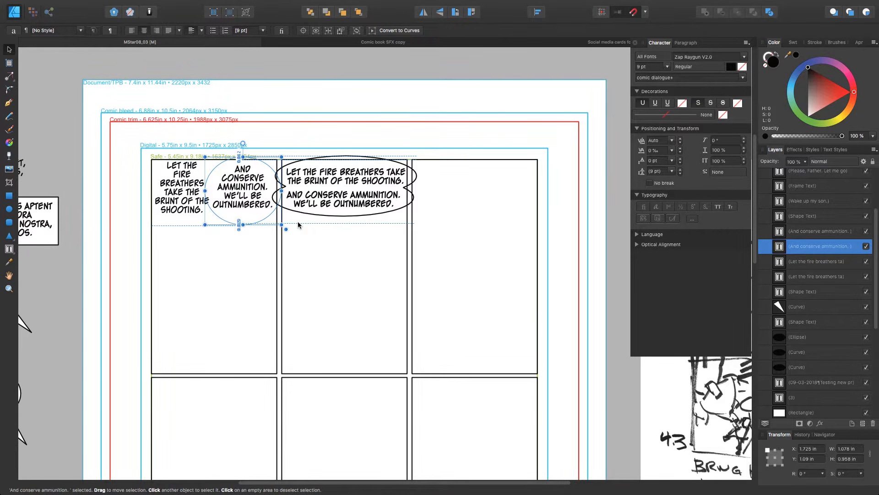
{"action": "key", "text": "Right"}
{"action": "key", "text": "Right"}
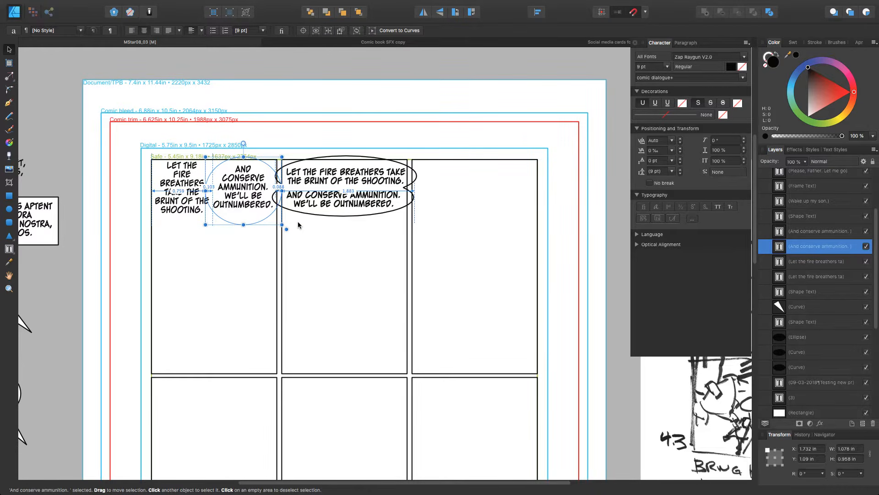
Move the merged balloon together with its two dialogue text frames to the top of the third panel in the first row
{"action": "left_click_drag", "start_coordinate": [338, 243], "coordinate": [485, 188]}
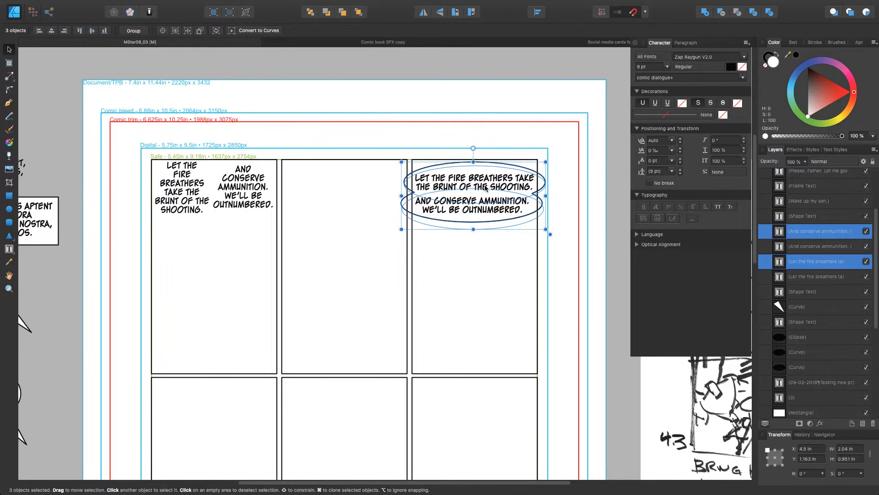
Fine-tune the first panel's text shapes, shifting "Let the fire breathers" slightly down and "And conserve ammunition" slightly right
{"action": "left_click", "coordinate": [241, 191]}
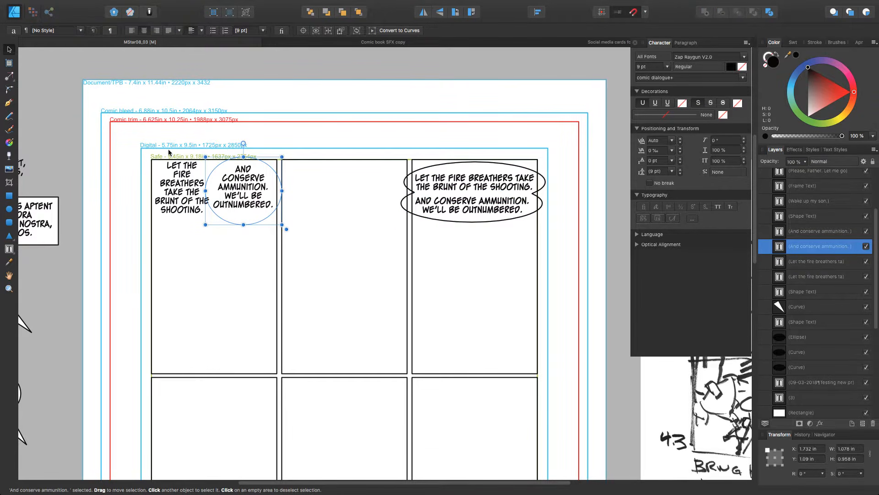
{"action": "left_click", "coordinate": [182, 229]}
{"action": "left_click", "coordinate": [180, 206]}
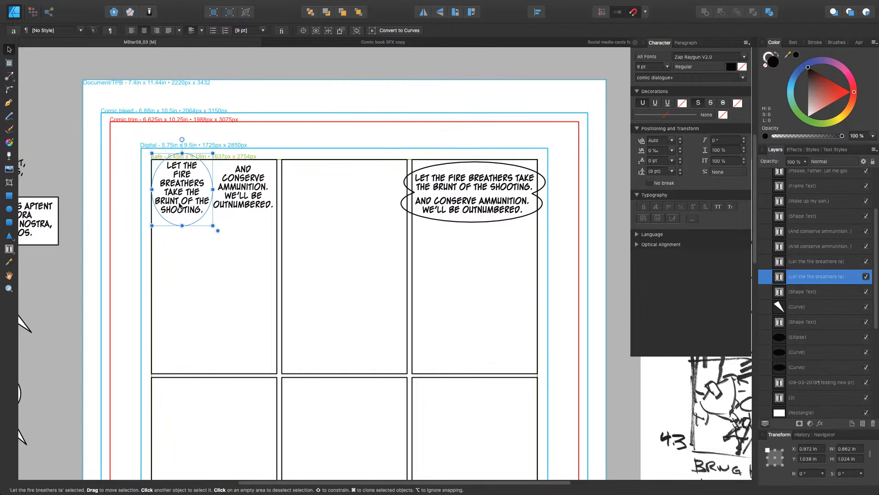
{"action": "left_click_drag", "start_coordinate": [180, 206], "coordinate": [180, 207]}
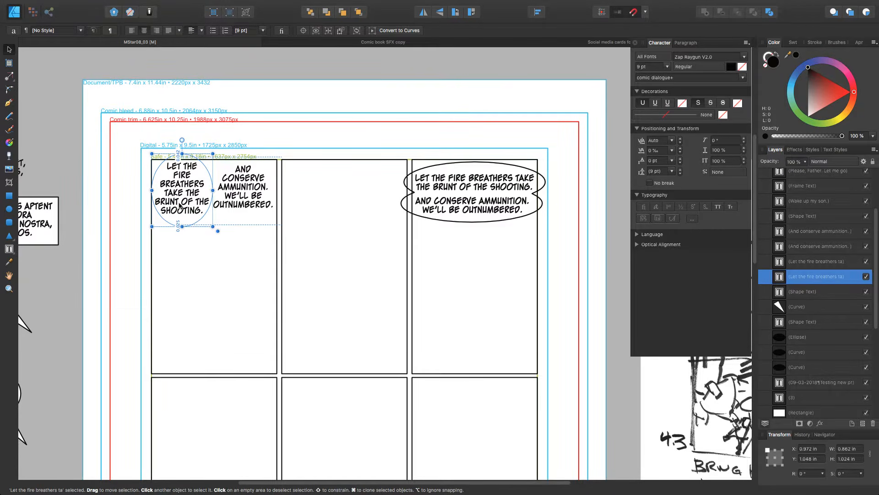
{"action": "left_click", "coordinate": [244, 194]}
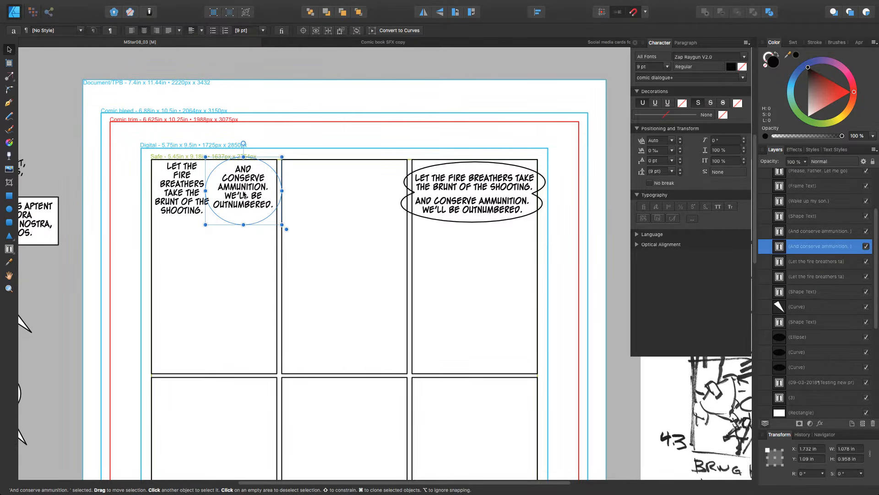
{"action": "left_click_drag", "start_coordinate": [245, 194], "coordinate": [246, 192]}
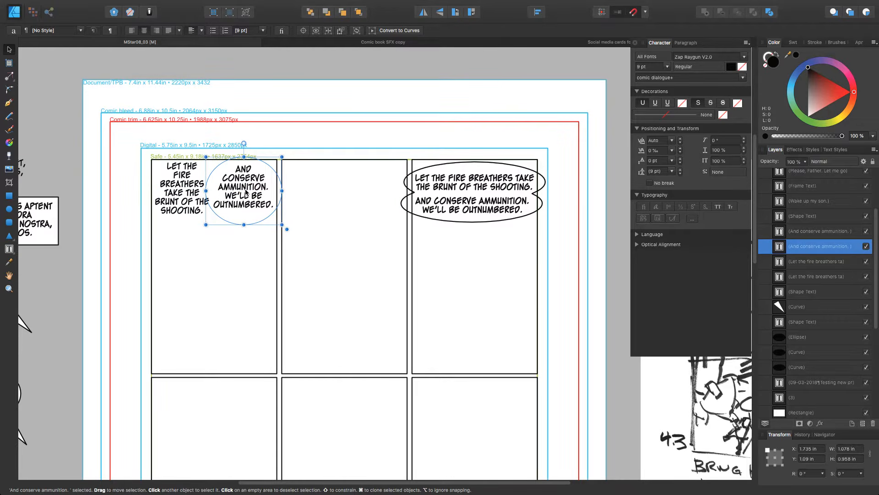
Draw an ellipse about 1.06 in wide by 1.02 in high over the "Let the fire breathers" text and send it to the back
{"action": "left_click", "coordinate": [9, 208]}
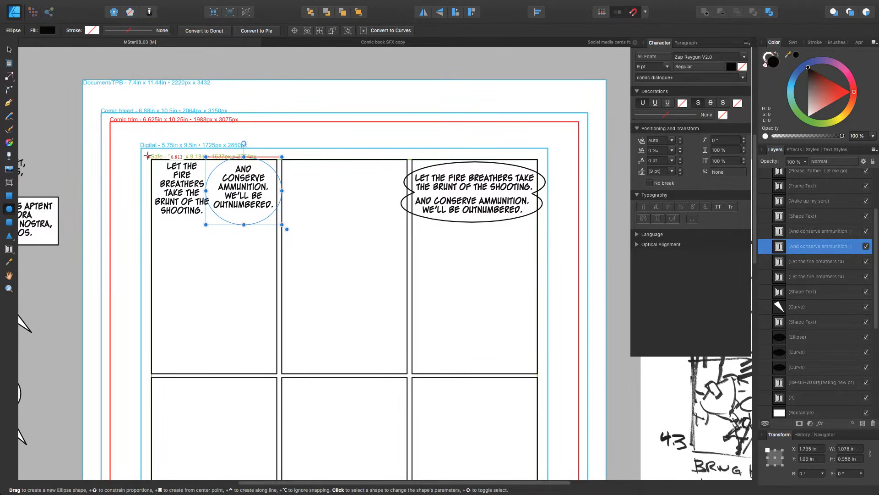
{"action": "left_click_drag", "start_coordinate": [148, 155], "coordinate": [222, 227]}
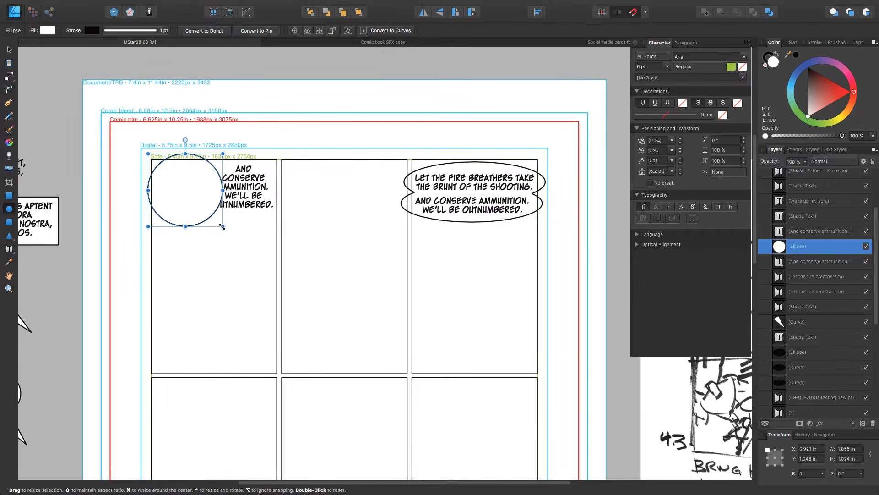
{"action": "key", "text": "super+shift+bracketleft"}
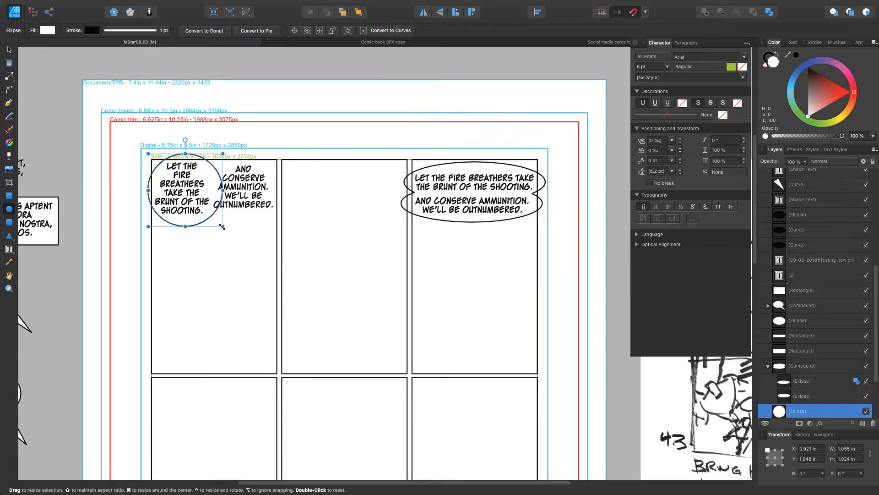
Nudge the new ellipse left and up to about X 0.88 in, Y 1.03 in to centre it around the "Let the fire breathers" text
{"action": "key", "text": "v"}
{"action": "key", "text": "Left"}
{"action": "key", "text": "Left"}
{"action": "key", "text": "Left"}
{"action": "key", "text": "Left"}
{"action": "key", "text": "Left"}
{"action": "key", "text": "Left"}
{"action": "key", "text": "Left"}
{"action": "key", "text": "Up"}
{"action": "key", "text": "Up"}
{"action": "key", "text": "Up"}
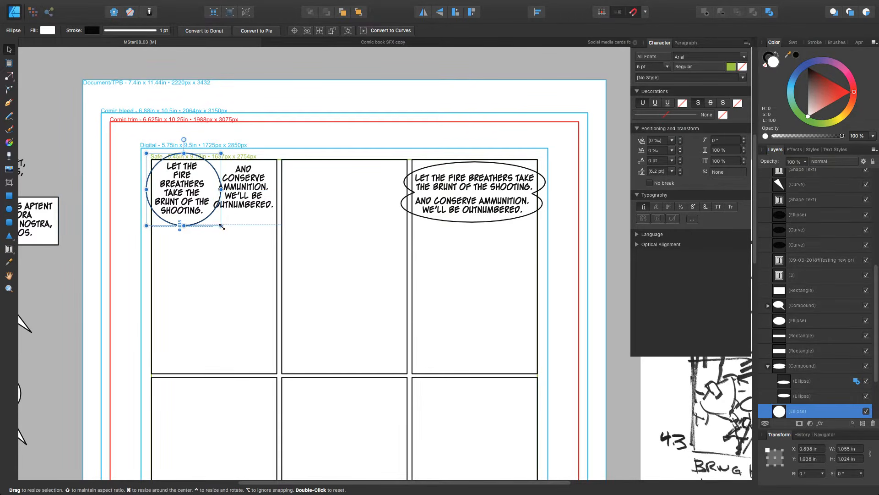
{"action": "key", "text": "Left"}
{"action": "key", "text": "Left"}
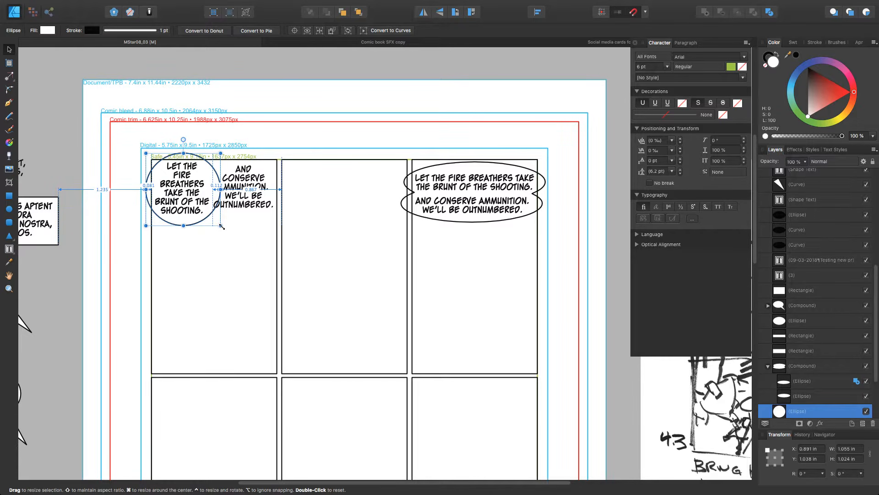
{"action": "key", "text": "Left"}
{"action": "key", "text": "Left"}
{"action": "key", "text": "Up"}
{"action": "key", "text": "Up"}
{"action": "key", "text": "Up"}
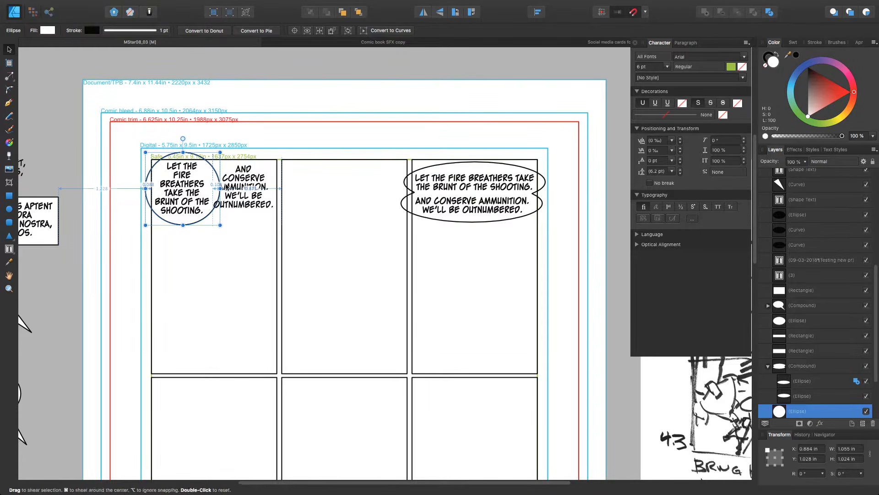
Tighten the ellipse around the "Let the fire breathers" text to about 0.98 in wide by 1 in high
{"action": "left_click_drag", "start_coordinate": [221, 153], "coordinate": [217, 155]}
{"action": "key", "text": "Right"}
{"action": "key", "text": "Right"}
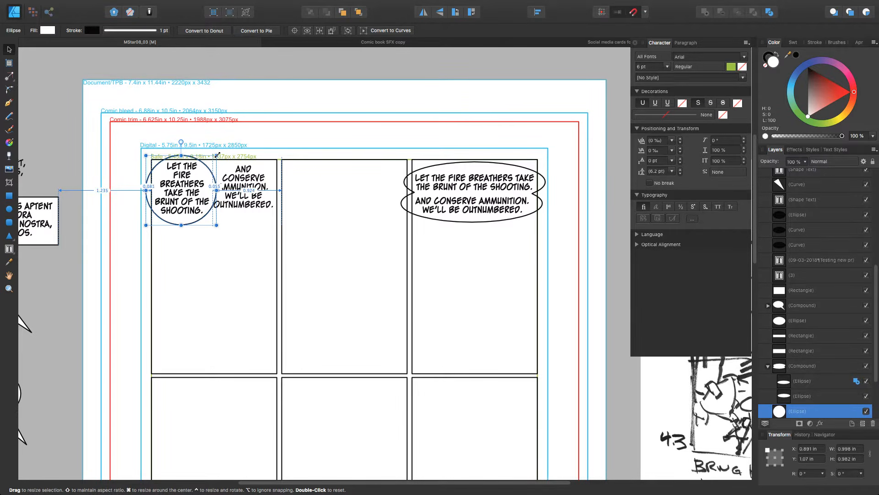
{"action": "key", "text": "Down"}
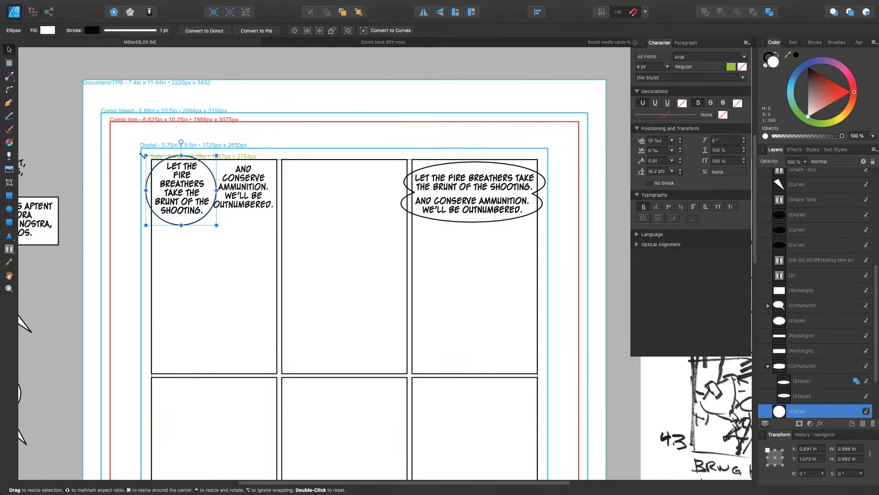
{"action": "left_click_drag", "start_coordinate": [145, 154], "coordinate": [147, 153]}
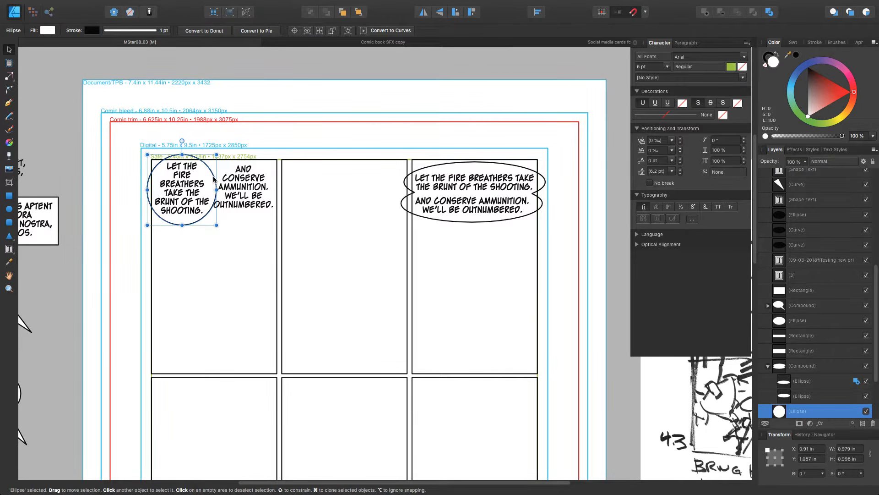
Duplicate the ellipse behind the "And conserve ammunition" text and resize the copy to about 1.38 in wide by 0.83 in high, overlapping the first
{"action": "left_click_drag", "start_coordinate": [216, 179], "coordinate": [275, 180]}
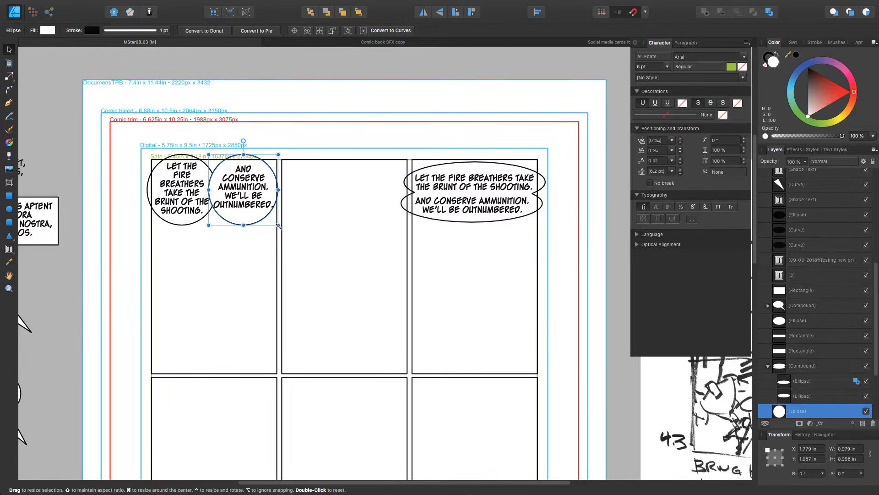
{"action": "left_click_drag", "start_coordinate": [279, 225], "coordinate": [282, 224]}
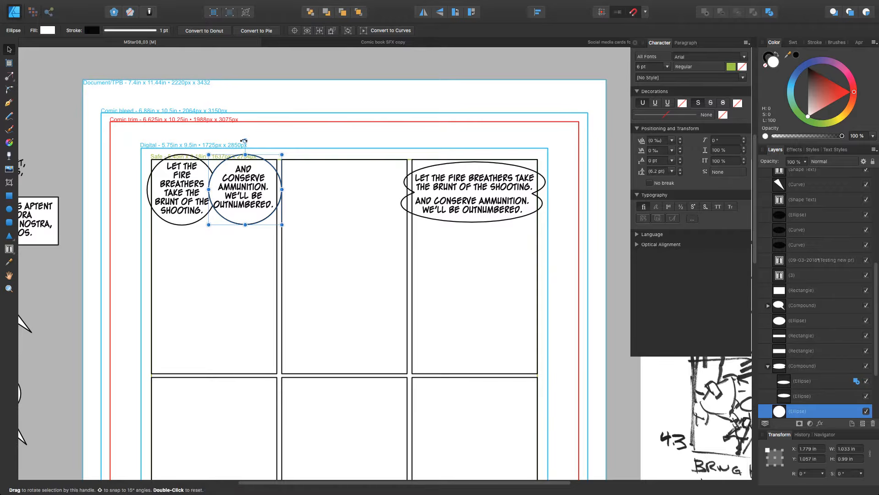
{"action": "left_click_drag", "start_coordinate": [244, 155], "coordinate": [245, 161]}
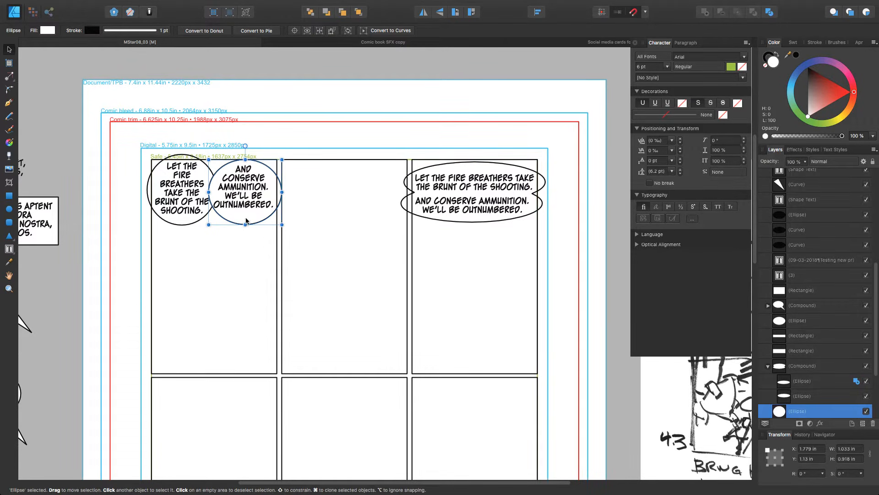
{"action": "left_click_drag", "start_coordinate": [209, 192], "coordinate": [197, 192]}
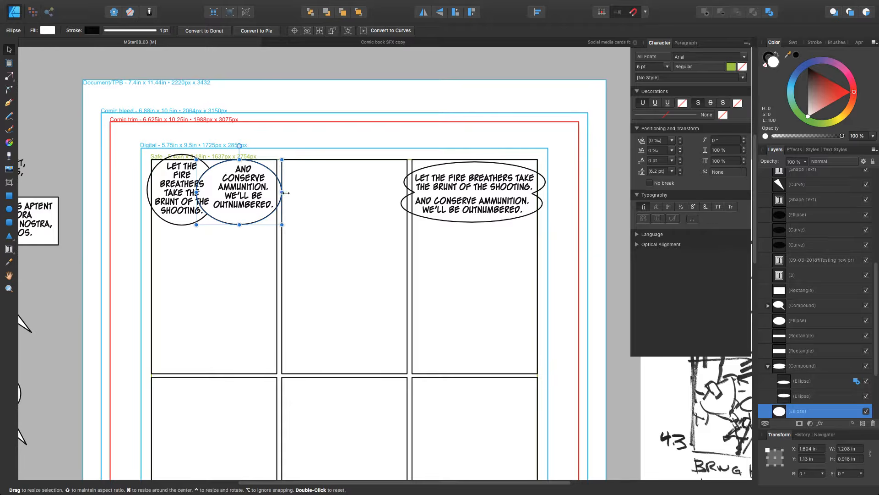
{"action": "left_click_drag", "start_coordinate": [286, 193], "coordinate": [295, 187]}
{"action": "left_click_drag", "start_coordinate": [243, 225], "coordinate": [244, 218]}
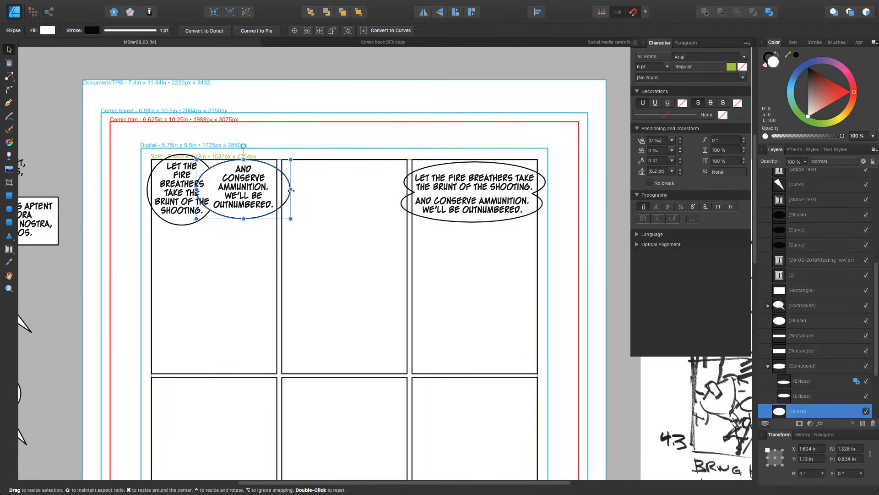
{"action": "left_click_drag", "start_coordinate": [291, 189], "coordinate": [294, 190]}
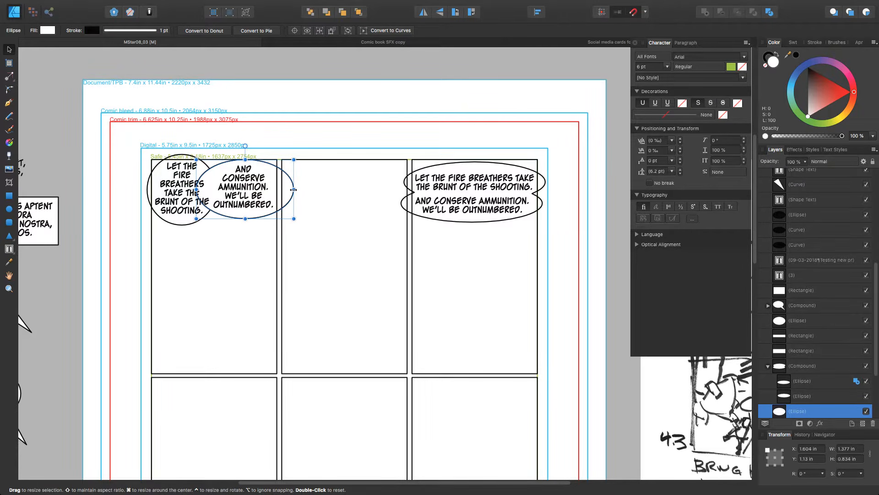
Nudge the "And conserve ammunition" text slightly up to centre it in its ellipse, and deselect it
{"action": "left_click", "coordinate": [239, 187]}
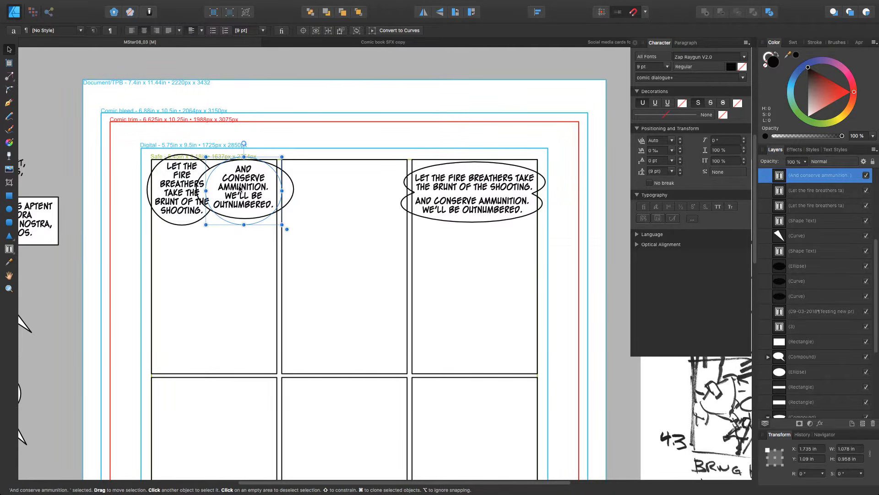
{"action": "left_click_drag", "start_coordinate": [239, 188], "coordinate": [240, 187]}
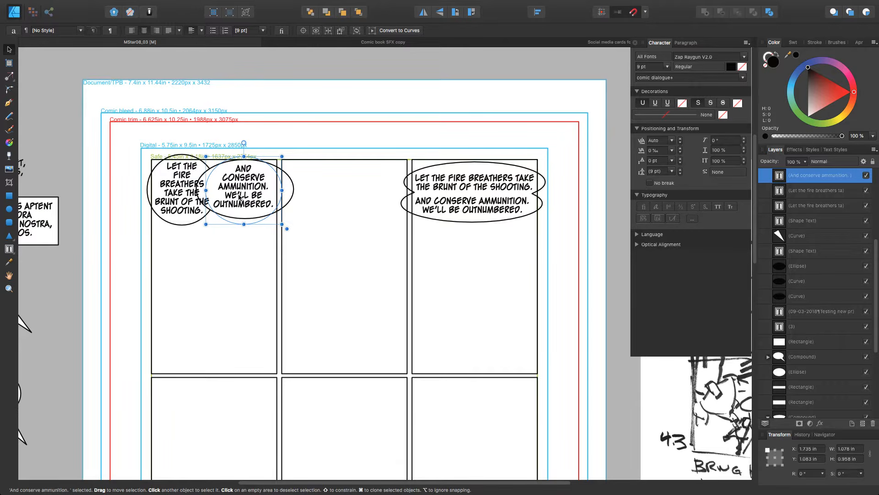
{"action": "left_click_drag", "start_coordinate": [239, 197], "coordinate": [239, 198]}
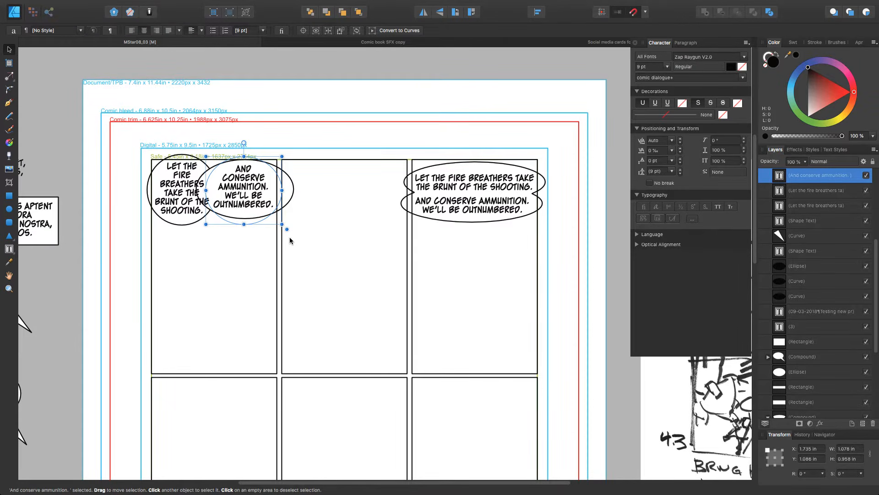
{"action": "left_click", "coordinate": [254, 243]}
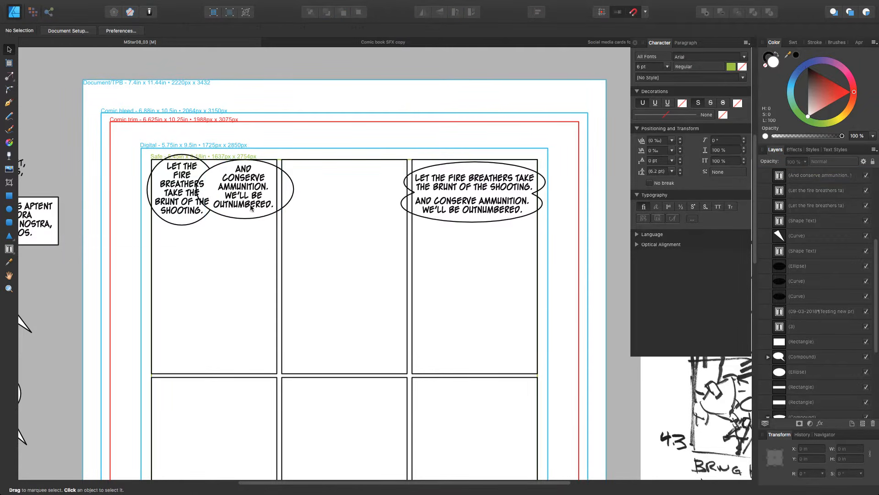
Widen the ellipse behind the "Let the fire breathers" text outward on its left side to about 1.06 in
{"action": "left_click", "coordinate": [177, 223]}
{"action": "left_click_drag", "start_coordinate": [214, 190], "coordinate": [210, 229]}
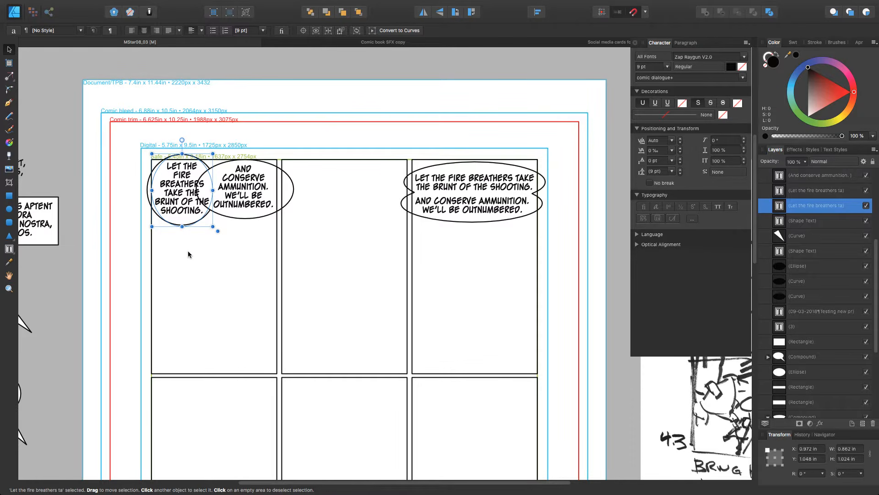
{"action": "left_click", "coordinate": [143, 206]}
{"action": "left_click", "coordinate": [147, 193]}
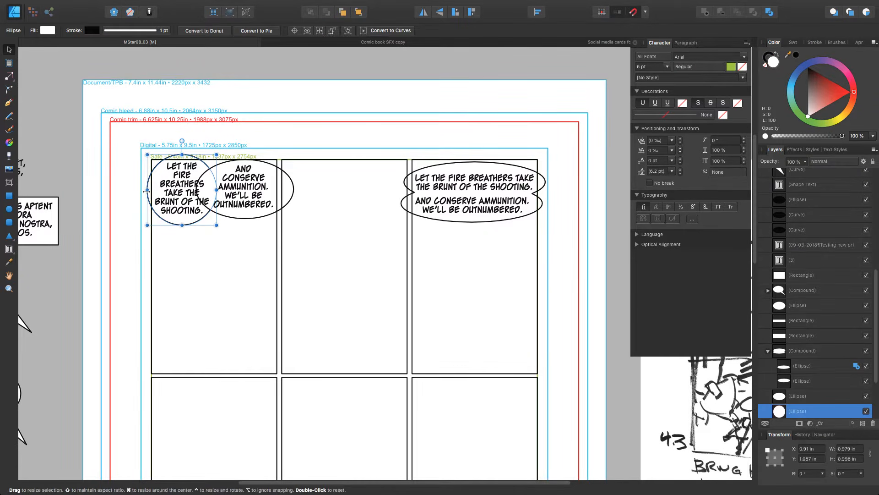
{"action": "left_click_drag", "start_coordinate": [146, 190], "coordinate": [141, 190]}
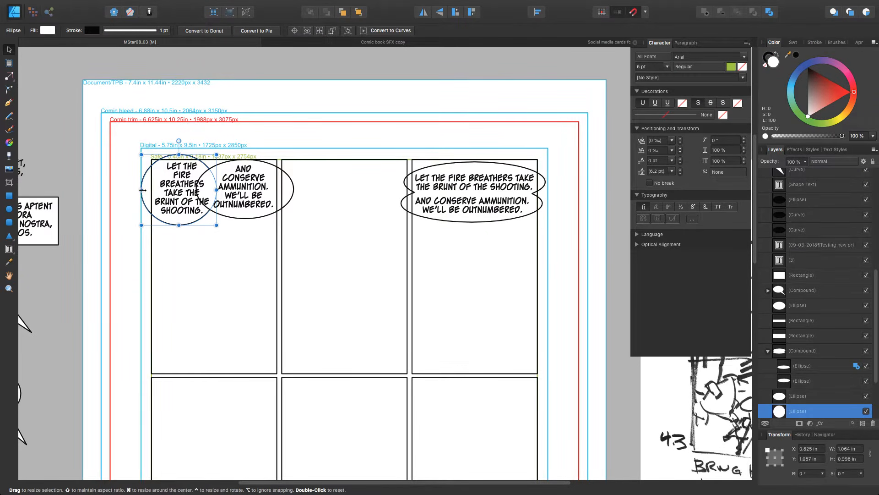
Resize the ellipse behind the "Let the fire breathers" text to about 1.16 in wide by 0.99 in high
{"action": "left_click_drag", "start_coordinate": [218, 189], "coordinate": [224, 190]}
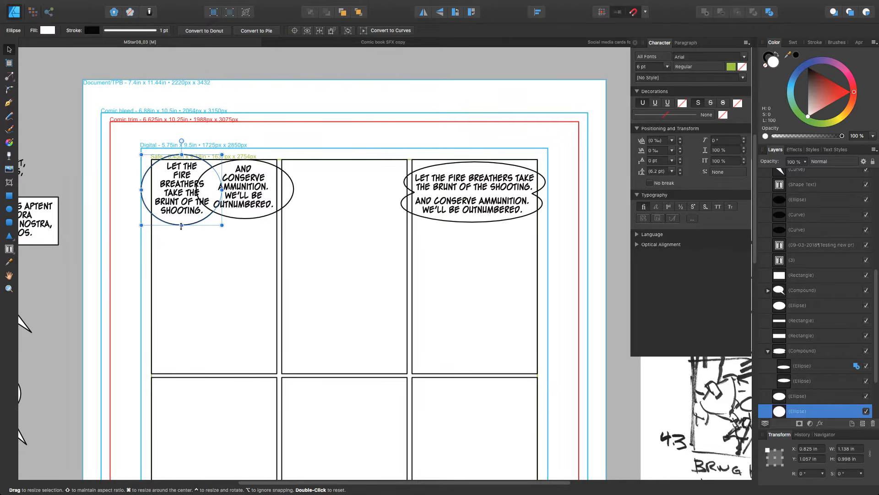
{"action": "left_click_drag", "start_coordinate": [182, 226], "coordinate": [182, 224]}
{"action": "left_click_drag", "start_coordinate": [222, 188], "coordinate": [223, 188]}
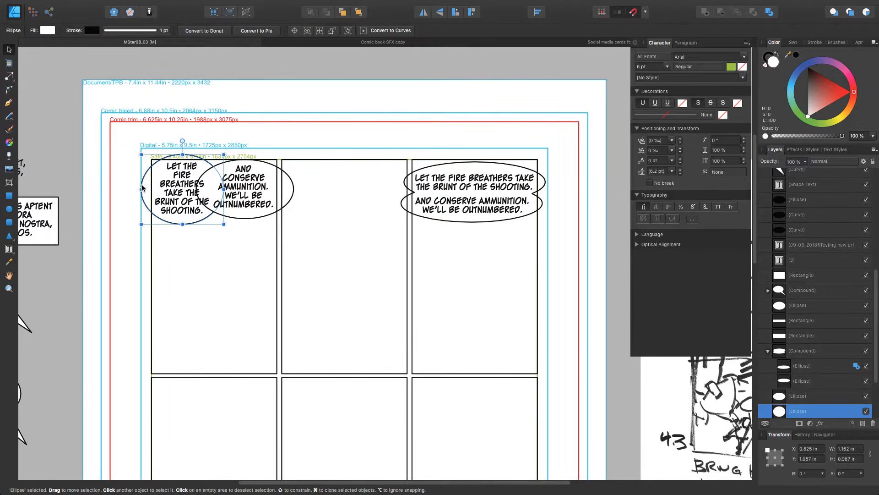
{"action": "left_click_drag", "start_coordinate": [141, 189], "coordinate": [139, 189]}
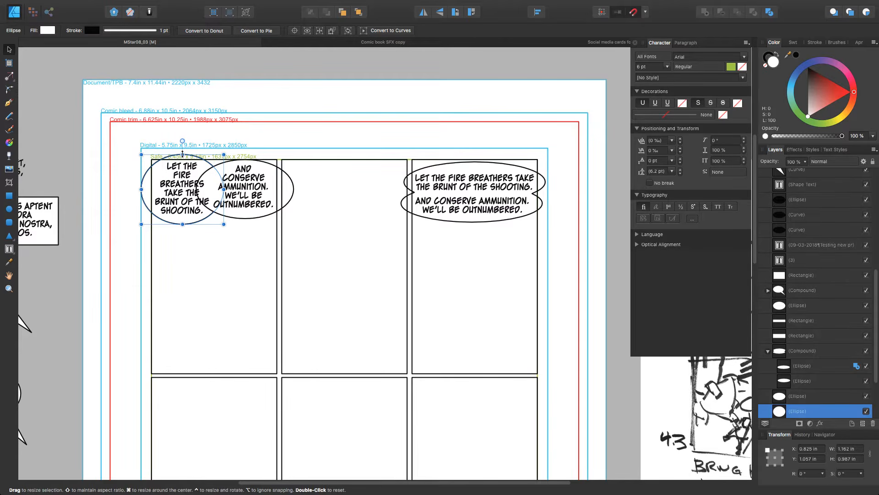
Add the two overlapping ellipses in the first panel together as one compound balloon shape
{"action": "left_click", "coordinate": [293, 189], "text": "shift"}
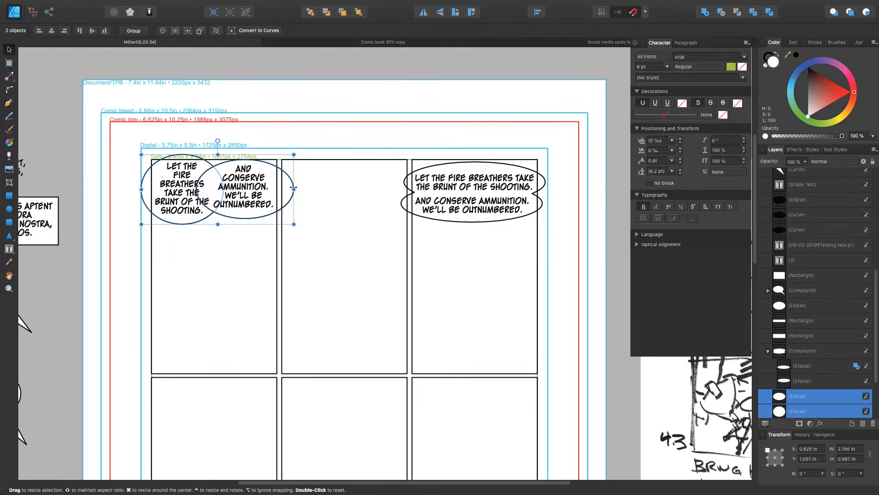
{"action": "mouse_move", "coordinate": [757, 2]}
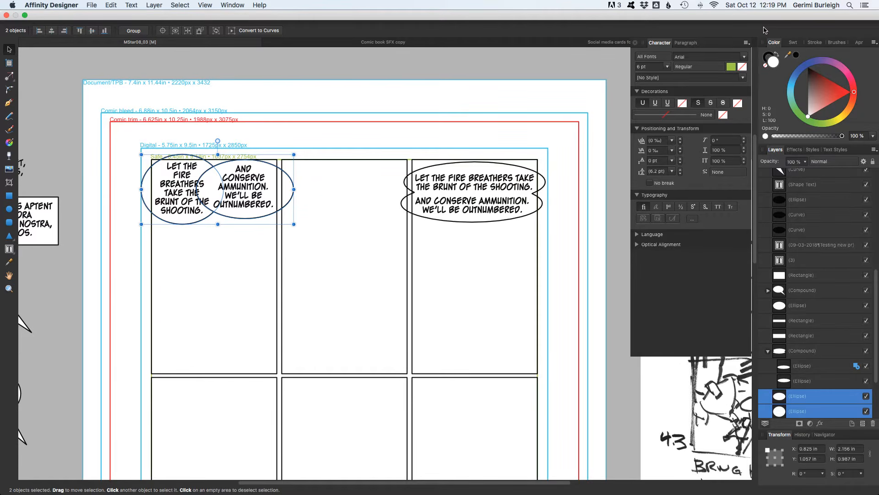
{"action": "key", "text": "a"}
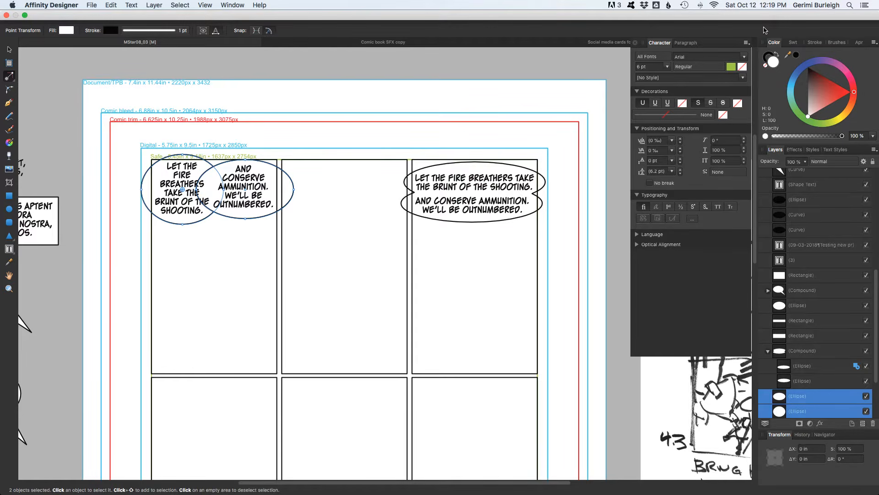
{"action": "key", "text": "Tab"}
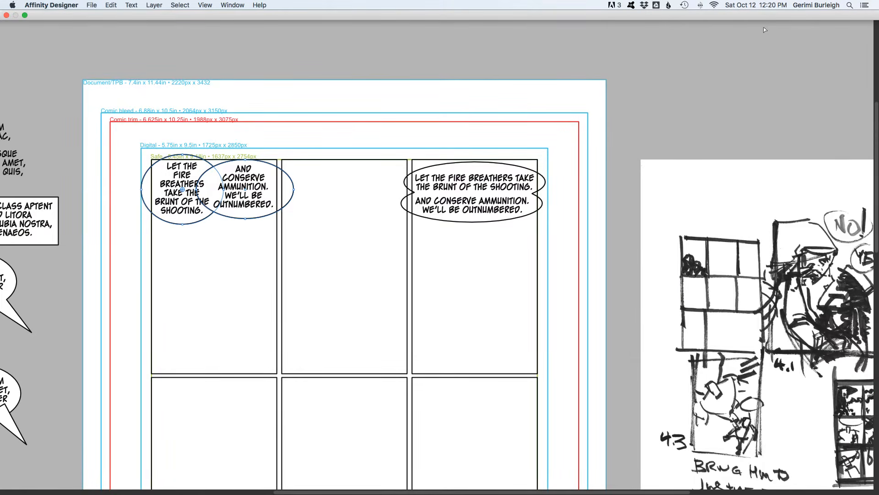
{"action": "key", "text": "Tab"}
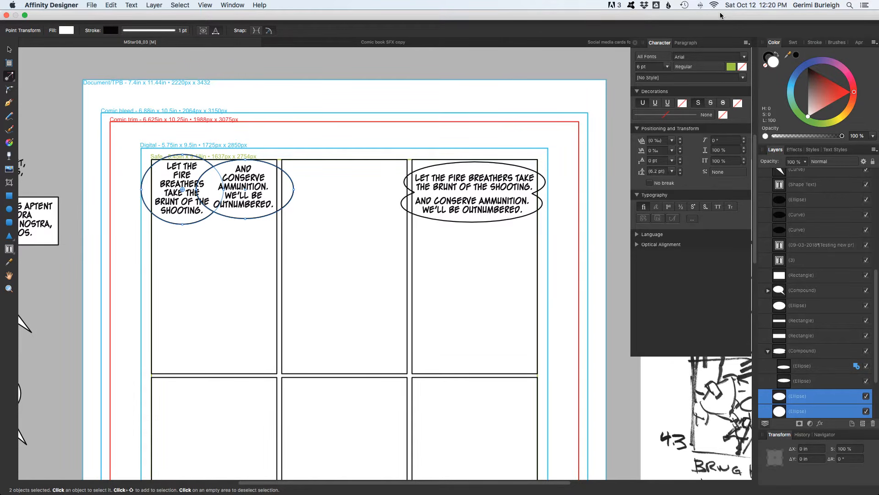
{"action": "key", "text": "super+Tab"}
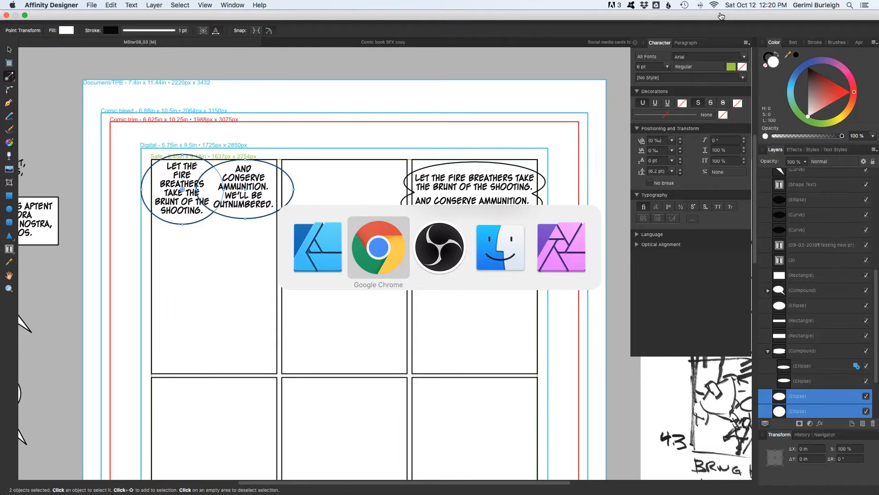
{"action": "key", "text": "super+shift+Tab"}
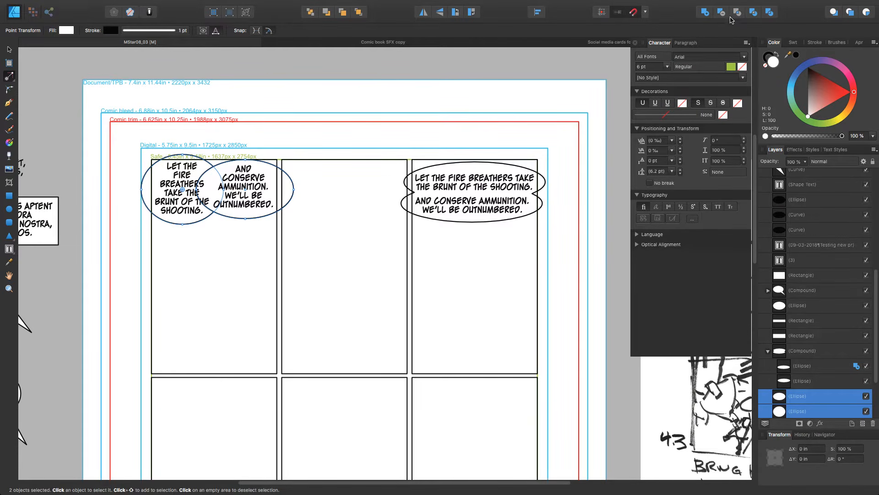
{"action": "left_click", "coordinate": [705, 14]}
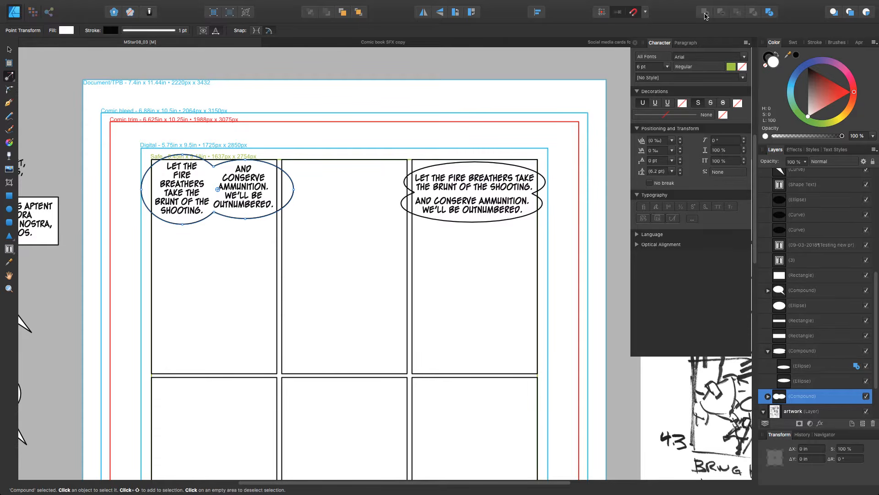
{"action": "key", "text": "m"}
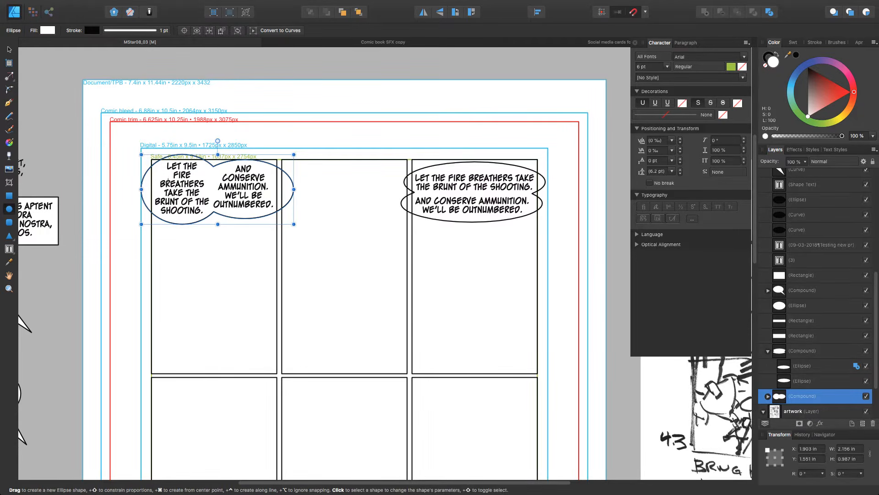
{"action": "mouse_move", "coordinate": [151, 159]}
{"action": "left_mouse_down"}
{"action": "mouse_move", "coordinate": [204, 216]}
{"action": "mouse_move", "coordinate": [197, 218]}
{"action": "left_mouse_up"}
{"action": "key", "text": "a"}
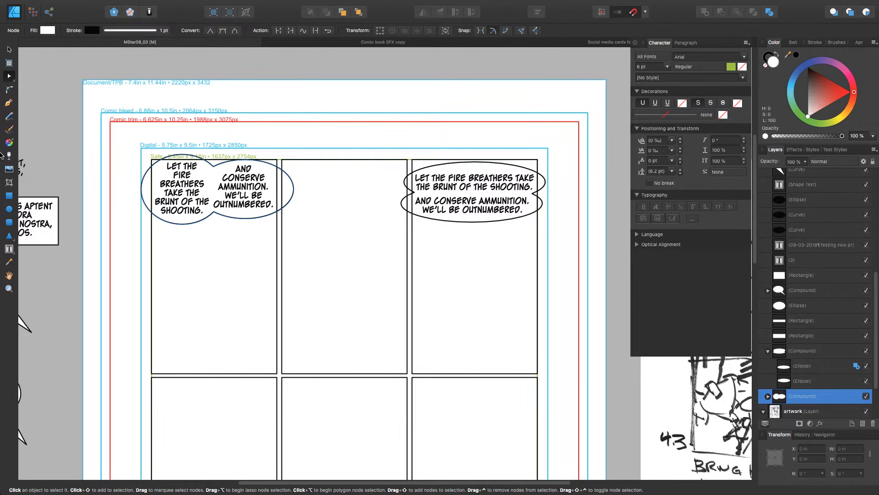
Draw a rectangle about 1.77 in wide by 1.09 in high over the joined balloon, spanning the first panel's width from its top edge
{"action": "left_click", "coordinate": [12, 198]}
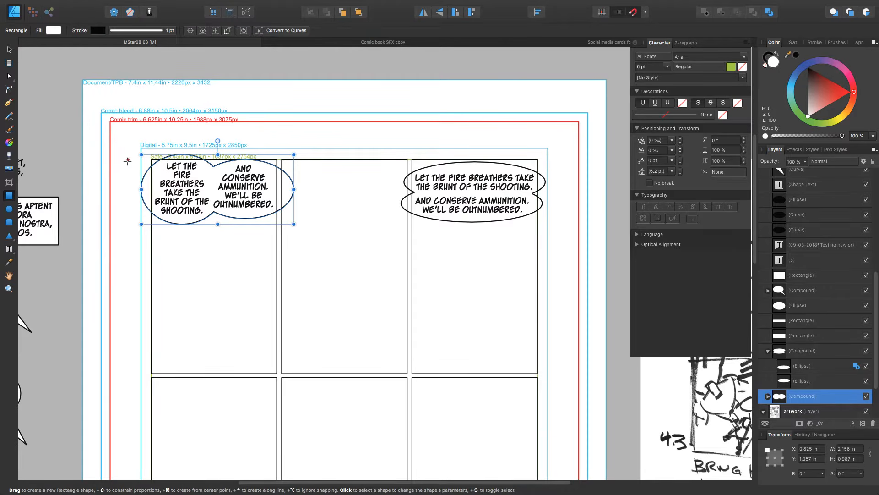
{"action": "left_click_drag", "start_coordinate": [151, 160], "coordinate": [273, 237]}
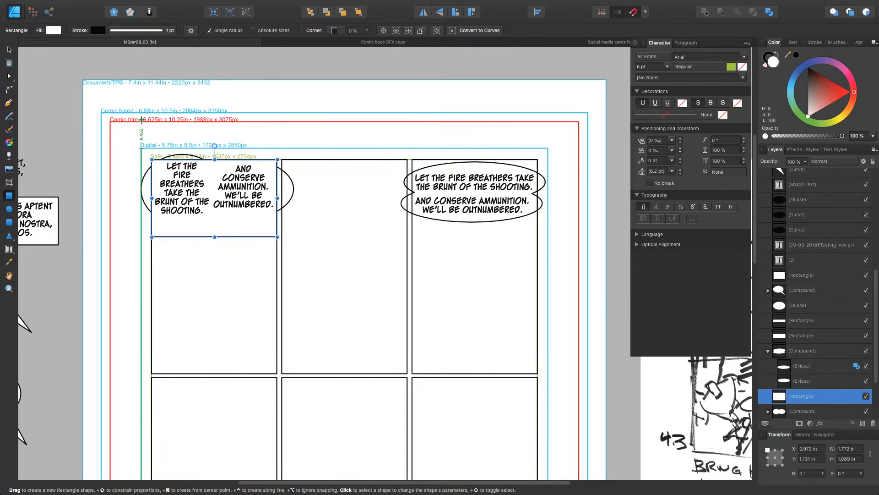
{"action": "left_click", "coordinate": [9, 50]}
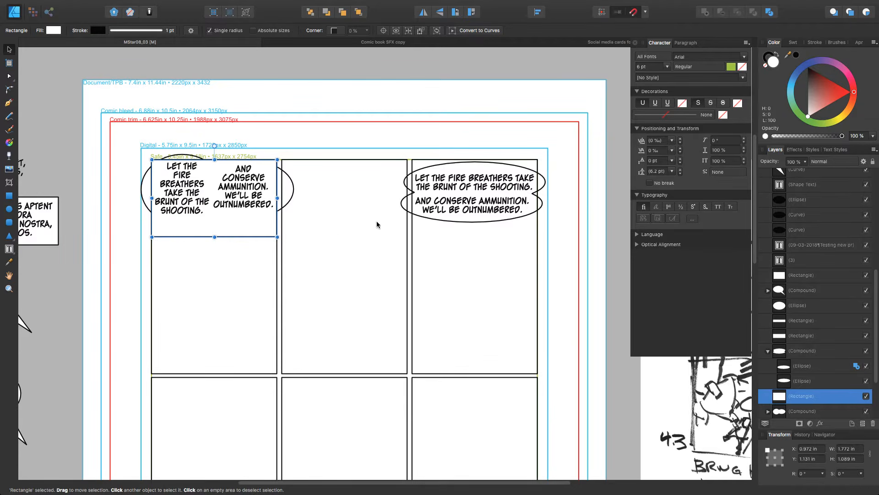
Examine the whole page layout and the sketch page beside it, and return to the first panel
{"action": "scroll", "coordinate": [876, 362], "scroll_direction": "down", "scroll_amount": 4}
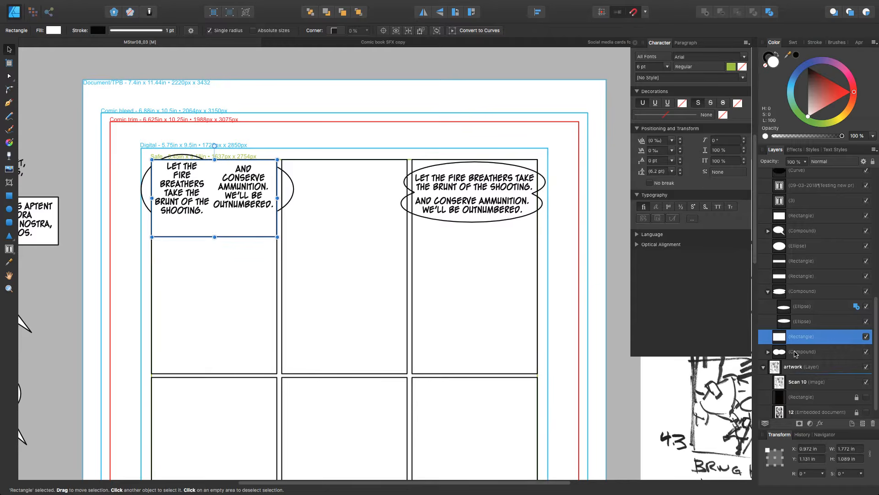
{"action": "key", "text": "ctrl+0"}
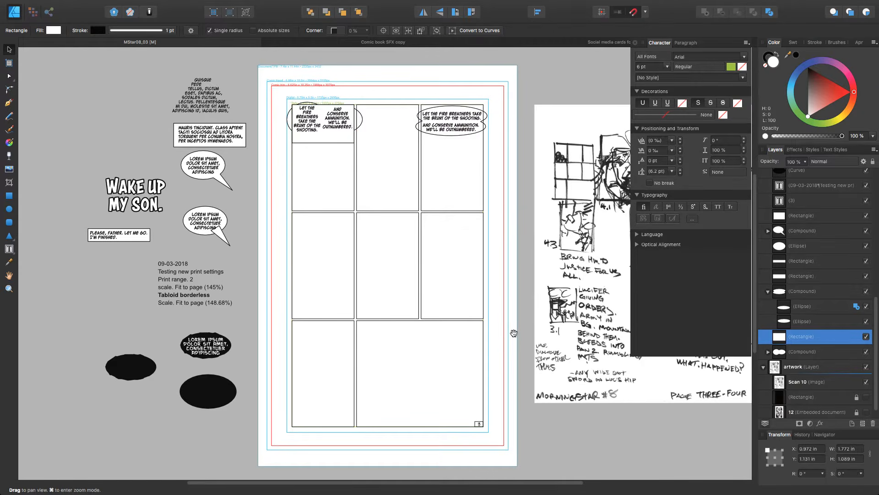
{"action": "left_click_drag", "start_coordinate": [514, 334], "coordinate": [456, 333]}
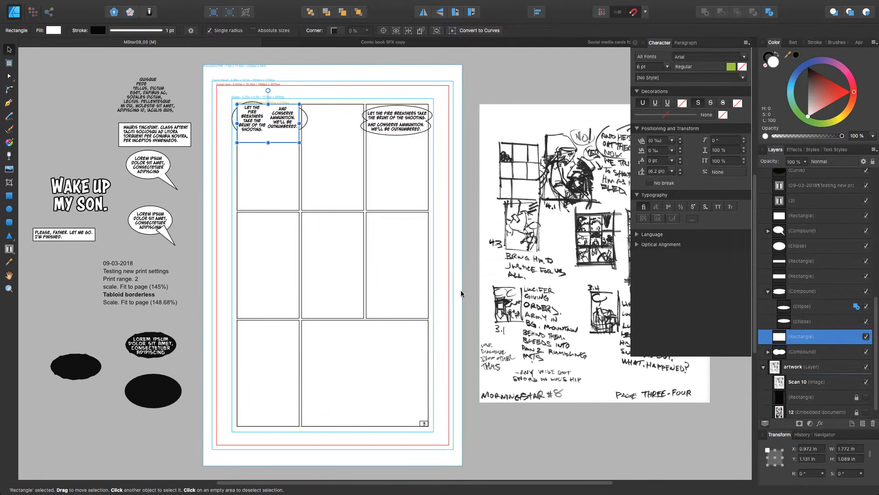
{"action": "left_click_drag", "start_coordinate": [594, 253], "coordinate": [483, 281]}
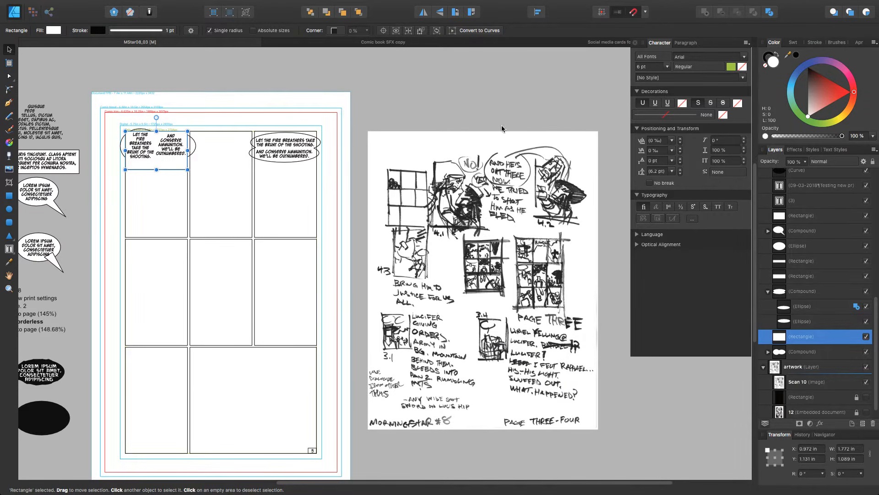
{"action": "left_click_drag", "start_coordinate": [94, 221], "coordinate": [199, 231]}
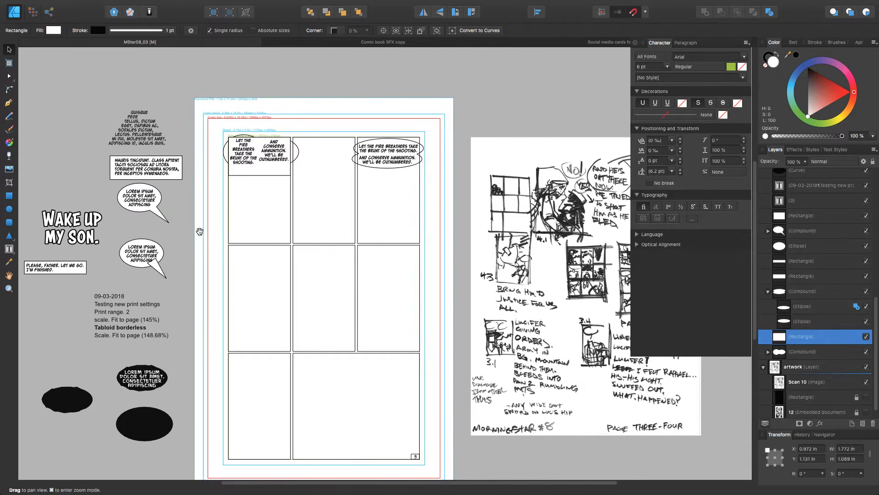
{"action": "key", "text": "super+equal"}
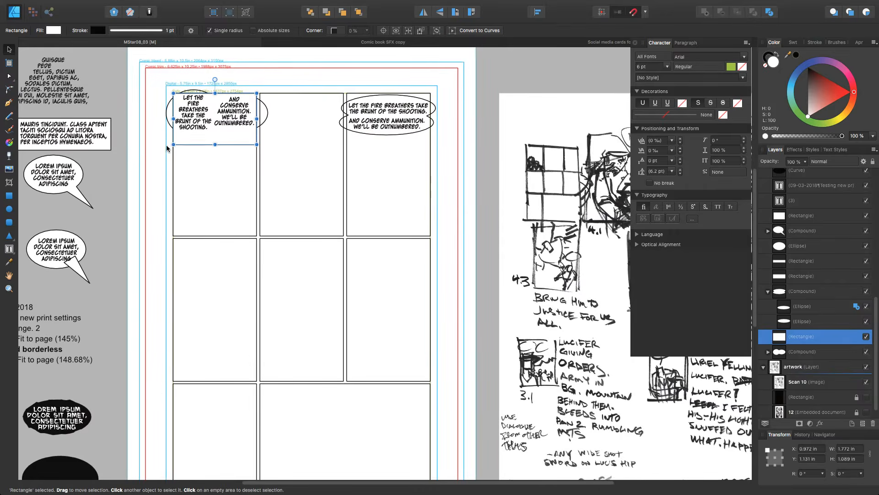
{"action": "key", "text": "super+equal"}
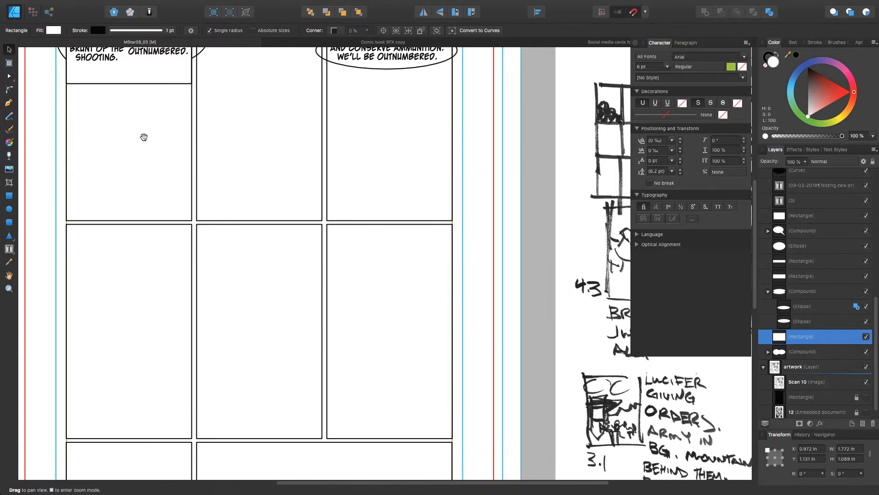
{"action": "left_click_drag", "start_coordinate": [141, 136], "coordinate": [238, 345]}
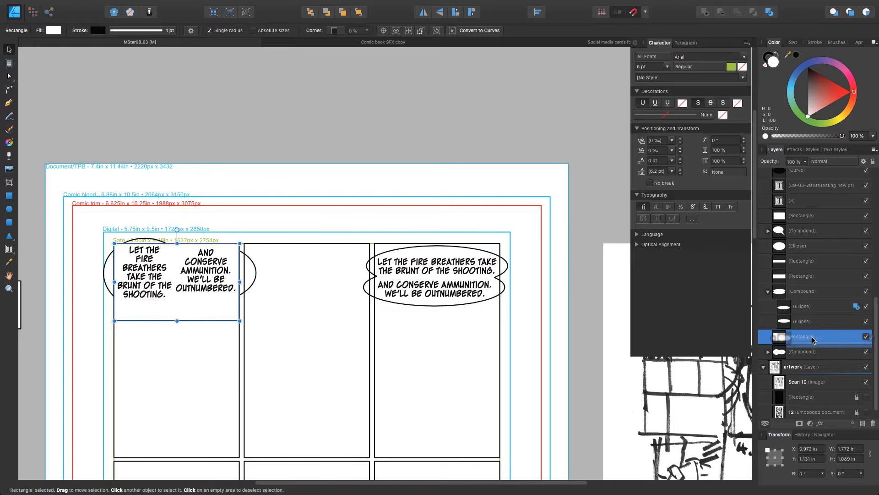
Clip the joined balloon to the panel by nesting its compound inside the rectangle, and toggle the compound's visibility to check the nesting
{"action": "left_click_drag", "start_coordinate": [812, 352], "coordinate": [812, 340]}
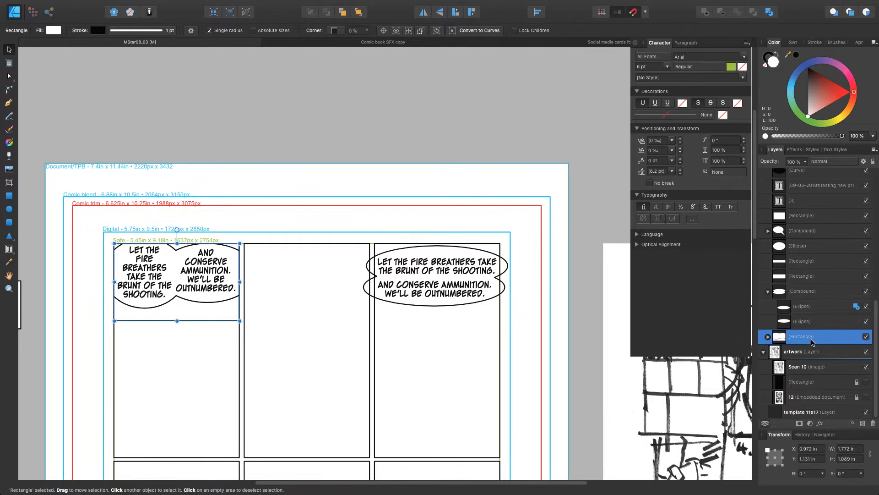
{"action": "left_click", "coordinate": [768, 337]}
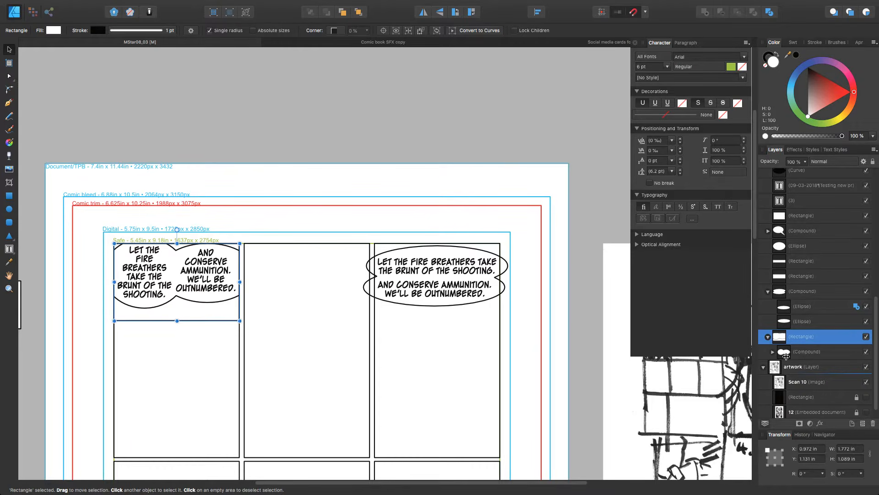
{"action": "left_click", "coordinate": [866, 352]}
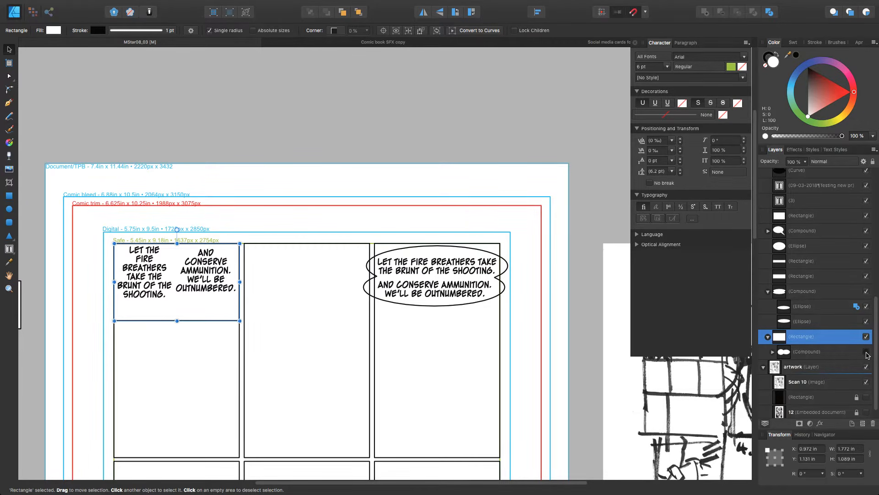
{"action": "left_click", "coordinate": [866, 351]}
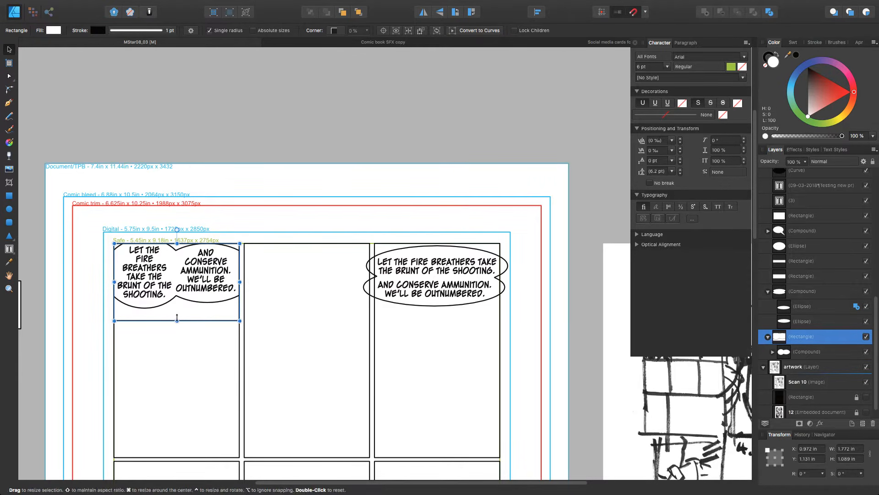
Remove the stroke from the clipping rectangle around the first panel's balloon and deselect it
{"action": "left_click", "coordinate": [767, 56]}
{"action": "left_click", "coordinate": [765, 66]}
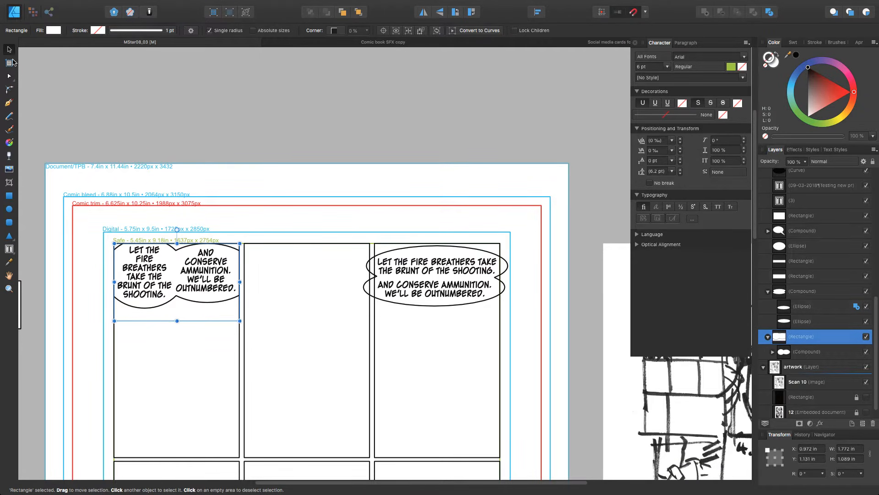
{"action": "left_click", "coordinate": [277, 240]}
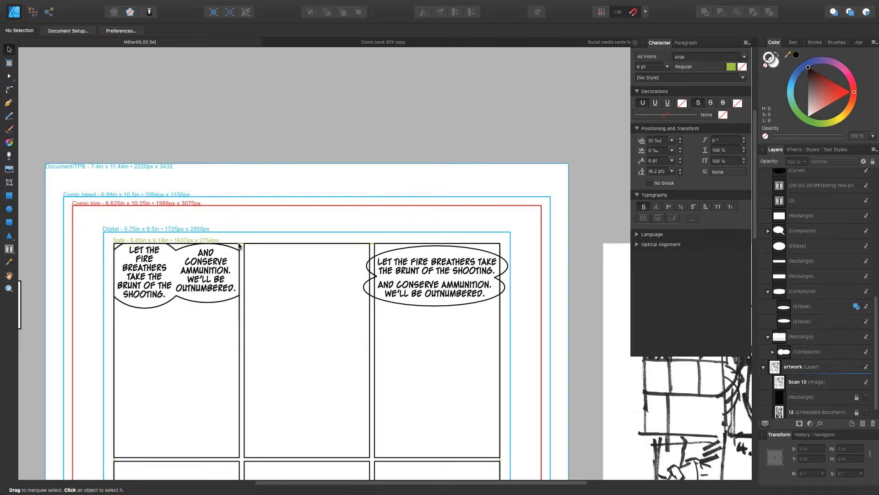
Bring the first panel's two dialogue text objects and their clipping rectangle to the front of the txt layer
{"action": "left_click", "coordinate": [498, 299]}
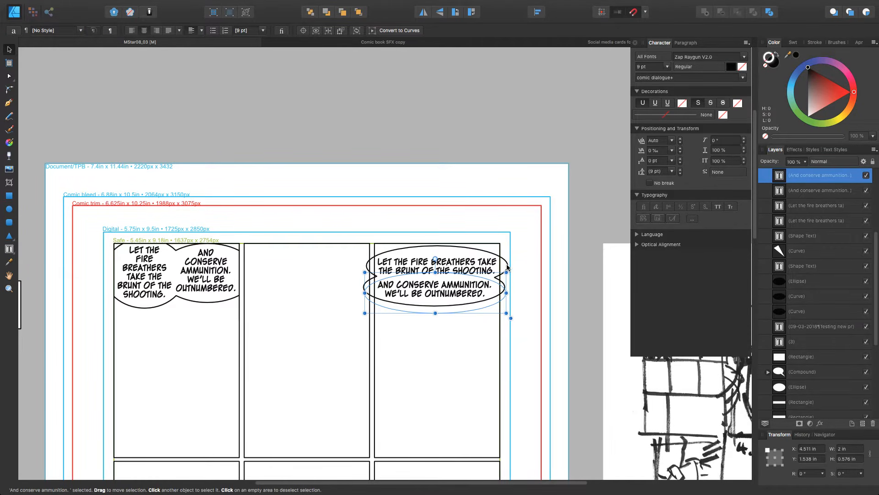
{"action": "left_click", "coordinate": [151, 286]}
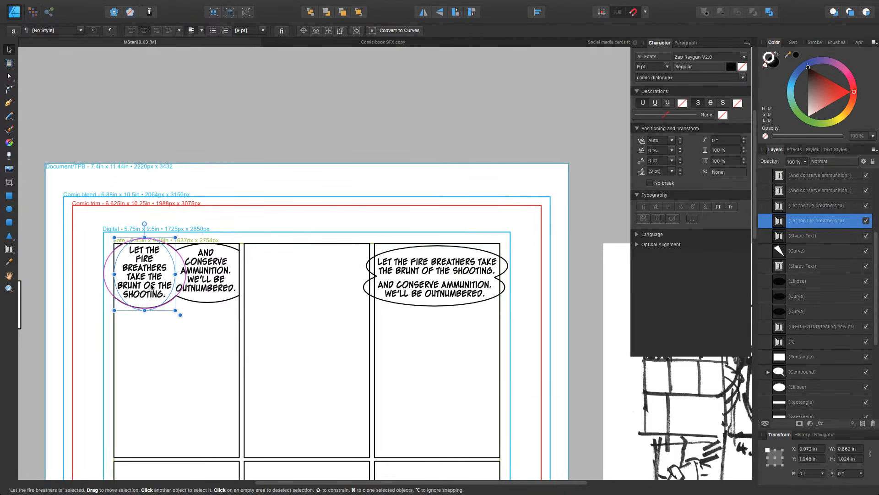
{"action": "left_click", "coordinate": [213, 276], "text": "shift"}
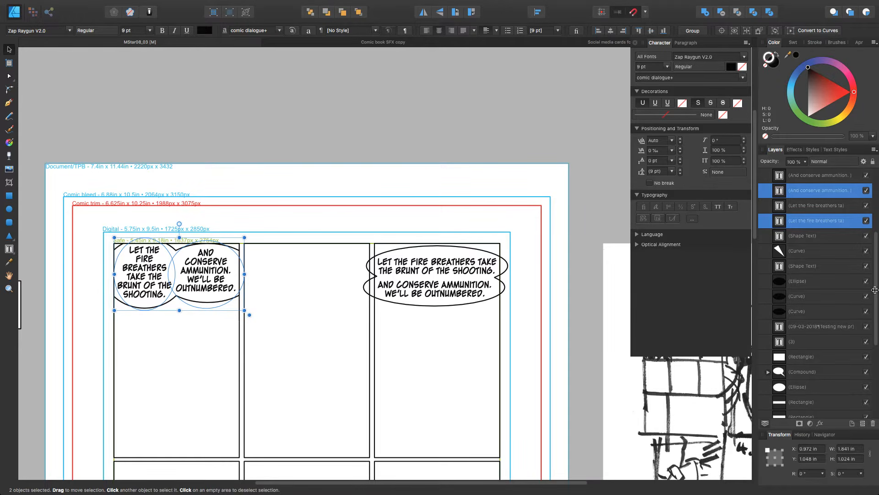
{"action": "scroll", "coordinate": [876, 287], "scroll_direction": "down", "scroll_amount": 5}
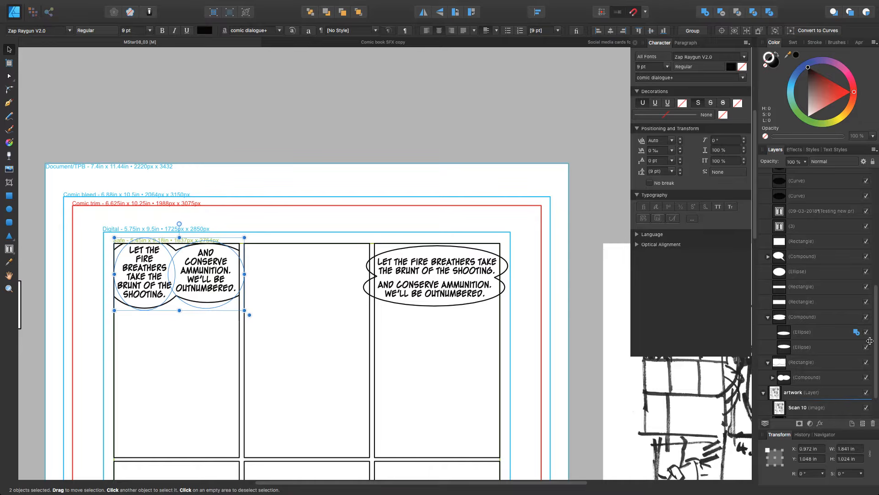
{"action": "left_click_drag", "start_coordinate": [870, 340], "coordinate": [869, 289]}
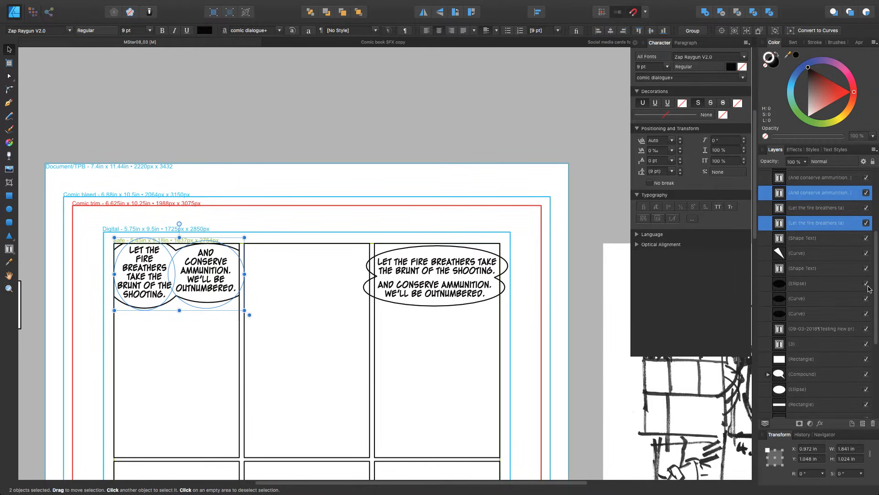
{"action": "left_click", "coordinate": [153, 353]}
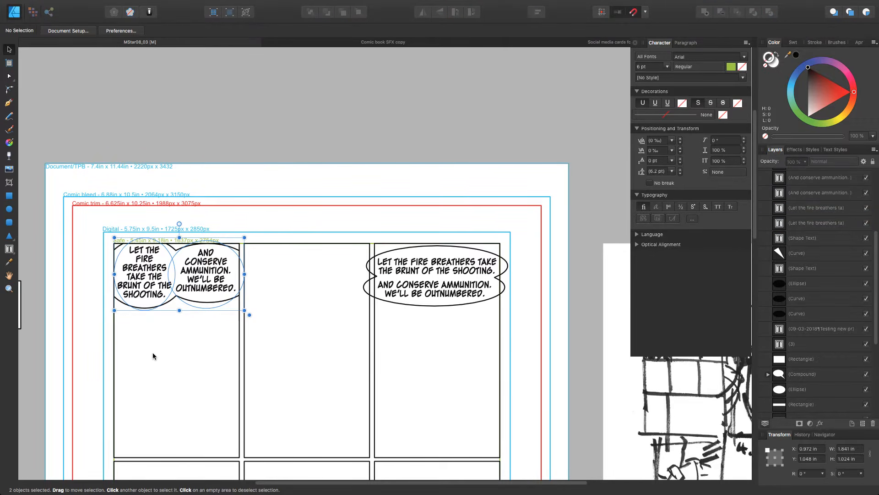
{"action": "left_click_drag", "start_coordinate": [142, 338], "coordinate": [207, 278]}
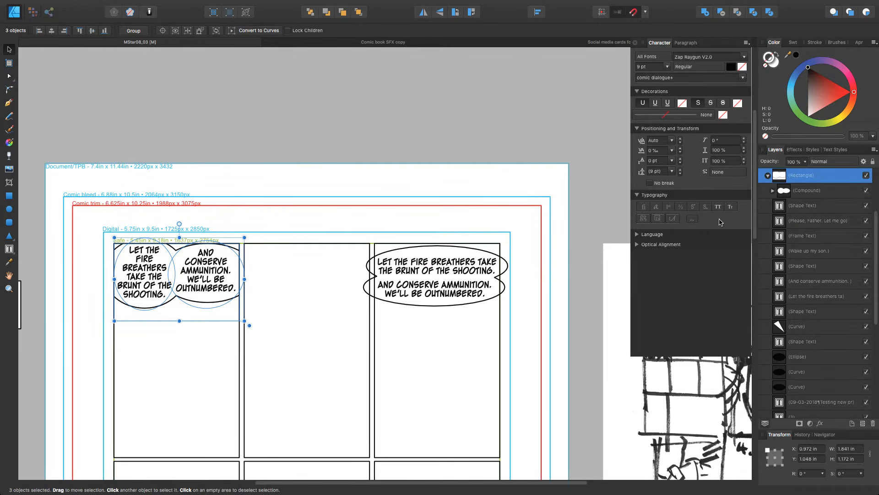
{"action": "scroll", "coordinate": [870, 239], "scroll_direction": "up", "scroll_amount": 4}
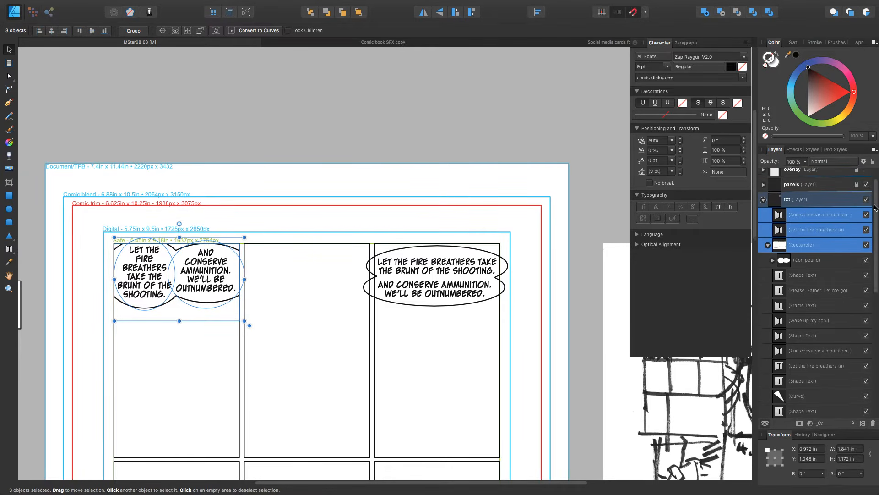
Nest the first panel's two dialogue text objects inside the clipping rectangle above the compound, and toggle the rectangle's visibility to check
{"action": "left_click", "coordinate": [807, 233]}
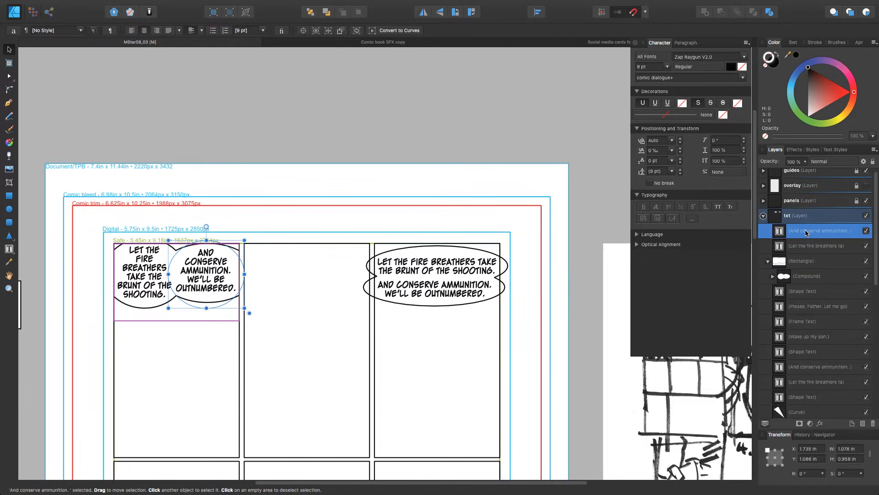
{"action": "left_click", "coordinate": [805, 246], "text": "shift"}
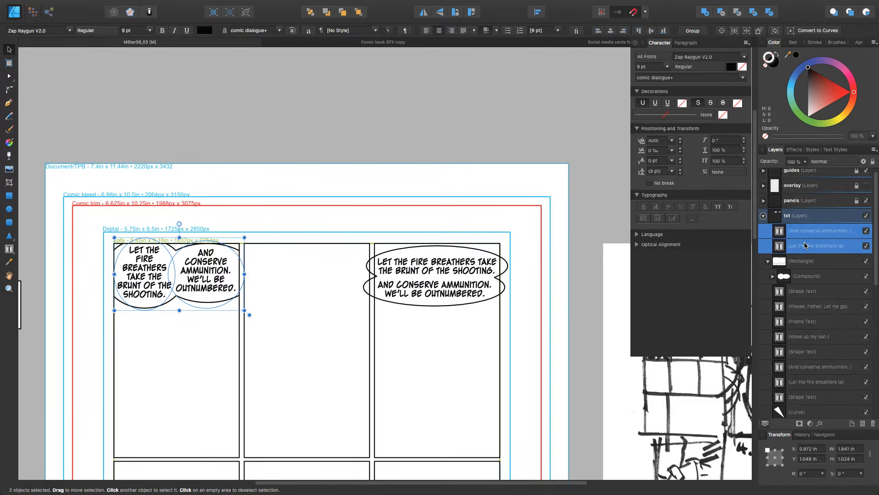
{"action": "left_click_drag", "start_coordinate": [805, 246], "coordinate": [807, 273]}
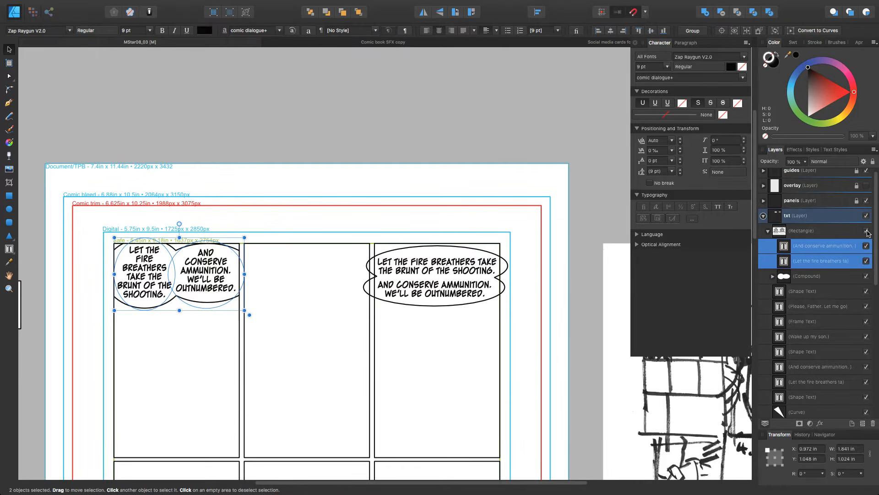
{"action": "left_click", "coordinate": [868, 231]}
{"action": "left_click", "coordinate": [868, 231]}
{"action": "left_click", "coordinate": [306, 216]}
{"action": "mouse_move", "coordinate": [207, 273]}
{"action": "left_mouse_down"}
{"action": "mouse_move", "coordinate": [205, 316]}
{"action": "mouse_move", "coordinate": [269, 288]}
{"action": "mouse_move", "coordinate": [244, 288]}
{"action": "mouse_move", "coordinate": [232, 308]}
{"action": "mouse_move", "coordinate": [208, 272]}
{"action": "left_mouse_up"}
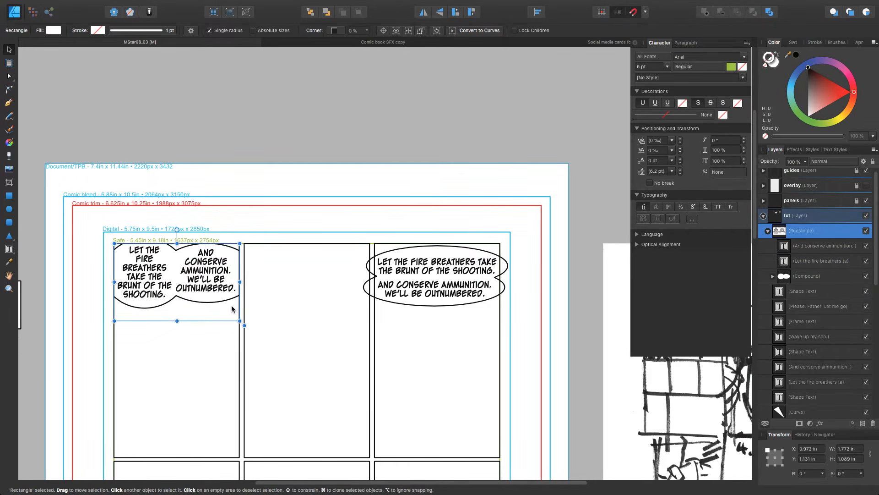
{"action": "left_click", "coordinate": [278, 232]}
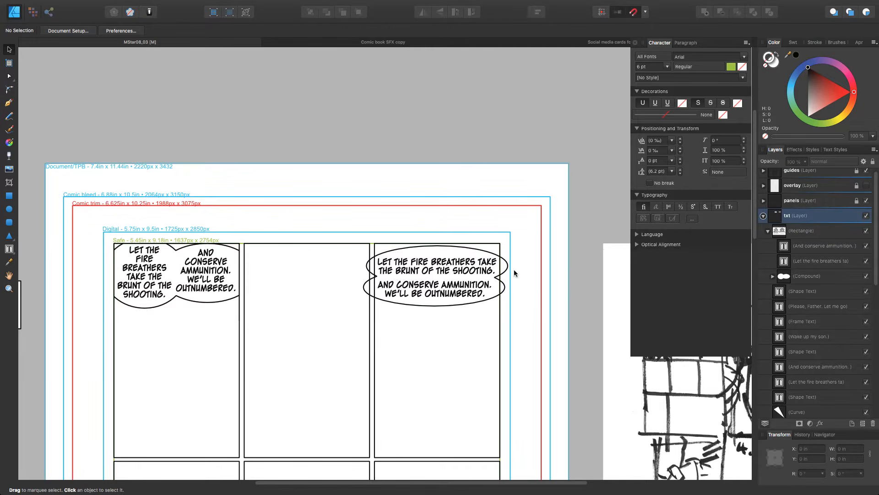
Bring the third panel's joined balloon and its two dialogue text objects to the front of the txt layer and deselect them
{"action": "left_click_drag", "start_coordinate": [421, 335], "coordinate": [457, 262]}
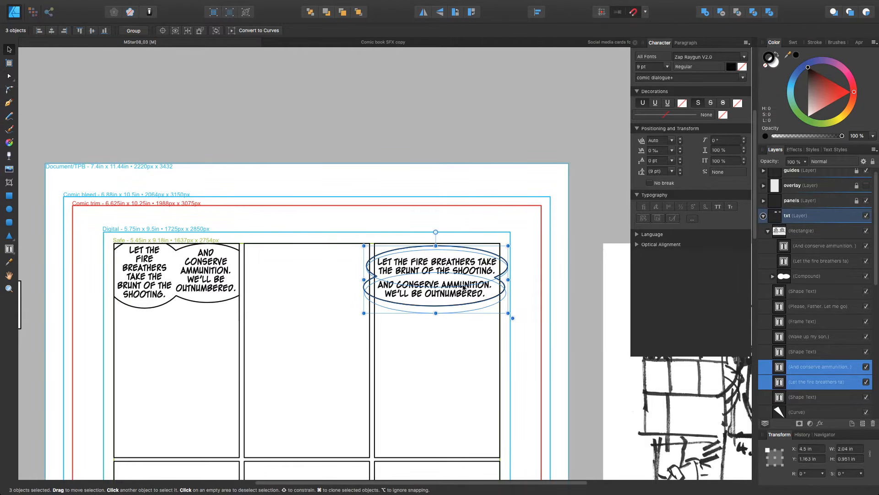
{"action": "left_click", "coordinate": [435, 345]}
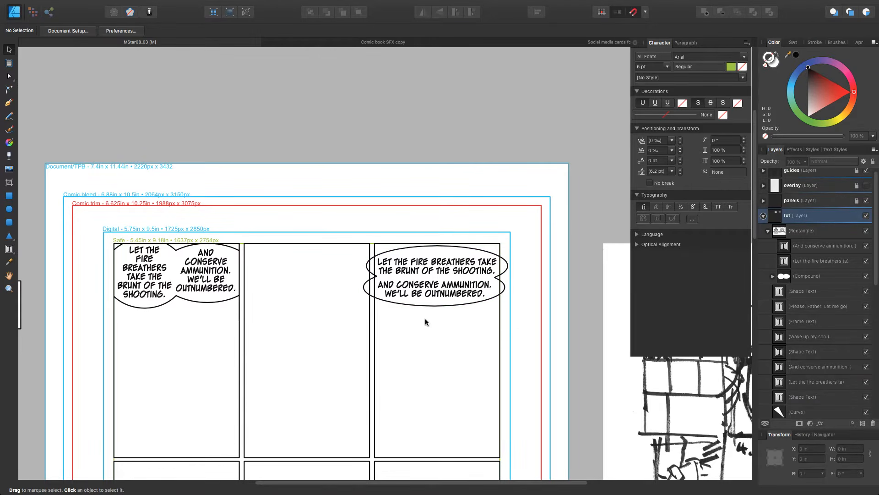
{"action": "left_click_drag", "start_coordinate": [420, 334], "coordinate": [465, 261]}
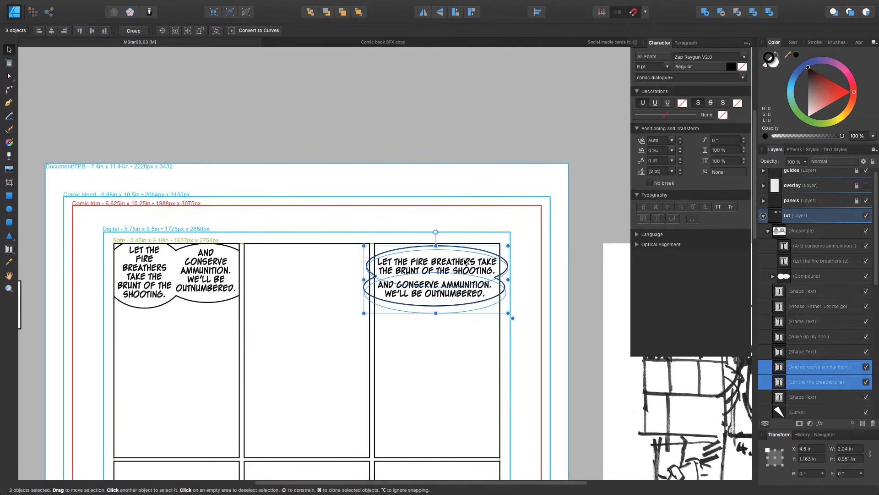
{"action": "key", "text": "super+bracketright"}
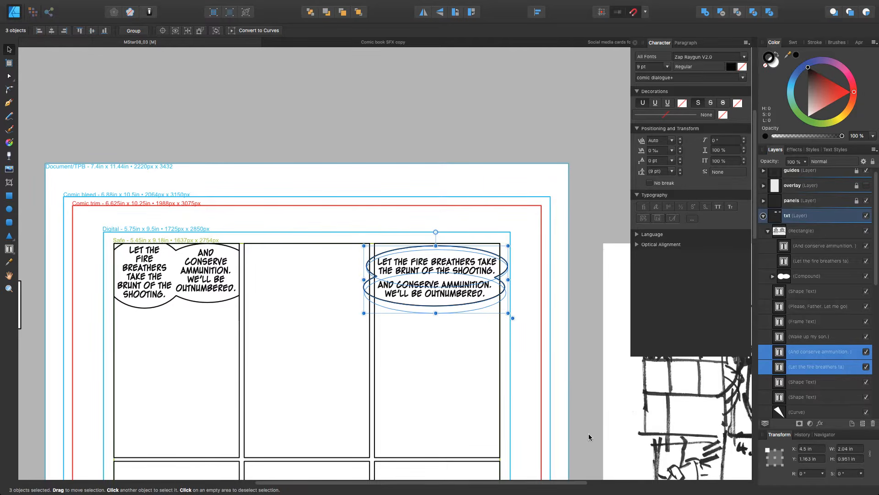
{"action": "key", "text": "super+shift+bracketright"}
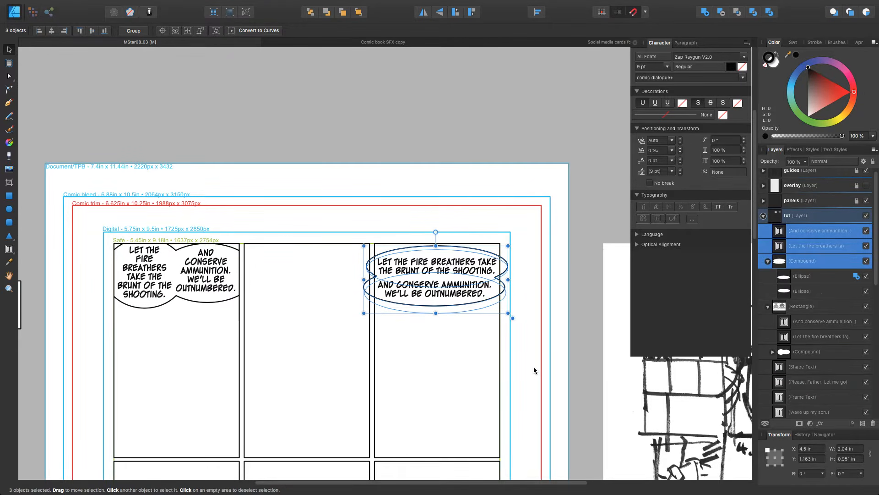
{"action": "left_click", "coordinate": [438, 363]}
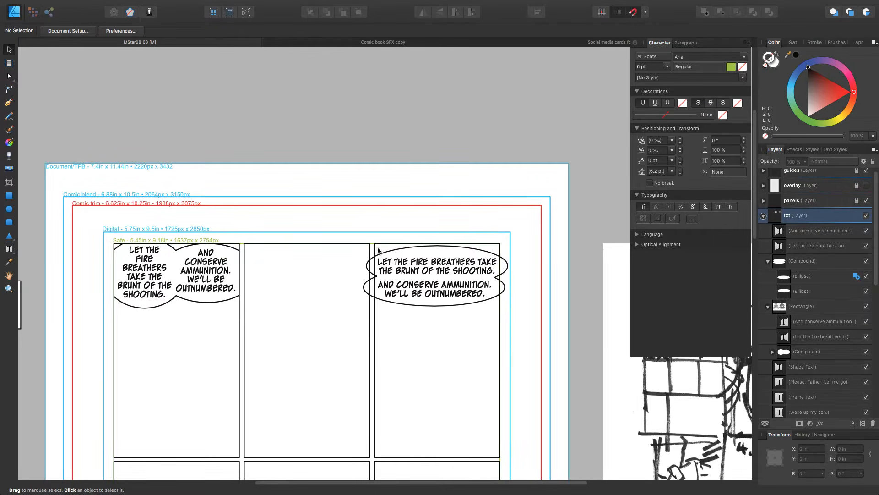
Draw a rectangle about 1.77 in wide by 1.22 in high from the third panel's top edge over the balloon, and collapse the balloon's compound
{"action": "key", "text": "m"}
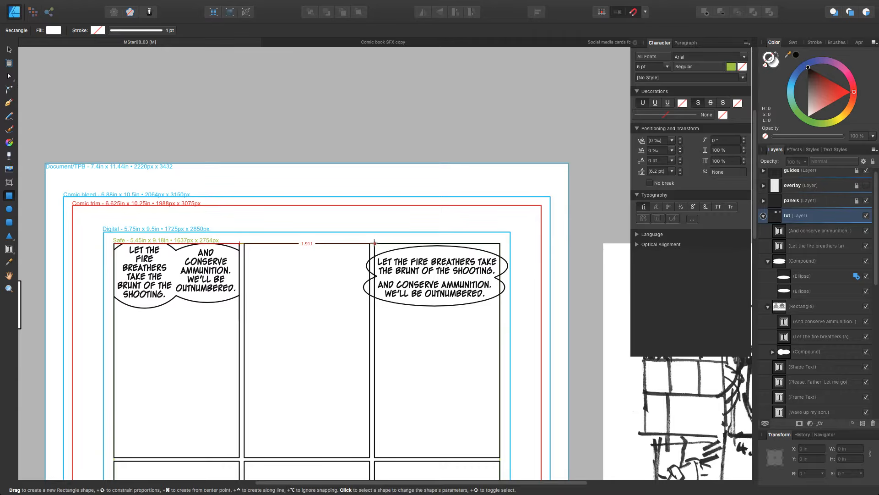
{"action": "left_click_drag", "start_coordinate": [375, 243], "coordinate": [500, 329]}
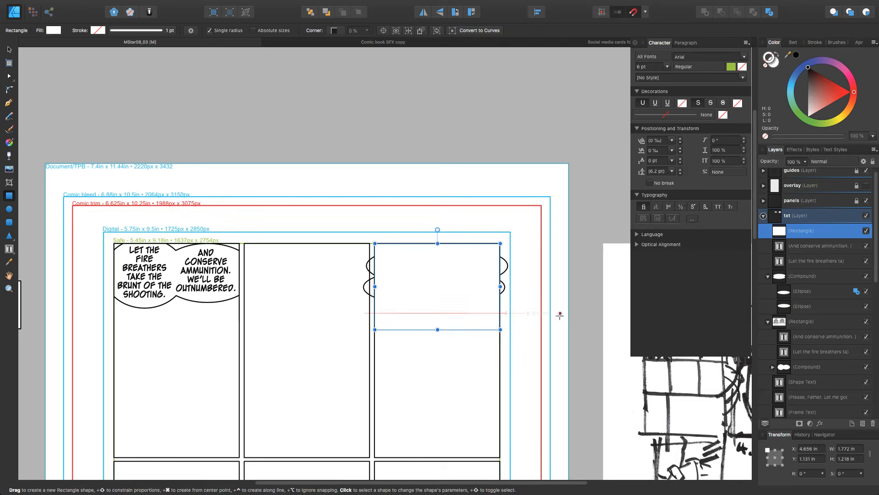
{"action": "left_click", "coordinate": [768, 276]}
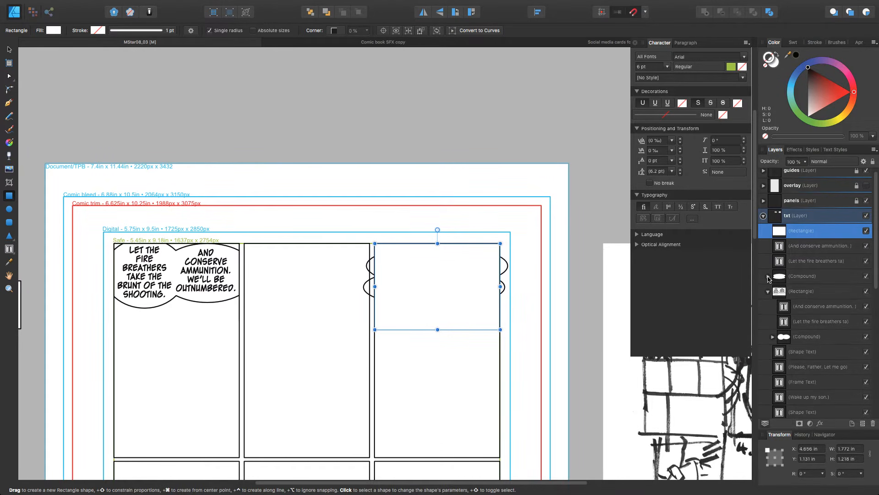
{"action": "left_click", "coordinate": [811, 278]}
{"action": "key", "text": "a"}
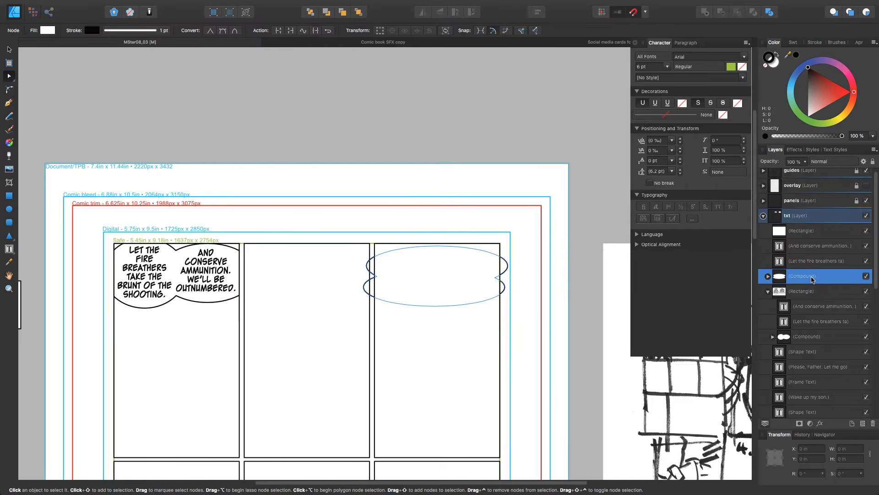
{"action": "left_click", "coordinate": [810, 248], "text": "shift"}
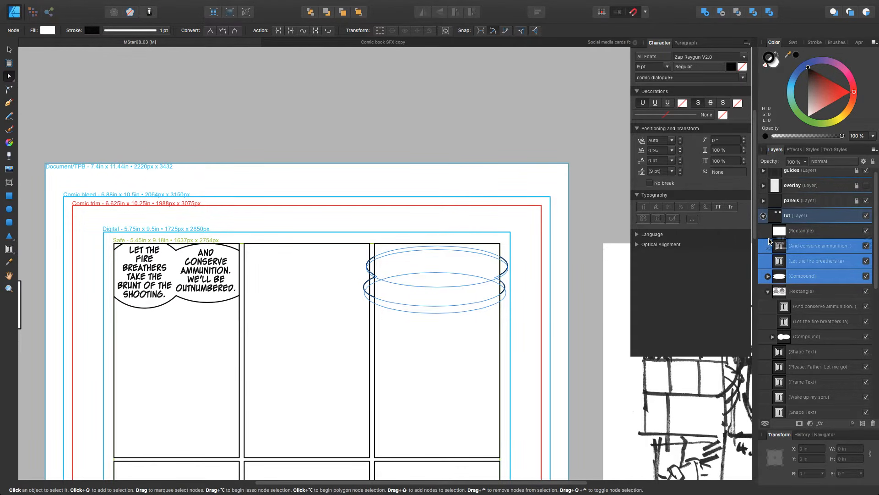
{"action": "double_click", "coordinate": [799, 244]}
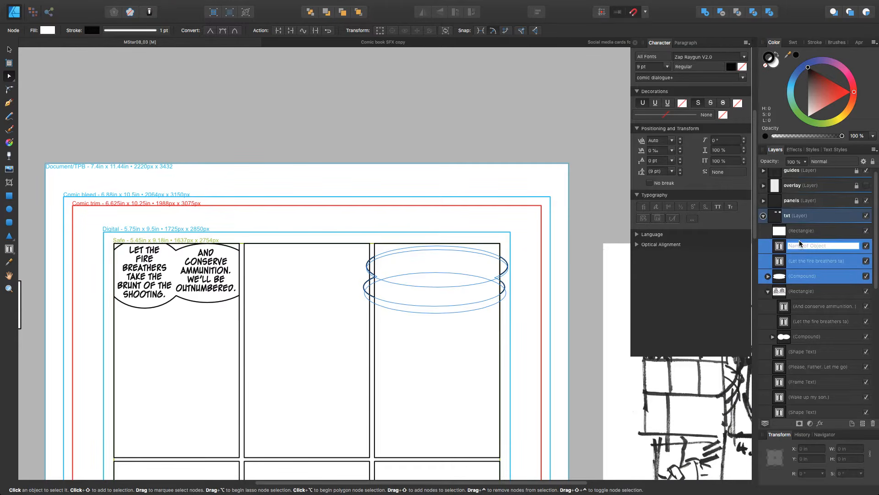
Clip the third panel's joined balloon by nesting its compound and two dialogue text objects inside the new rectangle, and deselect it
{"action": "left_click", "coordinate": [768, 250]}
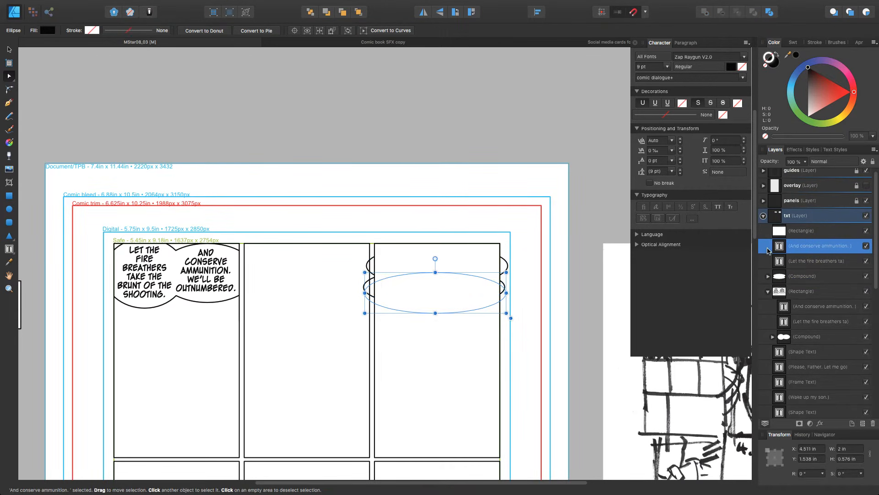
{"action": "left_click", "coordinate": [808, 276], "text": "shift"}
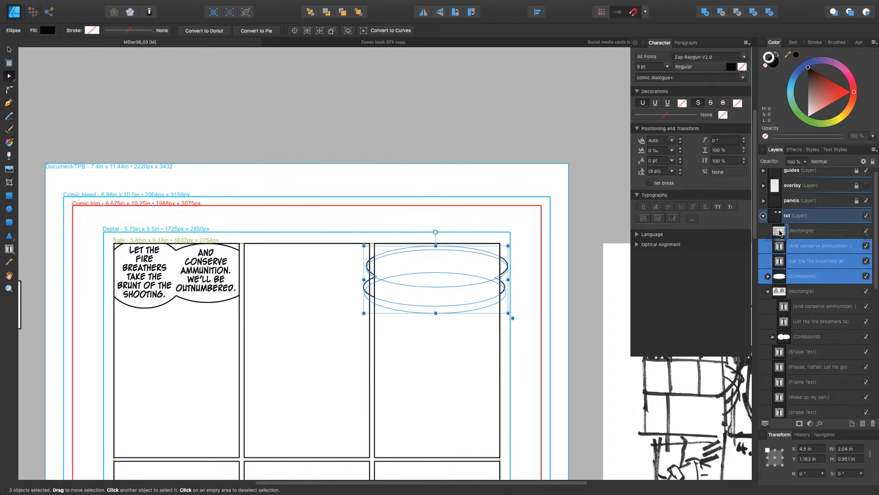
{"action": "left_click_drag", "start_coordinate": [779, 233], "coordinate": [780, 234]}
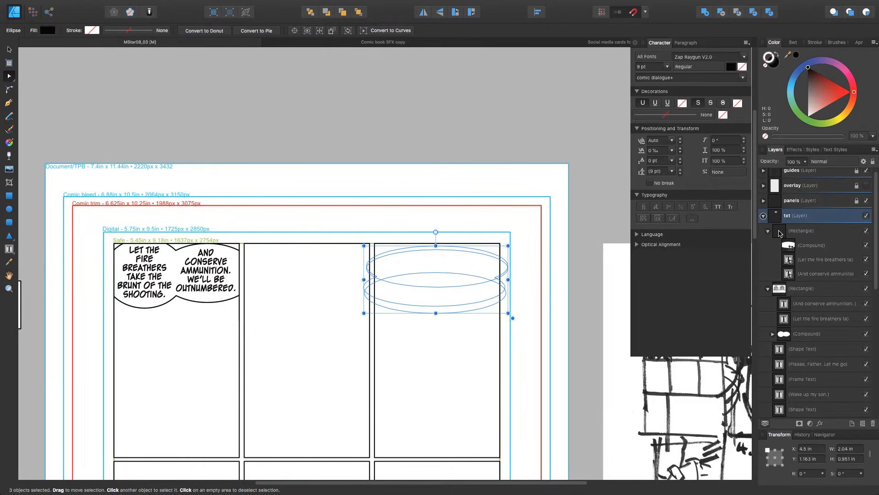
{"action": "key", "text": "super+z"}
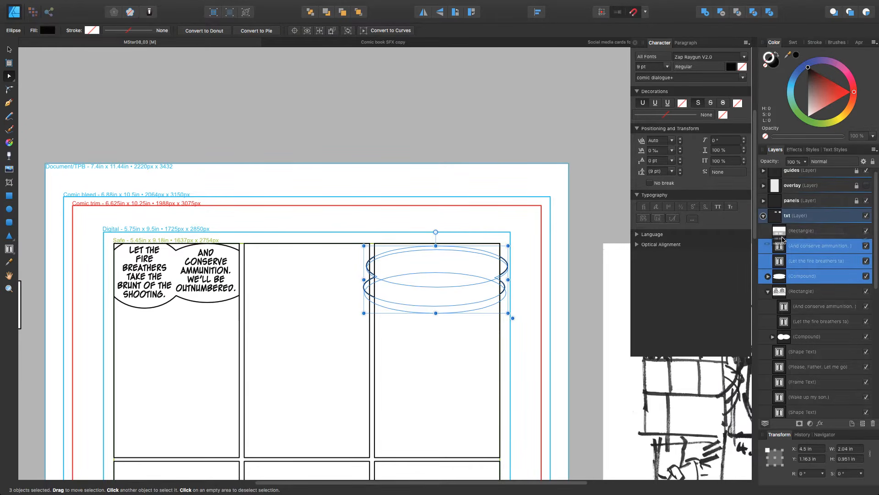
{"action": "left_click_drag", "start_coordinate": [784, 244], "coordinate": [792, 241]}
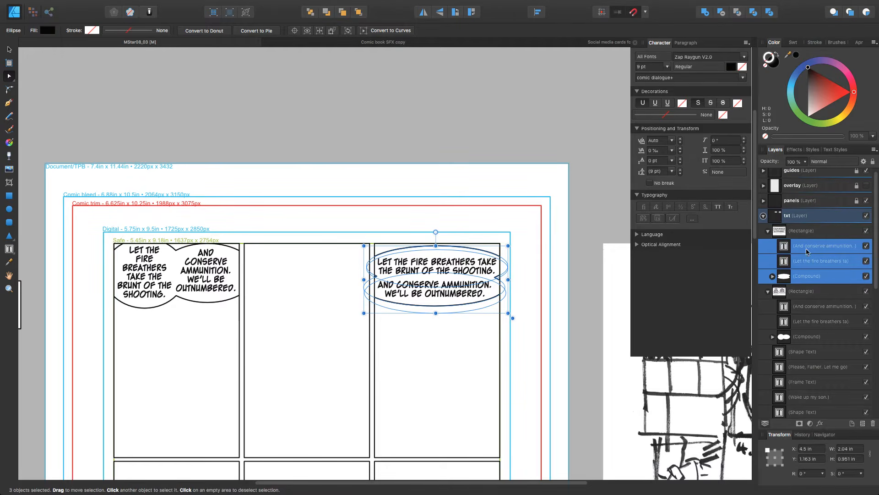
{"action": "left_click", "coordinate": [785, 233]}
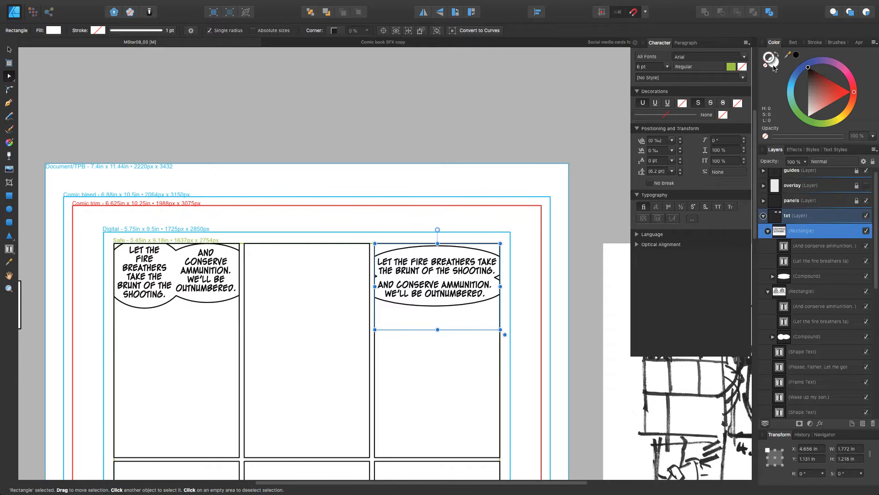
{"action": "left_click", "coordinate": [516, 262]}
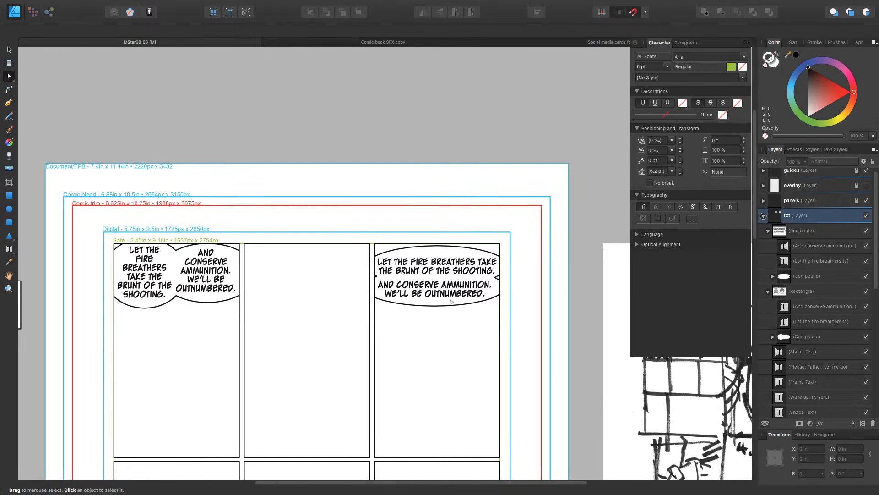
Select the third panel's clipping rectangle and collapse both balloon rectangles in the layer list
{"action": "left_click", "coordinate": [783, 233]}
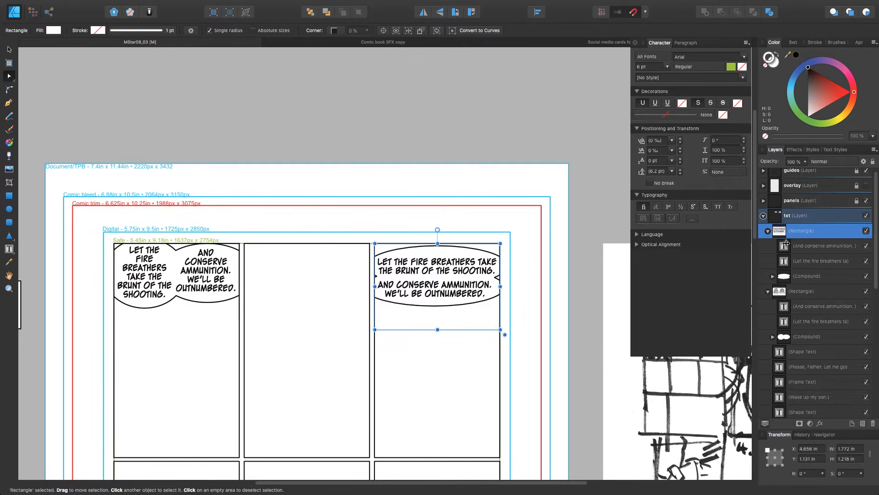
{"action": "left_click", "coordinate": [770, 232]}
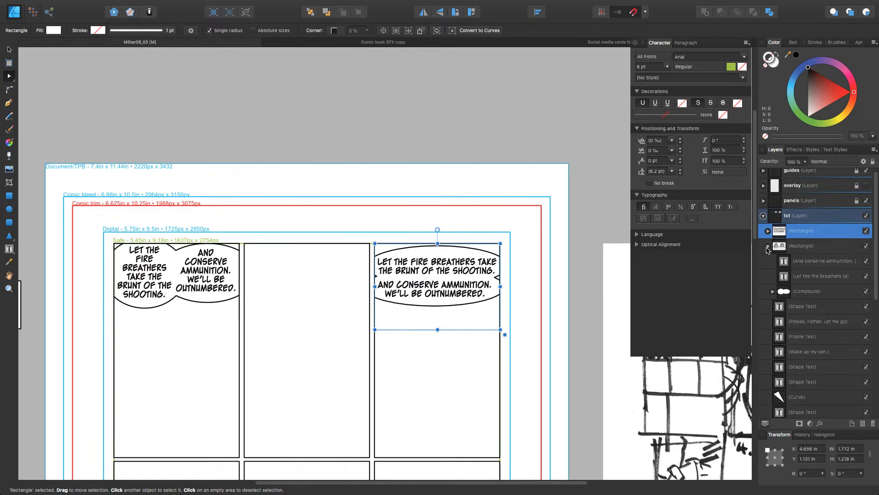
{"action": "left_click", "coordinate": [768, 248]}
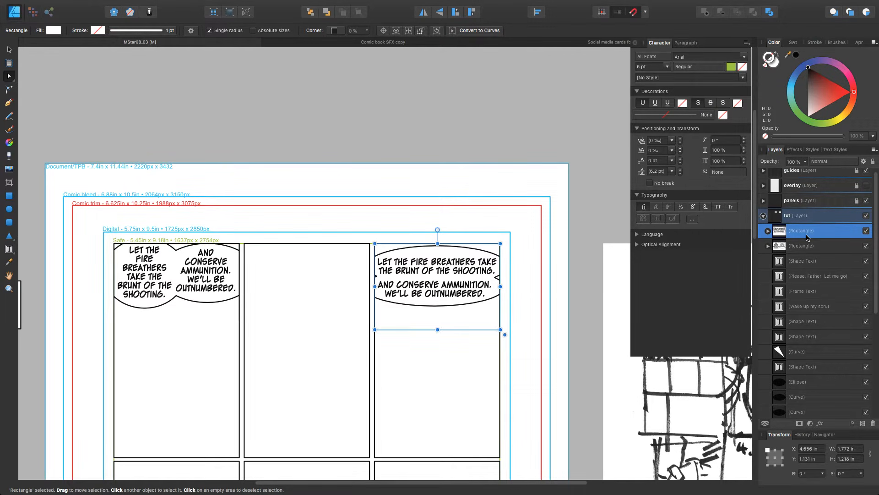
Nudge the third panel's joined balloon and its two dialogue text objects up inside their clipping rectangle, and deselect them
{"action": "left_click", "coordinate": [768, 230]}
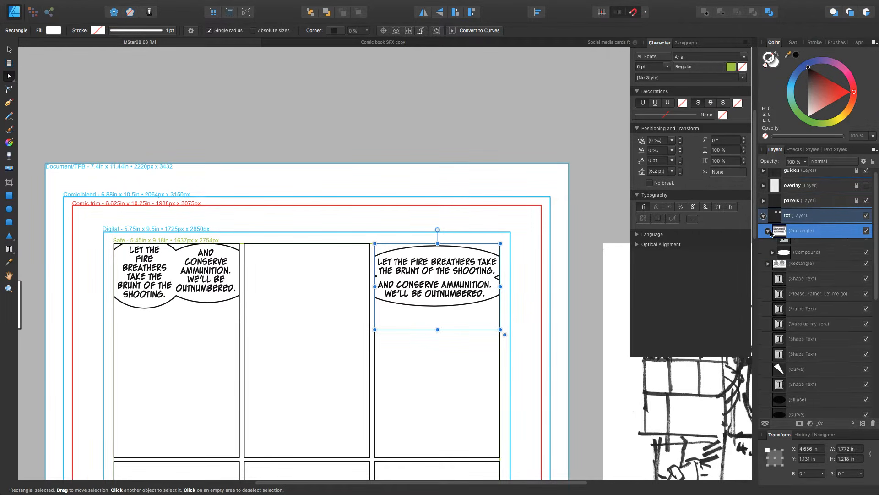
{"action": "left_click", "coordinate": [812, 250]}
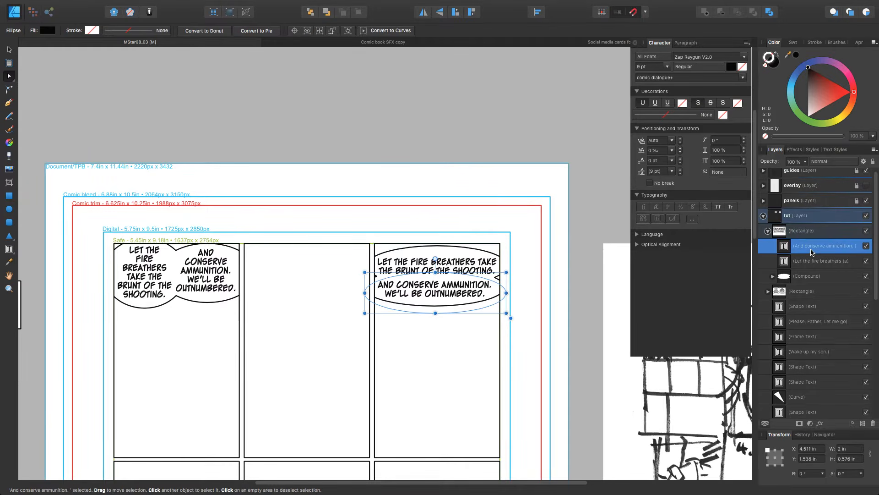
{"action": "left_click", "coordinate": [809, 277], "text": "shift"}
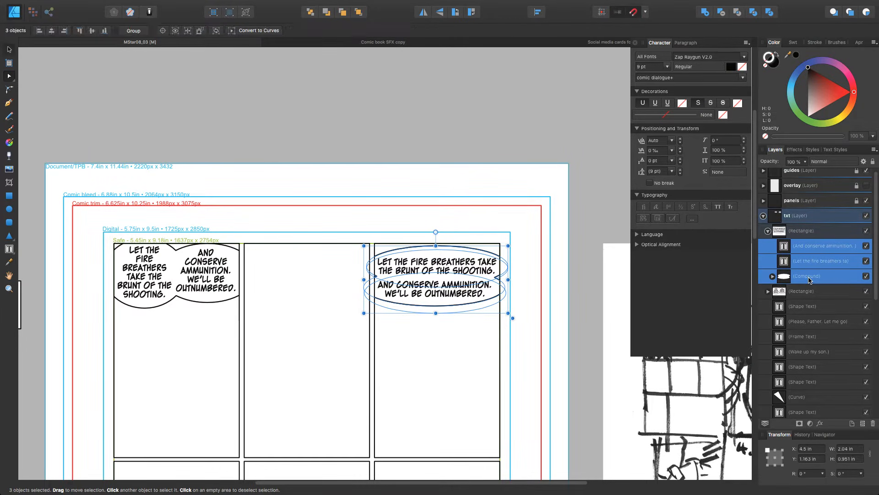
{"action": "key", "text": "shift+Up"}
{"action": "key", "text": "shift+Up"}
{"action": "key", "text": "shift+Up"}
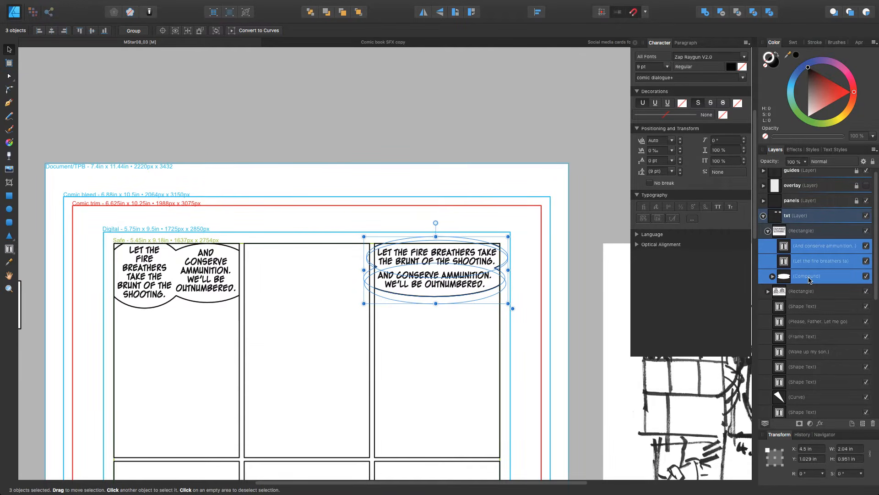
{"action": "left_click", "coordinate": [500, 218]}
Examine the 3.1 thumbnail sketch and its handwritten notes beside the page
{"action": "scroll", "coordinate": [314, 310], "scroll_direction": "down", "scroll_amount": 4}
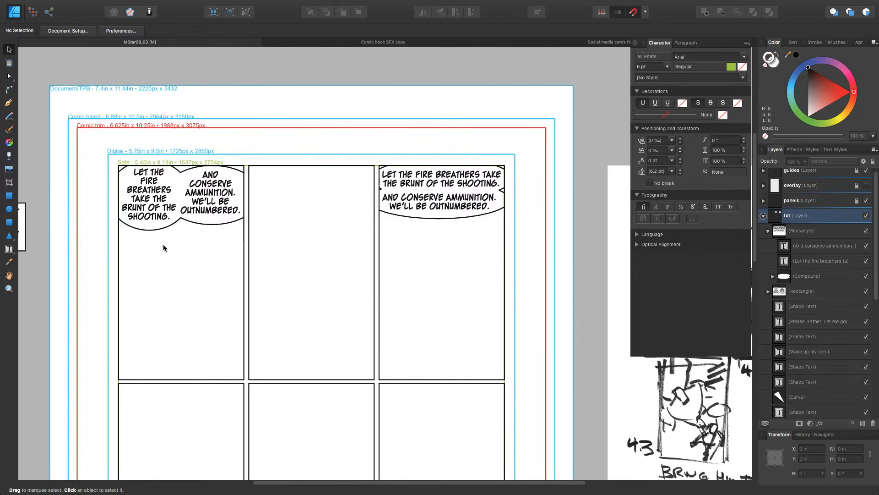
{"action": "key", "text": "space"}
{"action": "mouse_move", "coordinate": [401, 317]}
{"action": "left_mouse_down"}
{"action": "mouse_move", "coordinate": [45, 145]}
{"action": "mouse_move", "coordinate": [44, 133]}
{"action": "left_mouse_up"}
{"action": "left_click_drag", "start_coordinate": [264, 387], "coordinate": [273, 349]}
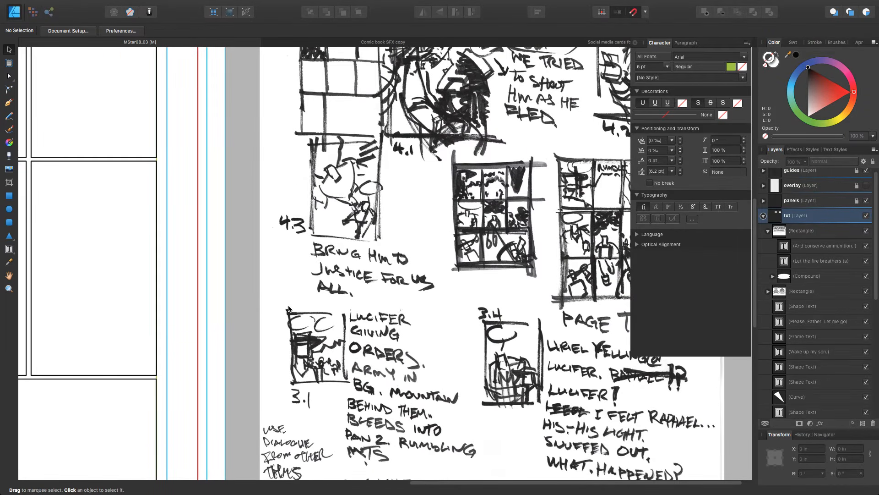
{"action": "mouse_move", "coordinate": [276, 296]}
{"action": "left_mouse_down"}
{"action": "mouse_move", "coordinate": [445, 470]}
{"action": "mouse_move", "coordinate": [478, 469]}
{"action": "left_mouse_up"}
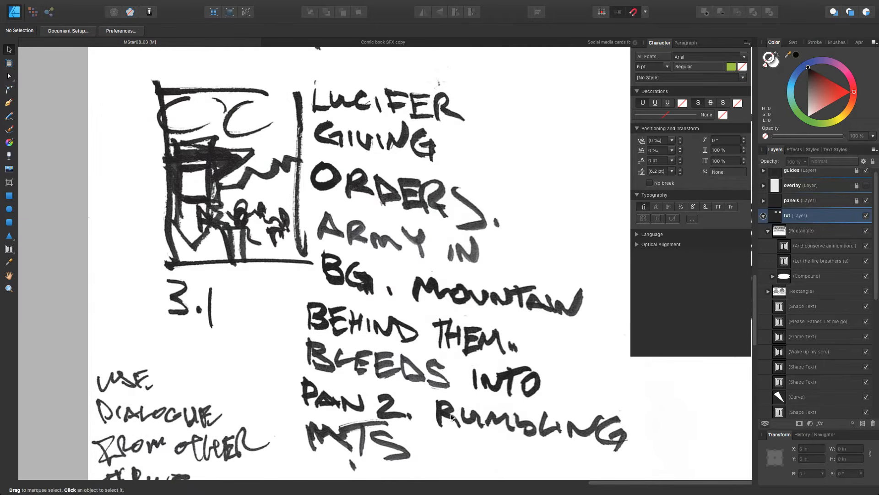
{"action": "key", "text": "space"}
{"action": "mouse_move", "coordinate": [412, 341]}
{"action": "left_mouse_down"}
{"action": "mouse_move", "coordinate": [360, 316]}
{"action": "mouse_move", "coordinate": [328, 325]}
{"action": "left_mouse_up"}
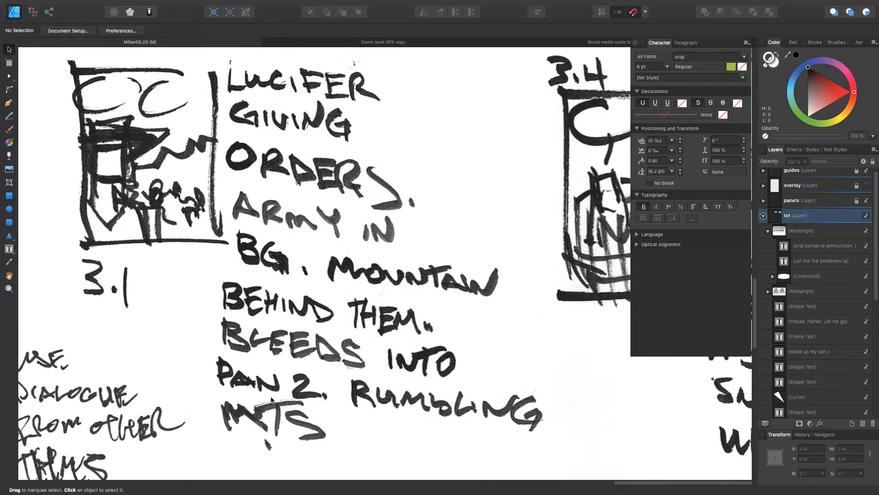
{"action": "key", "text": "super+0"}
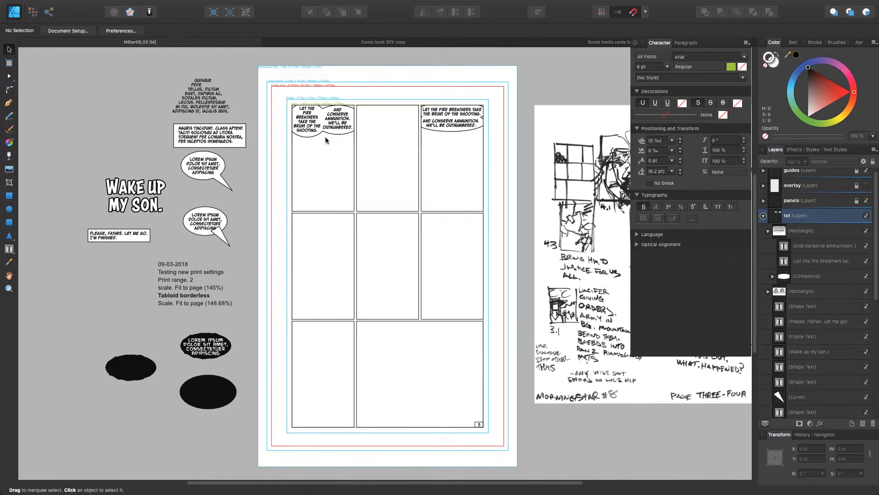
Move the third panel's clipped balloon off the page beside the sample balloons, and remove its clipping rectangle's fill
{"action": "left_click_drag", "start_coordinate": [328, 133], "coordinate": [288, 208]}
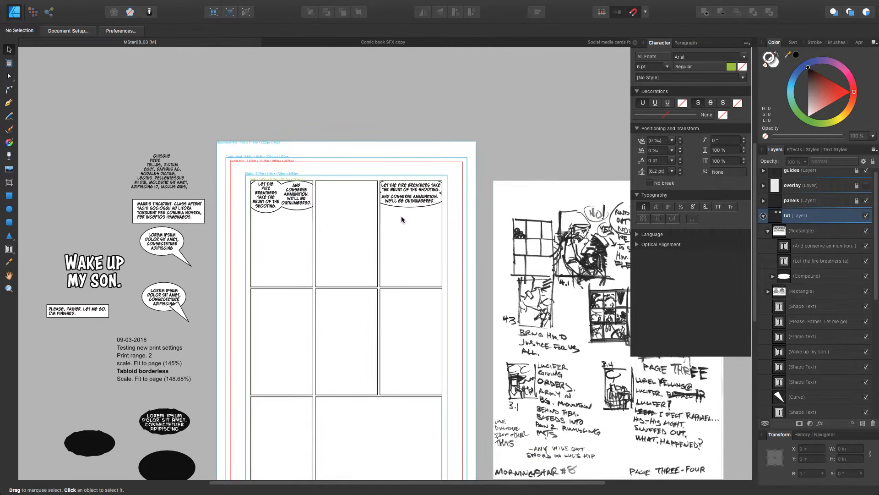
{"action": "left_click_drag", "start_coordinate": [402, 219], "coordinate": [75, 212]}
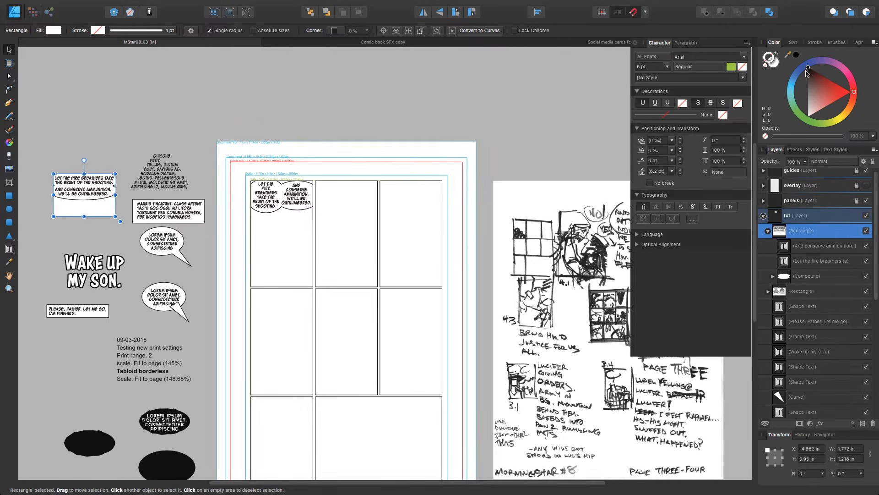
{"action": "left_click", "coordinate": [775, 65]}
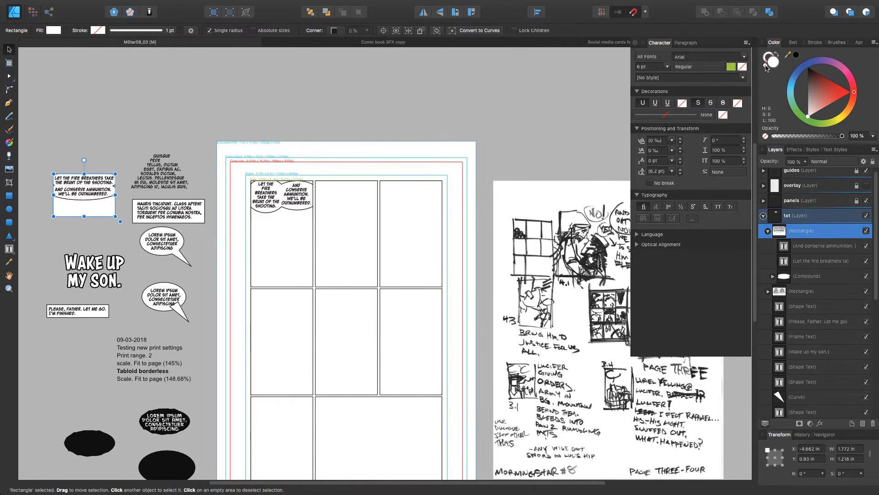
{"action": "left_click", "coordinate": [767, 67]}
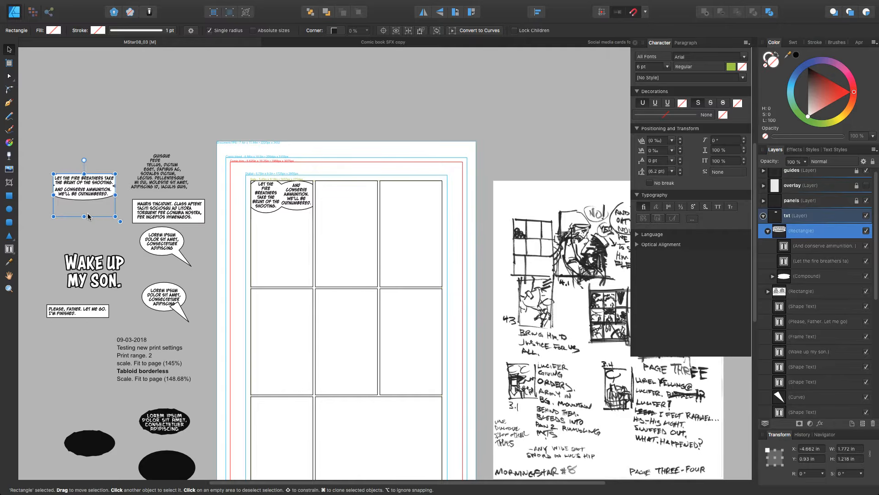
Remove the fill from the first panel's balloon clipping rectangle, keeping it at the panel's top edge, and deselect it
{"action": "left_click", "coordinate": [271, 200]}
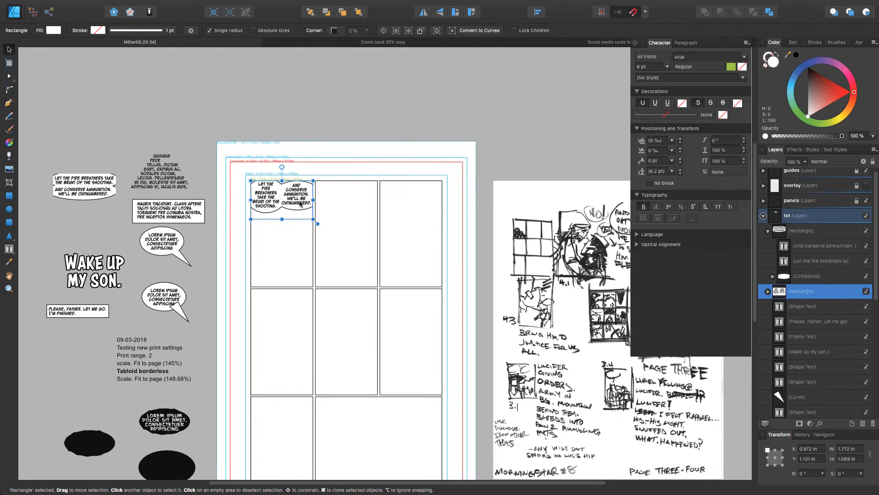
{"action": "left_click_drag", "start_coordinate": [297, 201], "coordinate": [296, 109]}
{"action": "key", "text": "super+z"}
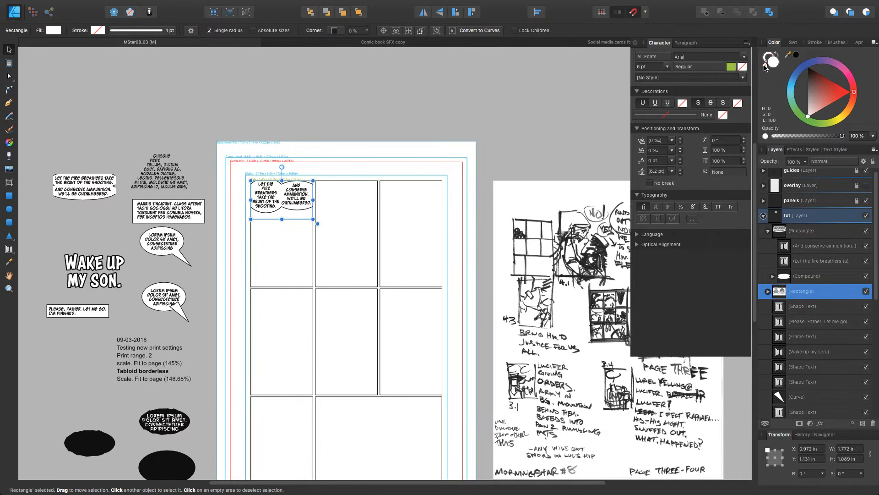
{"action": "left_click", "coordinate": [321, 99]}
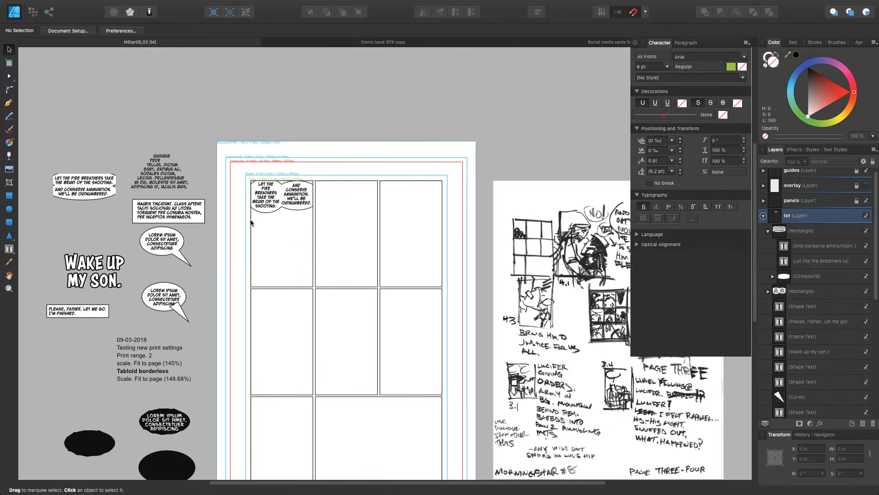
Collapse the balloon rectangle and the txt layer, unlock the panels layer, and select the first panel's frame
{"action": "left_click", "coordinate": [768, 231]}
{"action": "left_click", "coordinate": [763, 215]}
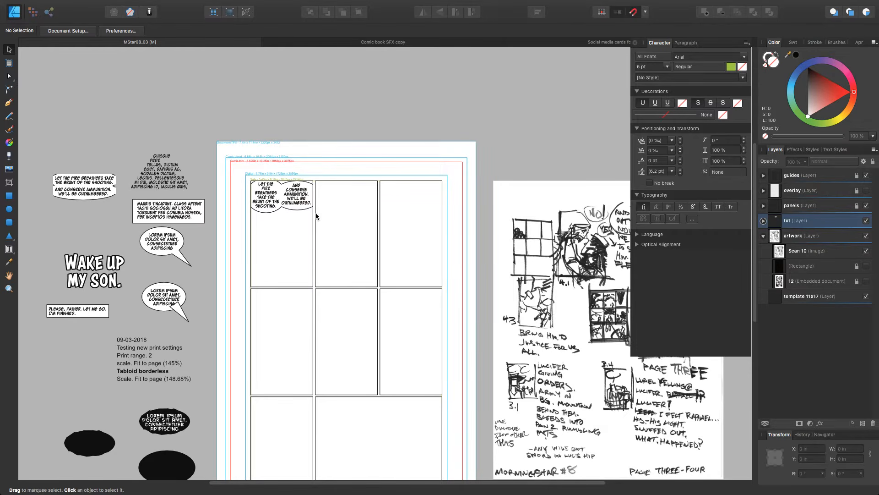
{"action": "left_click", "coordinate": [857, 206]}
{"action": "left_click", "coordinate": [251, 257]}
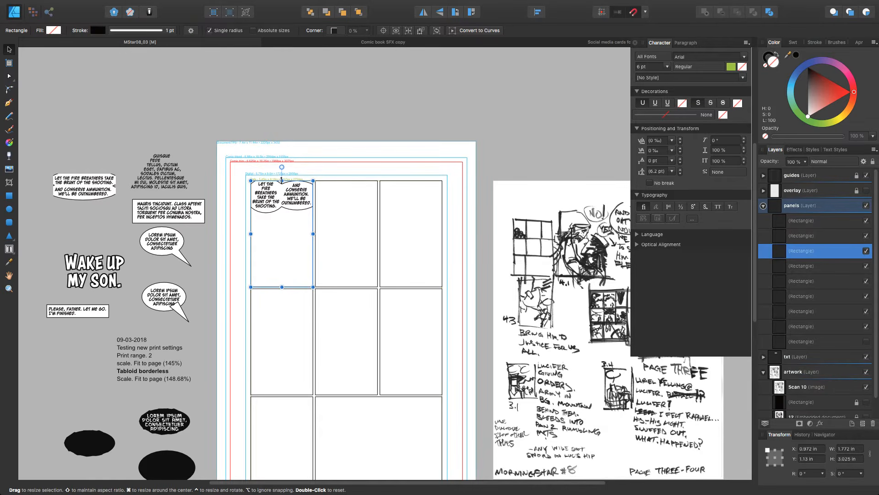
Try lowering the first panel frame's top edge to about Y 1.84 in, and restore its full height
{"action": "left_click_drag", "start_coordinate": [281, 181], "coordinate": [282, 206]}
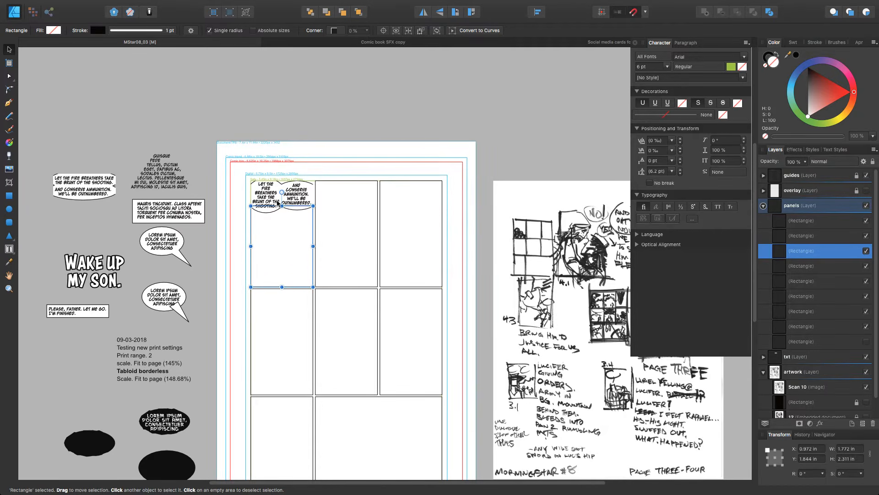
{"action": "left_click_drag", "start_coordinate": [280, 205], "coordinate": [280, 180]}
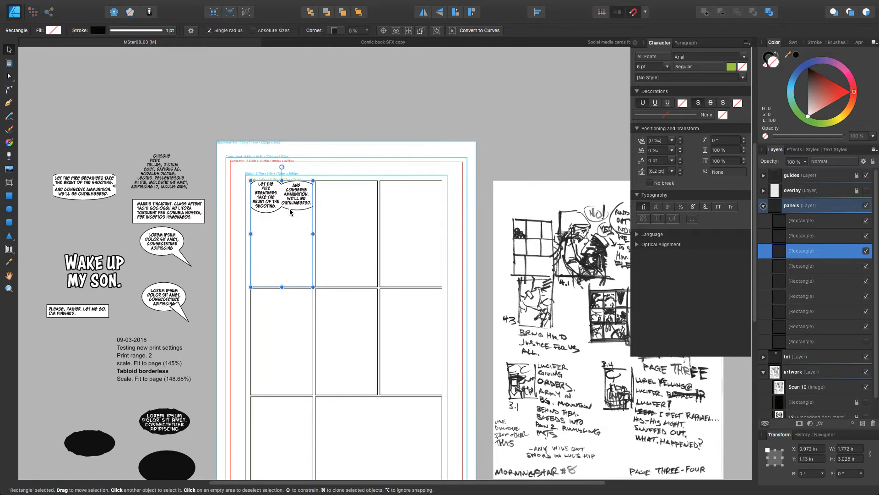
Draw a rectangle about 1.99 in wide by 3.24 in high from the Digital guide's corner around the first panel
{"action": "key", "text": "super+equal"}
{"action": "key", "text": "super+equal"}
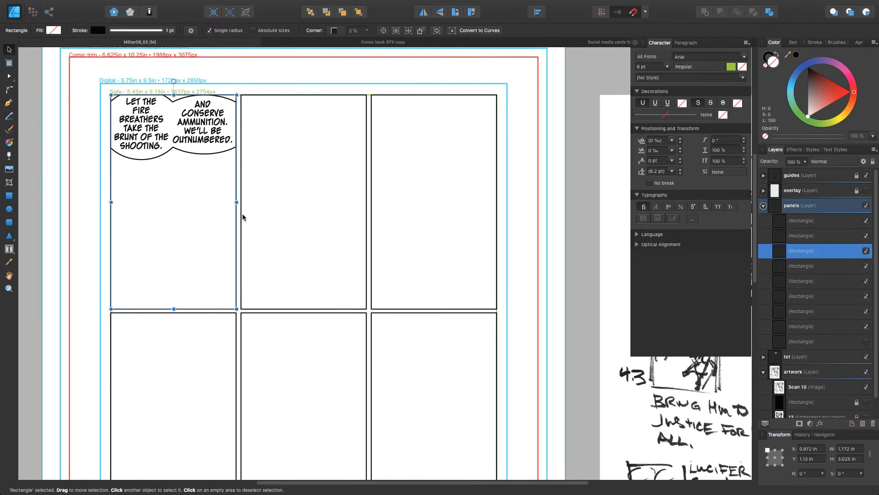
{"action": "left_click_drag", "start_coordinate": [182, 206], "coordinate": [265, 299]}
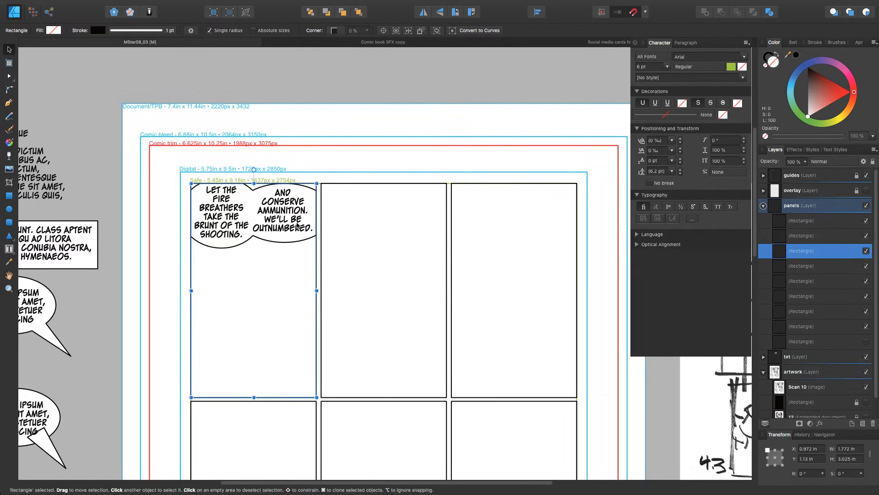
{"action": "key", "text": "m"}
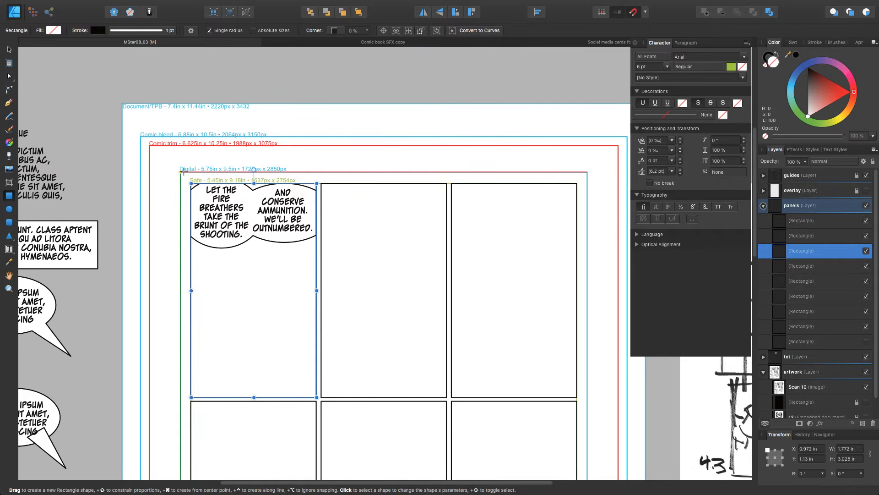
{"action": "left_click_drag", "start_coordinate": [181, 172], "coordinate": [317, 398]}
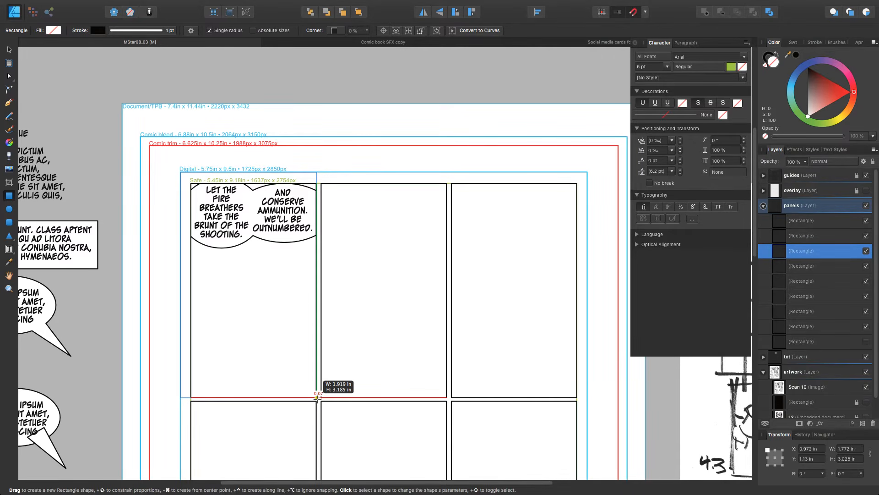
{"action": "left_click_drag", "start_coordinate": [316, 397], "coordinate": [321, 397]}
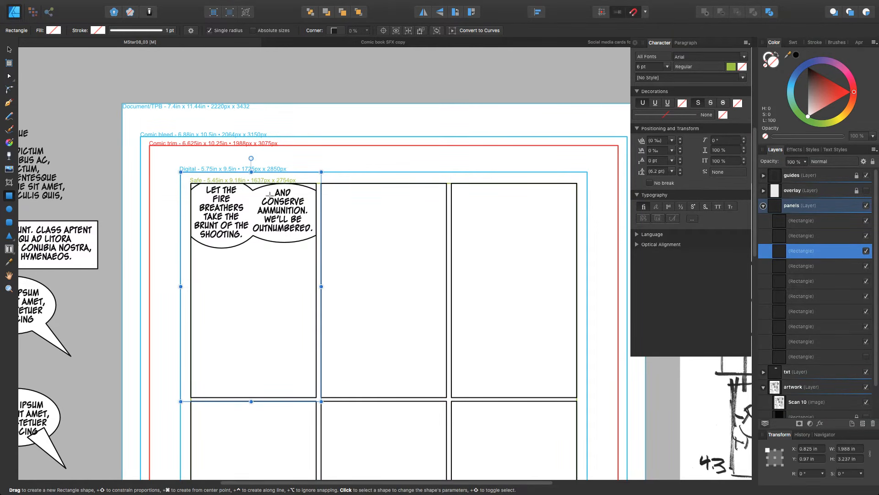
Try lowering the new rectangle's top edge to about Y 1.85 in, restore it, and delete the rectangle
{"action": "left_click_drag", "start_coordinate": [252, 171], "coordinate": [252, 233]}
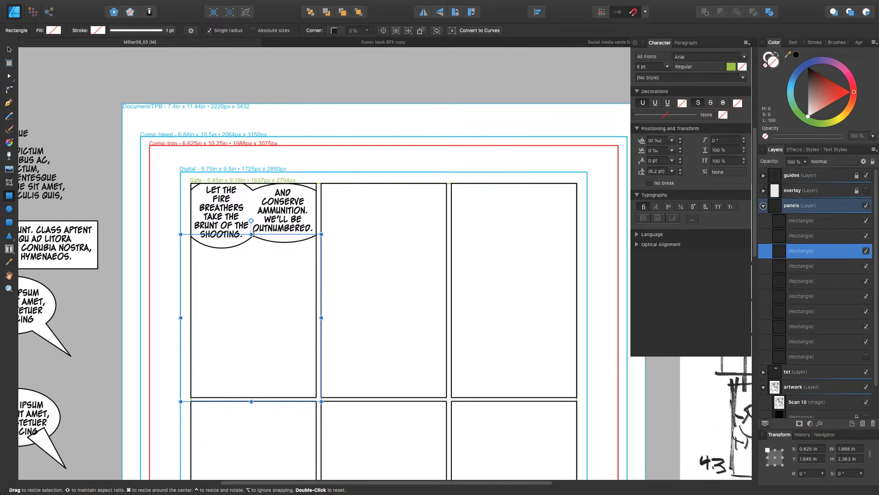
{"action": "left_click_drag", "start_coordinate": [251, 234], "coordinate": [250, 172]}
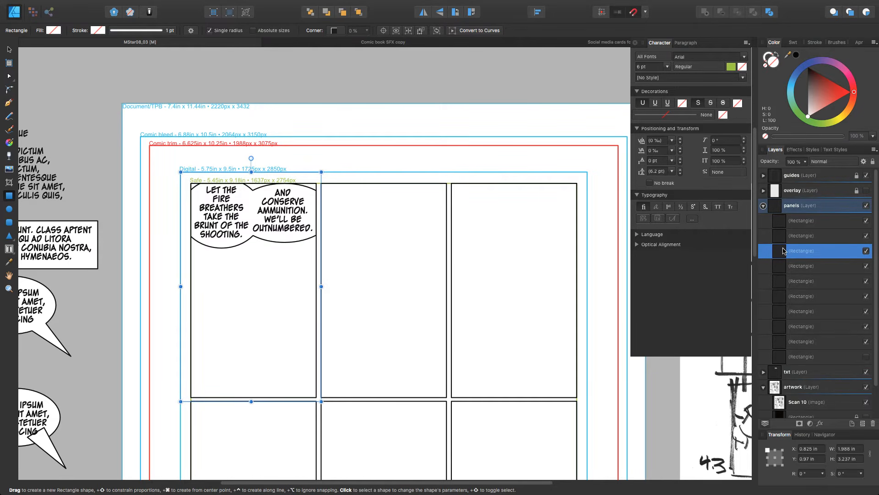
{"action": "key", "text": "Delete"}
{"action": "key", "text": "v"}
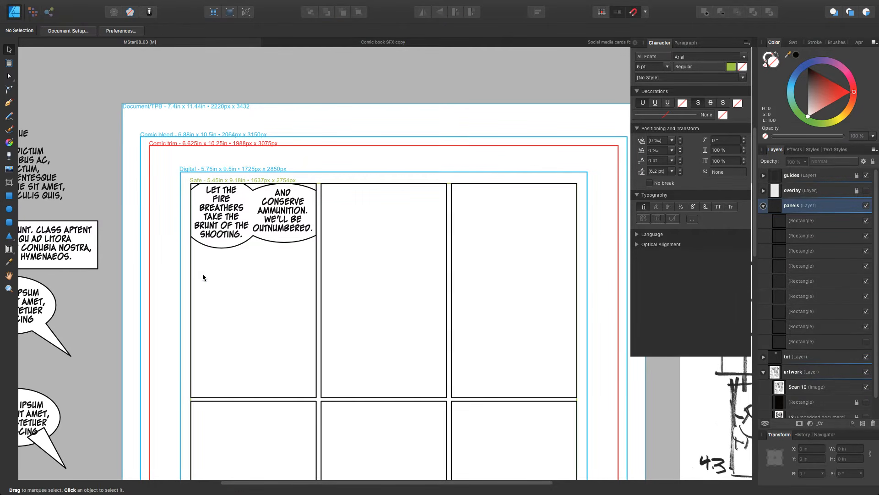
Duplicate the first panel's frame and hide the original rectangle
{"action": "left_click", "coordinate": [190, 278]}
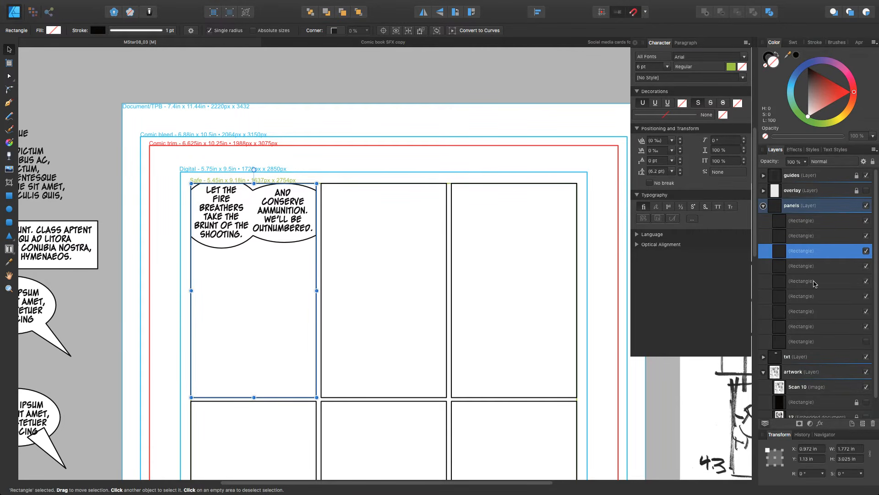
{"action": "key", "text": "super+j"}
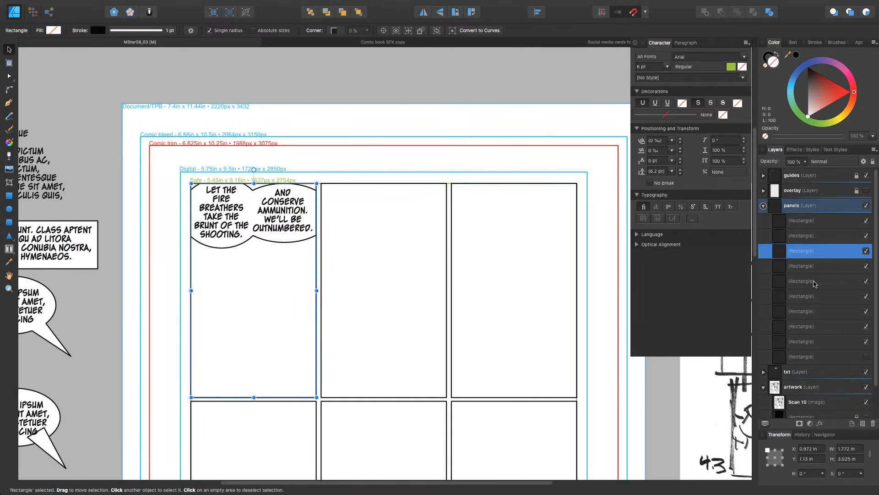
{"action": "left_click", "coordinate": [865, 266]}
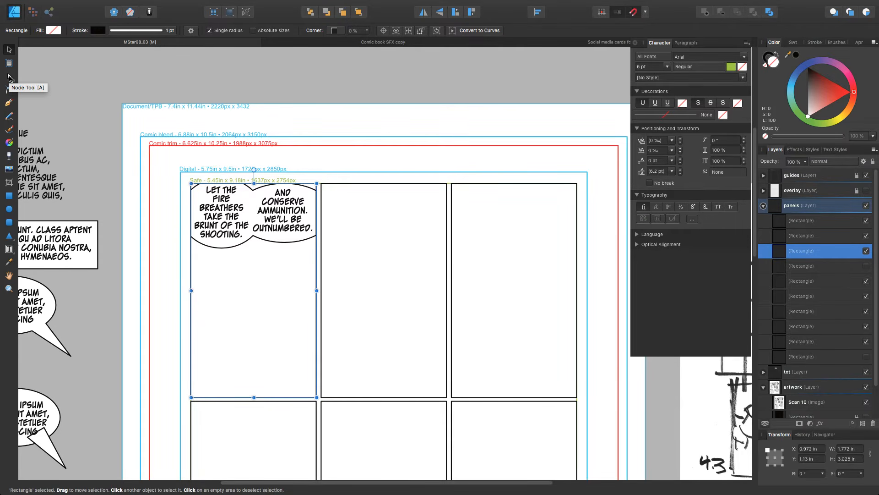
Lower the duplicate frame's top edge across the balloons to a height of about 2.28 in, and convert it to curves
{"action": "left_click", "coordinate": [9, 77]}
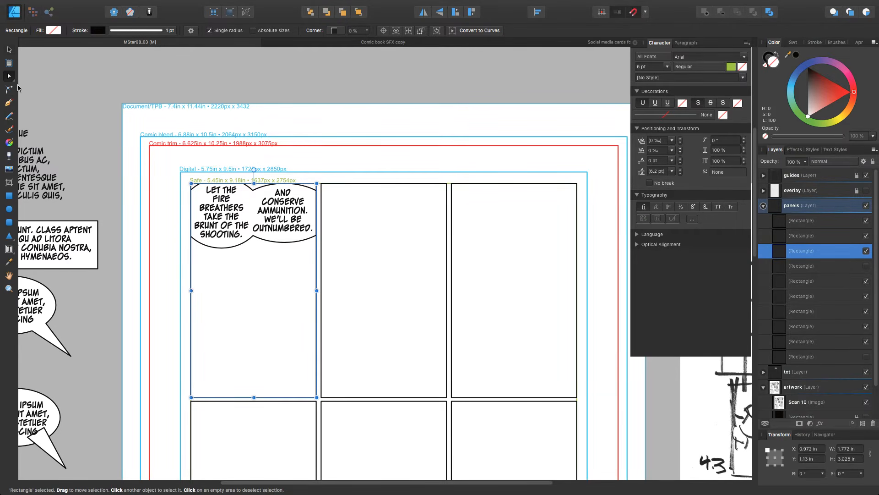
{"action": "left_click", "coordinate": [315, 167]}
{"action": "left_click", "coordinate": [311, 184]}
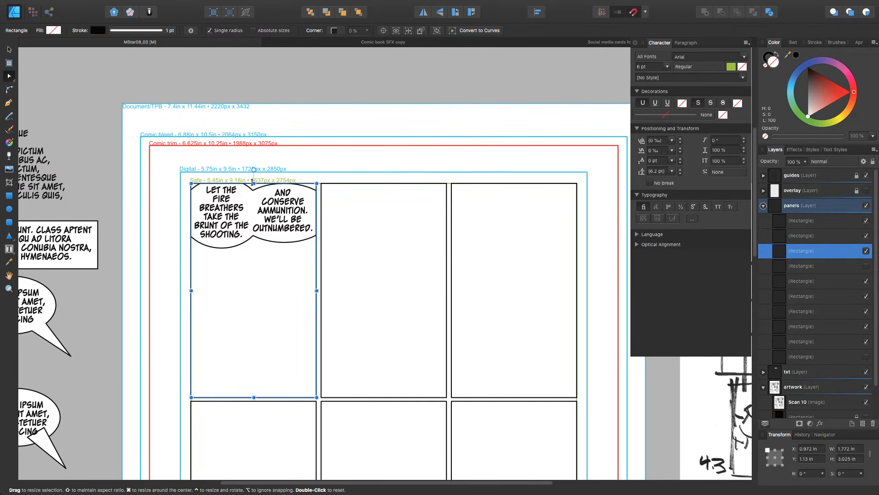
{"action": "left_click_drag", "start_coordinate": [254, 182], "coordinate": [249, 236]}
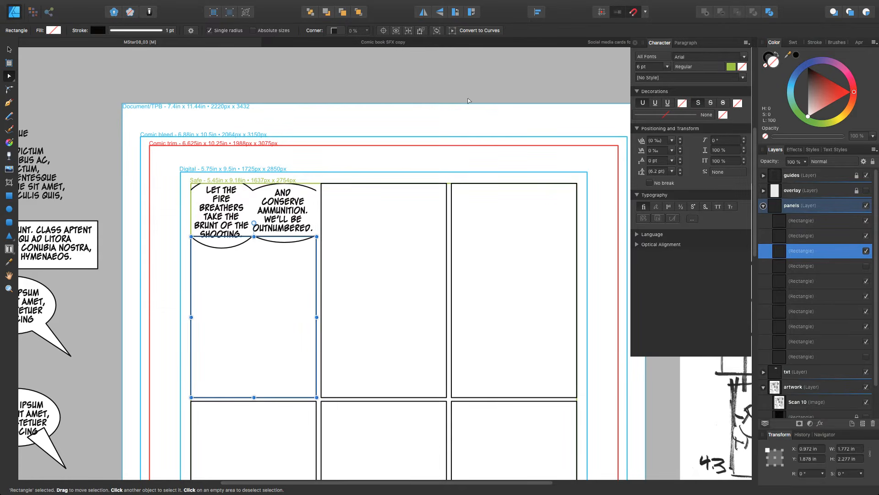
{"action": "left_click", "coordinate": [453, 31]}
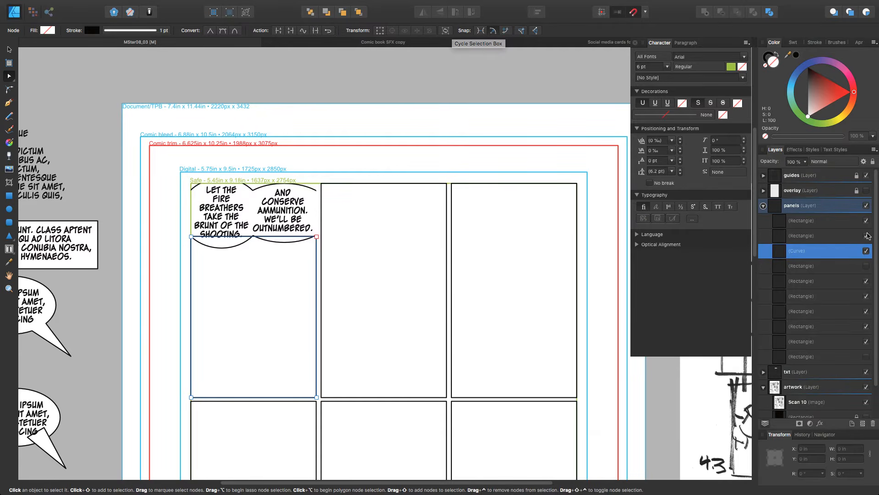
Delete the two upper corner nodes of the first panel's converted duplicate frame, leaving only its bottom edge
{"action": "left_click", "coordinate": [298, 237]}
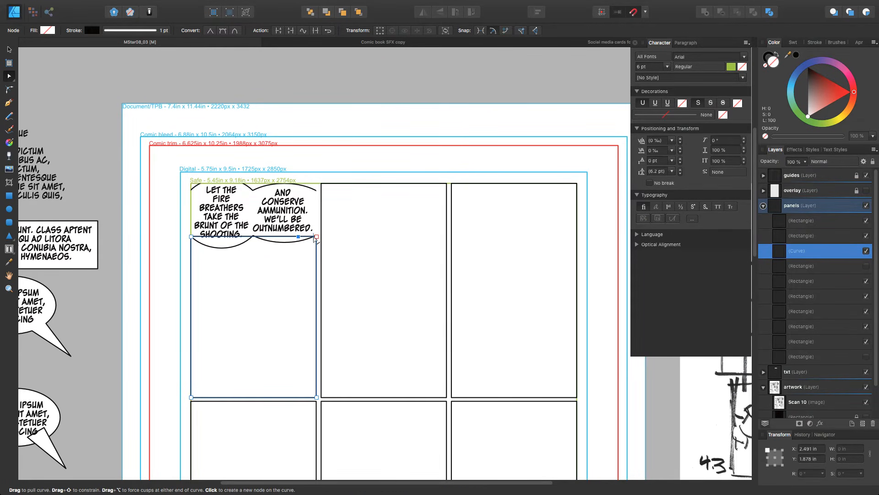
{"action": "key", "text": "super+z"}
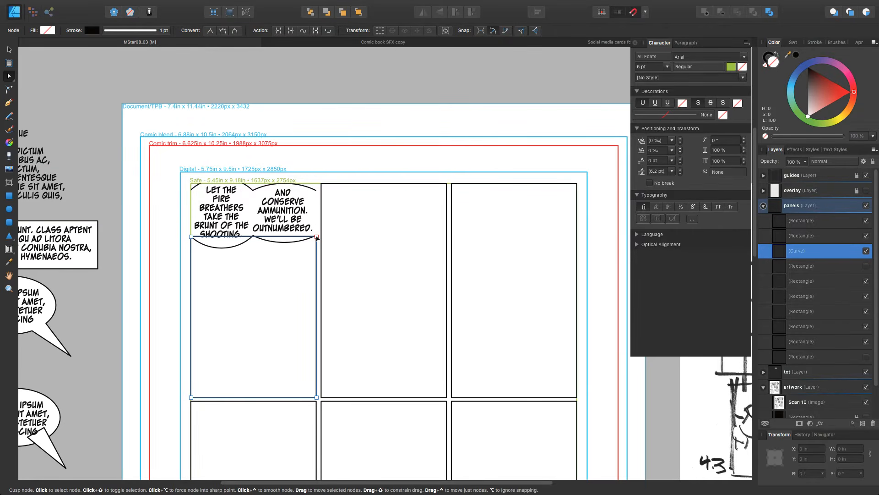
{"action": "left_click", "coordinate": [316, 237]}
{"action": "left_click", "coordinate": [191, 237], "text": "shift"}
{"action": "key", "text": "Delete"}
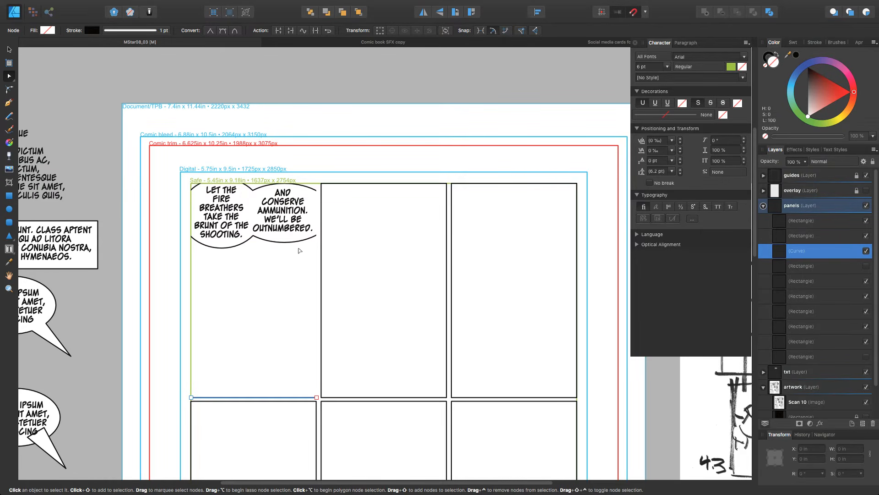
{"action": "key", "text": "super+z"}
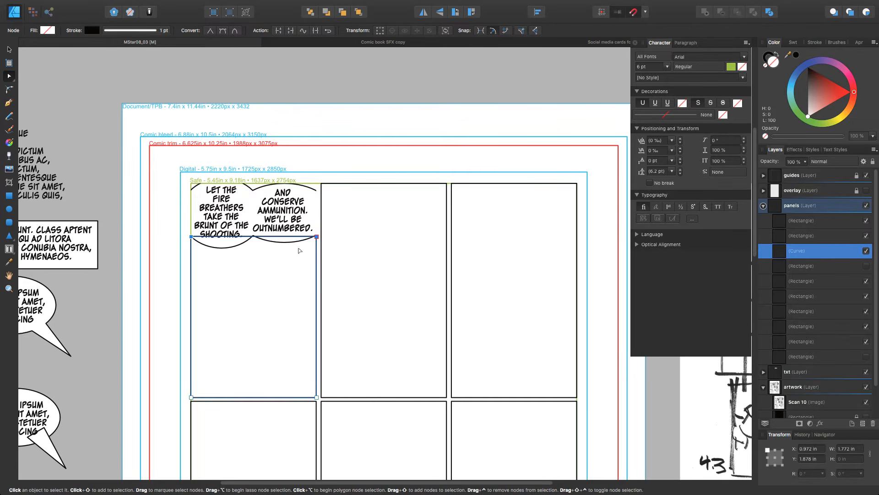
{"action": "left_click", "coordinate": [298, 250]}
{"action": "key", "text": "super+z"}
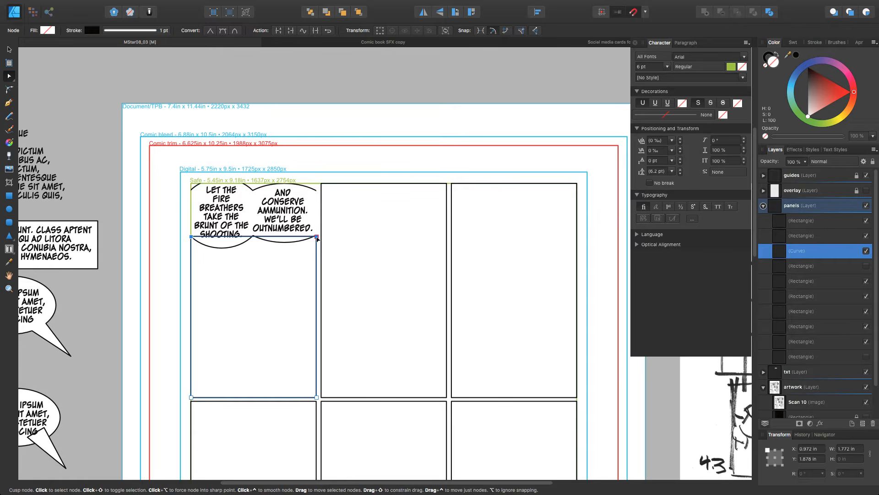
{"action": "key", "text": "Delete"}
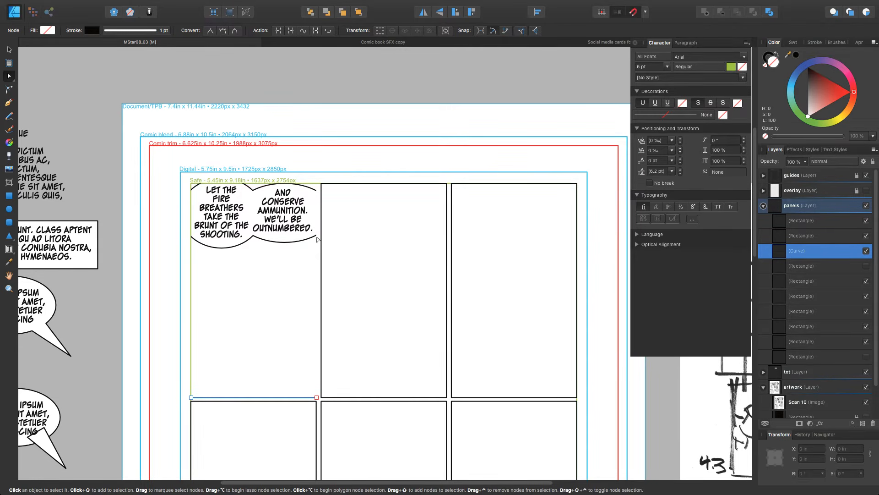
Try drawing the first panel's left side from its lower corner up to the balloon with the Pen tool, and delete the line
{"action": "left_click", "coordinate": [9, 102]}
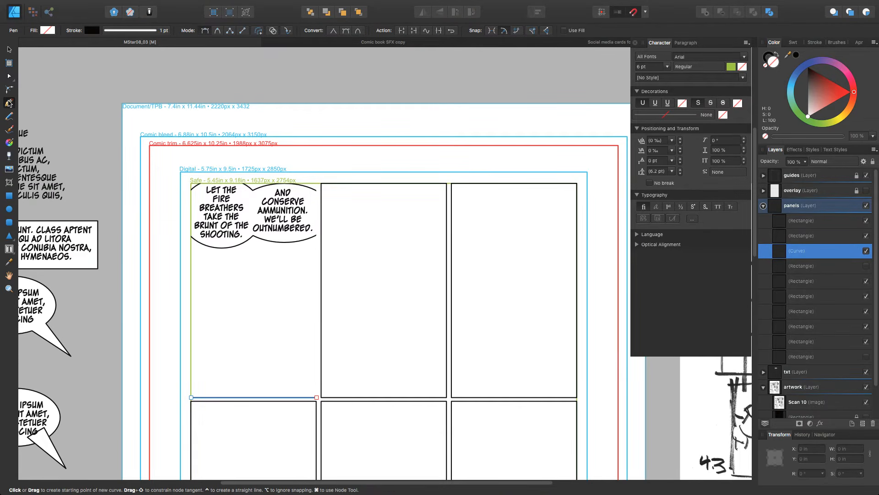
{"action": "left_click", "coordinate": [191, 398]}
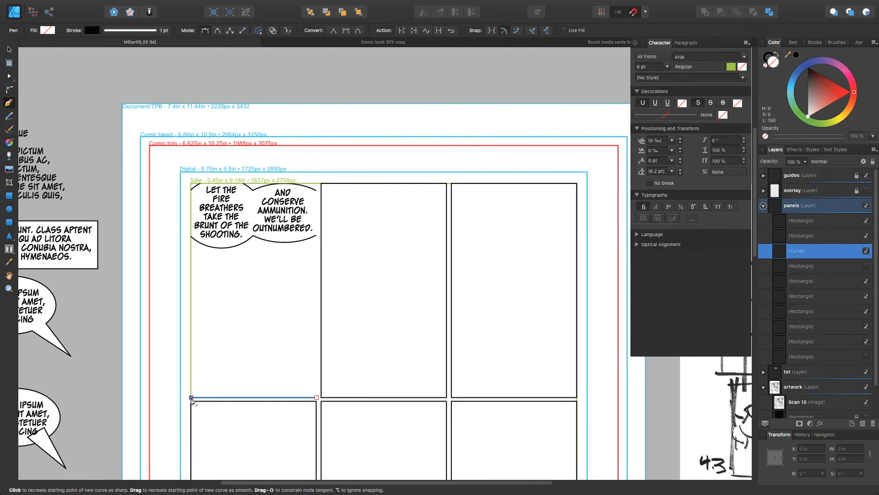
{"action": "left_click", "coordinate": [192, 237]}
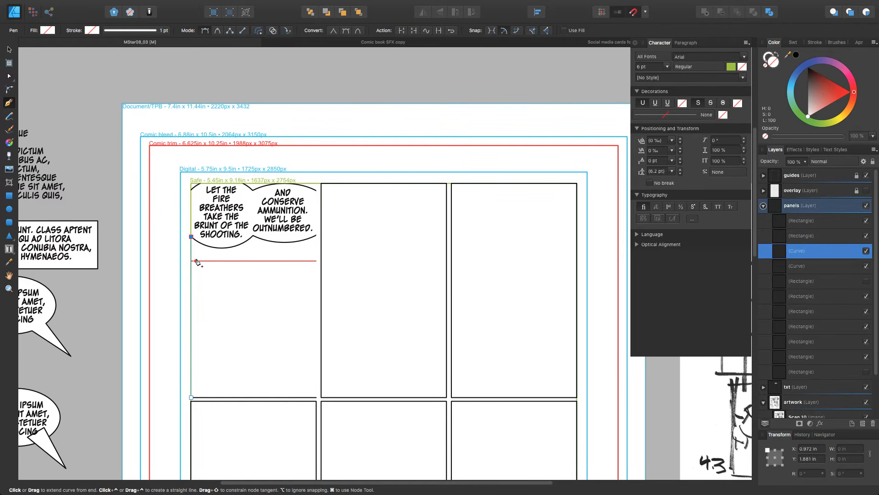
{"action": "key", "text": "Escape"}
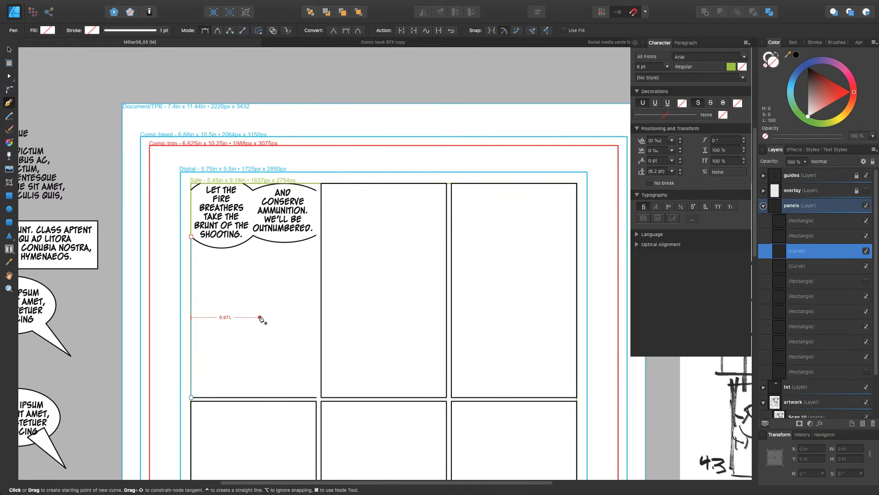
{"action": "key", "text": "Delete"}
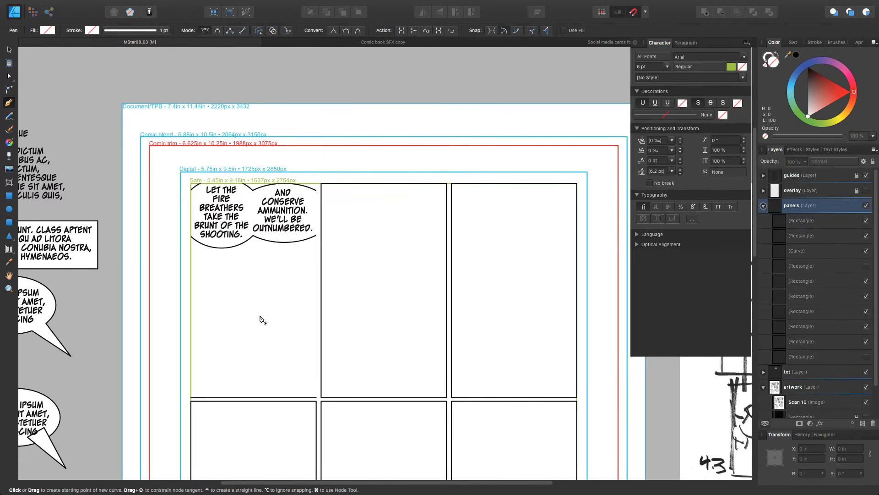
Delete the bottom edge line left over from the first panel's duplicate frame
{"action": "key", "text": "v"}
{"action": "left_click", "coordinate": [243, 397]}
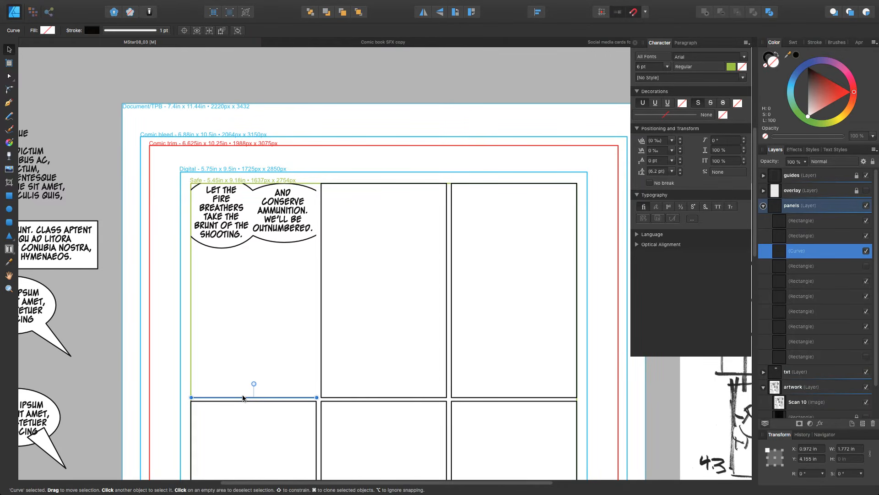
{"action": "key", "text": "Delete"}
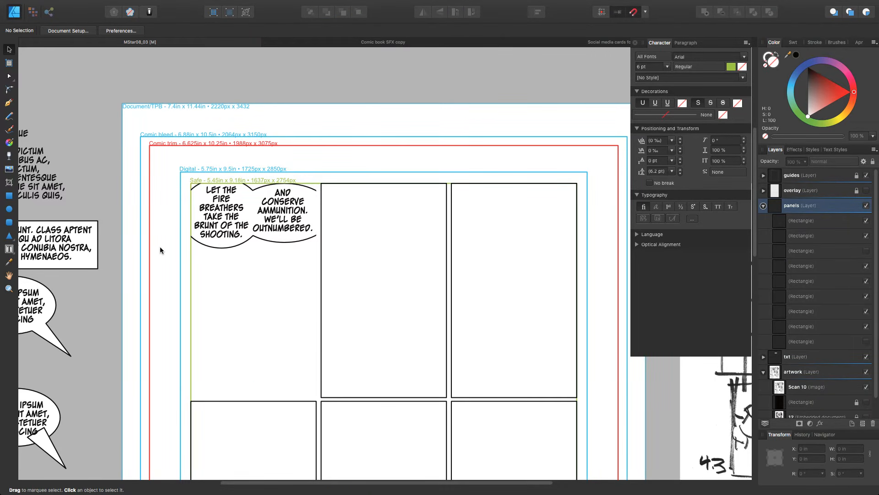
Draw an open black-stroked frame about 1.77 in wide with the Pen tool, from the left balloon's edge around the first panel to the right balloon's edge
{"action": "key", "text": "p"}
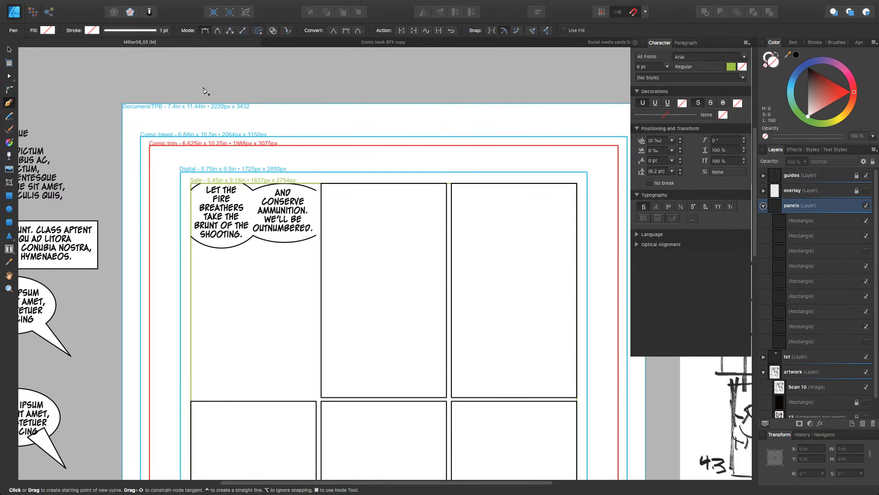
{"action": "left_click", "coordinate": [94, 31]}
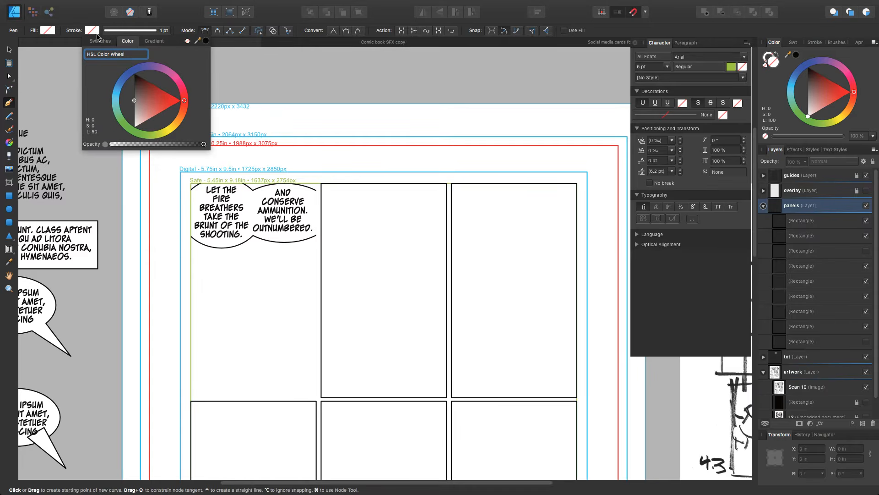
{"action": "left_click", "coordinate": [206, 41]}
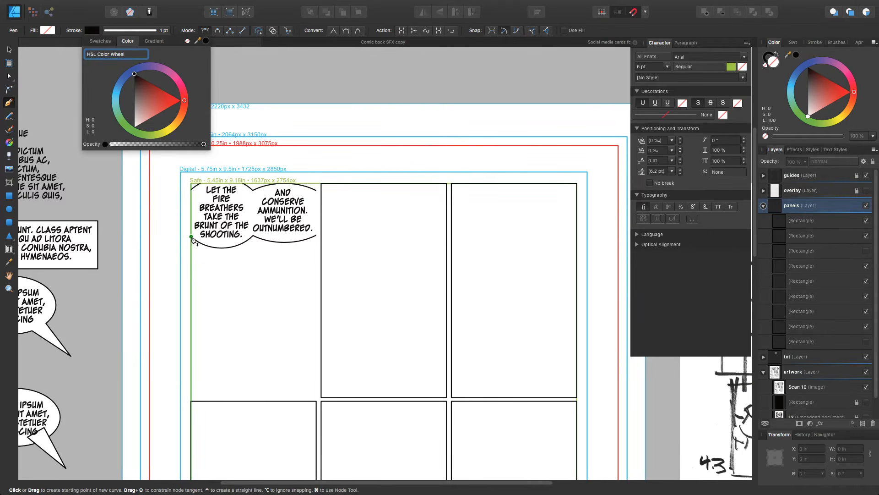
{"action": "left_click", "coordinate": [191, 235]}
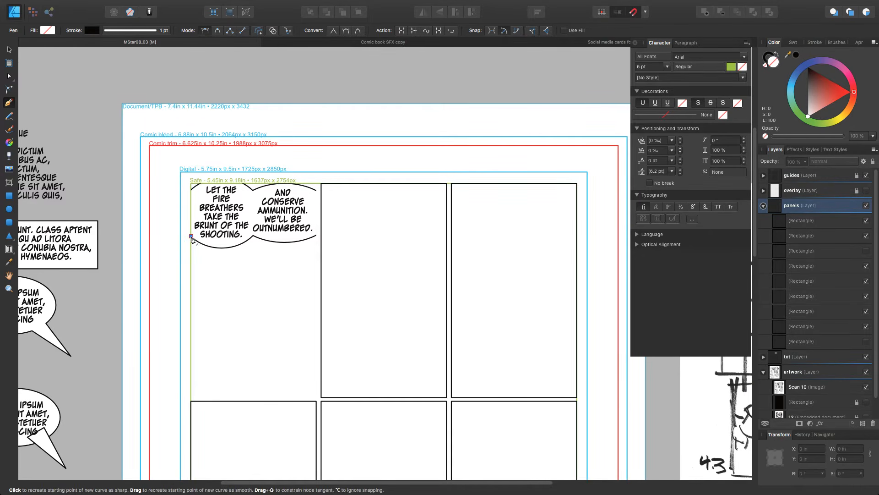
{"action": "left_click", "coordinate": [191, 396]}
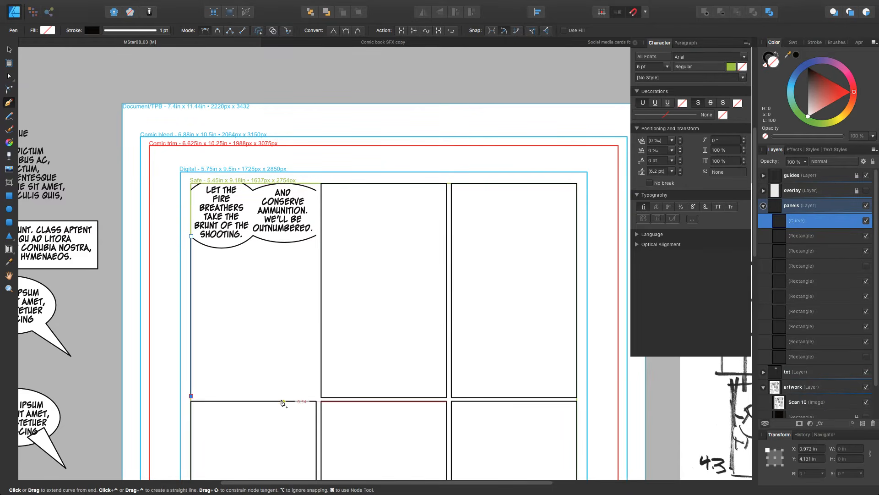
{"action": "left_click", "coordinate": [317, 396]}
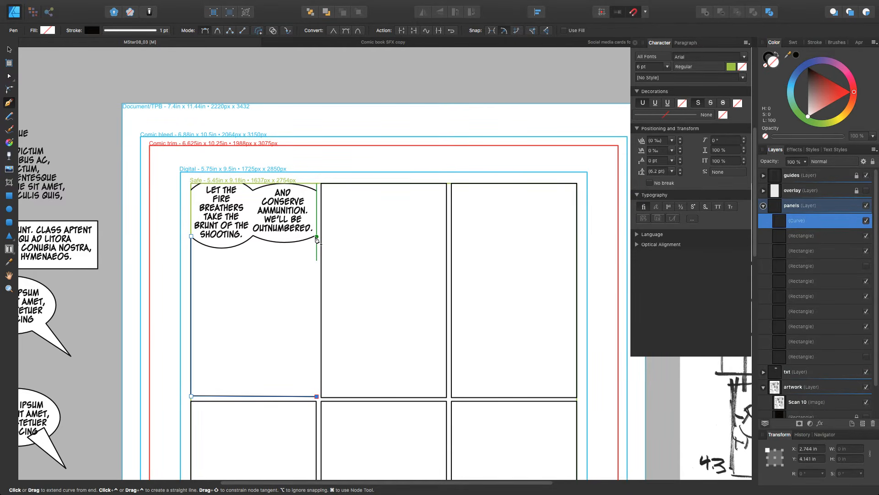
{"action": "left_click", "coordinate": [317, 237]}
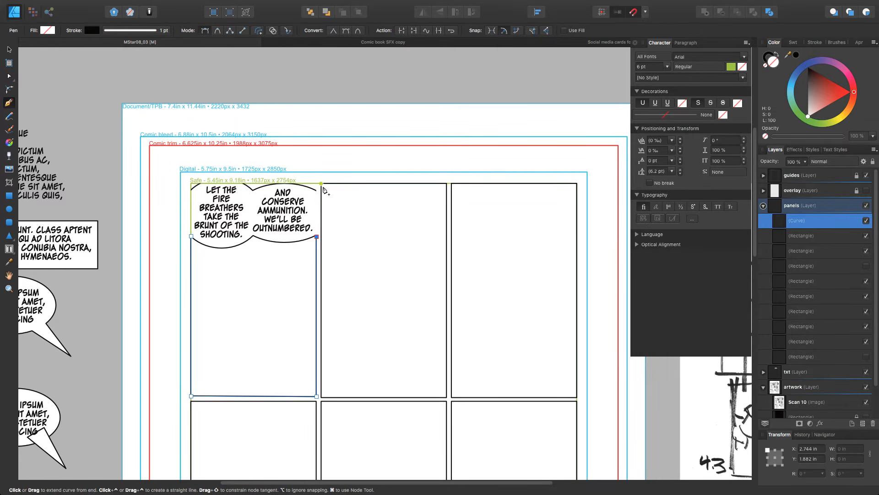
{"action": "left_click", "coordinate": [10, 49]}
{"action": "left_click", "coordinate": [268, 95]}
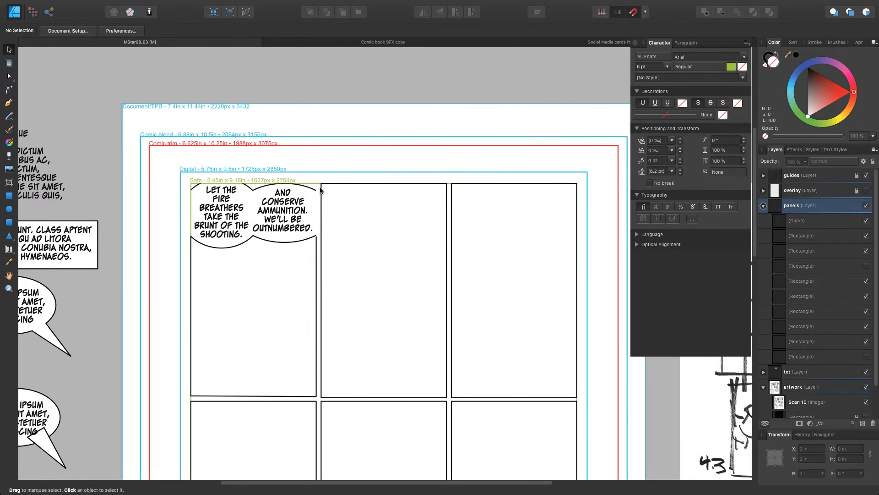
Raise the open frame's right end node to about Y 1.861 in so it meets the balloon outline
{"action": "key", "text": "a"}
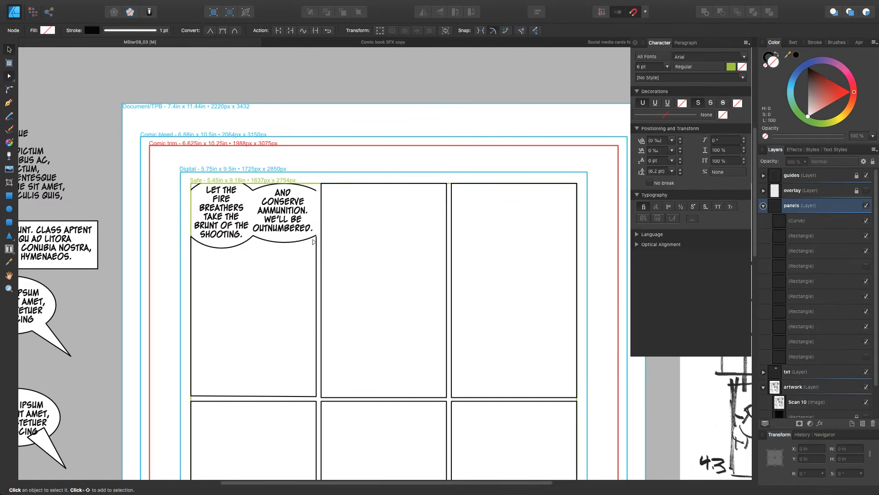
{"action": "left_click", "coordinate": [316, 238]}
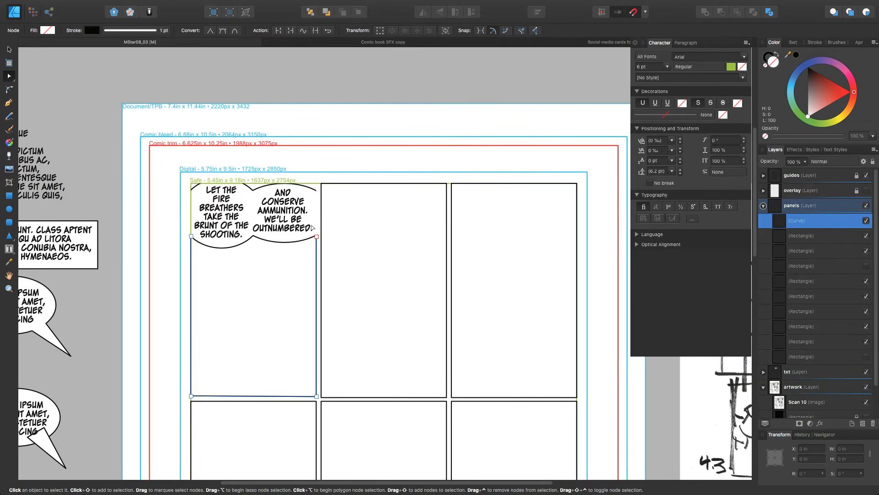
{"action": "key", "text": "z"}
{"action": "left_click_drag", "start_coordinate": [311, 221], "coordinate": [334, 252]}
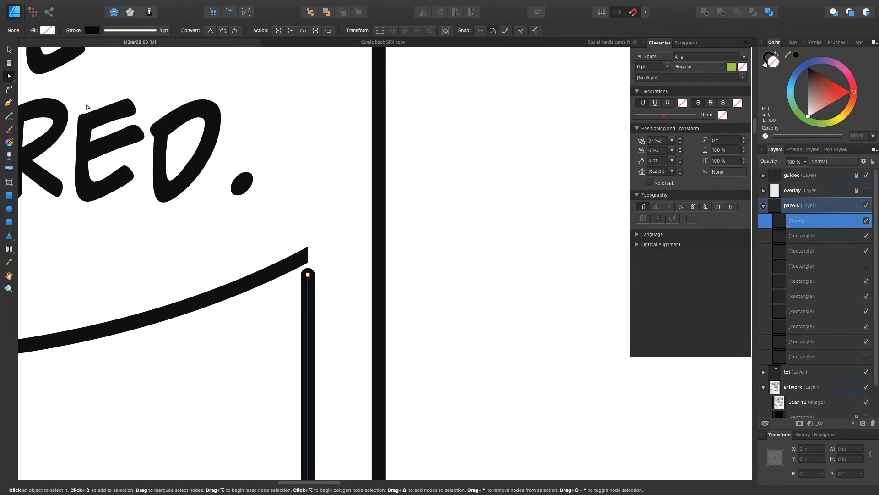
{"action": "left_click", "coordinate": [15, 81]}
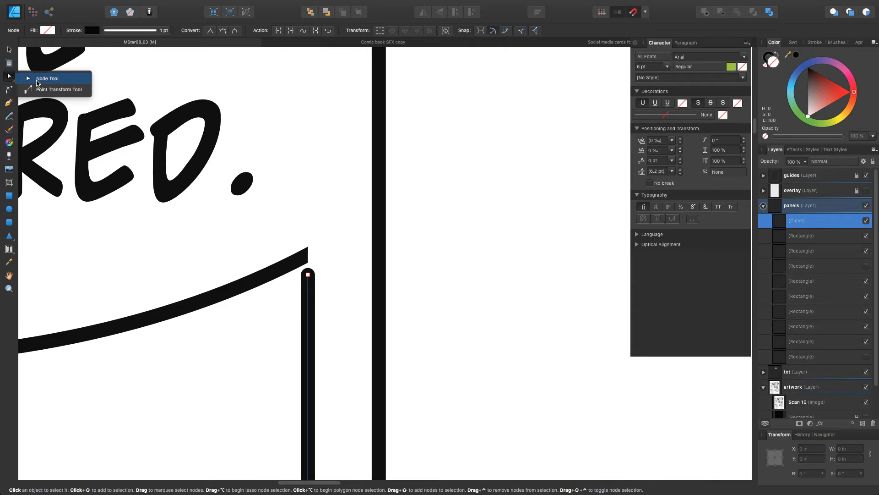
{"action": "left_click", "coordinate": [37, 81]}
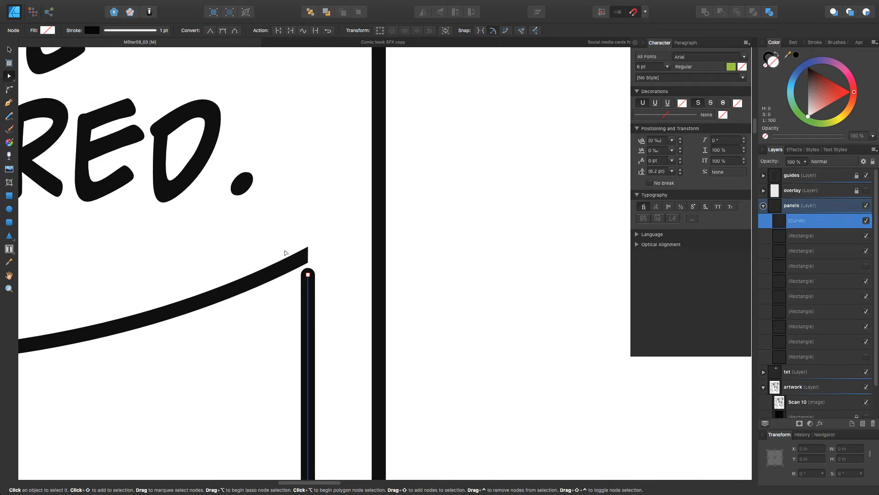
{"action": "left_click", "coordinate": [309, 275]}
{"action": "left_click_drag", "start_coordinate": [309, 275], "coordinate": [308, 254]}
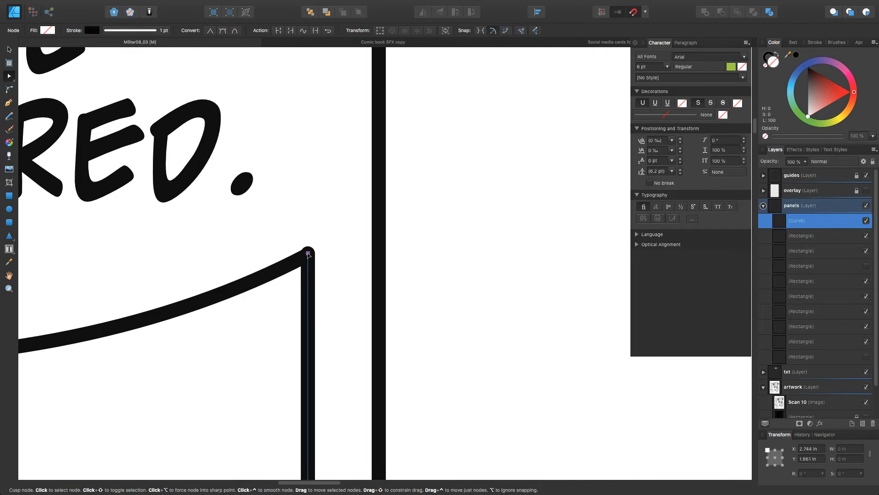
{"action": "key", "text": "super+0"}
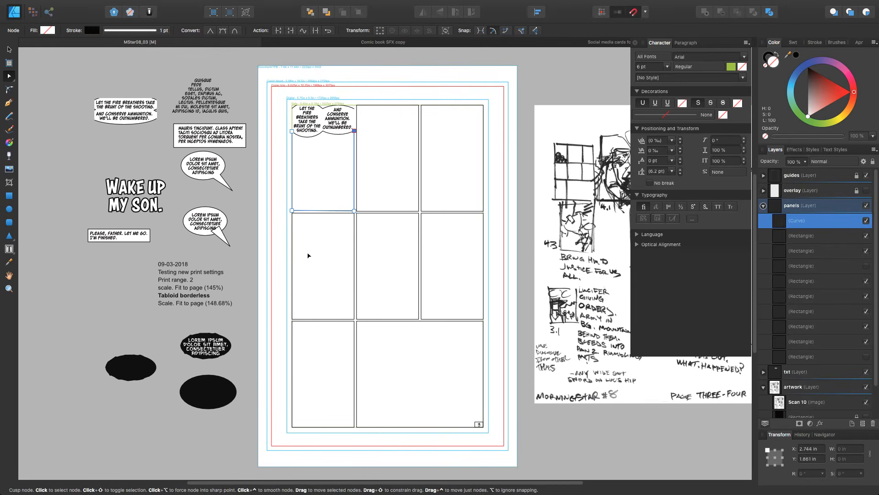
Try lowering the top edge of the balloons' clipping rectangle to about Y 1.193 in, and undo the resize
{"action": "left_click", "coordinate": [11, 52]}
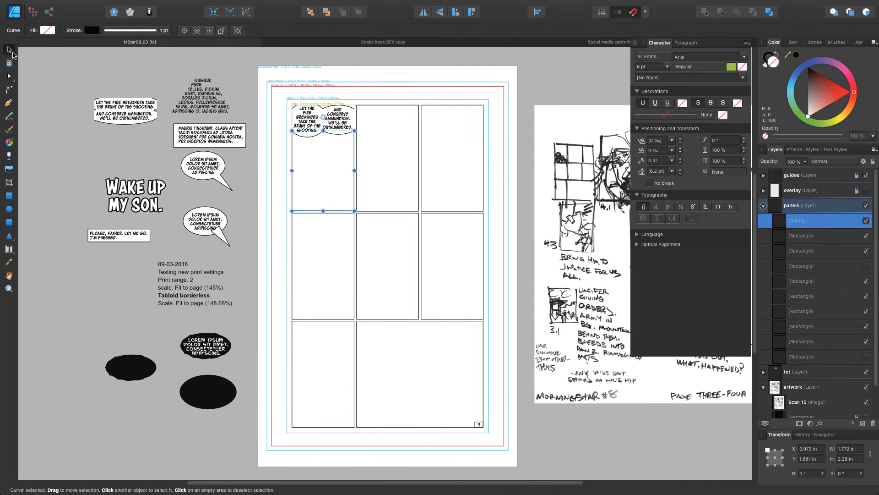
{"action": "left_click", "coordinate": [343, 115]}
{"action": "key", "text": "super+equal"}
{"action": "key", "text": "super+equal"}
{"action": "key", "text": "super+equal"}
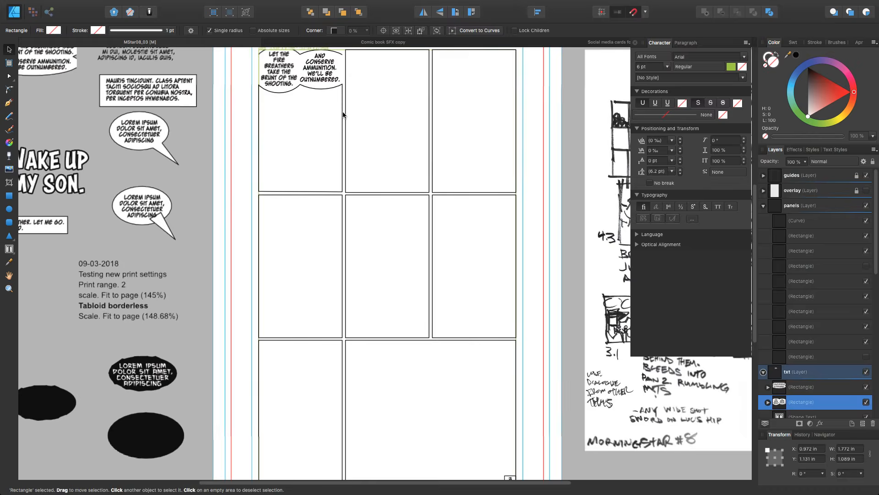
{"action": "key", "text": "space"}
{"action": "left_click_drag", "start_coordinate": [308, 92], "coordinate": [339, 387]}
{"action": "left_click_drag", "start_coordinate": [336, 291], "coordinate": [426, 420]}
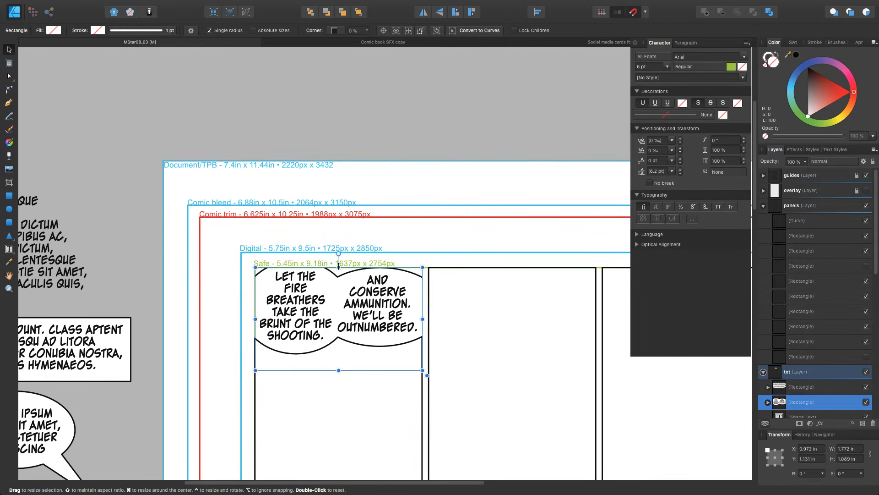
{"action": "left_click_drag", "start_coordinate": [338, 266], "coordinate": [338, 272]}
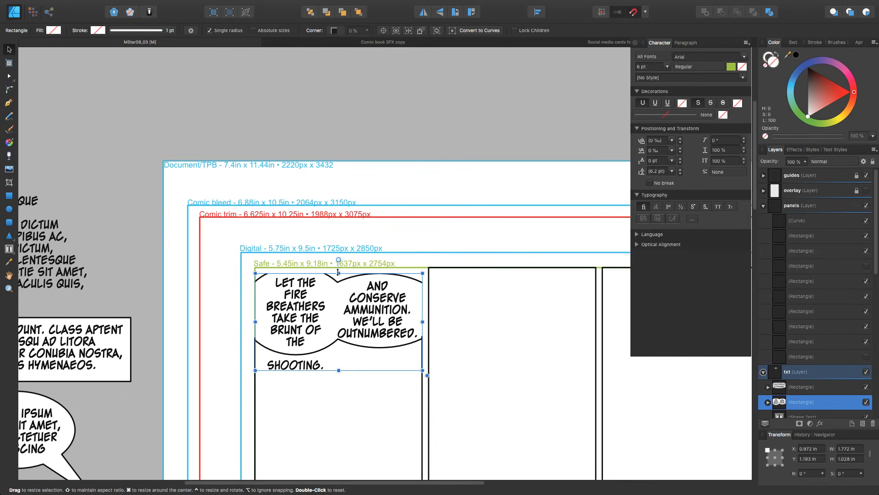
{"action": "key", "text": "super+z"}
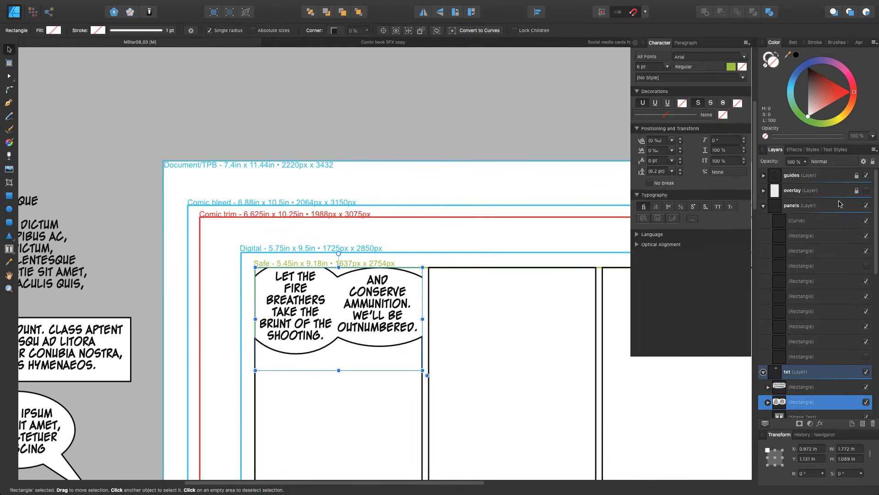
Expand the balloons' clipping rectangle in the txt layer to list its nested objects, and try resizing it from its top-right corner
{"action": "left_click_drag", "start_coordinate": [875, 206], "coordinate": [874, 264]}
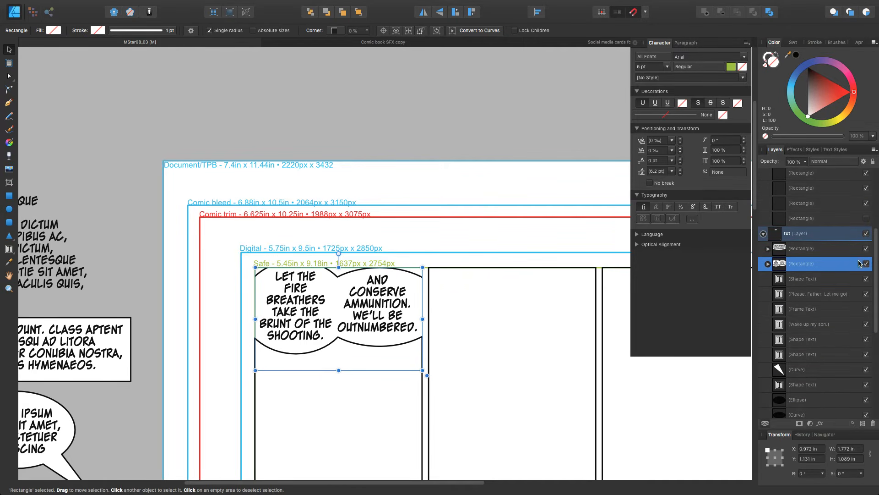
{"action": "left_click", "coordinate": [768, 263]}
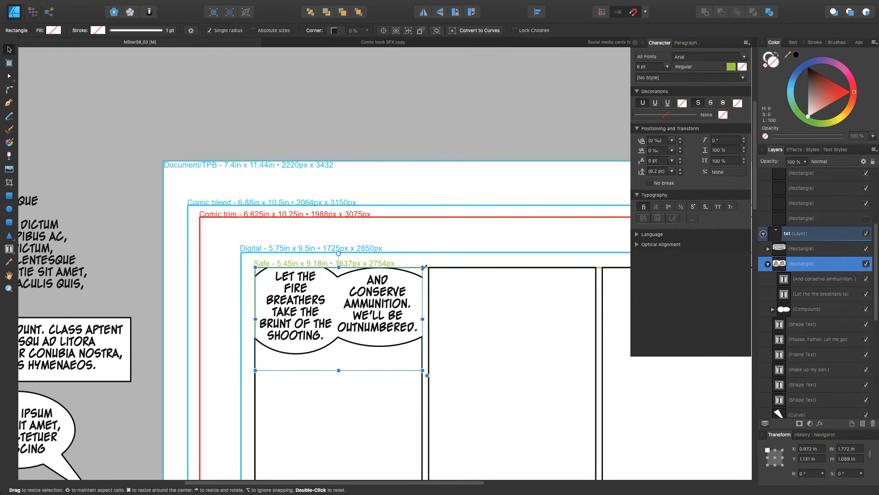
{"action": "left_click_drag", "start_coordinate": [423, 266], "coordinate": [423, 286]}
{"action": "key", "text": "super+z"}
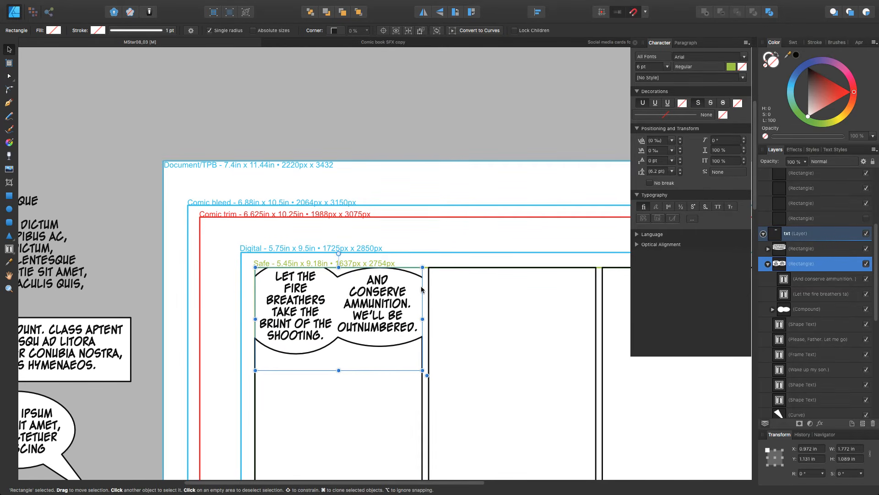
{"action": "double_click", "coordinate": [779, 264]}
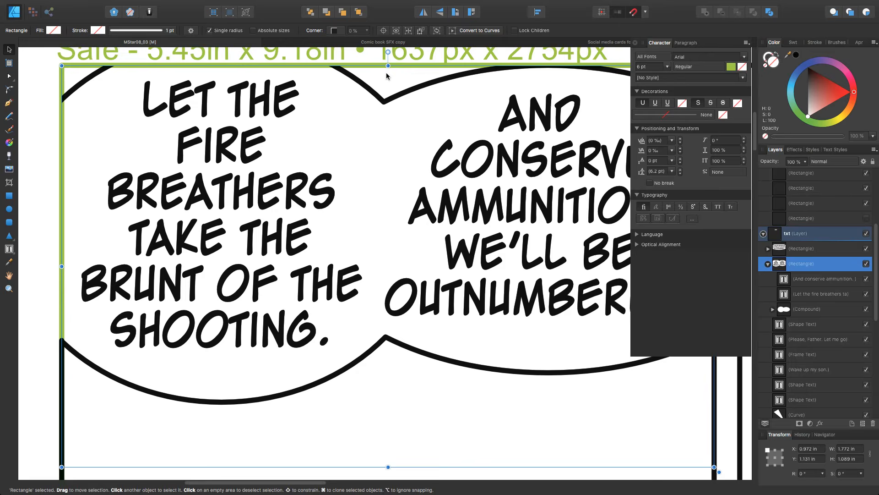
{"action": "key", "text": "super+minus"}
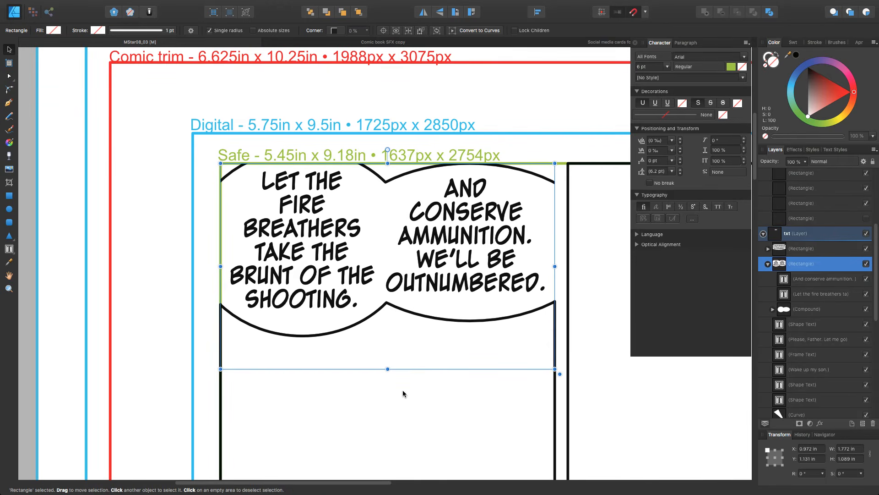
Try shrinking the balloons' clipping rectangle to about 0.563 in high from its bottom edge, and restore its height
{"action": "left_click_drag", "start_coordinate": [387, 369], "coordinate": [371, 271]}
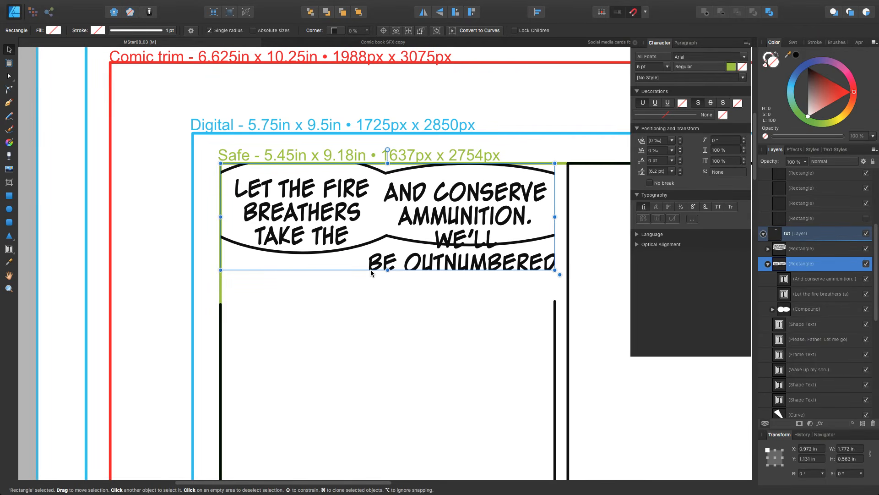
{"action": "left_click_drag", "start_coordinate": [371, 272], "coordinate": [371, 369]}
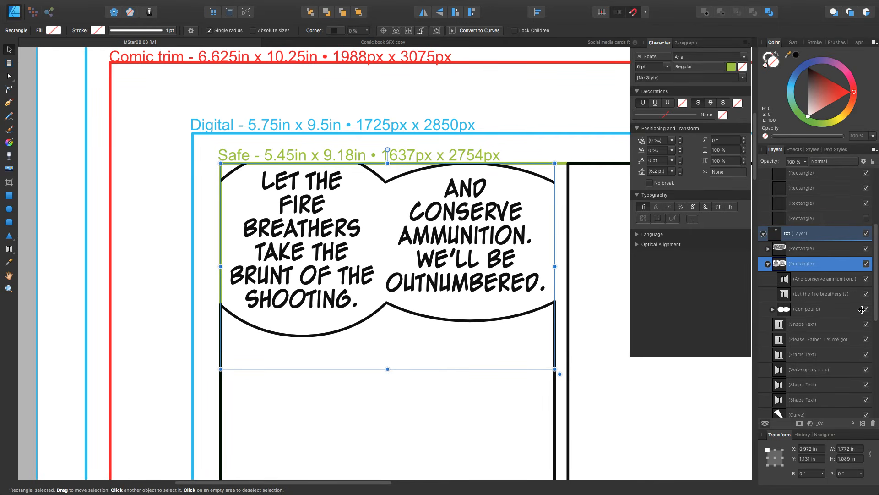
Try moving the two dialogue texts and the compound balloon shape out of their clipping rectangle, and reselect the rectangle
{"action": "left_click", "coordinate": [820, 279]}
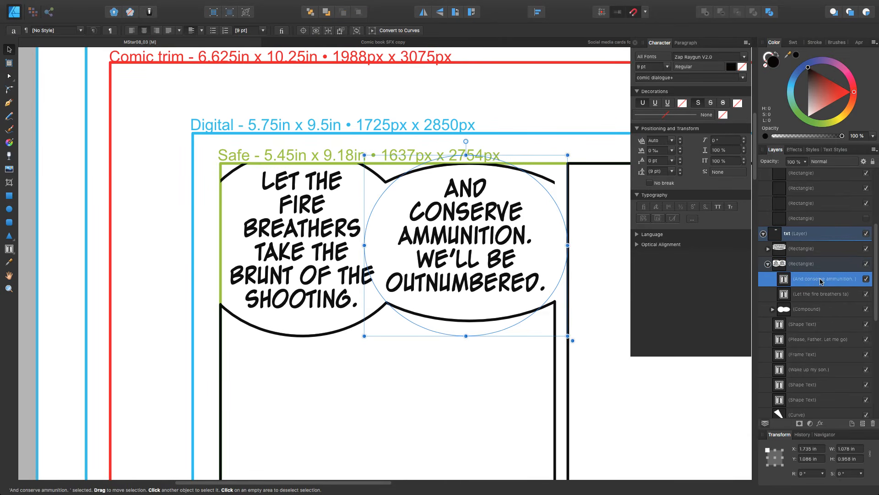
{"action": "left_click", "coordinate": [811, 309], "text": "shift"}
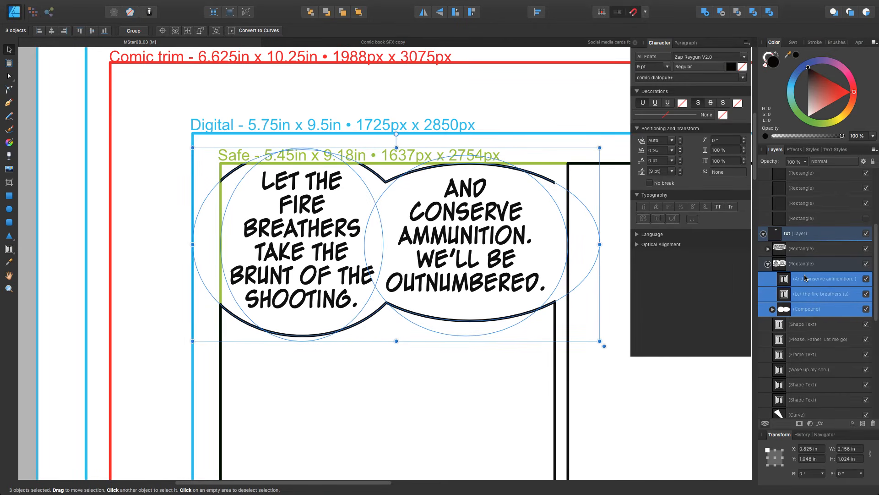
{"action": "left_click_drag", "start_coordinate": [802, 280], "coordinate": [760, 282]}
{"action": "left_click", "coordinate": [784, 264]}
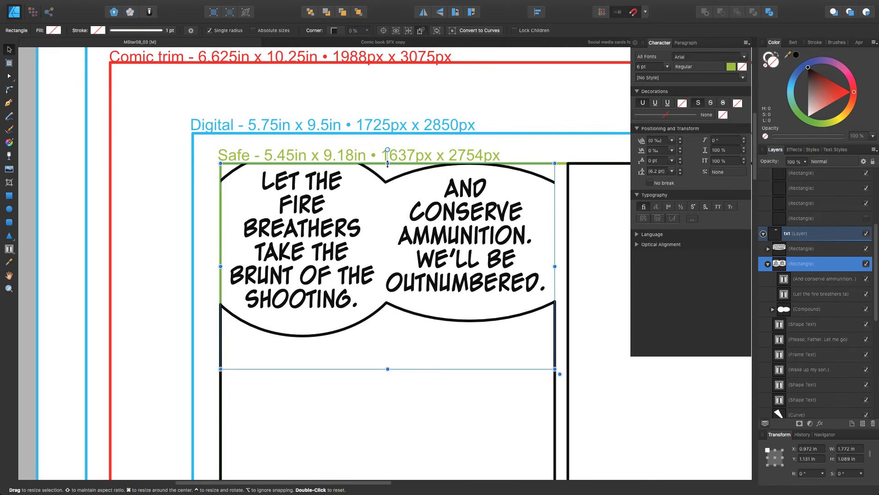
Try lowering the top edge of the balloons' clipping rectangle to about Y 1.158 in, and restore the edge
{"action": "left_click_drag", "start_coordinate": [388, 163], "coordinate": [388, 169]}
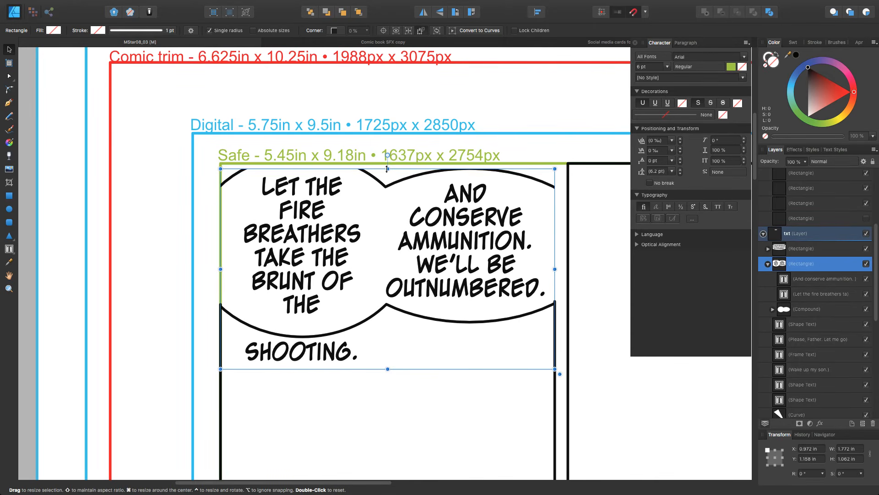
{"action": "left_click_drag", "start_coordinate": [387, 168], "coordinate": [387, 163]}
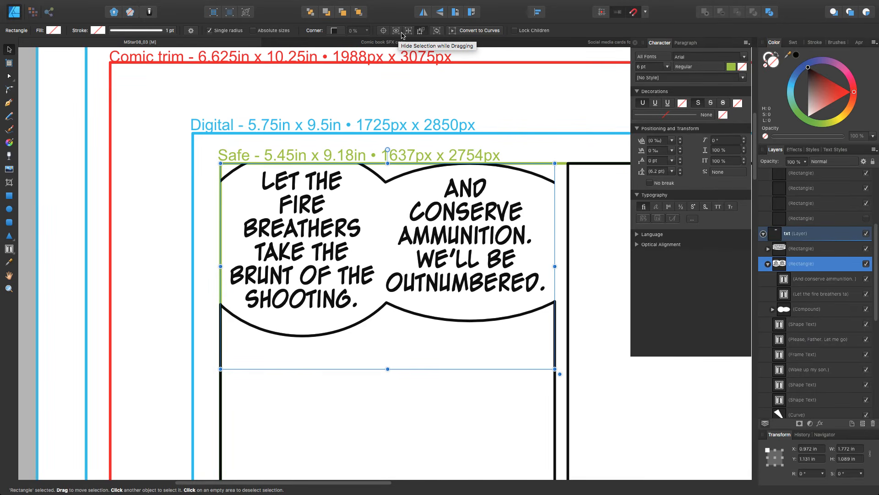
Turn on Lock Children for the balloons' clipping rectangle and lower its top edge to about Y 1.249 in
{"action": "left_click", "coordinate": [514, 31]}
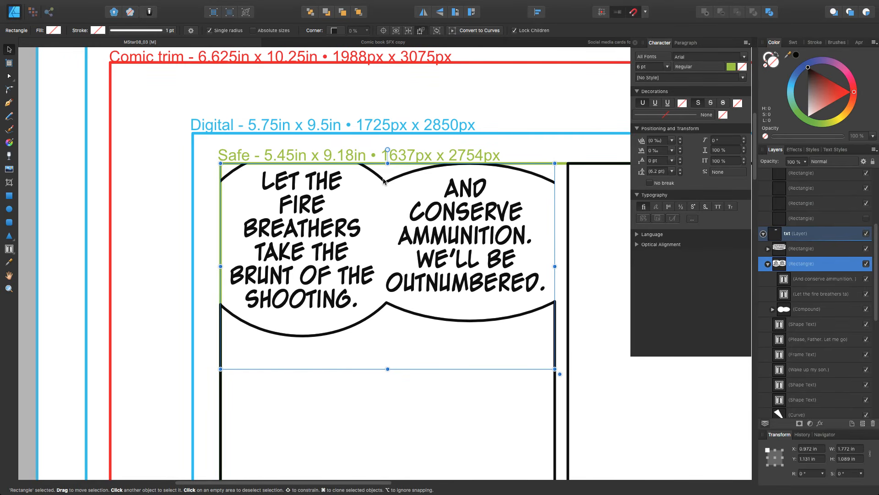
{"action": "left_click_drag", "start_coordinate": [387, 163], "coordinate": [387, 185]}
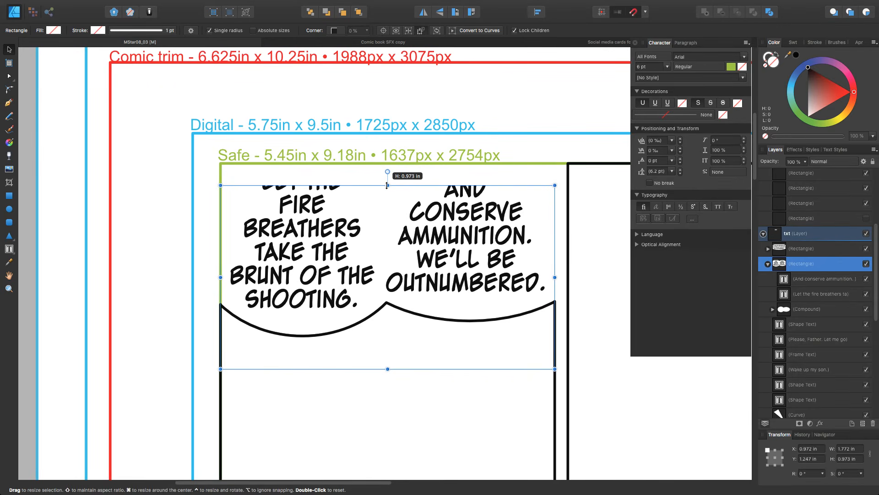
{"action": "left_click_drag", "start_coordinate": [387, 185], "coordinate": [387, 186]}
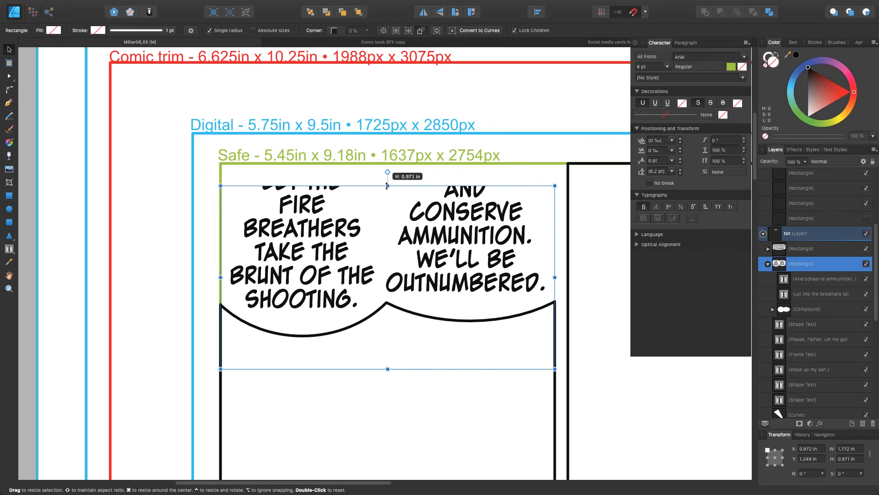
Move the "And conserve ammunition" and "Let the fire breathers" texts out of their clipping rectangle, directly above it in the txt layer
{"action": "left_click", "coordinate": [814, 281]}
{"action": "left_click", "coordinate": [818, 295], "text": "shift"}
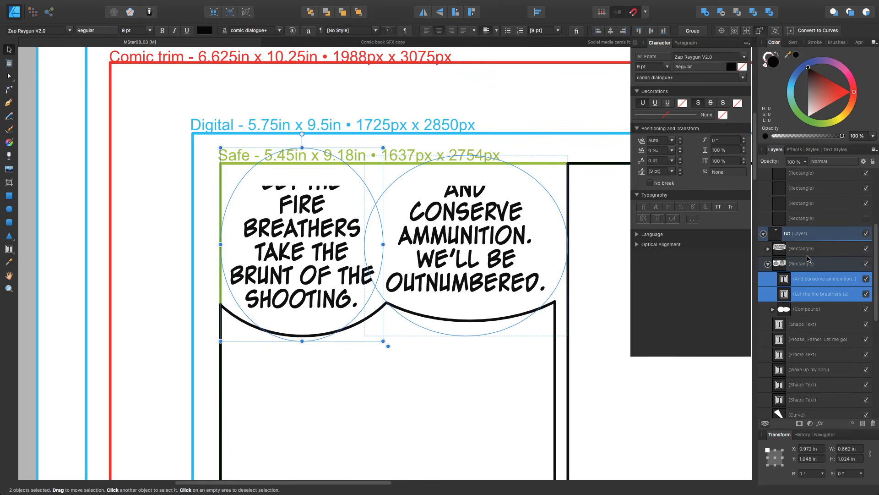
{"action": "left_click_drag", "start_coordinate": [819, 295], "coordinate": [807, 258]}
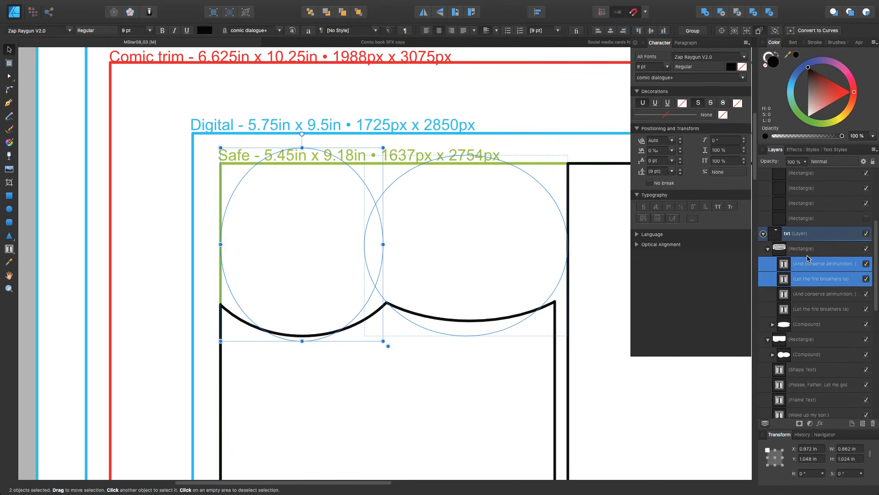
{"action": "key", "text": "super+z"}
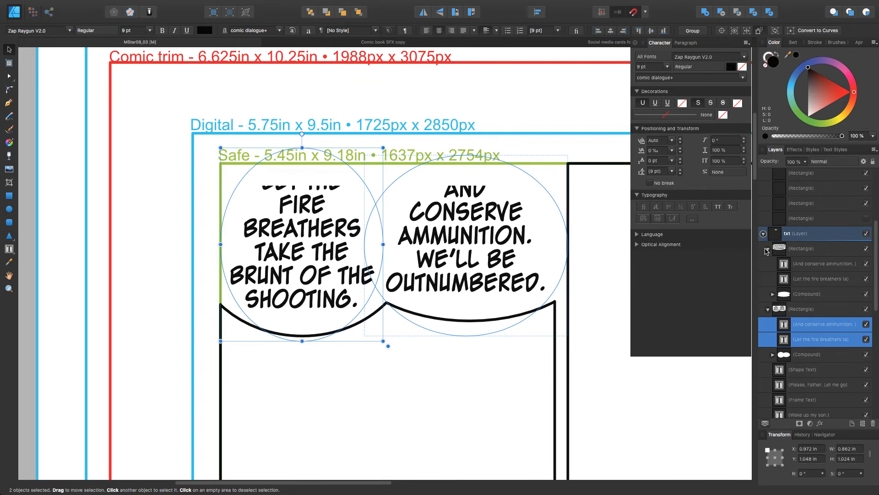
{"action": "left_click", "coordinate": [766, 250]}
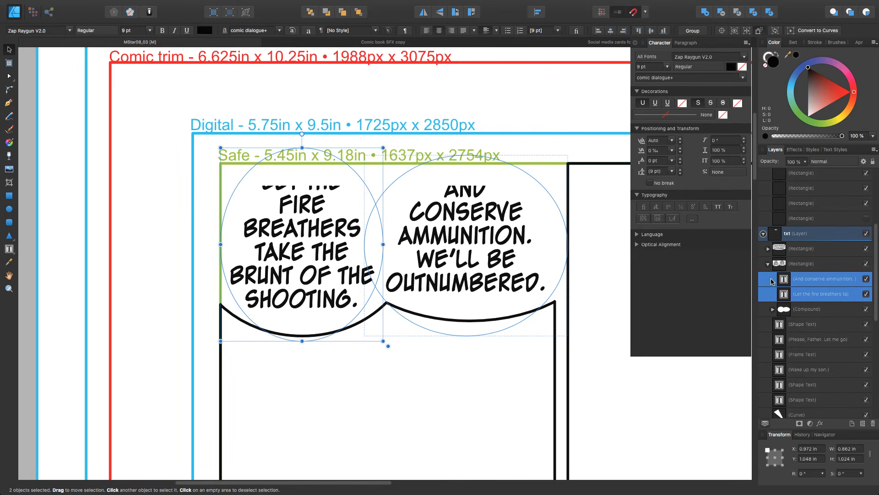
{"action": "left_click_drag", "start_coordinate": [773, 281], "coordinate": [761, 261]}
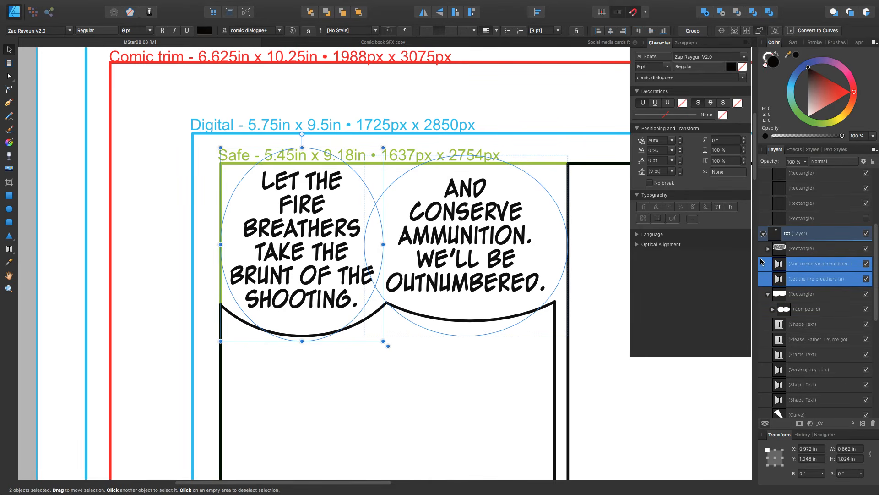
Deselect the texts, collapse the panels layer and hide the guides layer
{"action": "left_click", "coordinate": [548, 122]}
{"action": "key", "text": "ctrl+0"}
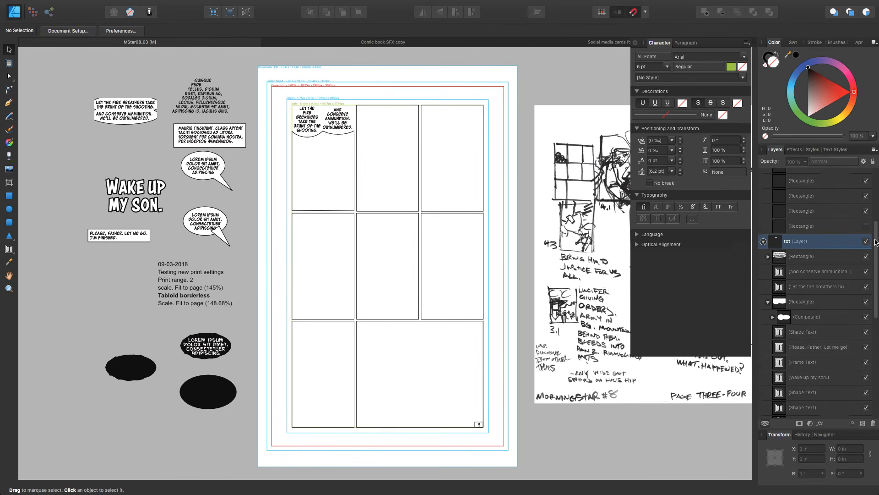
{"action": "left_click_drag", "start_coordinate": [875, 245], "coordinate": [875, 159]}
{"action": "left_click", "coordinate": [764, 205]}
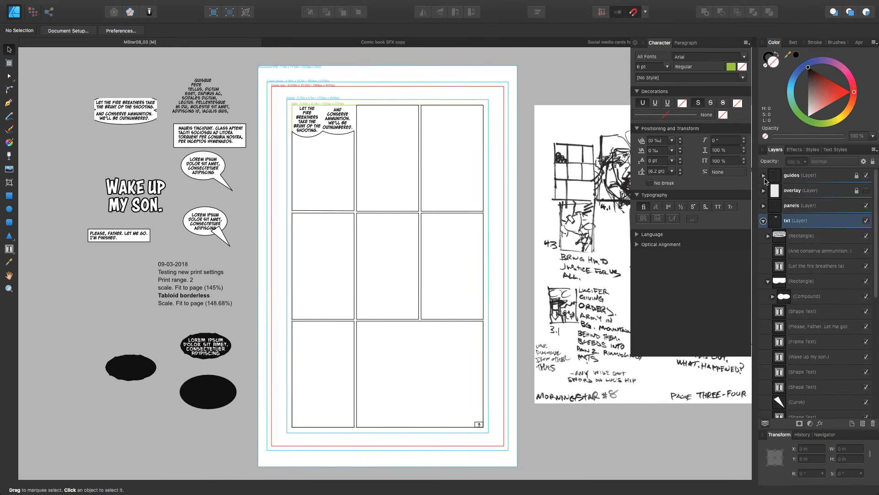
{"action": "left_click", "coordinate": [866, 175]}
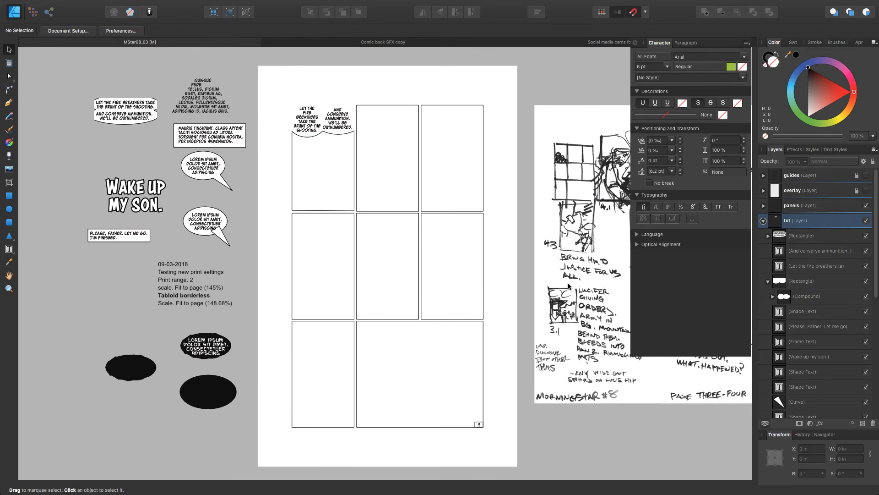
Examine the panel 3.4 thumbnail and its balloon in the page three sketch beside the comic page
{"action": "scroll", "coordinate": [567, 286], "scroll_direction": "right", "scroll_amount": 8}
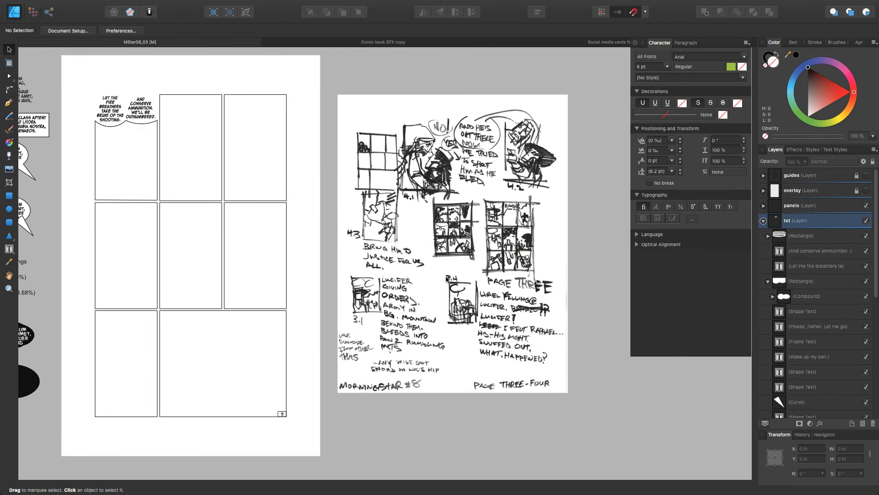
{"action": "key", "text": "z"}
{"action": "left_click_drag", "start_coordinate": [442, 267], "coordinate": [493, 335]}
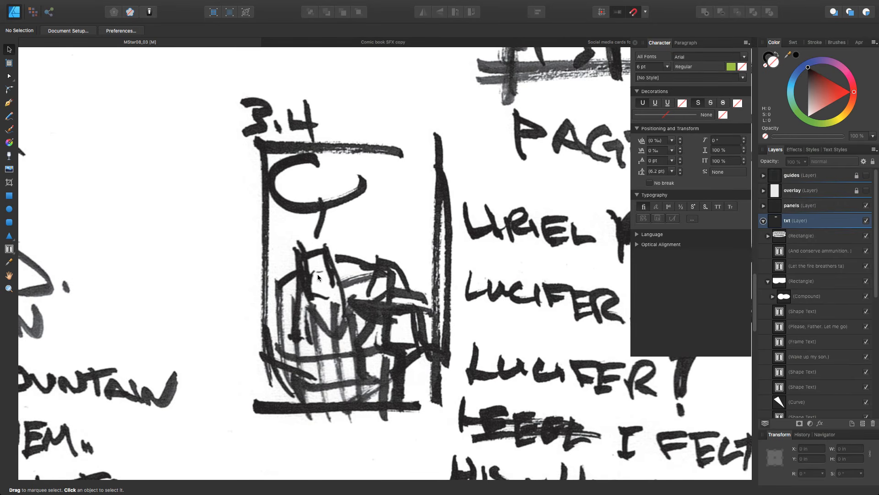
{"action": "key", "text": "super+0"}
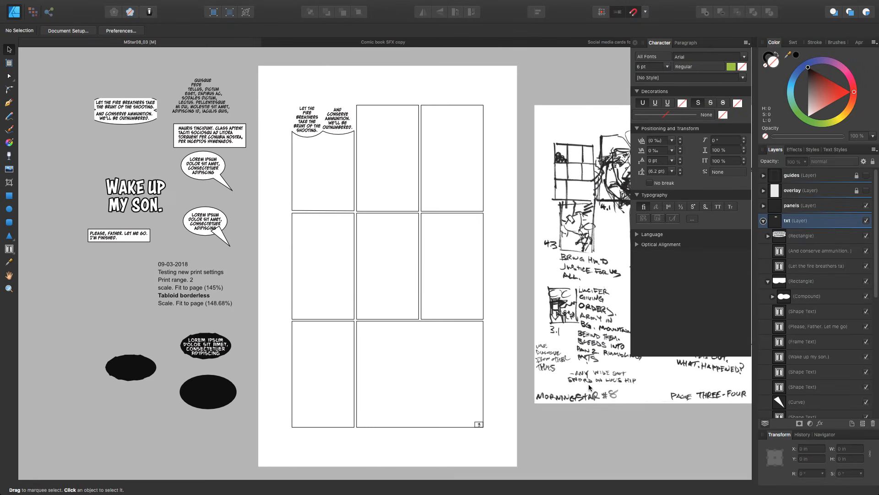
{"action": "scroll", "coordinate": [567, 325], "scroll_direction": "right", "scroll_amount": 7}
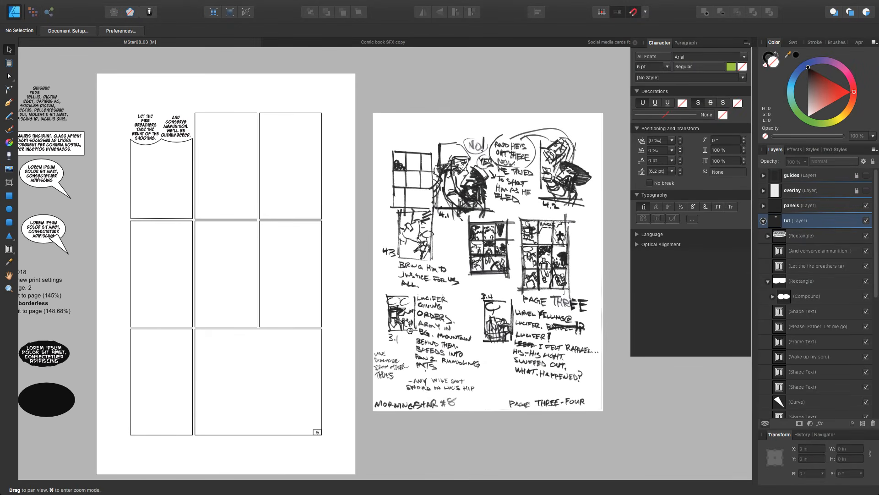